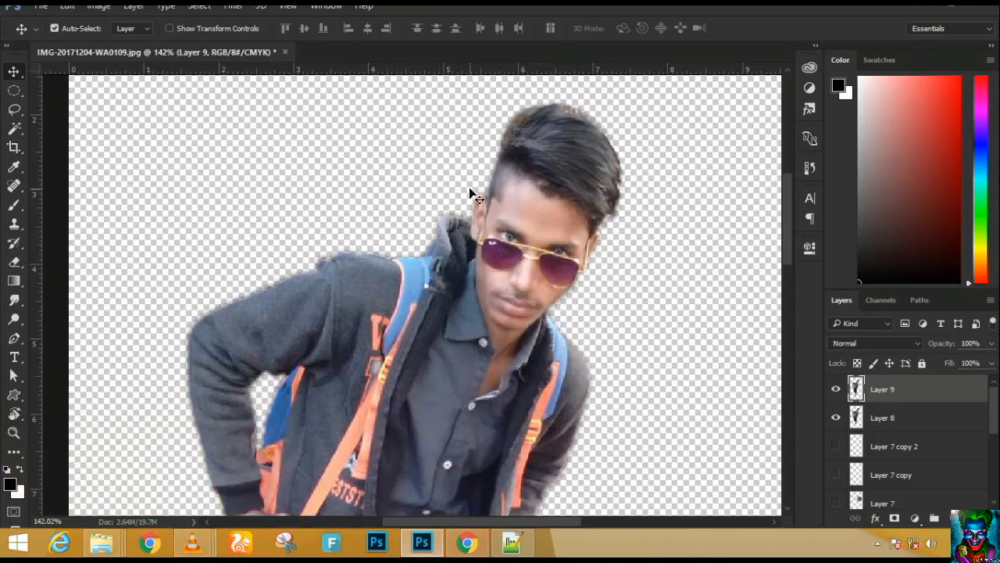
- Open Layer 9 in the Nik Collection's Color Efex Pro 4 filter and choose the Dark Contrasts effect
{"action": "left_click", "coordinate": [234, 8]}
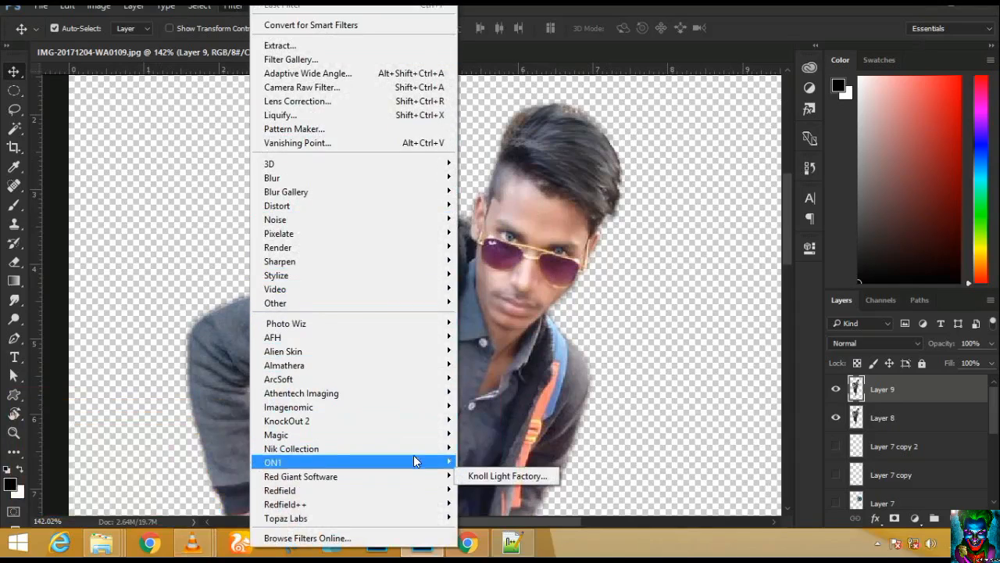
{"action": "mouse_move", "coordinate": [414, 450]}
{"action": "left_click", "coordinate": [491, 462]}
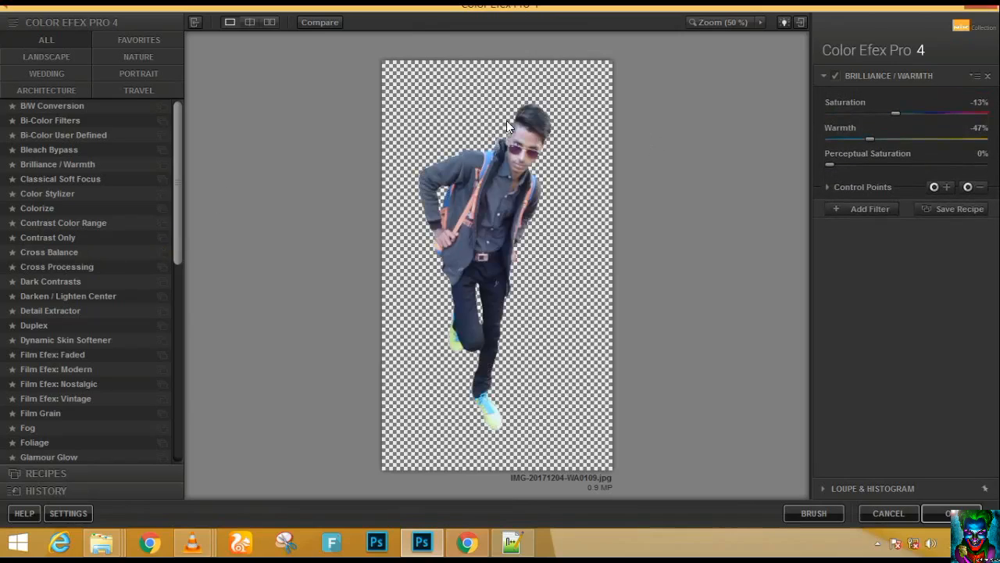
{"action": "scroll", "coordinate": [507, 122], "scroll_direction": "up", "scroll_amount": 5}
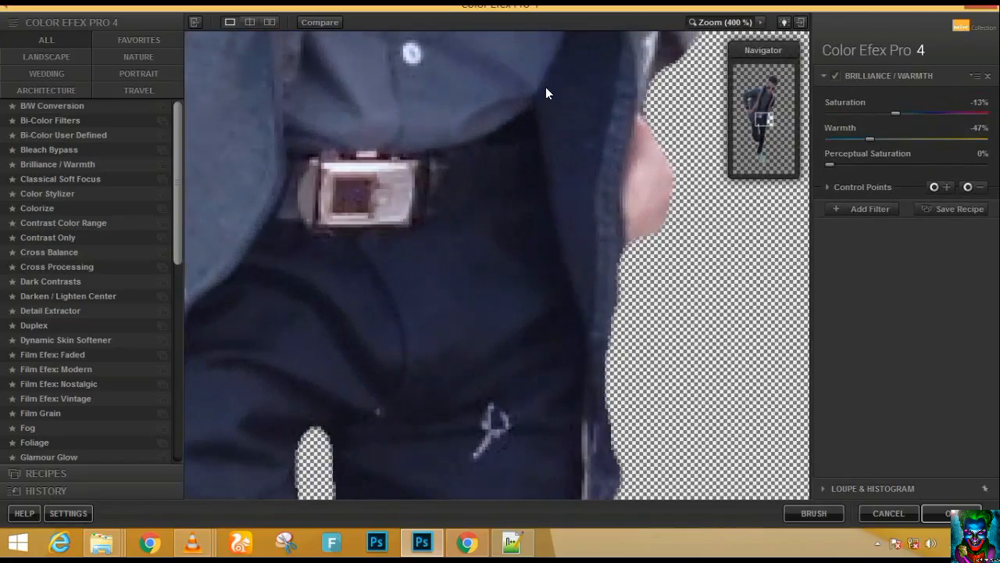
{"action": "left_click_drag", "start_coordinate": [545, 88], "coordinate": [438, 424]}
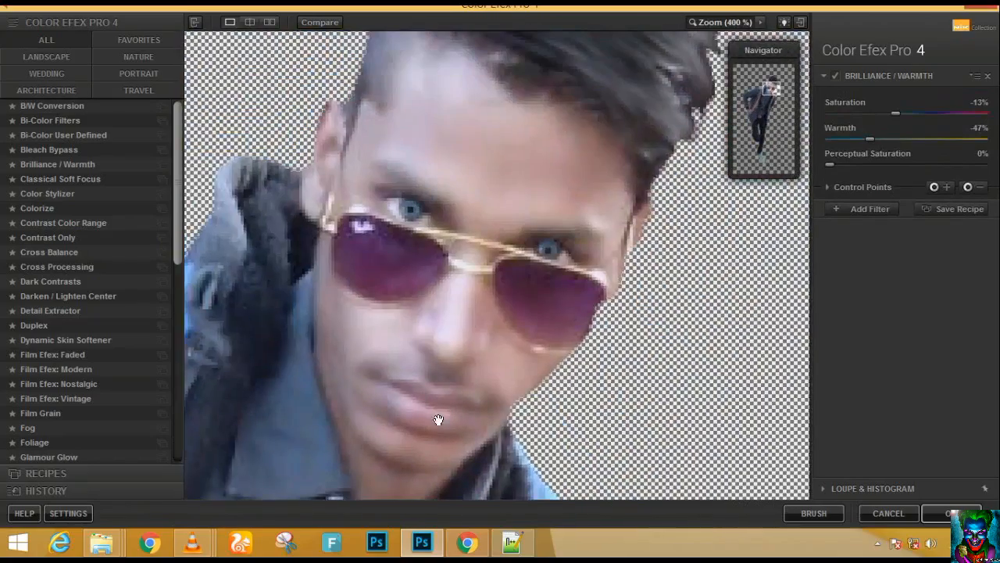
{"action": "left_click", "coordinate": [80, 280]}
{"action": "key", "text": "ctrl+minus"}
{"action": "key", "text": "ctrl+minus"}
{"action": "key", "text": "ctrl+minus"}
{"action": "key", "text": "ctrl+minus"}
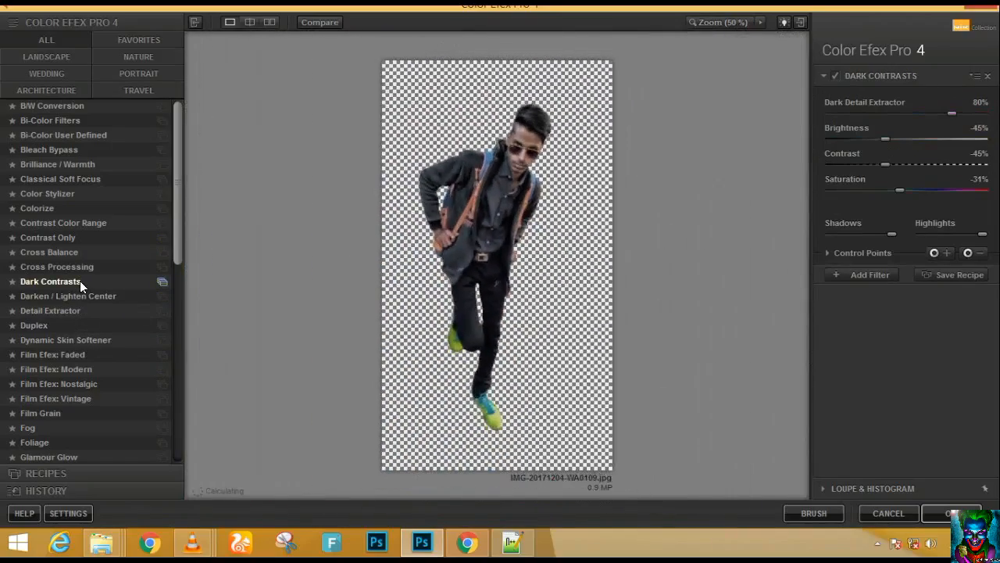
- Add a subtracting control point on the man's forehead and set its opacity just above 0%
{"action": "key", "text": "ctrl+plus"}
{"action": "key", "text": "ctrl+plus"}
{"action": "key", "text": "ctrl+plus"}
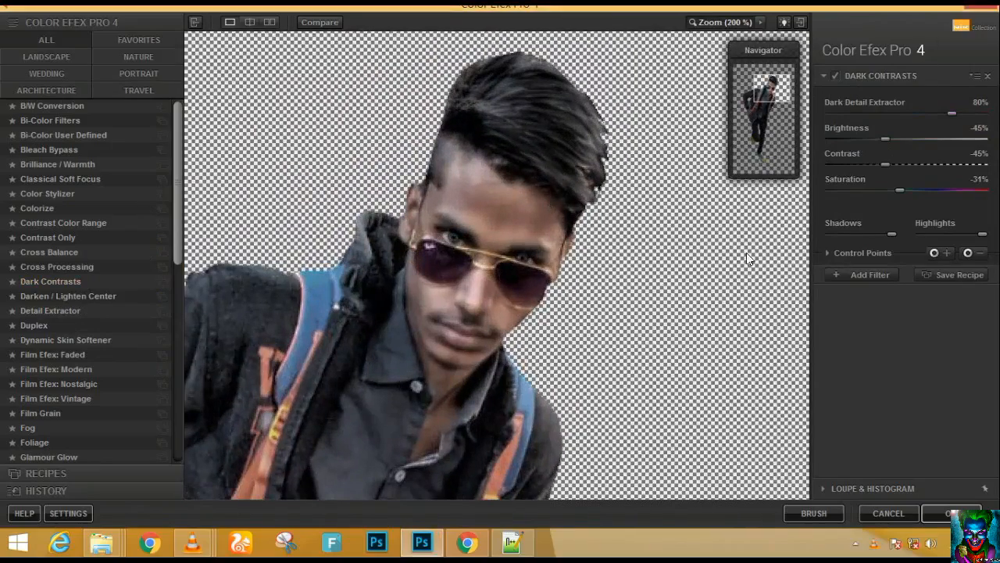
{"action": "left_click", "coordinate": [971, 253]}
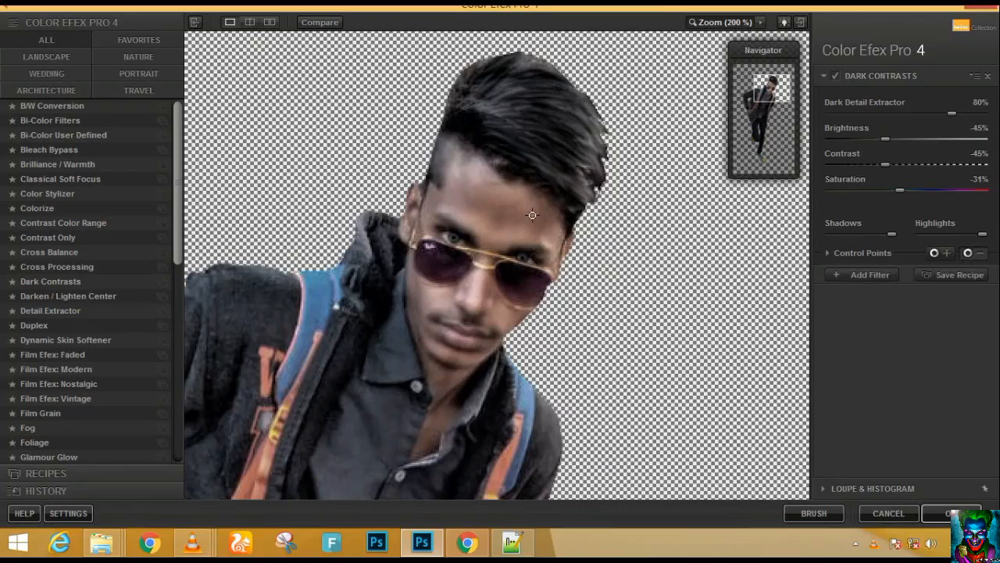
{"action": "left_click", "coordinate": [467, 209]}
{"action": "mouse_move", "coordinate": [492, 225]}
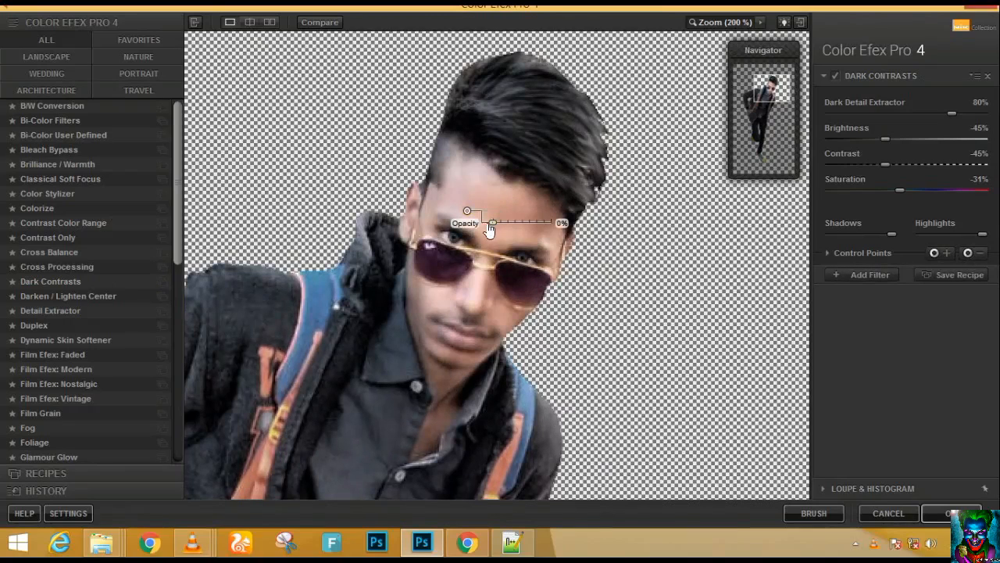
{"action": "mouse_move", "coordinate": [491, 225]}
{"action": "left_mouse_down"}
{"action": "mouse_move", "coordinate": [516, 227]}
{"action": "mouse_move", "coordinate": [495, 226]}
{"action": "left_mouse_up"}
{"action": "left_click_drag", "start_coordinate": [474, 356], "coordinate": [628, 227]}
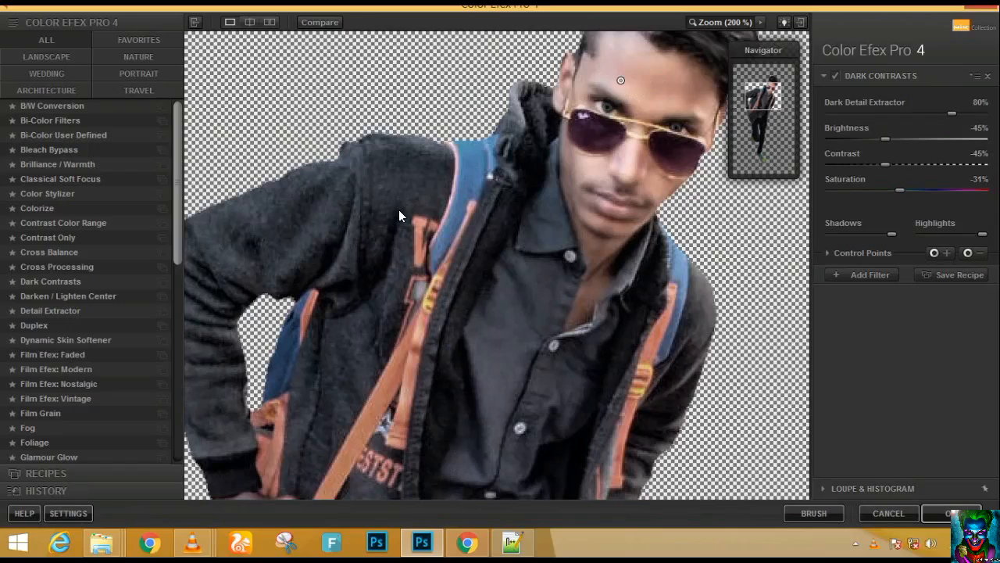
{"action": "left_click", "coordinate": [934, 252]}
{"action": "left_click", "coordinate": [423, 204]}
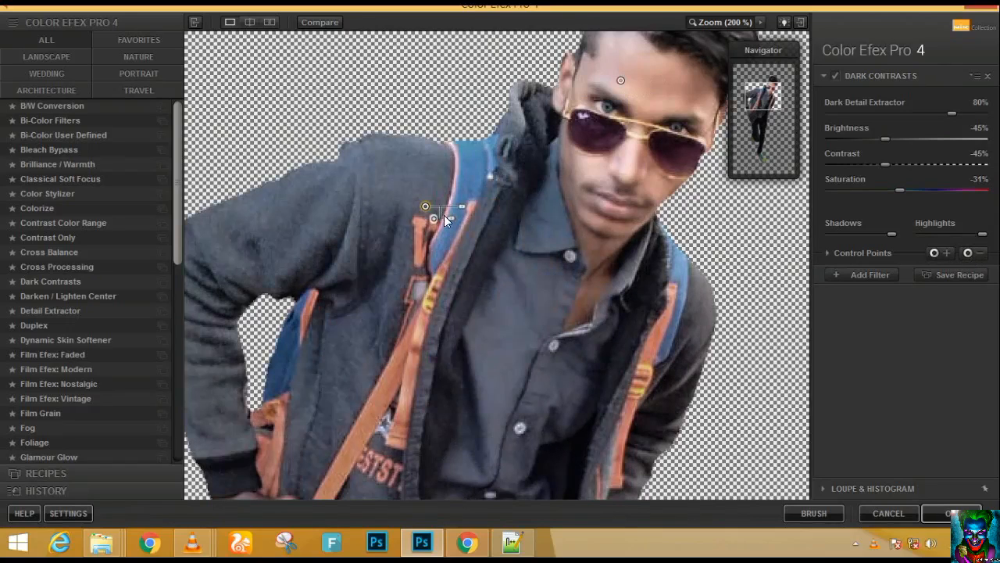
{"action": "key", "text": "Delete"}
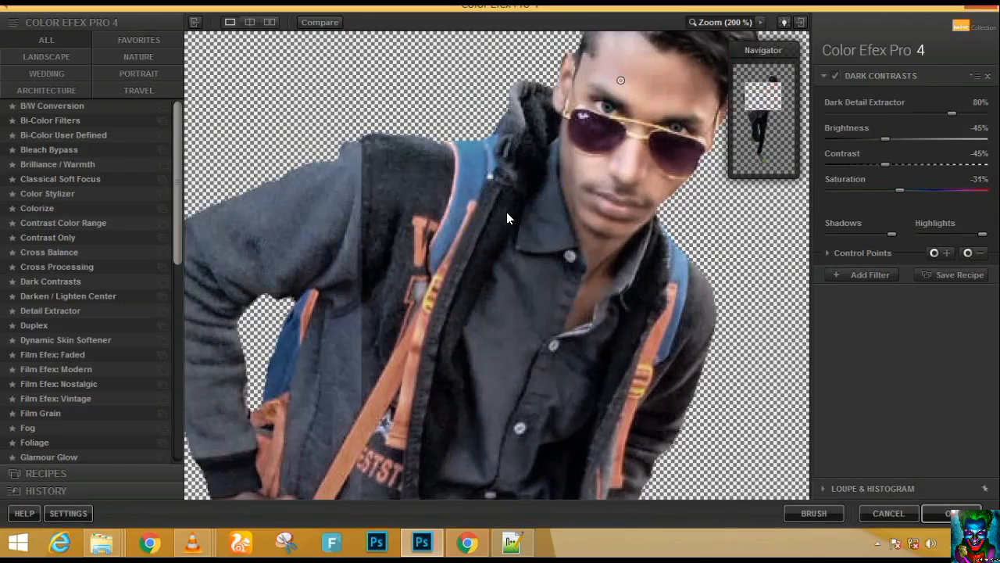
- Add a positive control point on the jacket's chest beside the backpack strap and slightly reduce its opacity and size
{"action": "left_click", "coordinate": [933, 253]}
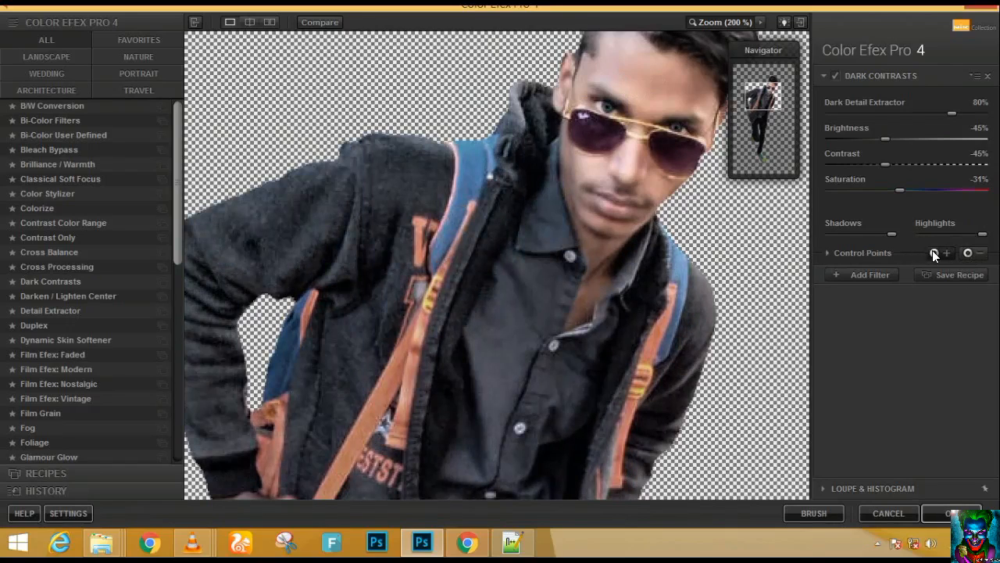
{"action": "left_click", "coordinate": [398, 205]}
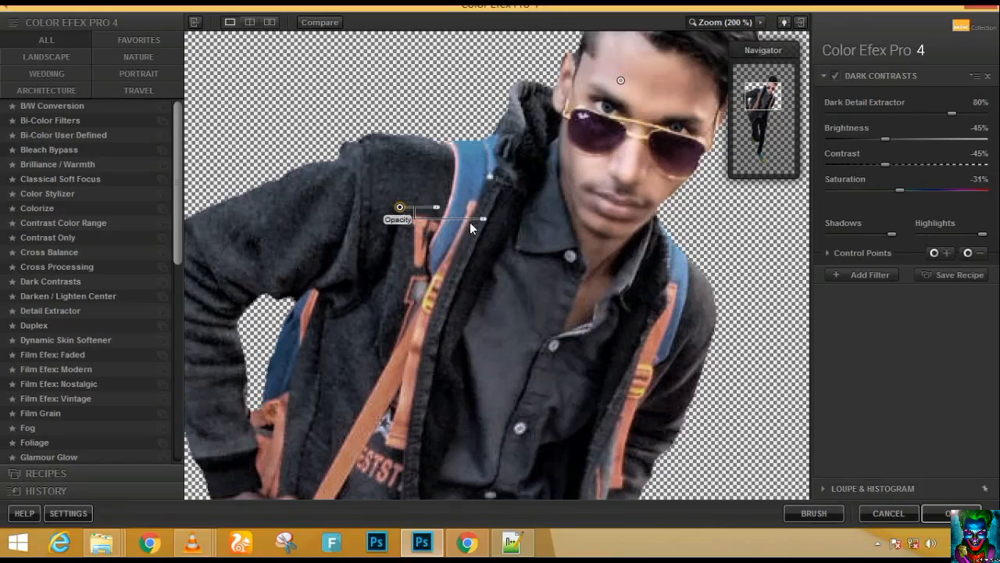
{"action": "left_click_drag", "start_coordinate": [482, 226], "coordinate": [461, 223]}
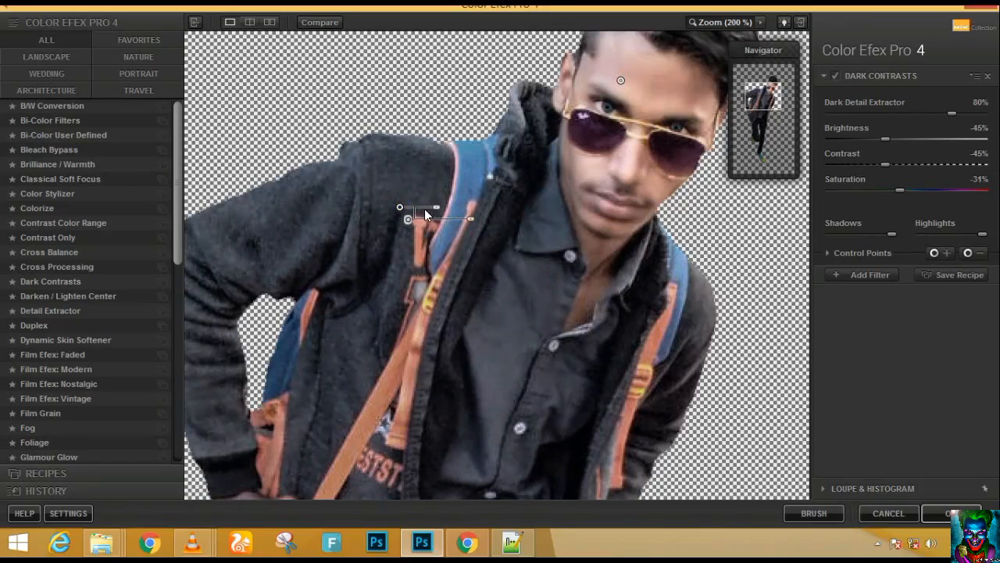
{"action": "left_click_drag", "start_coordinate": [436, 208], "coordinate": [428, 208]}
- Add a control point on the dark inner jacket beside the shirt, reduce its size slightly and lower its opacity strongly
{"action": "key", "text": "ctrl+0"}
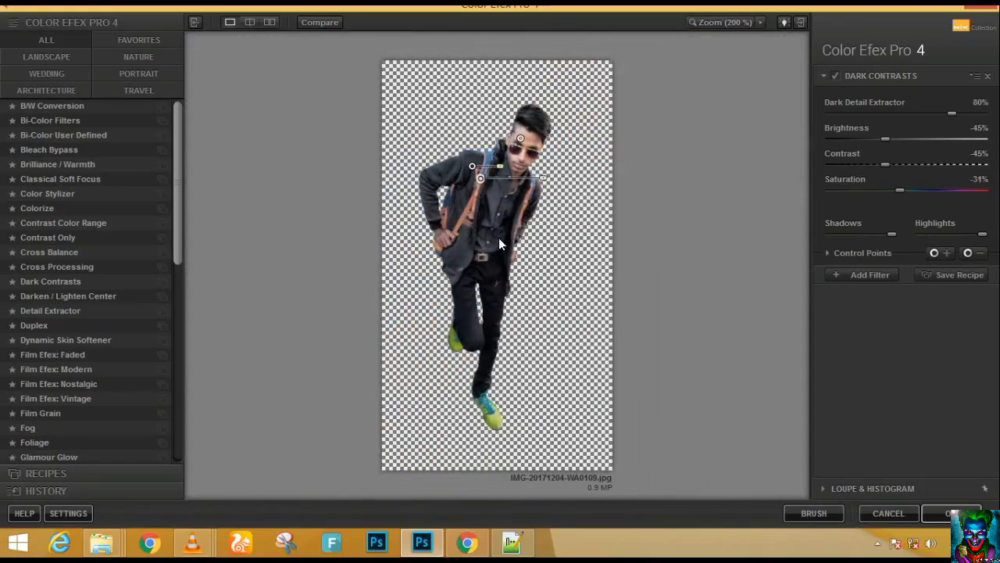
{"action": "left_click", "coordinate": [522, 239]}
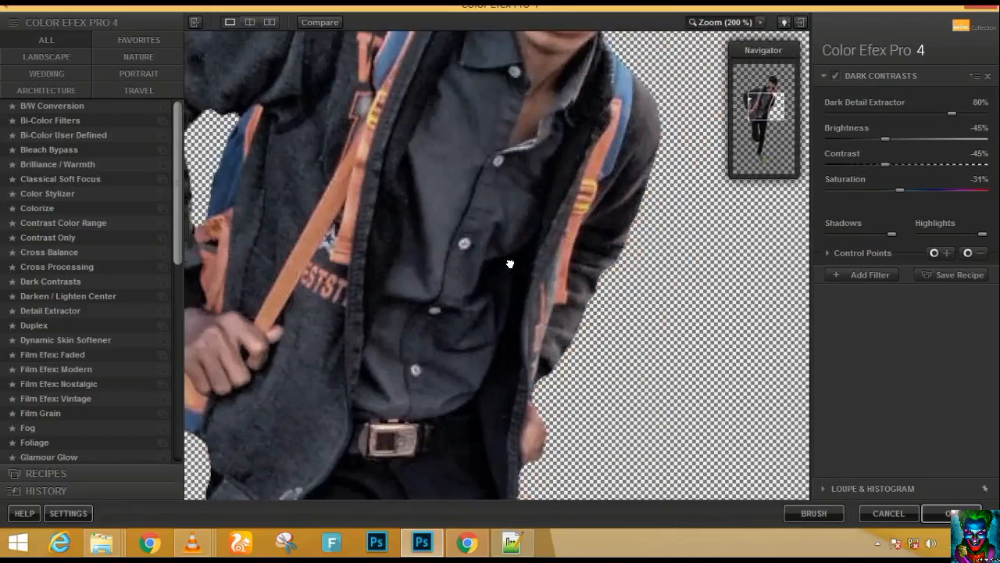
{"action": "left_click_drag", "start_coordinate": [510, 264], "coordinate": [506, 258]}
{"action": "left_click", "coordinate": [966, 253]}
{"action": "left_click", "coordinate": [495, 276]}
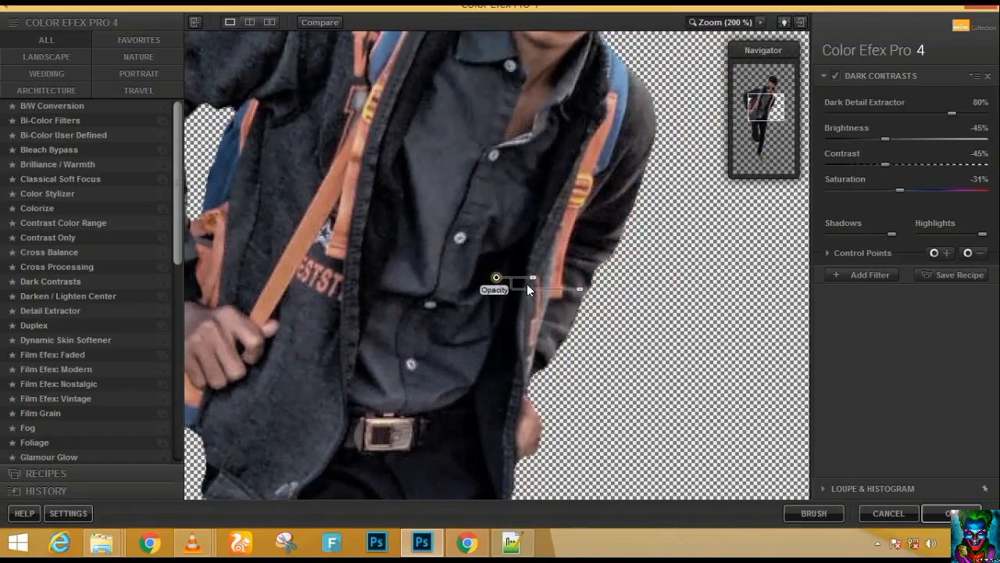
{"action": "mouse_move", "coordinate": [532, 283]}
{"action": "left_mouse_down"}
{"action": "mouse_move", "coordinate": [524, 279]}
{"action": "mouse_move", "coordinate": [538, 294]}
{"action": "mouse_move", "coordinate": [518, 293]}
{"action": "left_mouse_up"}
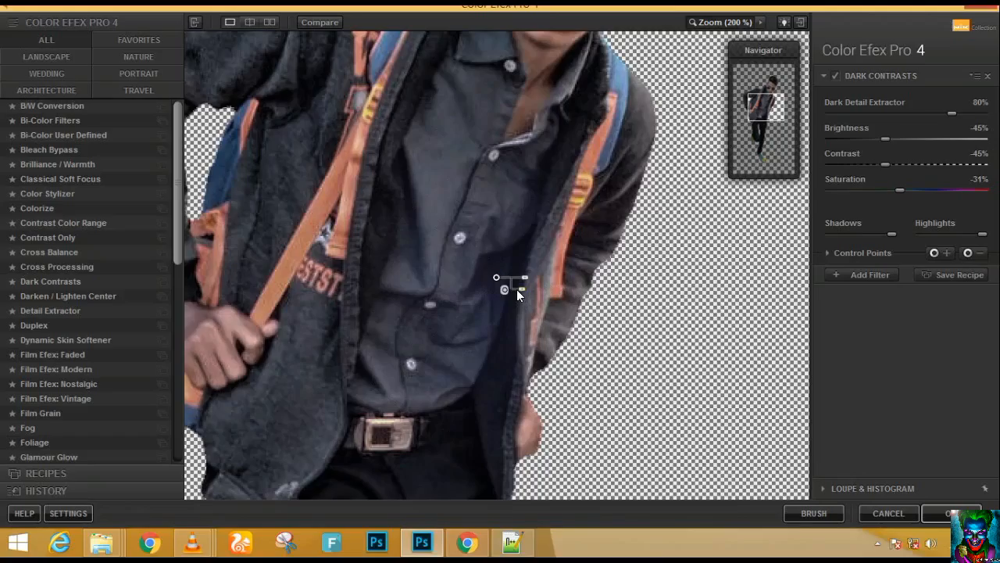
- Lower the opacity of the forehead control point slightly and apply the Dark Contrasts filter
{"action": "scroll", "coordinate": [516, 292], "scroll_direction": "down", "scroll_amount": 1}
{"action": "scroll", "coordinate": [517, 289], "scroll_direction": "down", "scroll_amount": 1}
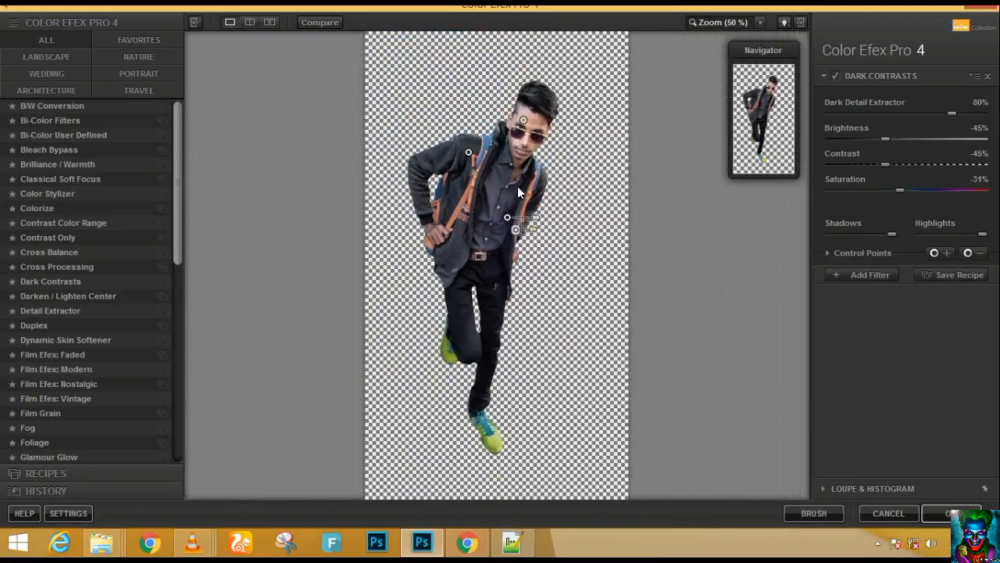
{"action": "scroll", "coordinate": [512, 194], "scroll_direction": "up", "scroll_amount": 2}
{"action": "left_click_drag", "start_coordinate": [534, 121], "coordinate": [429, 301]}
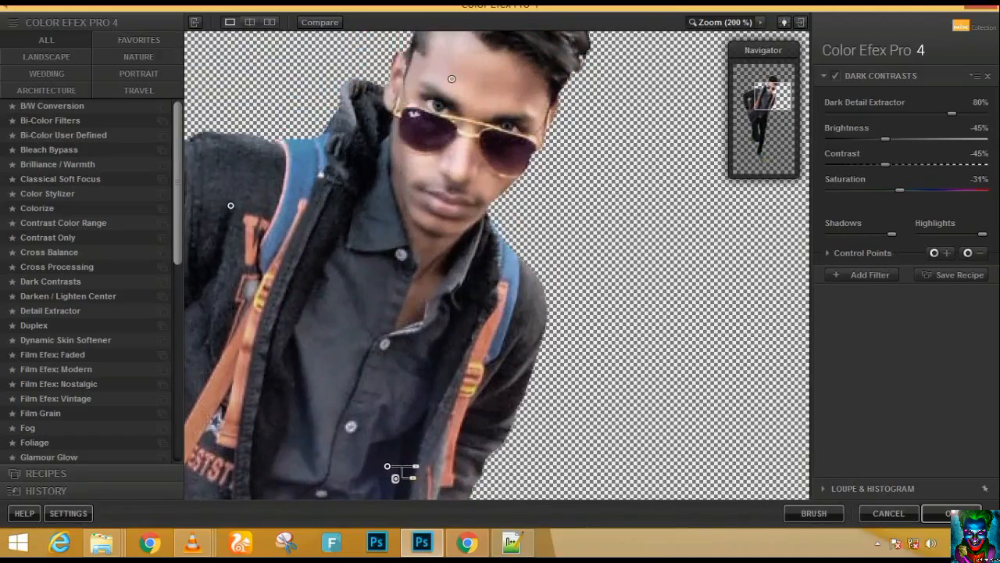
{"action": "left_click_drag", "start_coordinate": [461, 407], "coordinate": [609, 250]}
{"action": "scroll", "coordinate": [609, 250], "scroll_direction": "down", "scroll_amount": 1}
{"action": "scroll", "coordinate": [538, 177], "scroll_direction": "down", "scroll_amount": 1}
{"action": "scroll", "coordinate": [570, 117], "scroll_direction": "up", "scroll_amount": 1}
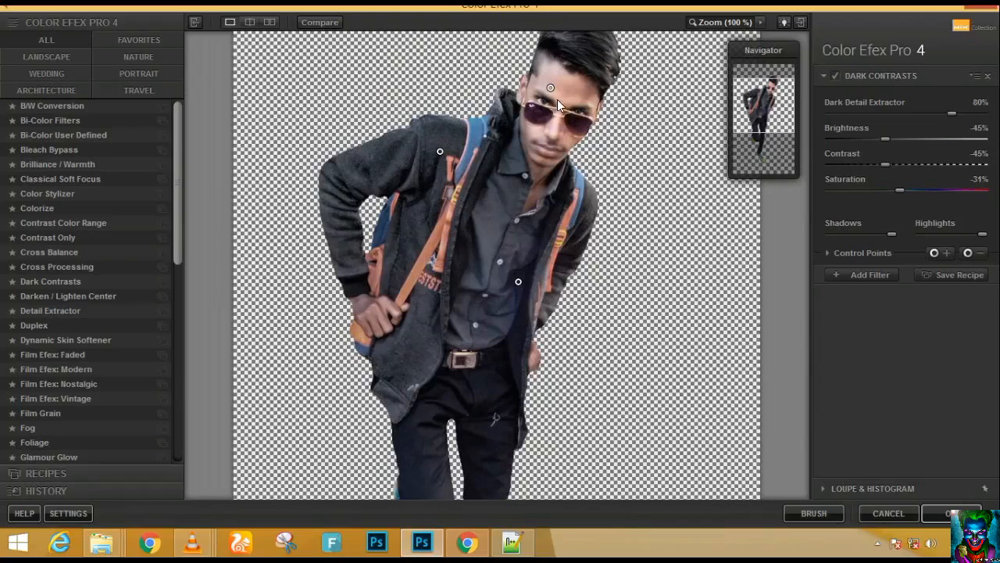
{"action": "left_click", "coordinate": [550, 87]}
{"action": "left_click_drag", "start_coordinate": [580, 100], "coordinate": [571, 100]}
{"action": "left_click", "coordinate": [947, 514]}
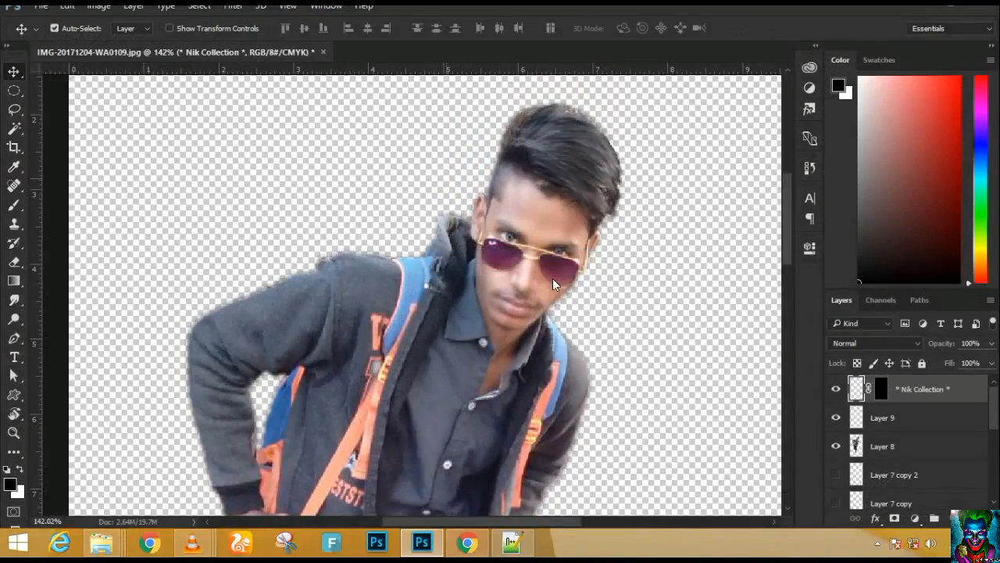
{"action": "key", "text": "ctrl+0"}
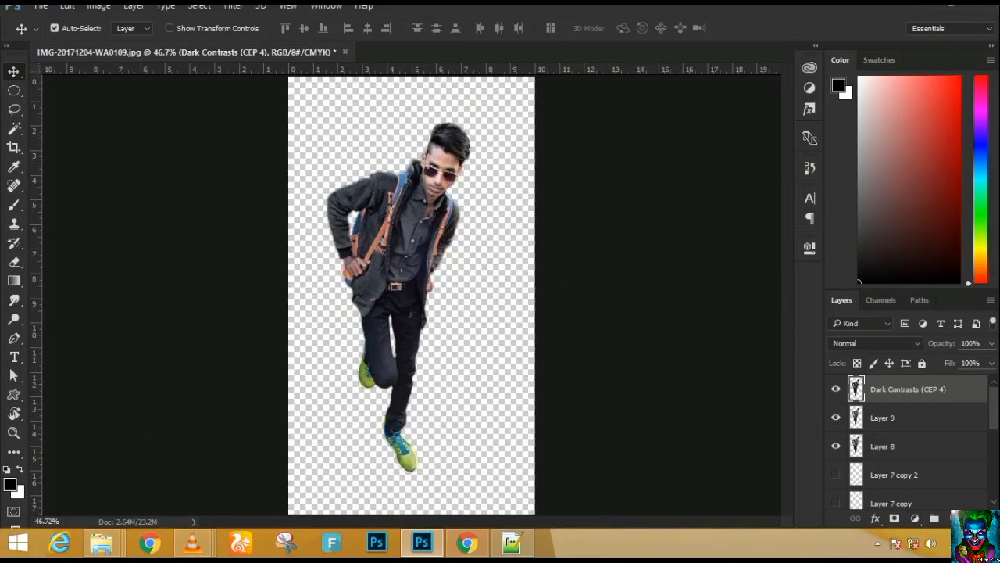
{"action": "scroll", "coordinate": [400, 201], "scroll_direction": "up", "scroll_amount": 2}
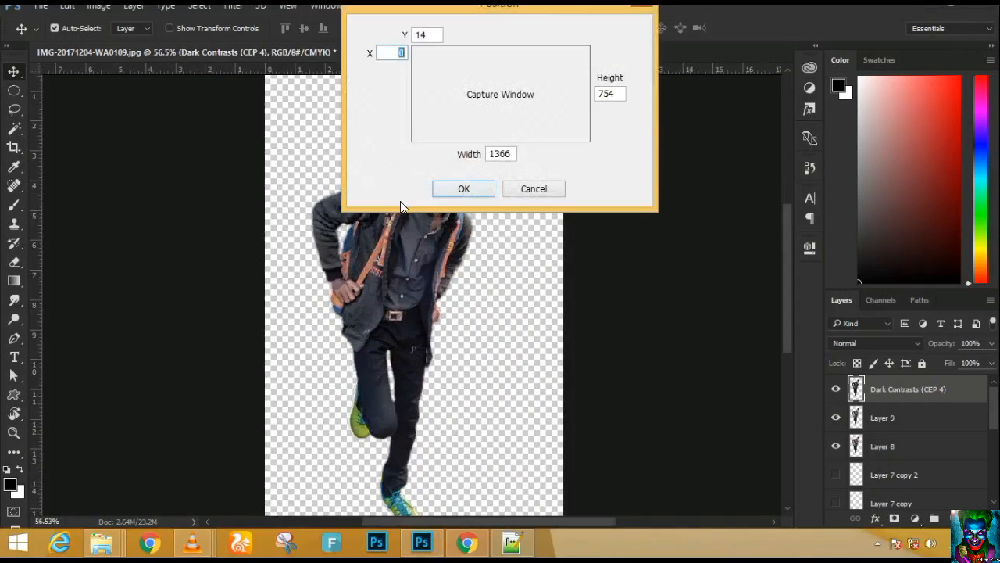
{"action": "left_click", "coordinate": [520, 193]}
{"action": "mouse_move", "coordinate": [102, 541]}
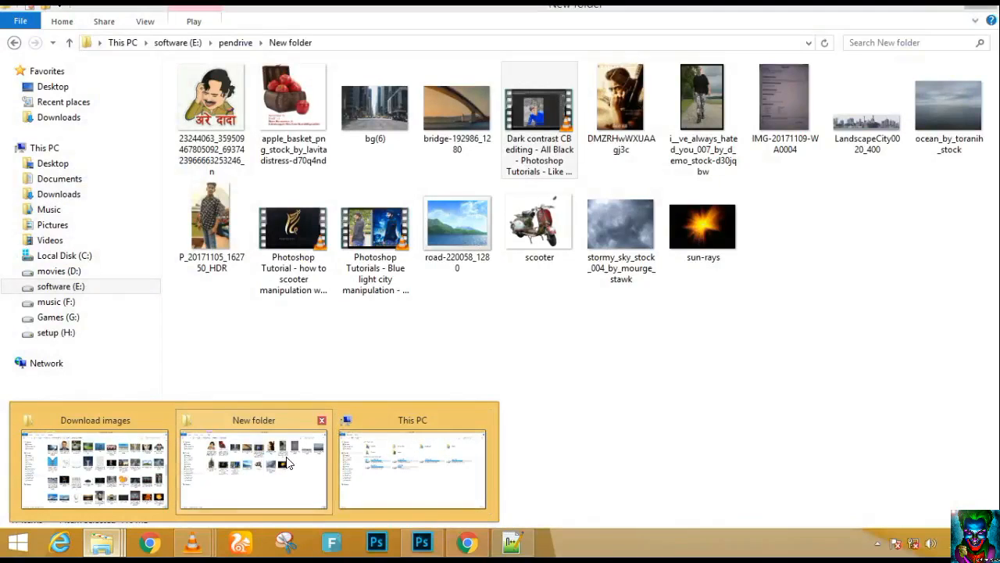
{"action": "left_click", "coordinate": [286, 461]}
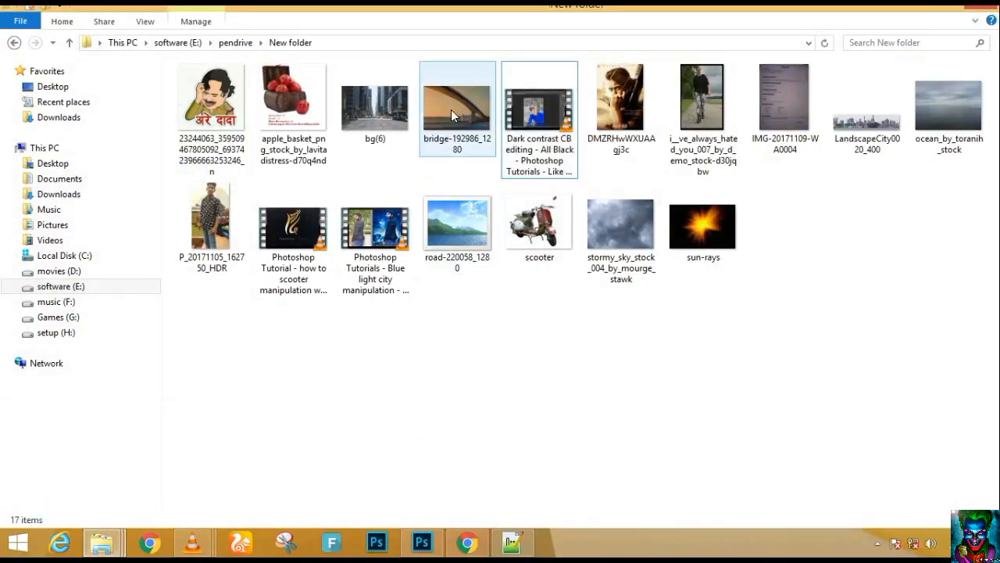
{"action": "left_click_drag", "start_coordinate": [379, 117], "coordinate": [567, 271]}
{"action": "left_click_drag", "start_coordinate": [506, 500], "coordinate": [608, 40]}
{"action": "key", "text": "Escape"}
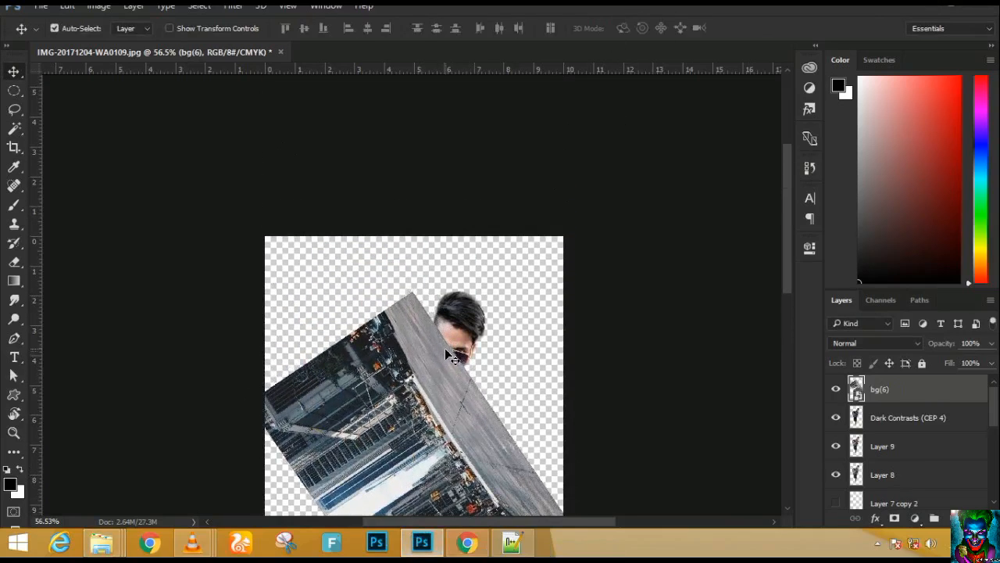
{"action": "mouse_move", "coordinate": [117, 539]}
{"action": "left_click", "coordinate": [185, 483]}
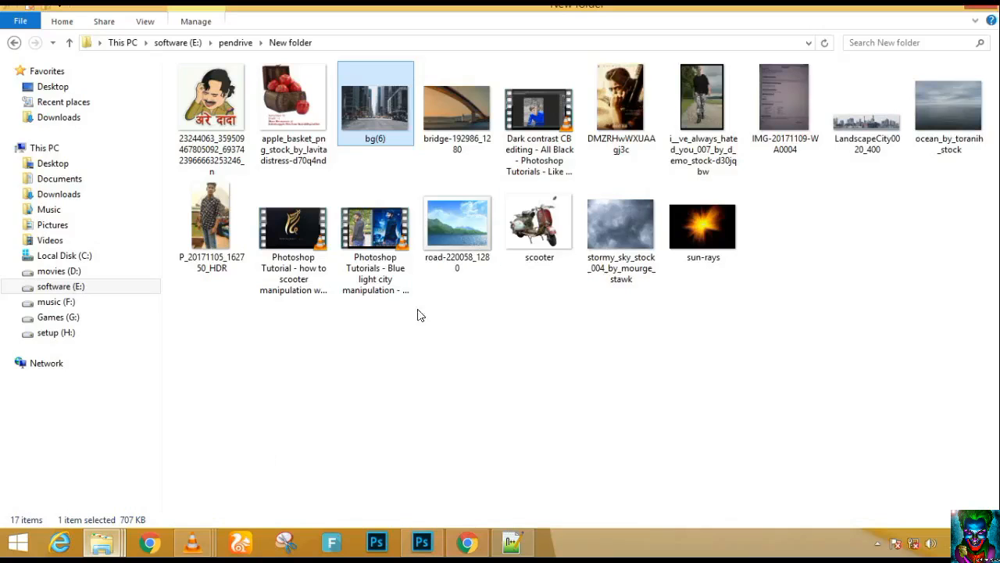
{"action": "left_click_drag", "start_coordinate": [400, 129], "coordinate": [451, 234]}
{"action": "key", "text": "Escape"}
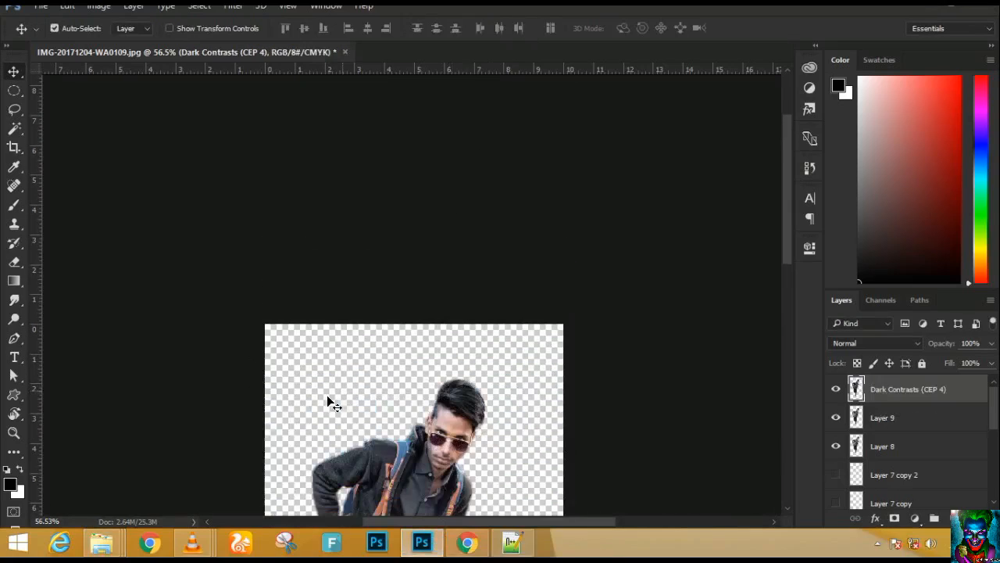
- Switch to the New folder window in File Explorer and open the bg(6) image in Photoshop as a separate document
{"action": "mouse_move", "coordinate": [102, 543]}
{"action": "left_click", "coordinate": [317, 467]}
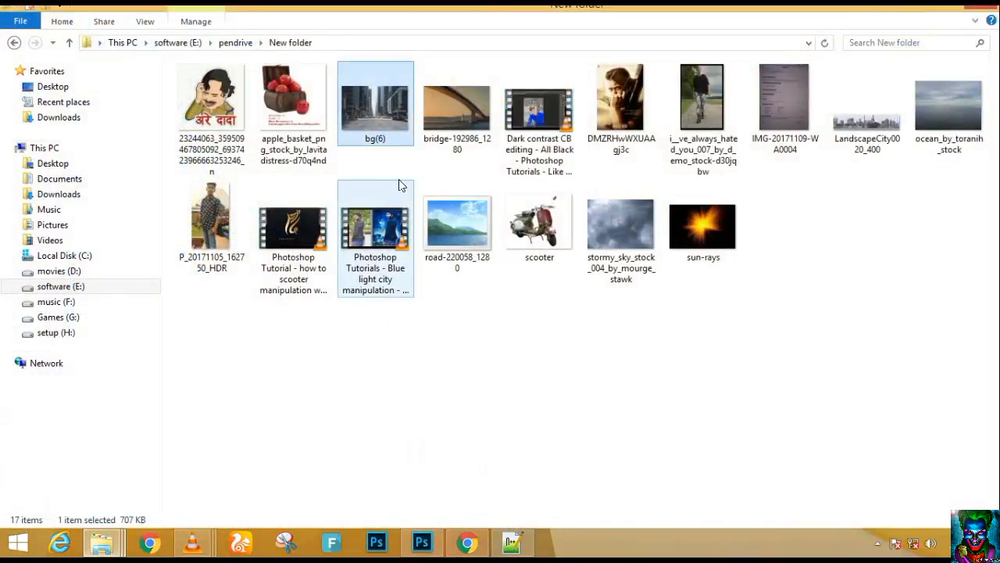
{"action": "left_click_drag", "start_coordinate": [367, 122], "coordinate": [501, 270]}
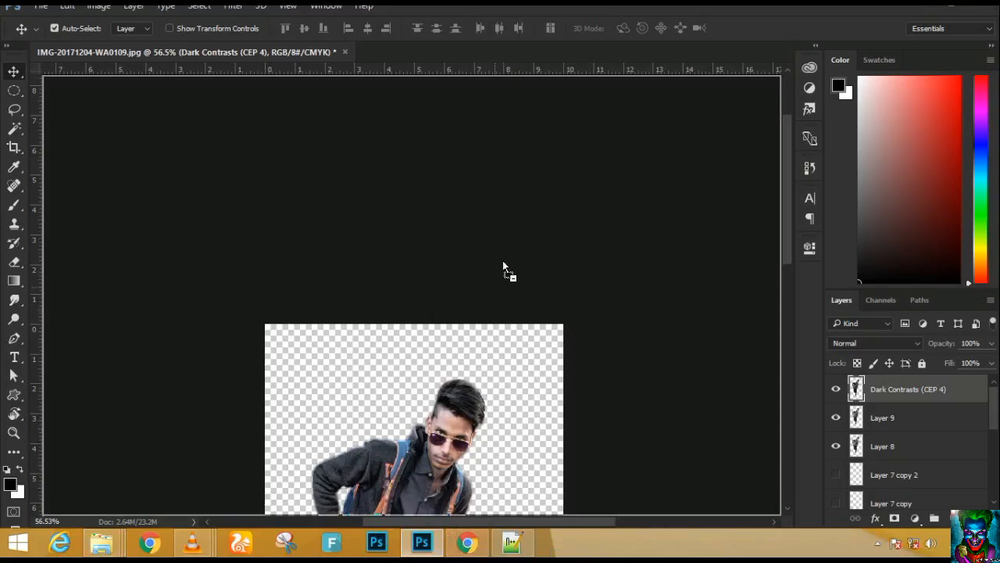
{"action": "left_click_drag", "start_coordinate": [568, 76], "coordinate": [574, 55]}
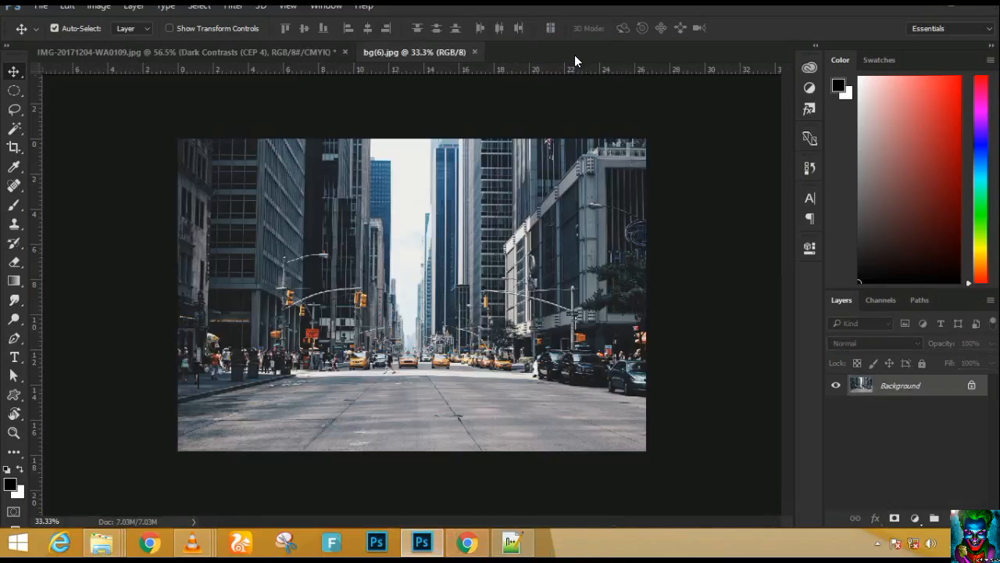
- Apply a Gaussian Blur with a radius of 7.2 pixels to the city street background
{"action": "key", "text": "ctrl+0"}
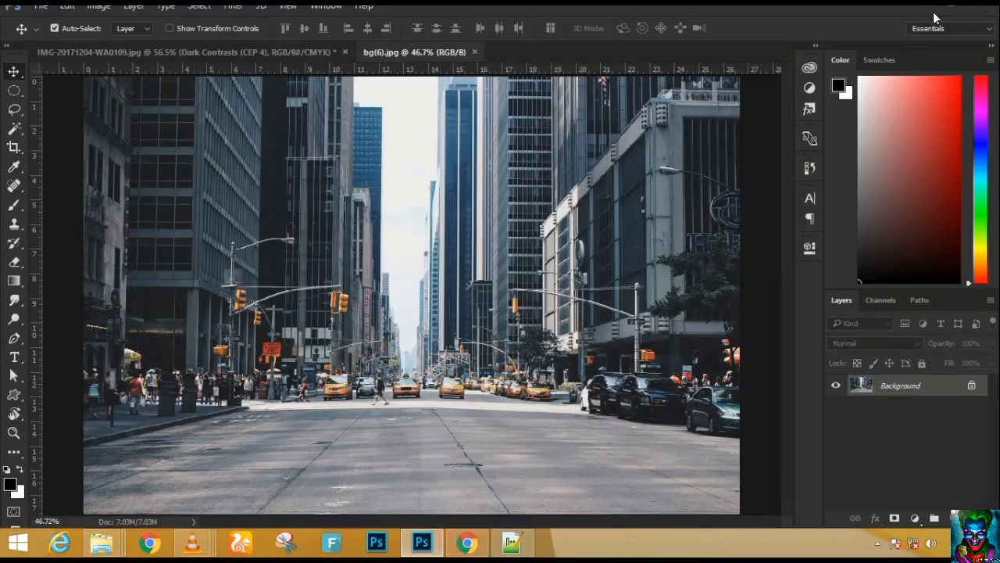
{"action": "scroll", "coordinate": [310, 248], "scroll_direction": "down", "scroll_amount": 1}
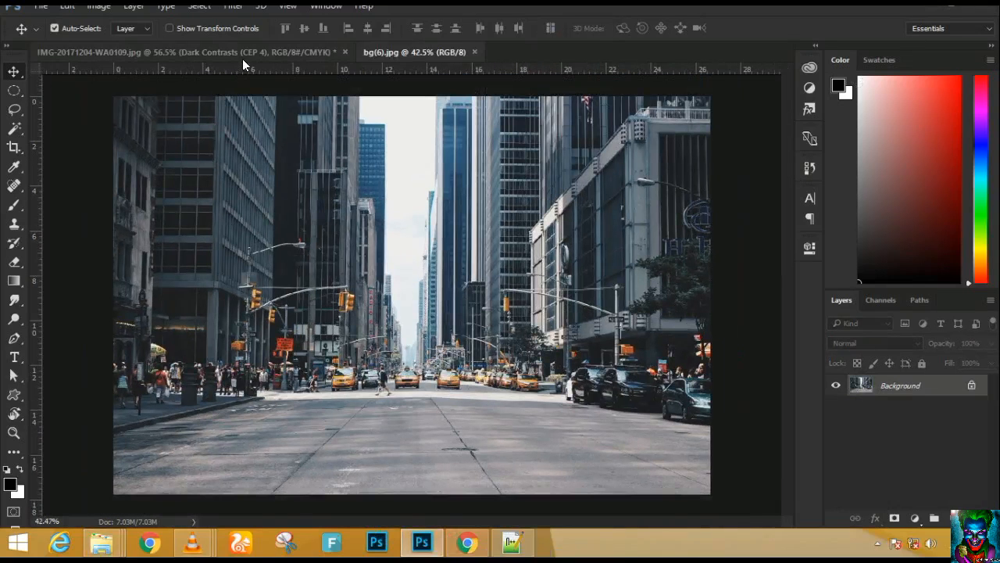
{"action": "left_click", "coordinate": [232, 7]}
{"action": "mouse_move", "coordinate": [310, 179]}
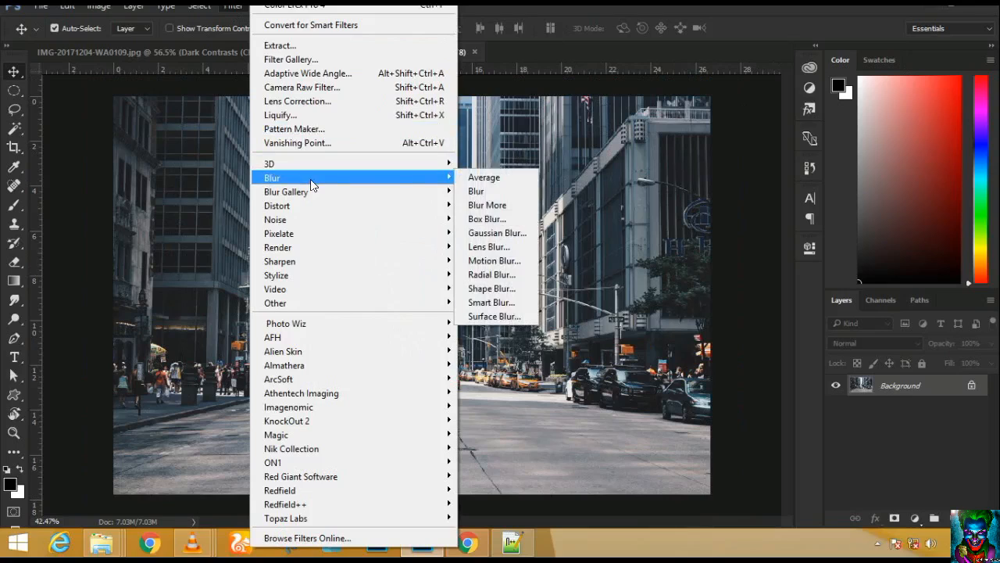
{"action": "left_click", "coordinate": [517, 233]}
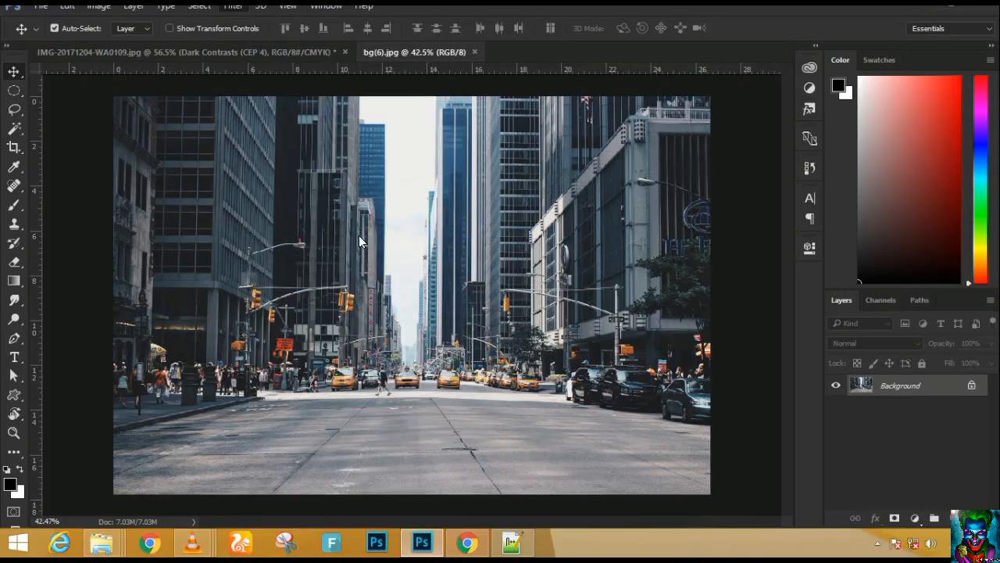
{"action": "left_click_drag", "start_coordinate": [631, 339], "coordinate": [633, 338]}
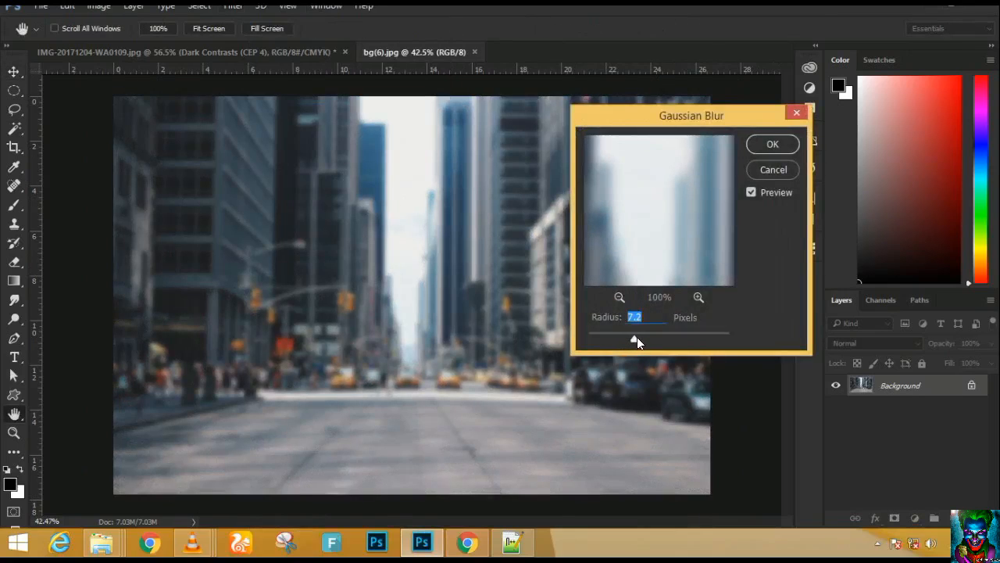
{"action": "key", "text": "Return"}
- Bring the Dark Contrasts cut-out layer into the bg(6) document and place the man at the lower centre of the street
{"action": "left_click", "coordinate": [269, 52]}
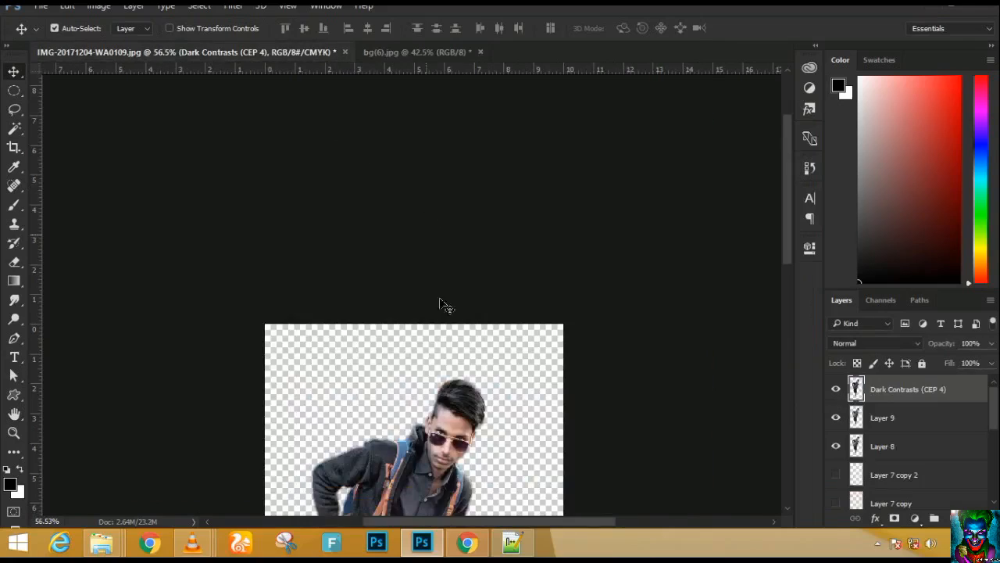
{"action": "left_click_drag", "start_coordinate": [452, 457], "coordinate": [451, 346]}
{"action": "left_click_drag", "start_coordinate": [426, 384], "coordinate": [429, 339]}
{"action": "key", "text": "ctrl+t"}
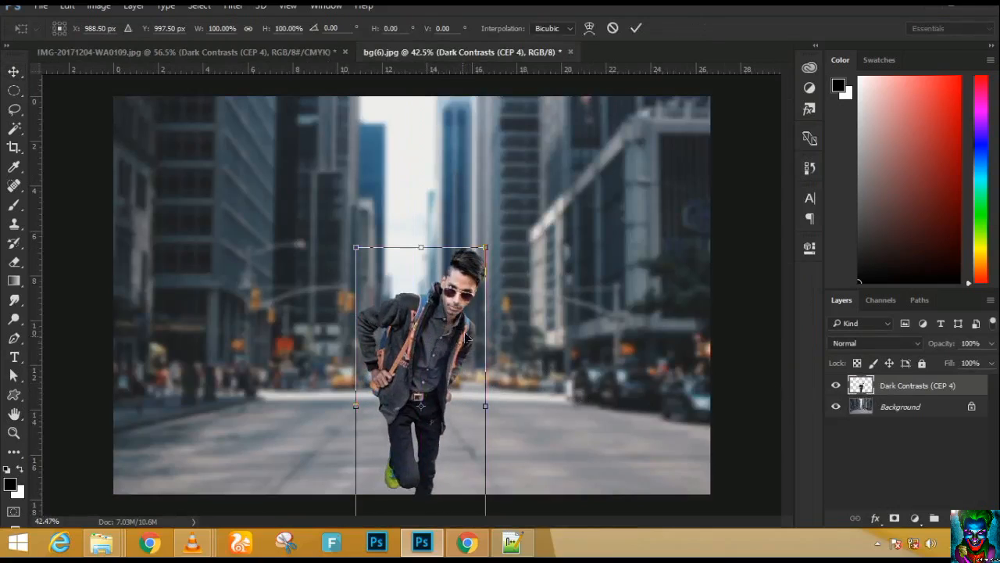
{"action": "key", "text": "Return"}
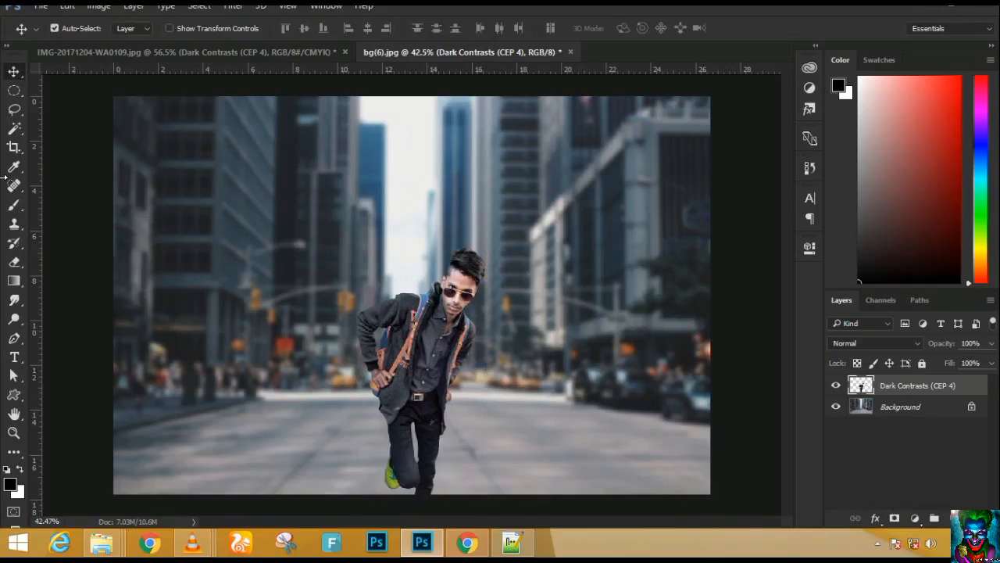
{"action": "key", "text": "c"}
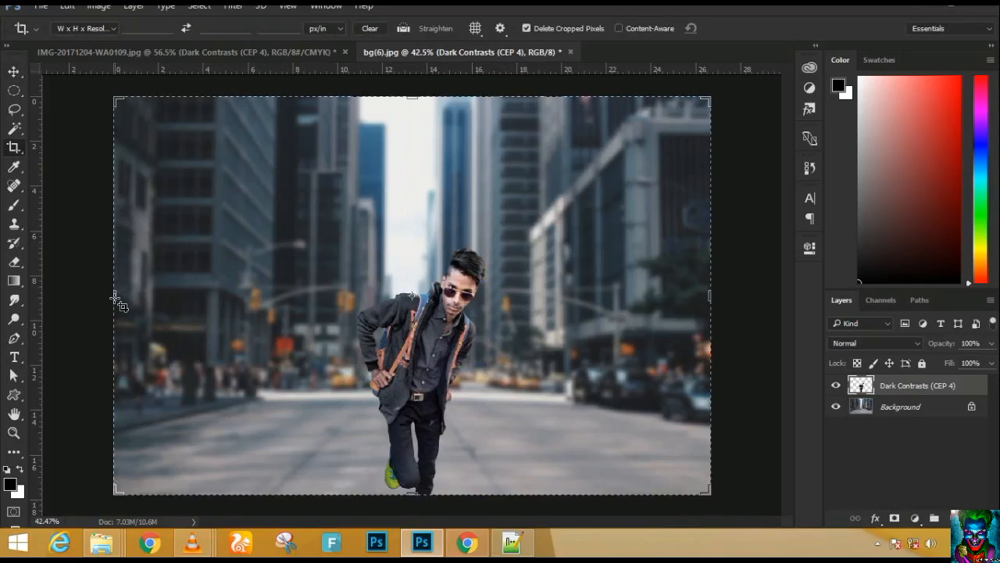
{"action": "left_click_drag", "start_coordinate": [114, 296], "coordinate": [181, 303]}
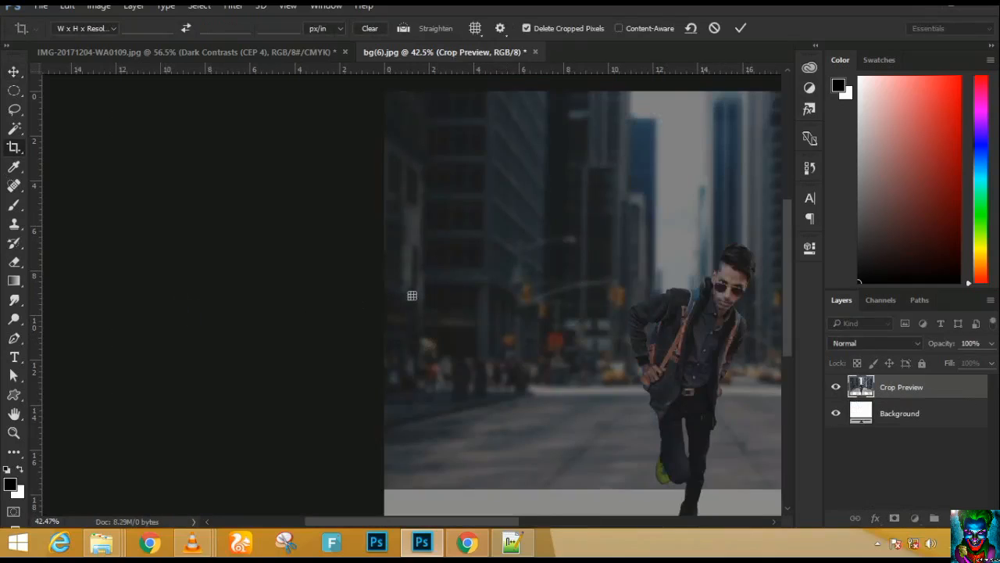
{"action": "left_click", "coordinate": [712, 28]}
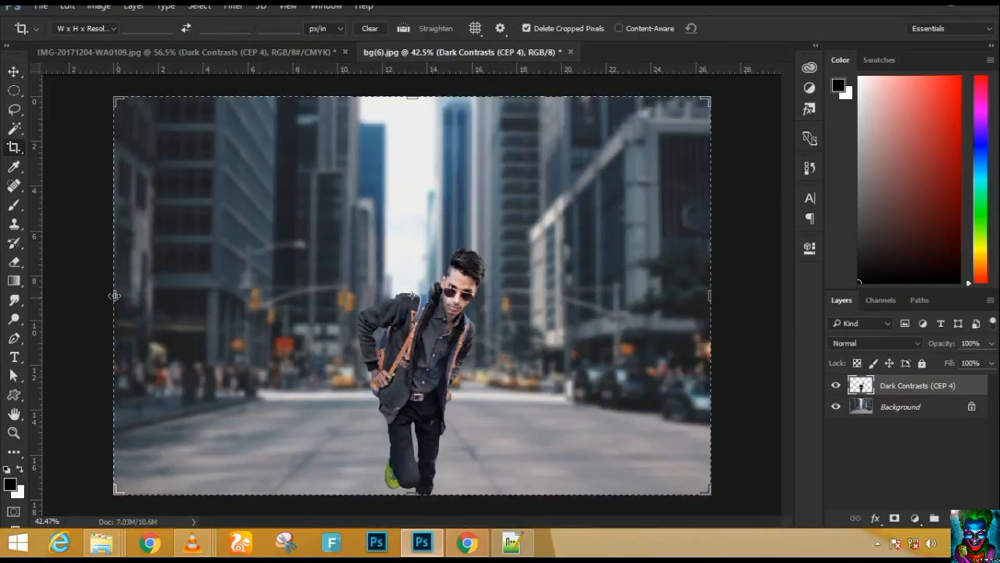
- Crop the street image to a narrow portrait format around the man by trimming both sides
{"action": "left_click_drag", "start_coordinate": [114, 296], "coordinate": [191, 292]}
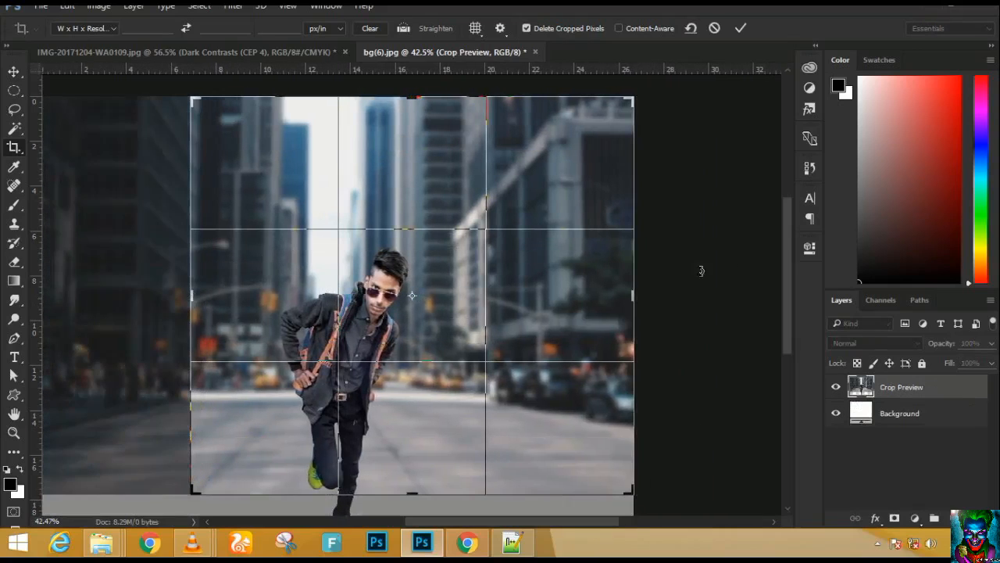
{"action": "left_click_drag", "start_coordinate": [640, 286], "coordinate": [543, 293]}
{"action": "key", "text": "Return"}
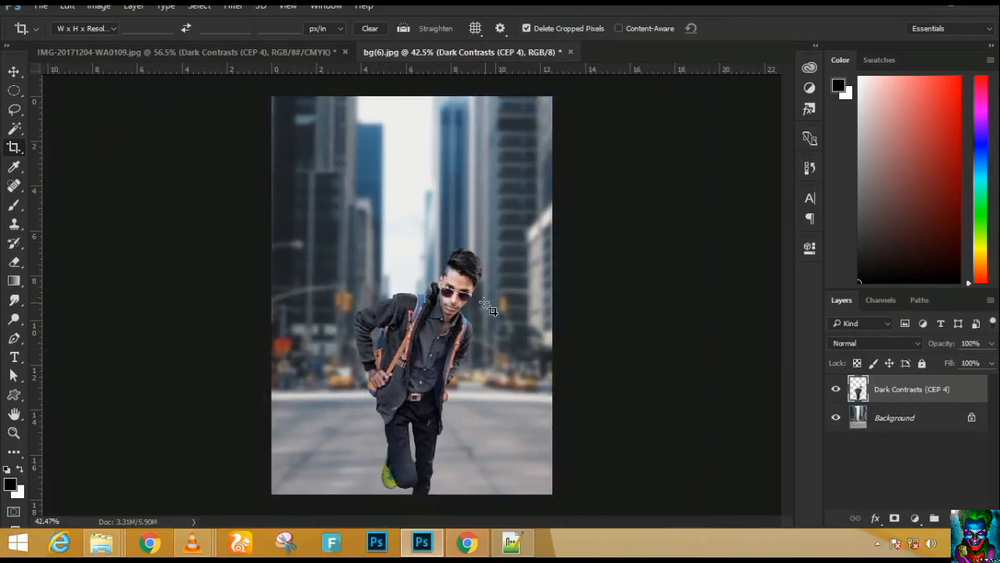
{"action": "key", "text": "ctrl+0"}
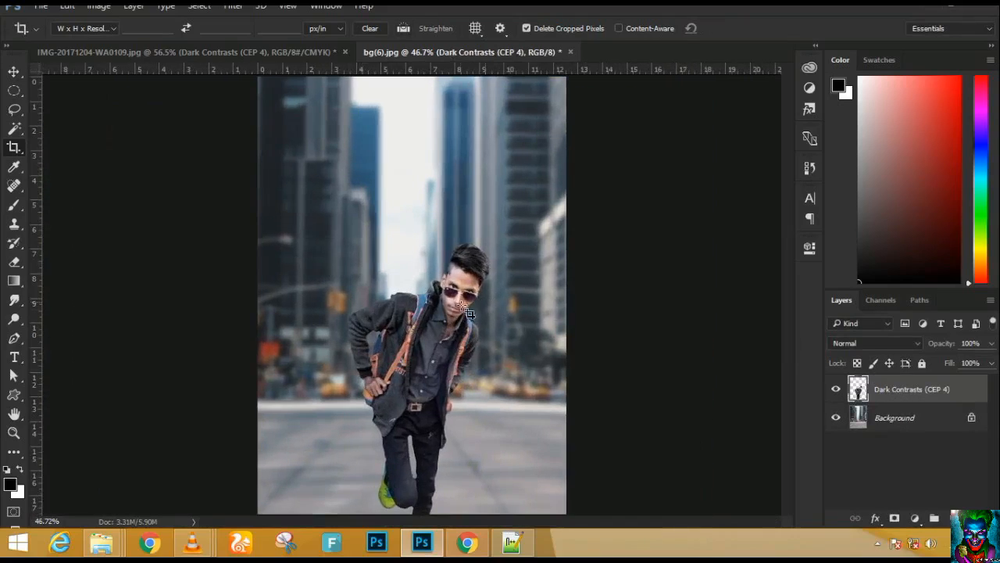
- Move the man up and enlarge him proportionally so his upper body fills most of the portrait canvas
{"action": "left_click", "coordinate": [13, 71]}
{"action": "left_click_drag", "start_coordinate": [436, 325], "coordinate": [409, 242]}
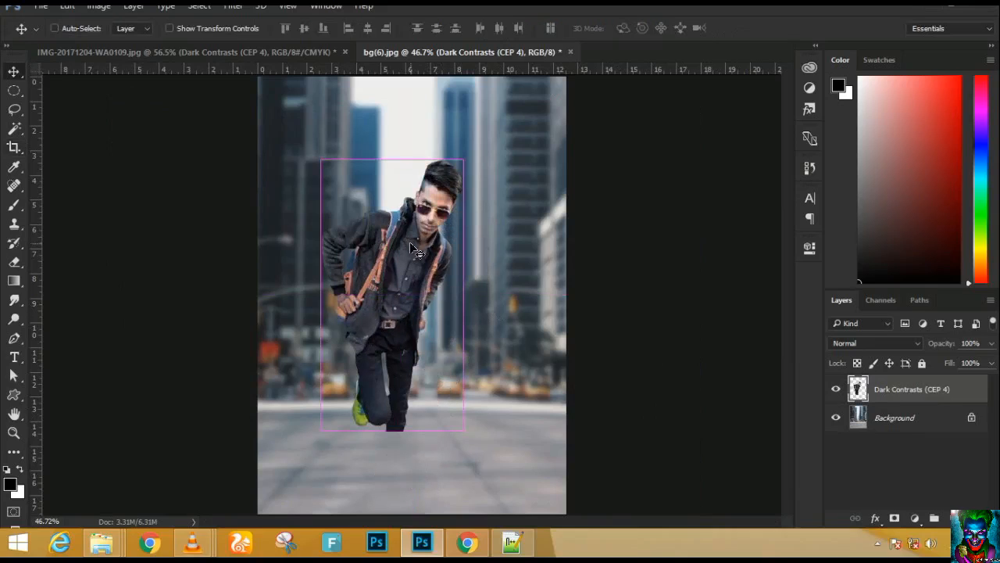
{"action": "key", "text": "ctrl+t"}
{"action": "left_click_drag", "start_coordinate": [473, 442], "coordinate": [512, 502]}
{"action": "mouse_move", "coordinate": [407, 309]}
{"action": "left_mouse_down"}
{"action": "mouse_move", "coordinate": [428, 313]}
{"action": "mouse_move", "coordinate": [412, 329]}
{"action": "mouse_move", "coordinate": [408, 360]}
{"action": "mouse_move", "coordinate": [421, 317]}
{"action": "left_mouse_up"}
{"action": "key", "text": "Return"}
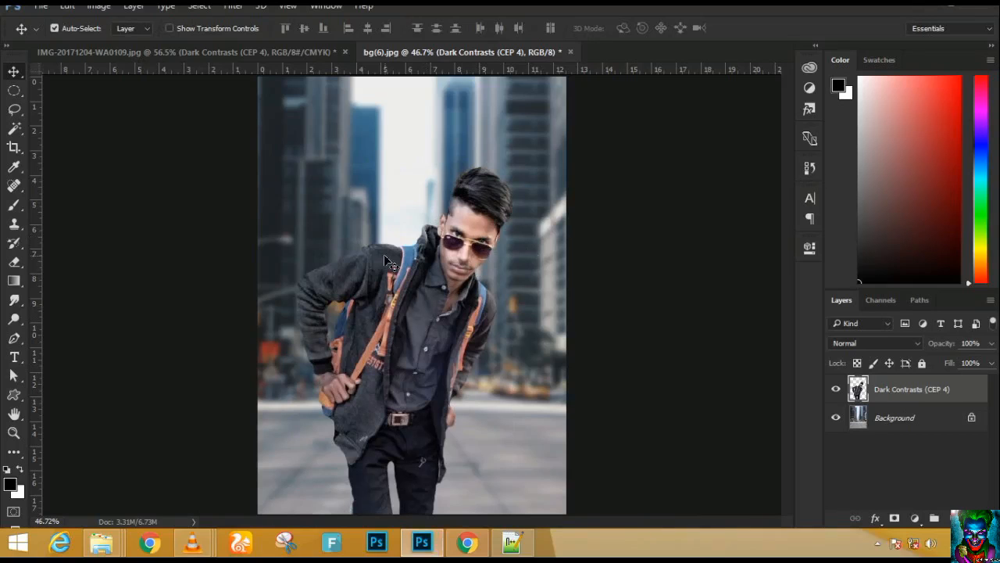
- Switch to the desktop and place its CAP image into the bg(6) document as a new layer
{"action": "key", "text": "super+d"}
{"action": "left_click_drag", "start_coordinate": [905, 481], "coordinate": [426, 221]}
{"action": "key", "text": "Return"}
- Rasterize the CAP layer and erase the black background around the Santa cap with the Magic Eraser
{"action": "scroll", "coordinate": [425, 291], "scroll_direction": "up", "scroll_amount": 7}
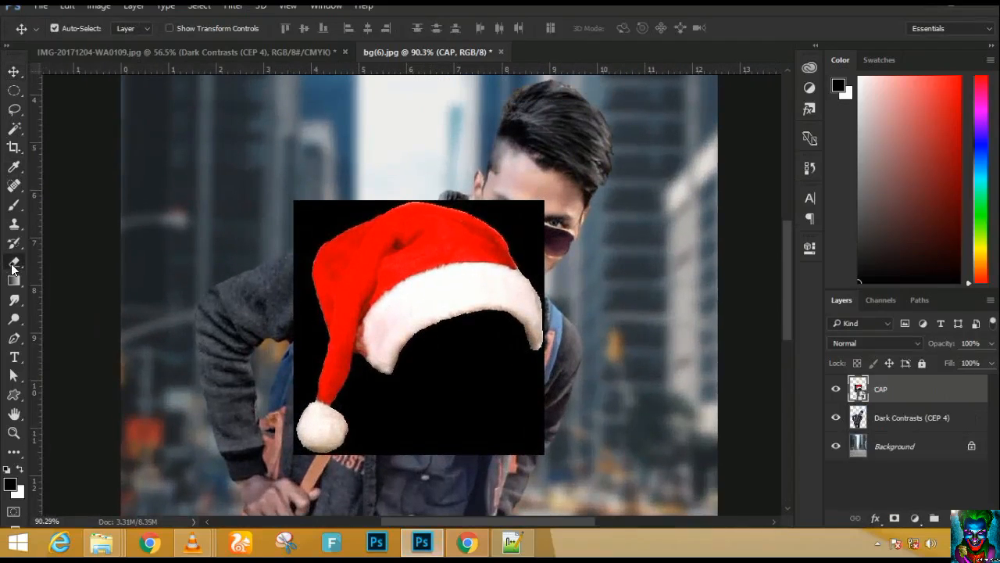
{"action": "left_click", "coordinate": [13, 268]}
{"action": "left_click", "coordinate": [120, 282]}
{"action": "left_click", "coordinate": [456, 442]}
{"action": "left_click", "coordinate": [479, 220]}
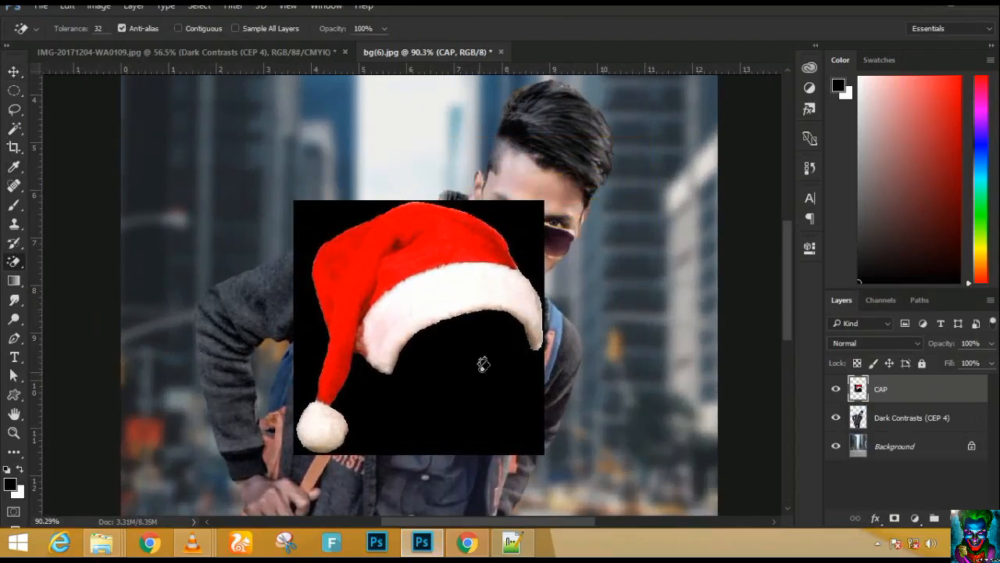
{"action": "left_click", "coordinate": [483, 365]}
- Move the Santa cap onto the man's head, scale it to about 69% and rotate it about 13° clockwise
{"action": "left_click", "coordinate": [14, 72]}
{"action": "left_click_drag", "start_coordinate": [462, 239], "coordinate": [442, 337]}
{"action": "left_click_drag", "start_coordinate": [426, 376], "coordinate": [502, 228]}
{"action": "key", "text": "ctrl+t"}
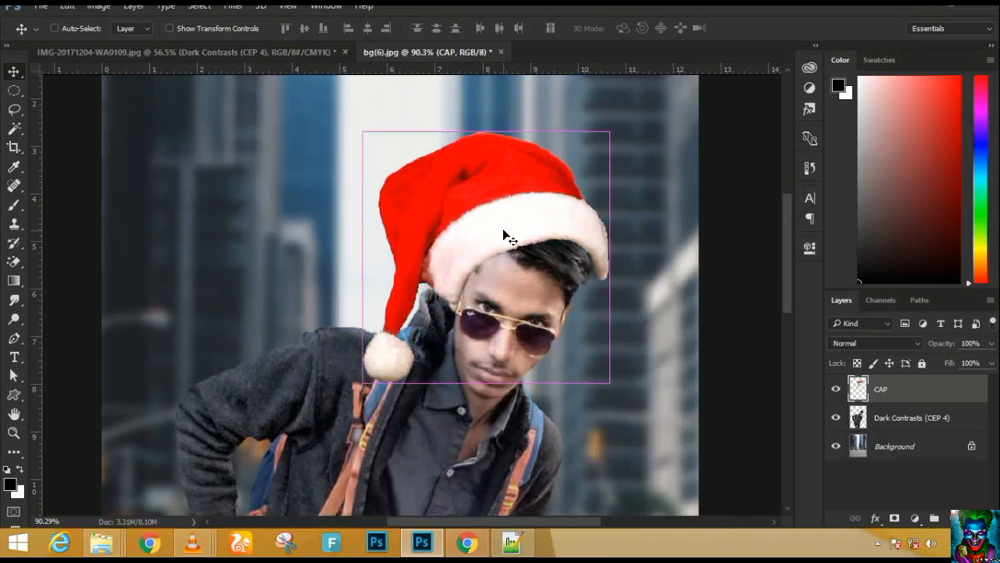
{"action": "left_click_drag", "start_coordinate": [608, 382], "coordinate": [572, 341]}
{"action": "left_click_drag", "start_coordinate": [487, 216], "coordinate": [506, 200]}
{"action": "left_click_drag", "start_coordinate": [664, 344], "coordinate": [663, 361]}
{"action": "left_click_drag", "start_coordinate": [544, 274], "coordinate": [539, 241]}
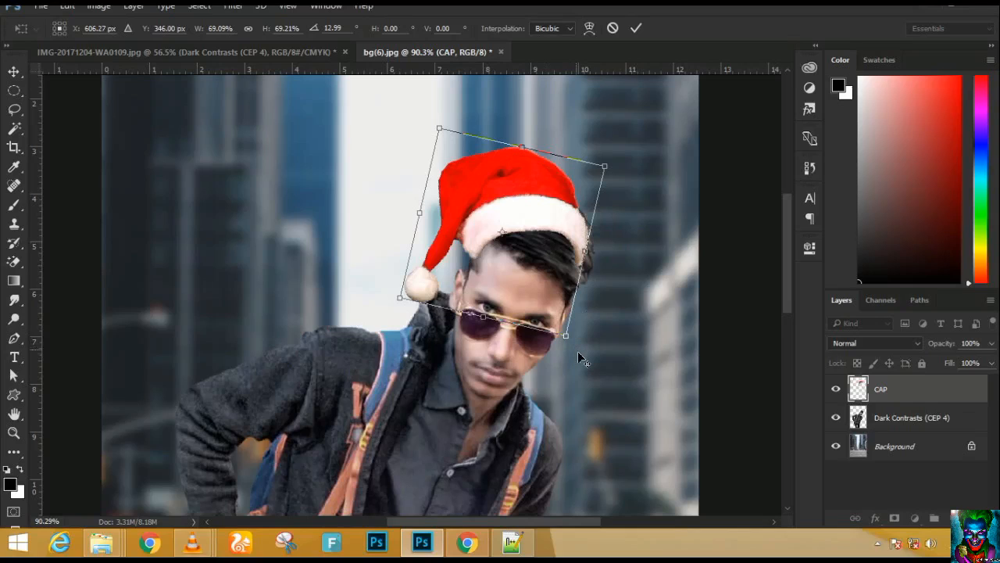
- Enlarge the cap slightly, fine-tune its tilt and reposition it over the man's hair
{"action": "left_click_drag", "start_coordinate": [568, 342], "coordinate": [576, 353]}
{"action": "left_click_drag", "start_coordinate": [573, 228], "coordinate": [566, 235]}
{"action": "left_click_drag", "start_coordinate": [633, 151], "coordinate": [637, 139]}
{"action": "key", "text": "Return"}
{"action": "left_click_drag", "start_coordinate": [552, 205], "coordinate": [551, 208]}
- Transform the cap once more to refine its rotation and position so the fur brim fits the head
{"action": "key", "text": "ctrl"}
{"action": "key", "text": "ctrl+t"}
{"action": "left_click_drag", "start_coordinate": [626, 125], "coordinate": [639, 144]}
{"action": "mouse_move", "coordinate": [545, 200]}
{"action": "left_mouse_down"}
{"action": "mouse_move", "coordinate": [543, 187]}
{"action": "mouse_move", "coordinate": [545, 195]}
{"action": "left_mouse_up"}
{"action": "left_click_drag", "start_coordinate": [630, 130], "coordinate": [614, 127]}
{"action": "key", "text": "Return"}
{"action": "key", "text": "ctrl+t"}
{"action": "left_click_drag", "start_coordinate": [647, 333], "coordinate": [653, 325]}
{"action": "left_click_drag", "start_coordinate": [573, 245], "coordinate": [596, 224]}
{"action": "key", "text": "Escape"}
{"action": "key", "text": "ctrl+t"}
{"action": "key", "text": "Return"}
{"action": "key", "text": "ctrl+z"}
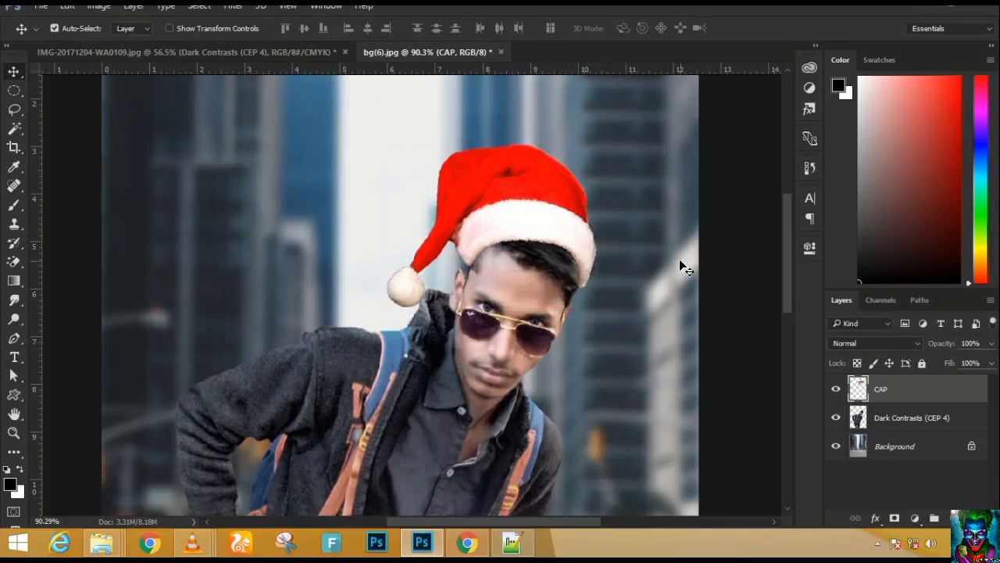
- Place the SNOW 2 image from the desktop into the document and rotate it about 90° counter-clockwise to portrait orientation
{"action": "key", "text": "ctrl+0"}
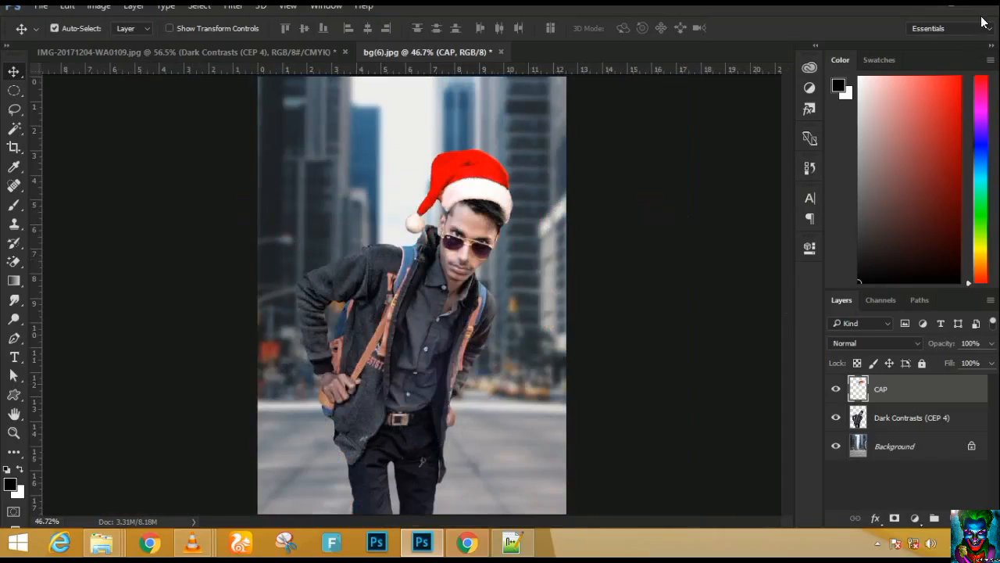
{"action": "scroll", "coordinate": [407, 297], "scroll_direction": "up", "scroll_amount": 1}
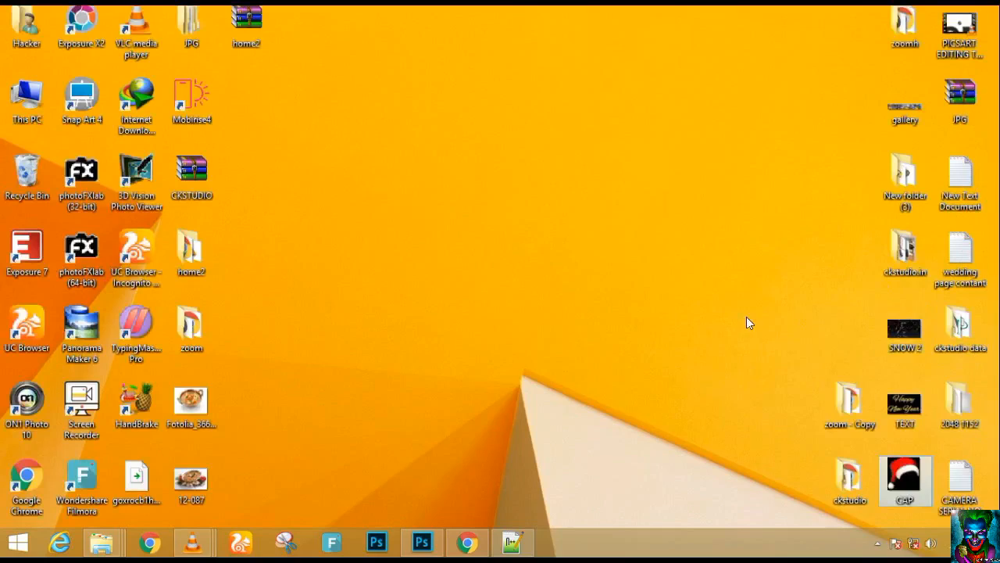
{"action": "left_click_drag", "start_coordinate": [905, 328], "coordinate": [457, 317]}
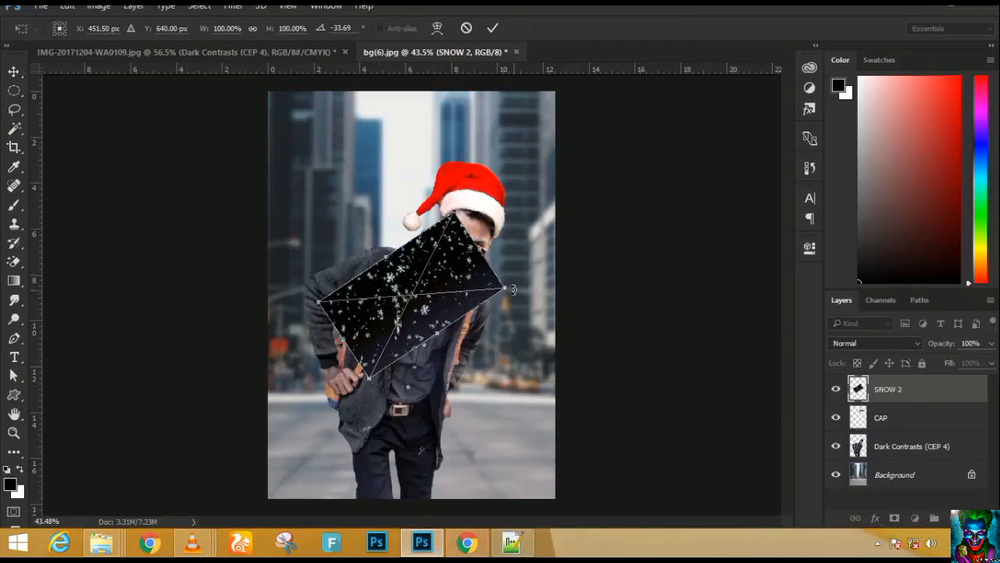
{"action": "left_click_drag", "start_coordinate": [512, 280], "coordinate": [467, 219]}
- Enlarge the SNOW 2 layer from its corners until the snowflakes cover the entire canvas
{"action": "left_click_drag", "start_coordinate": [457, 376], "coordinate": [474, 399]}
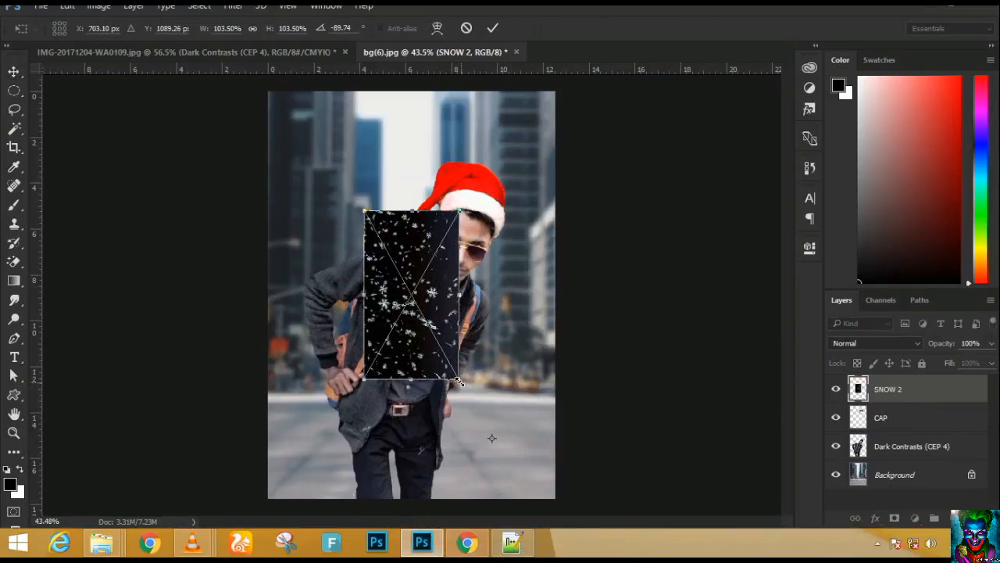
{"action": "left_click_drag", "start_coordinate": [463, 388], "coordinate": [556, 497]}
{"action": "key", "text": "ctrl+z"}
{"action": "left_click_drag", "start_coordinate": [367, 209], "coordinate": [267, 91]}
{"action": "key", "text": "Return"}
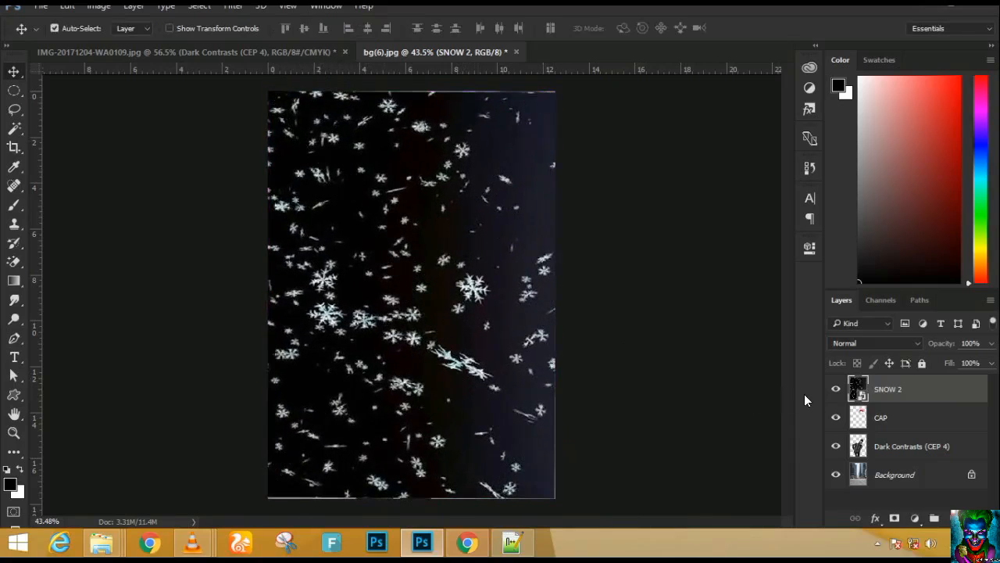
- Set the SNOW 2 layer's blend mode to Lighten so its black background drops out
{"action": "left_click", "coordinate": [882, 346]}
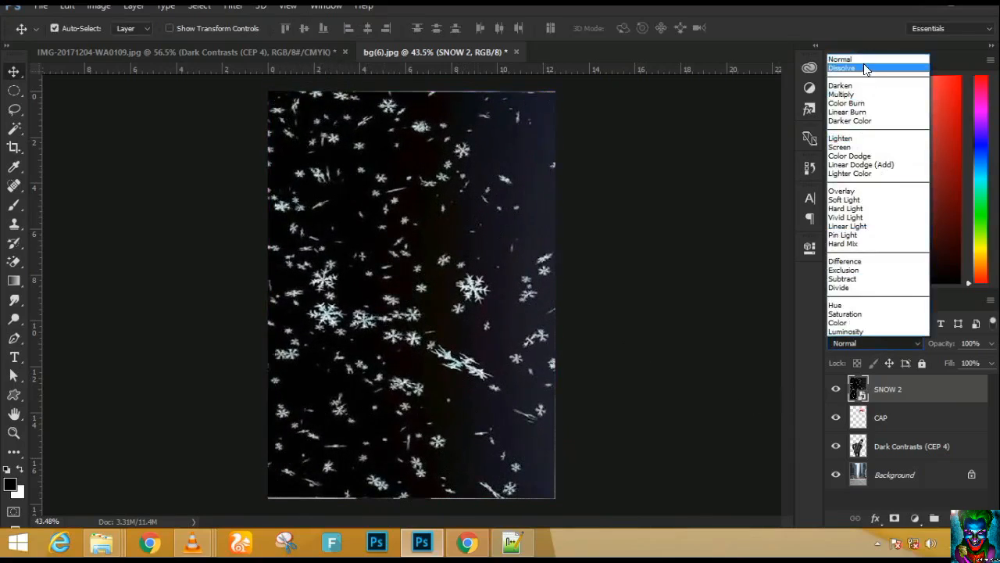
{"action": "left_click", "coordinate": [864, 66]}
{"action": "key", "text": "Down"}
{"action": "key", "text": "Down"}
{"action": "key", "text": "Down"}
{"action": "key", "text": "Down"}
{"action": "key", "text": "Down"}
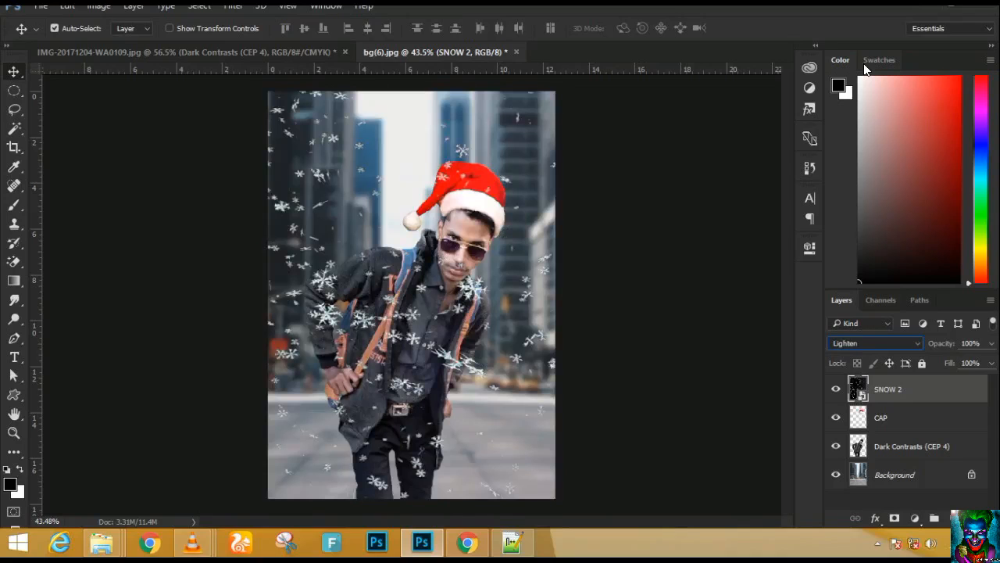
{"action": "key", "text": "Down"}
{"action": "key", "text": "Up"}
- Apply a Gaussian Blur with a radius of 4.8 pixels to the SNOW 2 layer
{"action": "left_click", "coordinate": [237, 14]}
{"action": "mouse_move", "coordinate": [393, 178]}
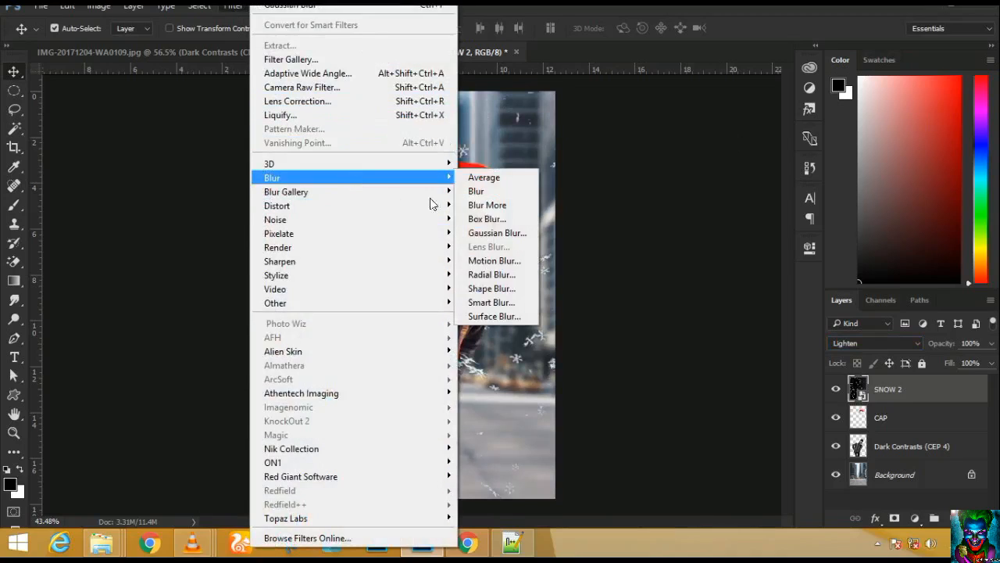
{"action": "left_click", "coordinate": [489, 233]}
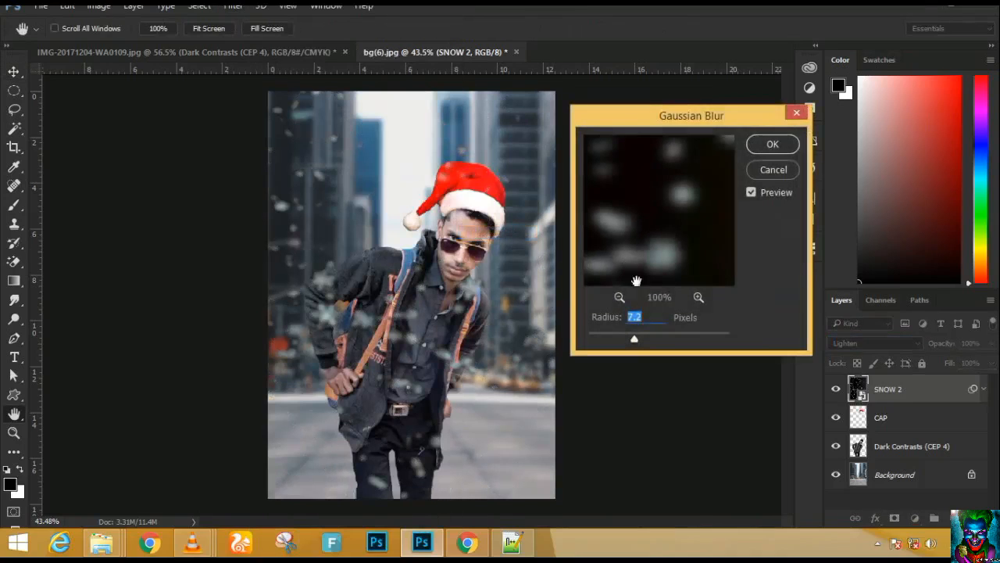
{"action": "left_click_drag", "start_coordinate": [633, 341], "coordinate": [623, 337]}
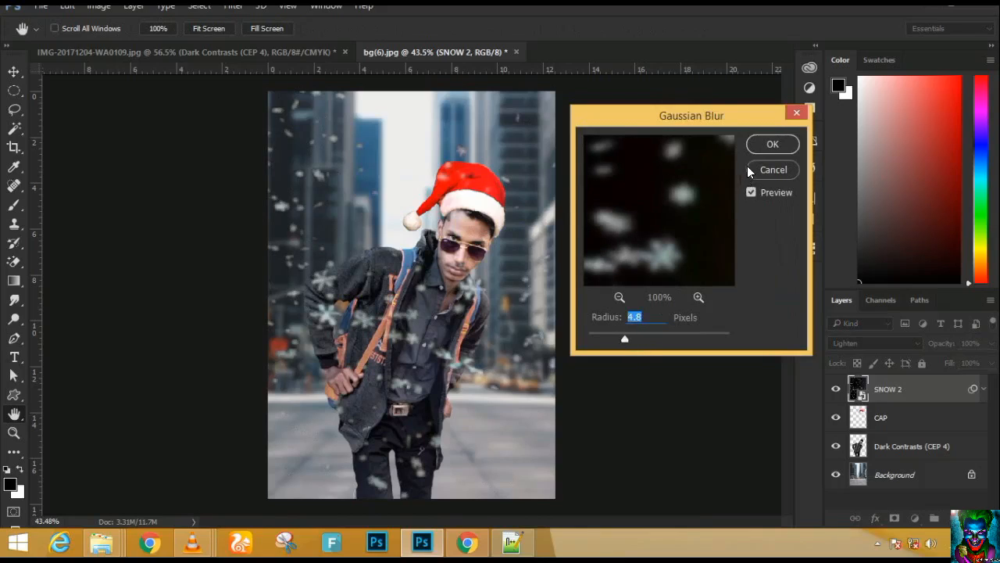
{"action": "left_click", "coordinate": [773, 145]}
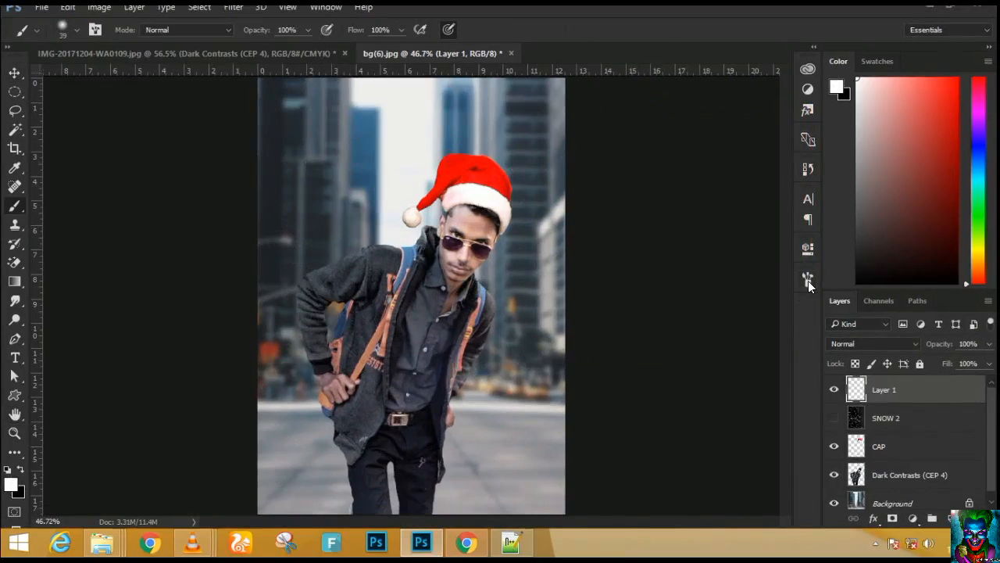
- Set the soft round brush tip to 45 px, 0% hardness and 181% spacing, and open its Shape Dynamics settings
{"action": "left_click", "coordinate": [807, 283]}
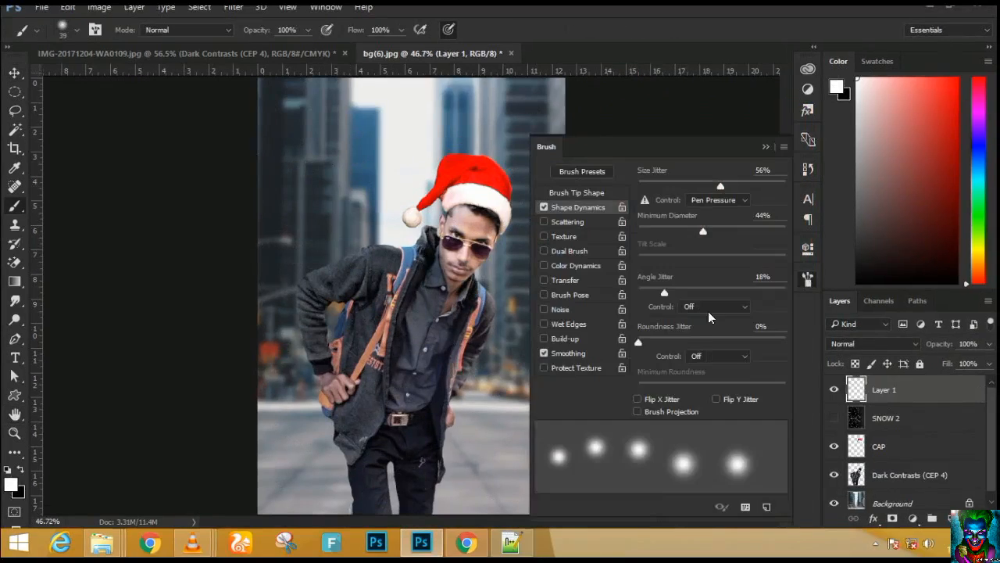
{"action": "left_click", "coordinate": [579, 192]}
{"action": "left_click_drag", "start_coordinate": [748, 388], "coordinate": [662, 388]}
{"action": "left_click", "coordinate": [742, 384]}
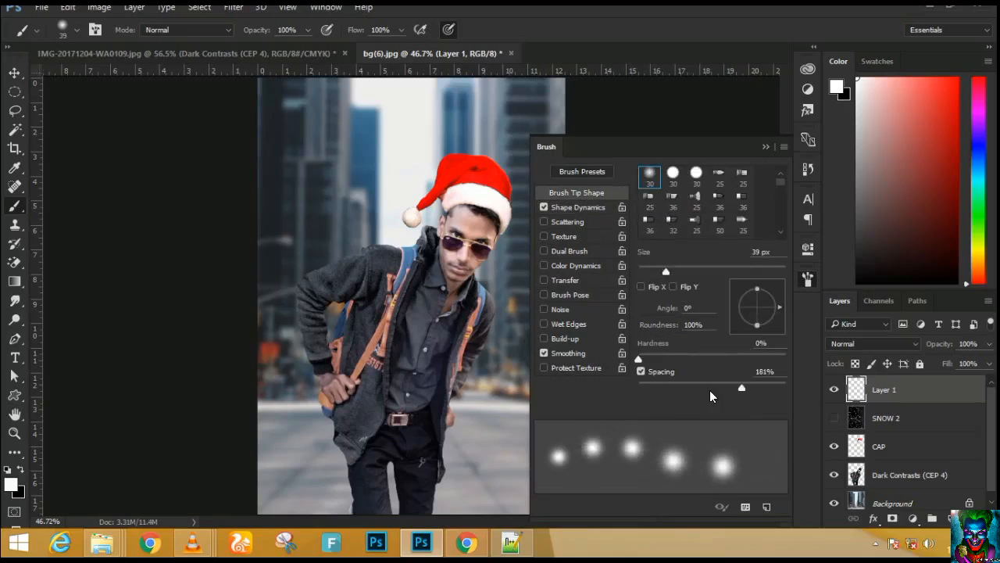
{"action": "mouse_move", "coordinate": [643, 358]}
{"action": "left_mouse_down"}
{"action": "mouse_move", "coordinate": [713, 348]}
{"action": "mouse_move", "coordinate": [630, 365]}
{"action": "left_mouse_up"}
{"action": "mouse_move", "coordinate": [674, 273]}
{"action": "left_mouse_down"}
{"action": "mouse_move", "coordinate": [701, 266]}
{"action": "mouse_move", "coordinate": [671, 271]}
{"action": "left_mouse_up"}
{"action": "left_click", "coordinate": [589, 208]}
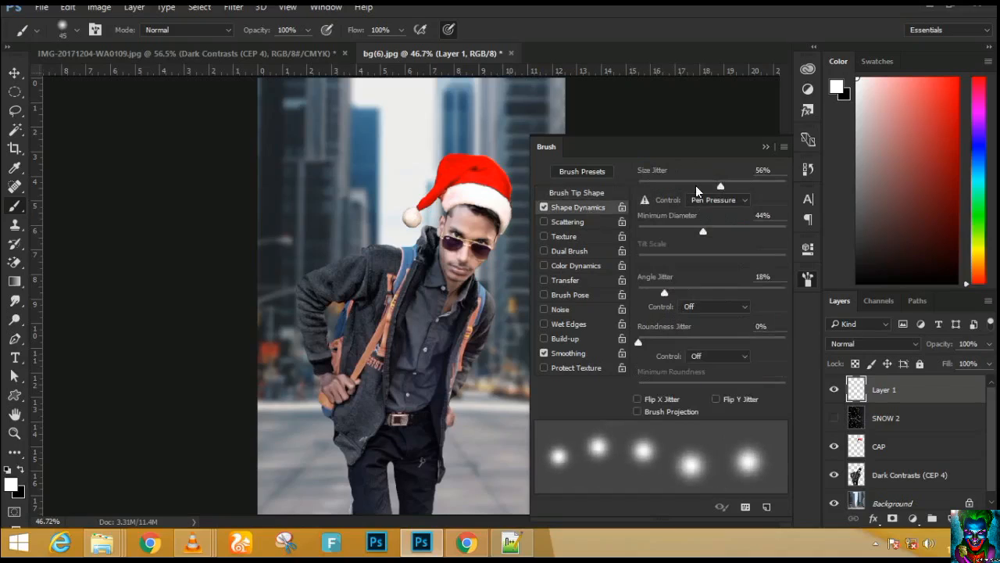
- In the brush's Shape Dynamics, set Size Jitter to 90%, Minimum Diameter to 12% and Angle Jitter to 30%
{"action": "left_click_drag", "start_coordinate": [726, 182], "coordinate": [774, 200]}
{"action": "mouse_move", "coordinate": [707, 229]}
{"action": "left_mouse_down"}
{"action": "mouse_move", "coordinate": [647, 242]}
{"action": "mouse_move", "coordinate": [657, 242]}
{"action": "left_mouse_up"}
{"action": "mouse_move", "coordinate": [666, 289]}
{"action": "left_mouse_down"}
{"action": "mouse_move", "coordinate": [716, 291]}
{"action": "mouse_move", "coordinate": [681, 297]}
{"action": "left_mouse_up"}
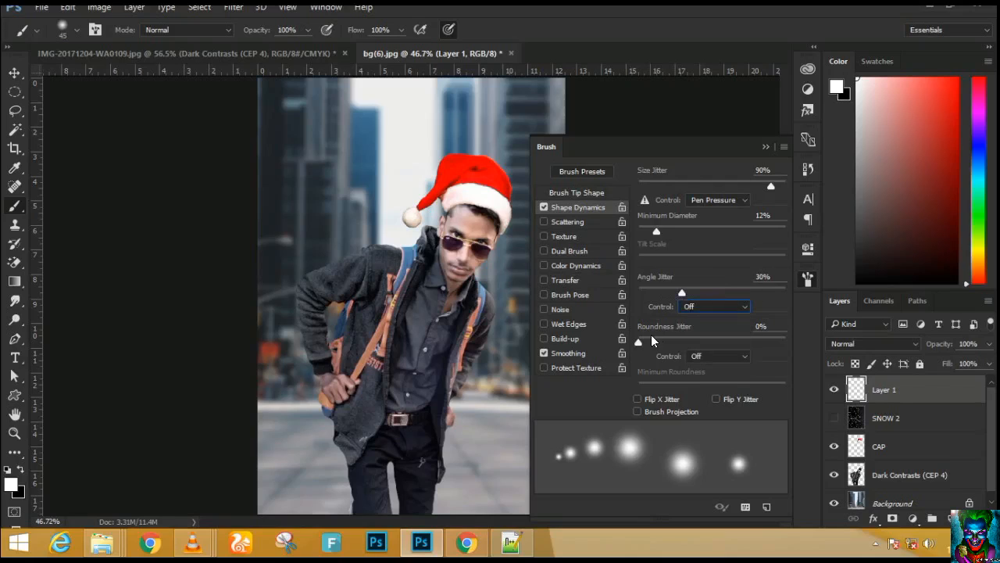
- Set the brush's Roundness Jitter to 47% and Minimum Roundness to 69%, leaving the roundness control off
{"action": "left_click_drag", "start_coordinate": [641, 342], "coordinate": [707, 343]}
{"action": "left_click", "coordinate": [718, 356]}
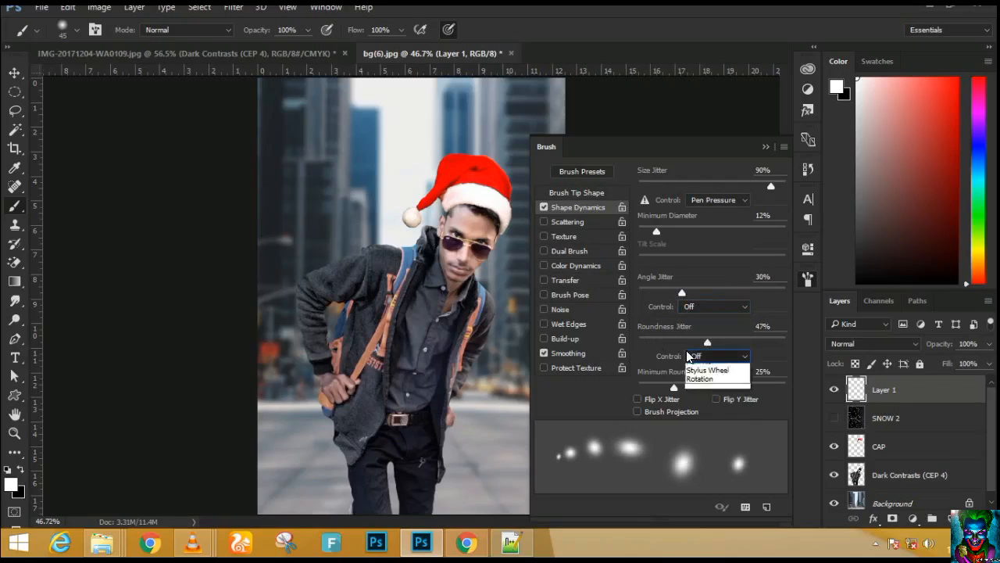
{"action": "left_click", "coordinate": [677, 381]}
{"action": "left_click_drag", "start_coordinate": [677, 380], "coordinate": [739, 380]}
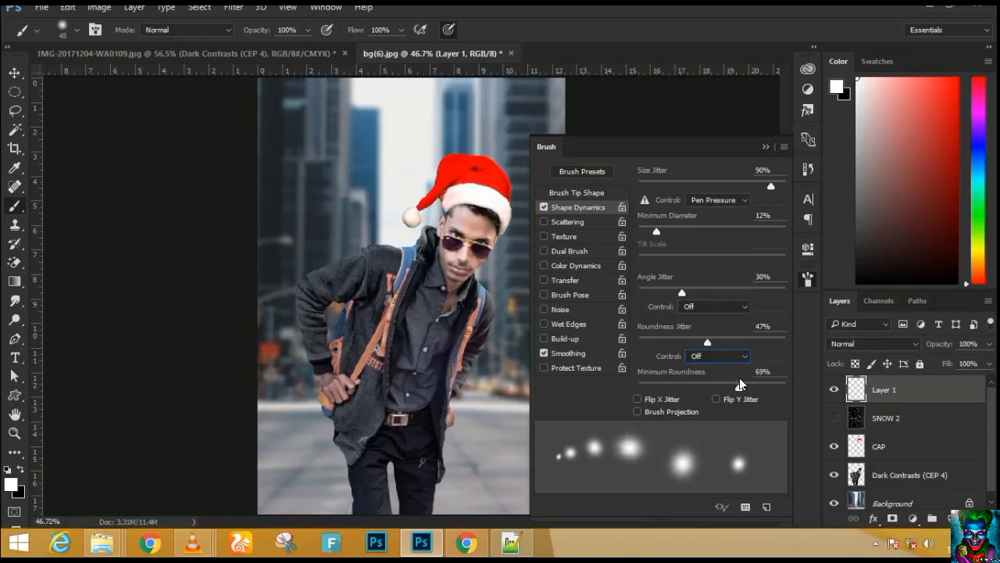
- Enable Transfer for the brush and leave Color Dynamics disabled
{"action": "left_click", "coordinate": [569, 281]}
{"action": "left_click", "coordinate": [576, 265]}
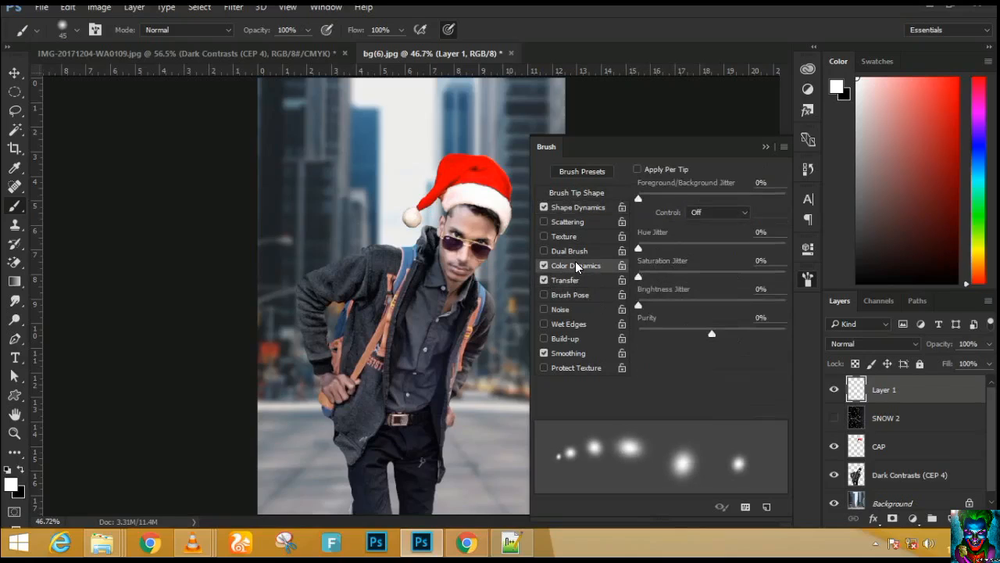
{"action": "left_click", "coordinate": [544, 268]}
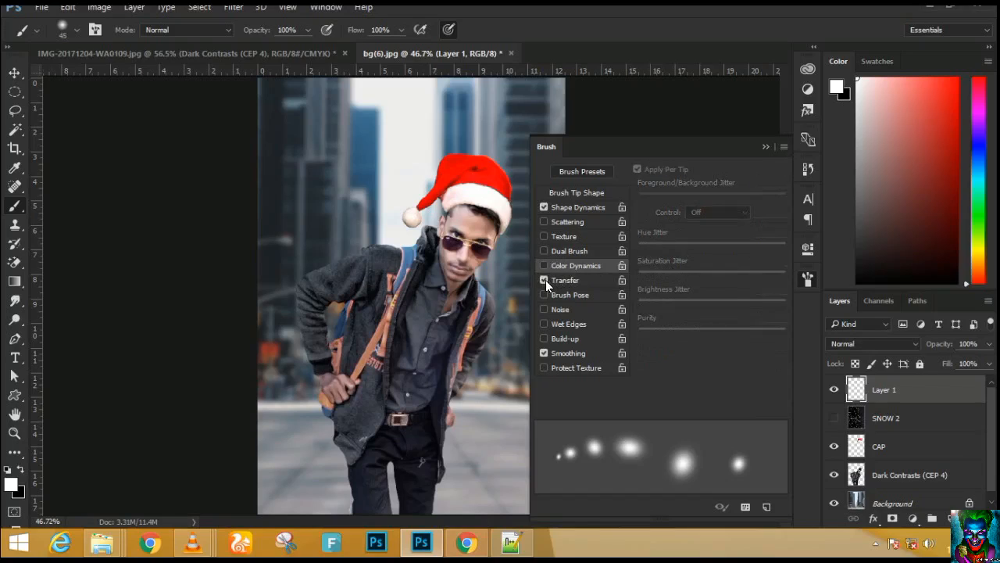
- Enlarge the brush to 74 px, try it on Layer 1, and raise Transfer's Flow Jitter to 73%
{"action": "left_click", "coordinate": [766, 147]}
{"action": "key", "text": "bracketright"}
{"action": "key", "text": "bracketright"}
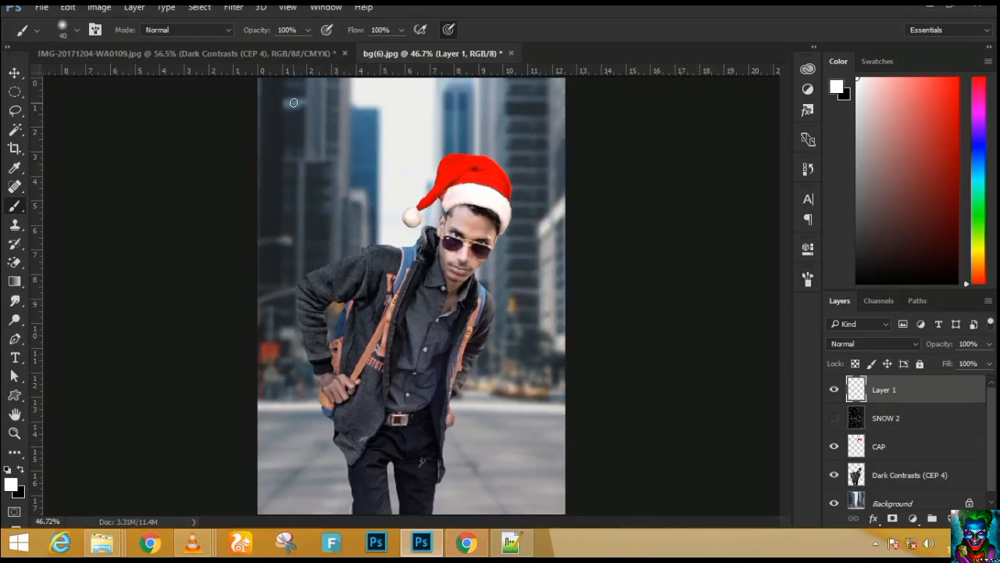
{"action": "key", "text": "F5"}
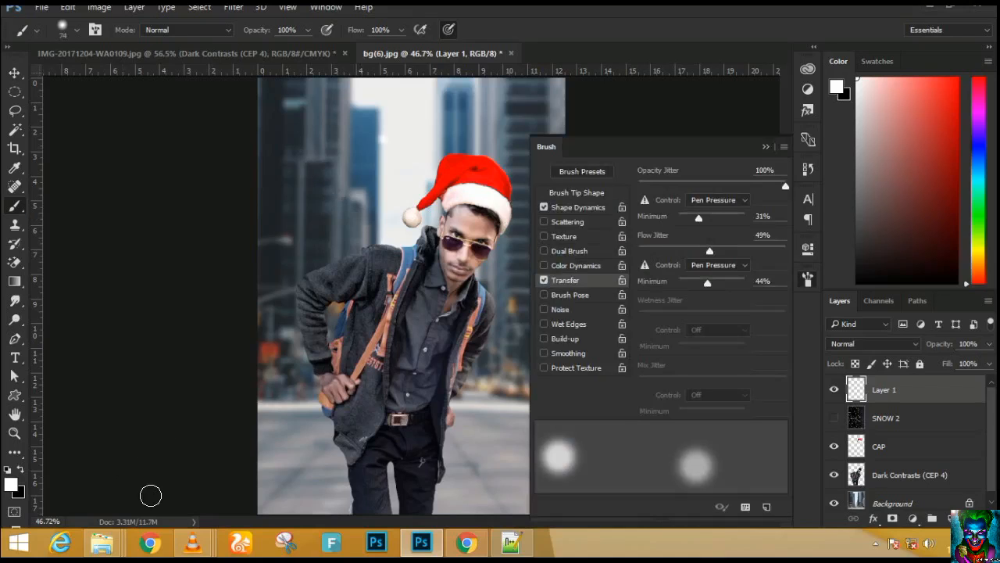
{"action": "key", "text": "super+e"}
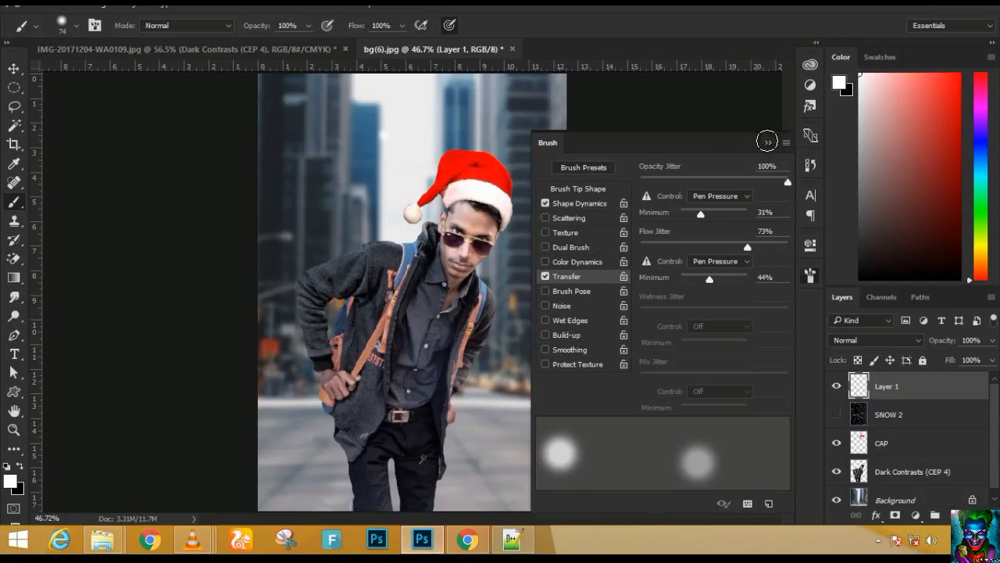
{"action": "left_click", "coordinate": [768, 143]}
- Place the snow_fall image from the file folder into the bg(6).jpg composition
{"action": "left_click", "coordinate": [19, 68]}
{"action": "mouse_move", "coordinate": [103, 539]}
{"action": "left_click", "coordinate": [282, 447]}
{"action": "left_click_drag", "start_coordinate": [950, 117], "coordinate": [389, 257]}
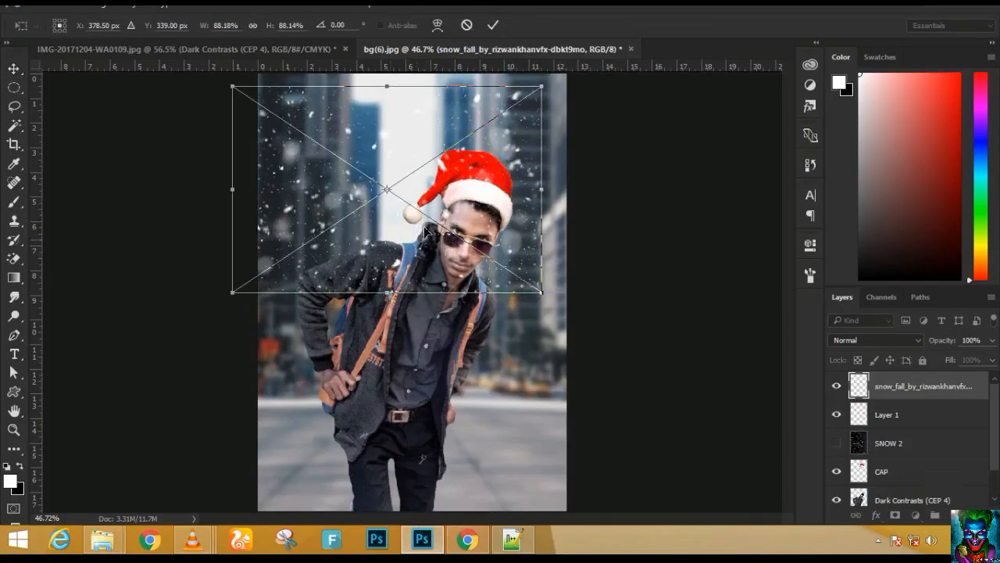
- Move and enlarge the placed snowfall image until it covers the entire canvas, and commit the transform
{"action": "left_click_drag", "start_coordinate": [423, 224], "coordinate": [459, 346]}
{"action": "left_click_drag", "start_coordinate": [654, 472], "coordinate": [533, 164]}
{"action": "left_click_drag", "start_coordinate": [524, 462], "coordinate": [569, 530]}
{"action": "mouse_move", "coordinate": [525, 442]}
{"action": "left_mouse_down"}
{"action": "mouse_move", "coordinate": [512, 434]}
{"action": "mouse_move", "coordinate": [521, 423]}
{"action": "left_mouse_up"}
{"action": "left_click_drag", "start_coordinate": [271, 291], "coordinate": [260, 293]}
{"action": "key", "text": "Return"}
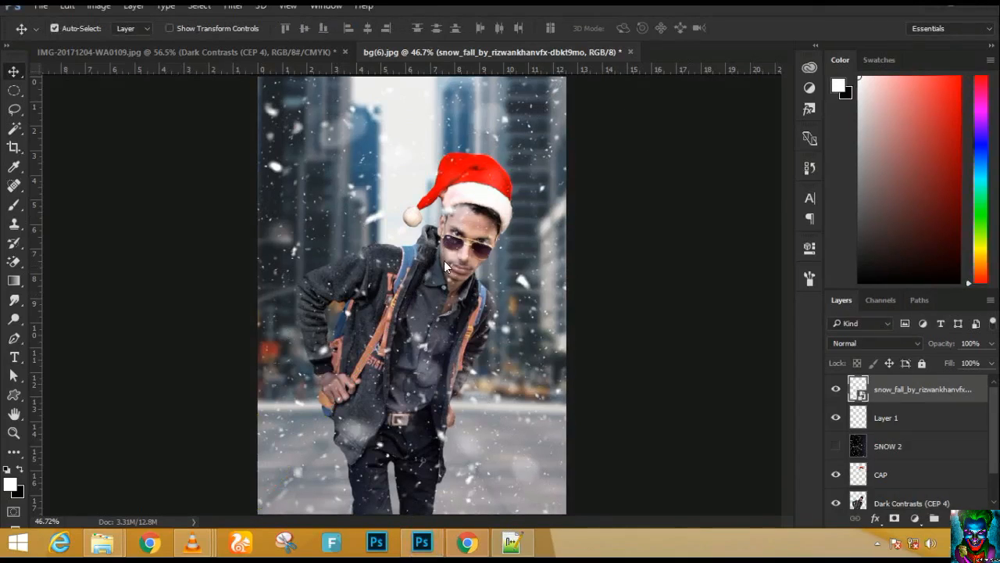
- Rasterize the snowfall layer and add a layer mask to it
{"action": "scroll", "coordinate": [332, 261], "scroll_direction": "up", "scroll_amount": 8}
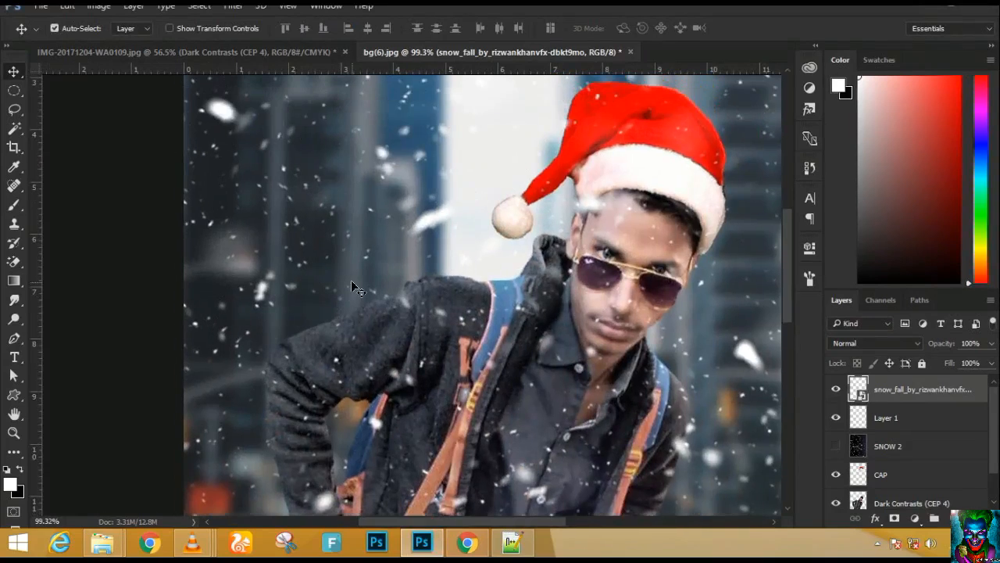
{"action": "key", "text": "ctrl+0"}
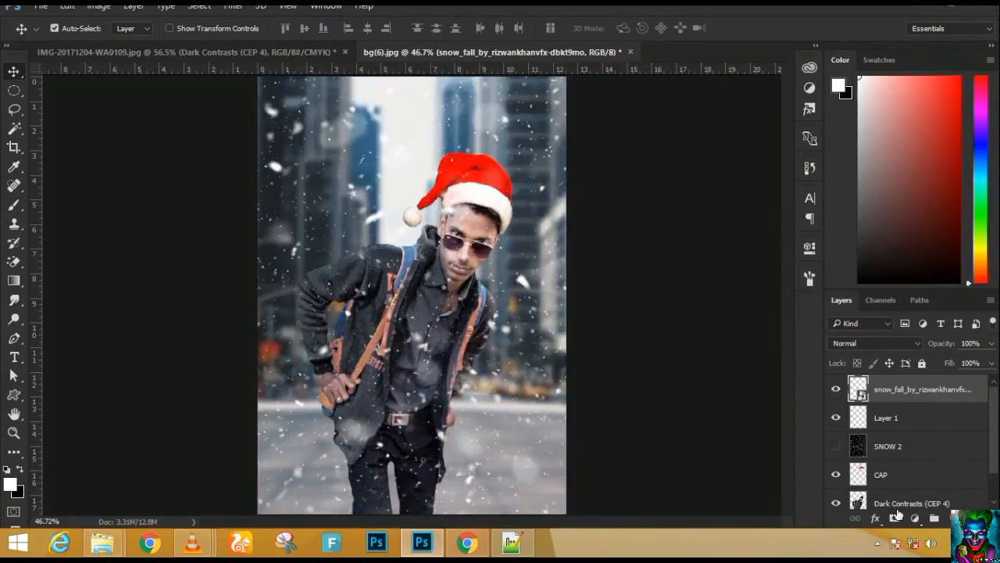
{"action": "right_click", "coordinate": [895, 390]}
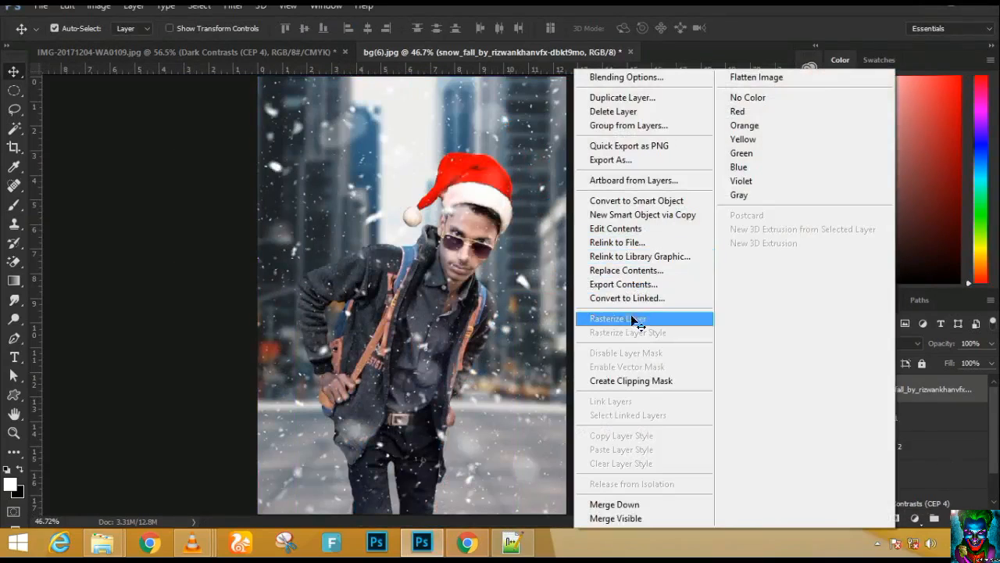
{"action": "left_click", "coordinate": [631, 320]}
{"action": "left_click", "coordinate": [894, 518]}
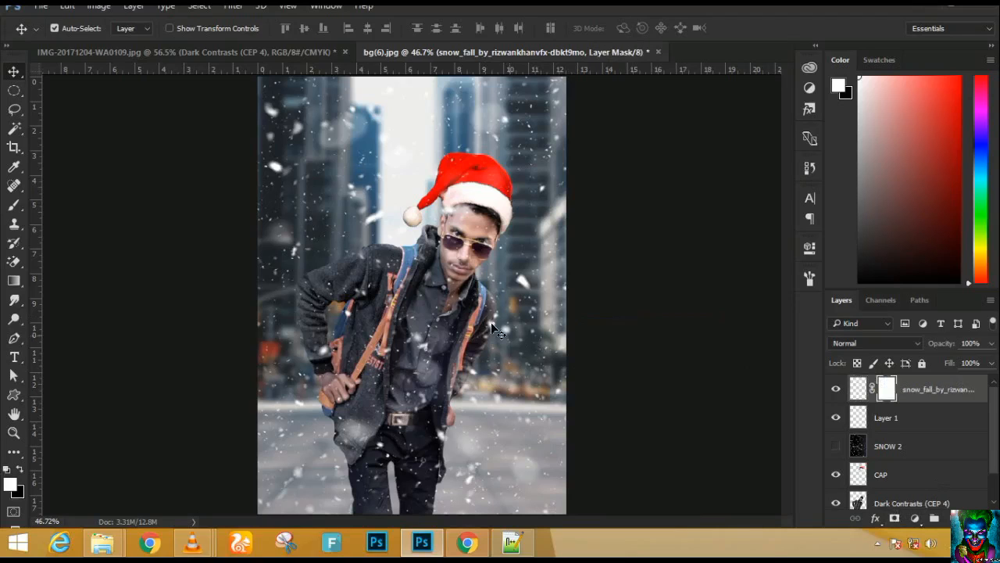
- Turn off the brush's Transfer option and choose a soft round tip at 35 px, 0% hardness and 1% spacing
{"action": "key", "text": "b"}
{"action": "scroll", "coordinate": [464, 196], "scroll_direction": "up", "scroll_amount": 5}
{"action": "key", "text": "bracketright"}
{"action": "key", "text": "bracketright"}
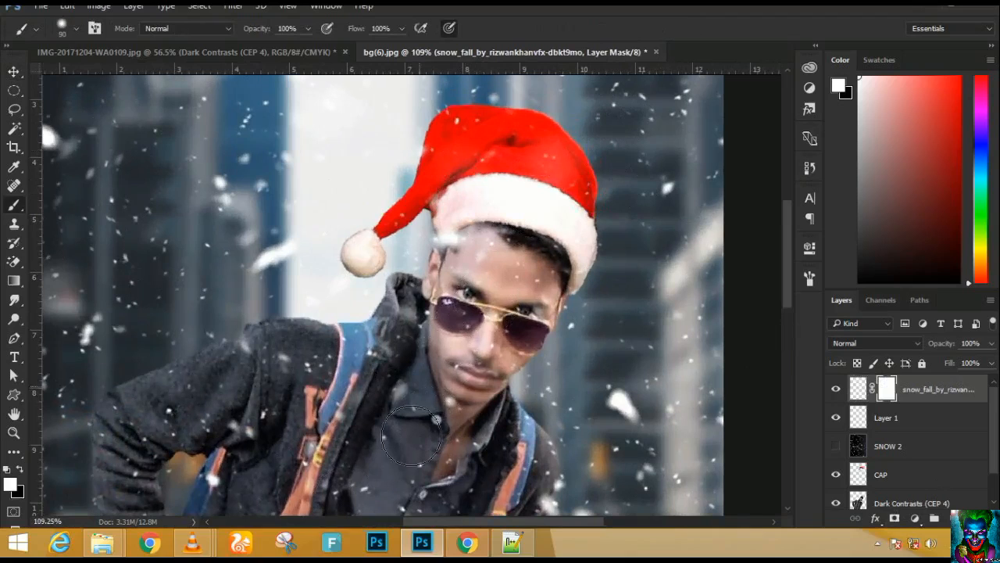
{"action": "left_click", "coordinate": [808, 277]}
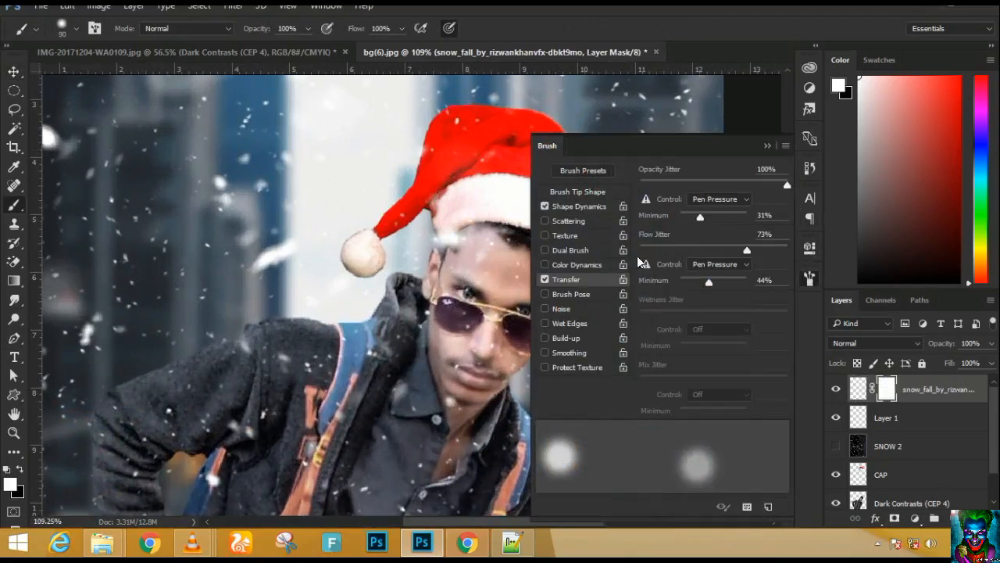
{"action": "left_click", "coordinate": [544, 279]}
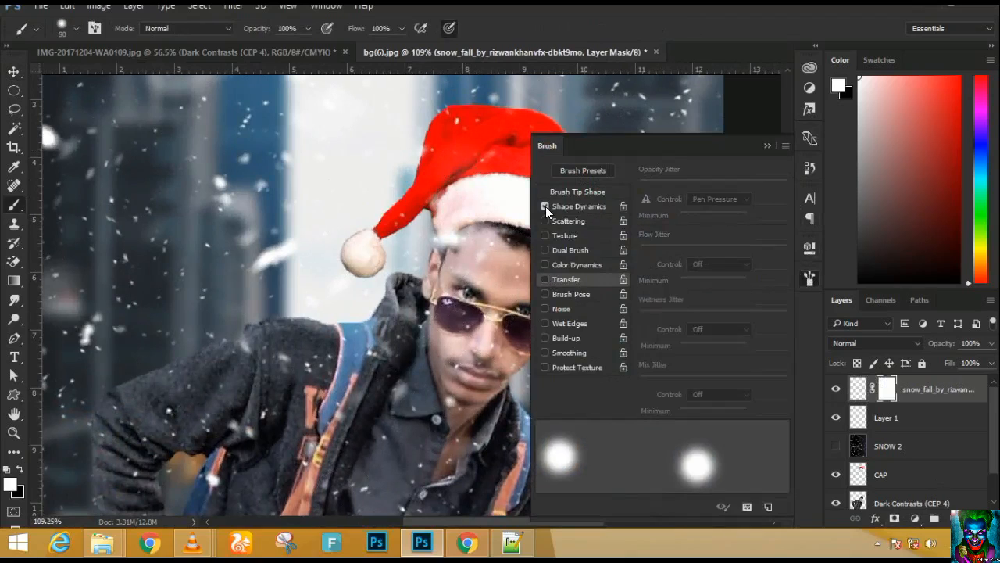
{"action": "left_click", "coordinate": [544, 207]}
{"action": "left_click", "coordinate": [578, 192]}
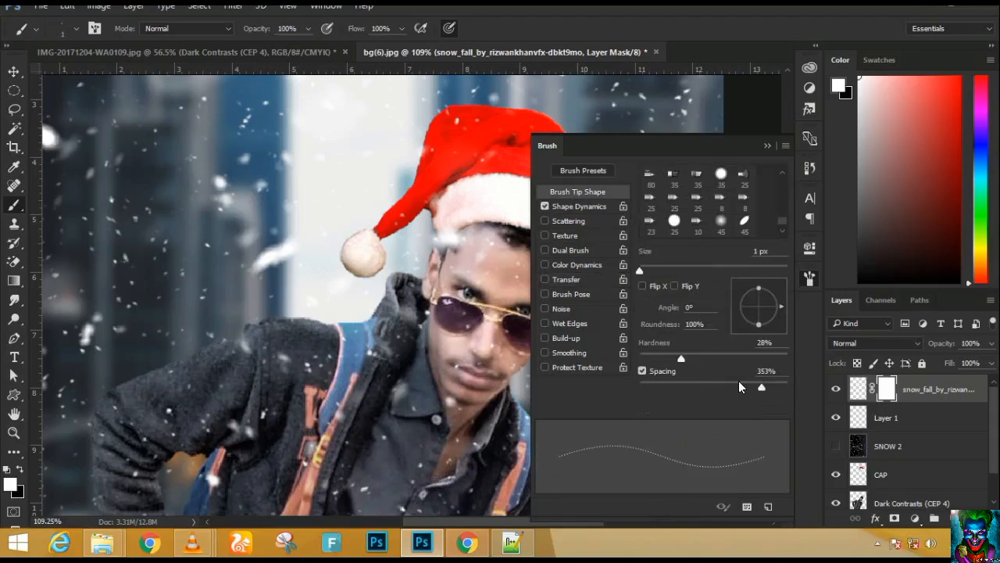
{"action": "mouse_move", "coordinate": [762, 389]}
{"action": "left_mouse_down"}
{"action": "mouse_move", "coordinate": [640, 388]}
{"action": "mouse_move", "coordinate": [630, 354]}
{"action": "left_mouse_up"}
{"action": "mouse_move", "coordinate": [639, 271]}
{"action": "left_mouse_down"}
{"action": "mouse_move", "coordinate": [695, 267]}
{"action": "mouse_move", "coordinate": [665, 270]}
{"action": "left_mouse_up"}
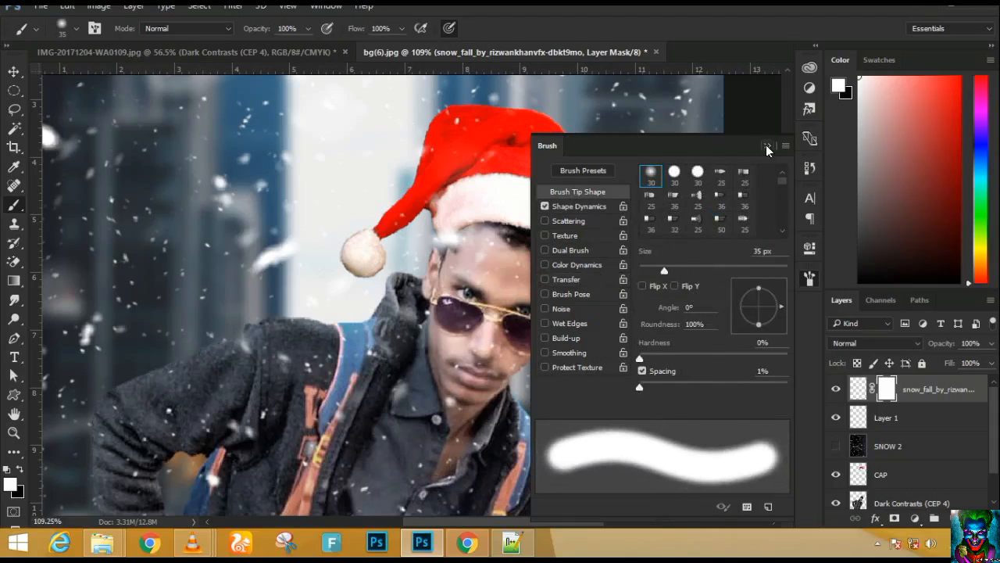
{"action": "left_click", "coordinate": [766, 147]}
- Enlarge the brush to 90 px and make black the foreground color for painting on the snowfall mask
{"action": "scroll", "coordinate": [407, 329], "scroll_direction": "up", "scroll_amount": 3}
{"action": "key", "text": "bracketright"}
{"action": "key", "text": "bracketright"}
{"action": "key", "text": "bracketright"}
{"action": "key", "text": "bracketright"}
{"action": "key", "text": "bracketright"}
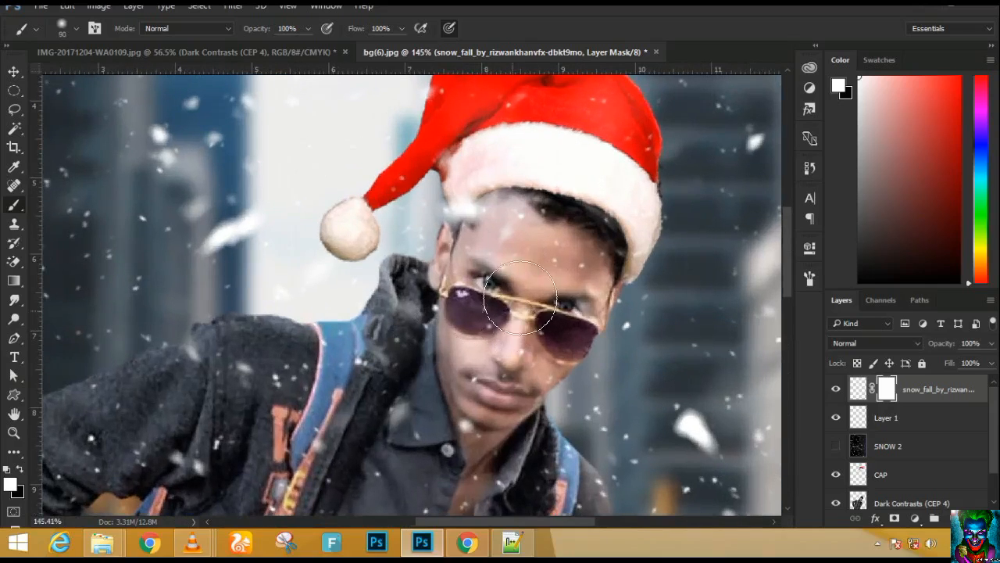
{"action": "key", "text": "x"}
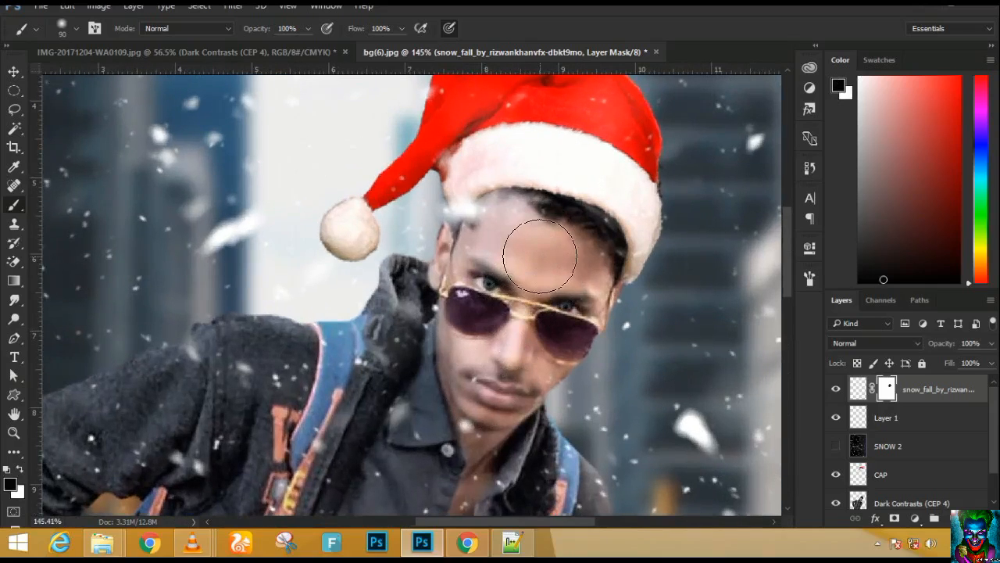
- Lower the brush opacity and paint on the snowfall layer's mask to fade the flakes over the man's face
{"action": "mouse_move", "coordinate": [254, 33]}
{"action": "left_mouse_down"}
{"action": "mouse_move", "coordinate": [224, 36]}
{"action": "mouse_move", "coordinate": [246, 29]}
{"action": "left_mouse_up"}
{"action": "left_click", "coordinate": [219, 34]}
{"action": "left_click", "coordinate": [250, 30]}
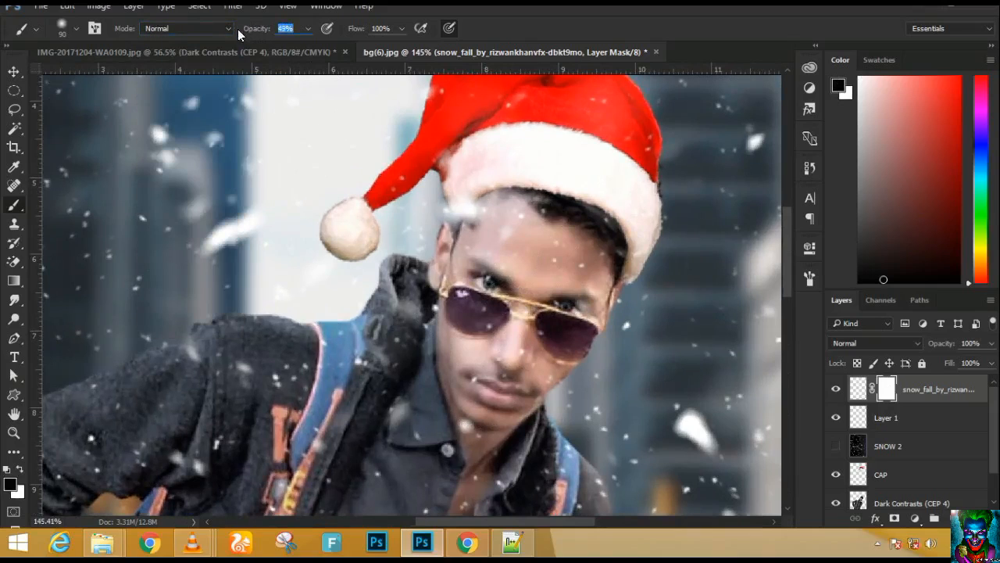
{"action": "left_click", "coordinate": [226, 32]}
{"action": "left_click", "coordinate": [226, 32]}
{"action": "left_click", "coordinate": [230, 30]}
{"action": "left_click", "coordinate": [254, 29]}
{"action": "mouse_move", "coordinate": [527, 234]}
{"action": "left_mouse_down"}
{"action": "mouse_move", "coordinate": [551, 267]}
{"action": "mouse_move", "coordinate": [504, 334]}
{"action": "left_mouse_up"}
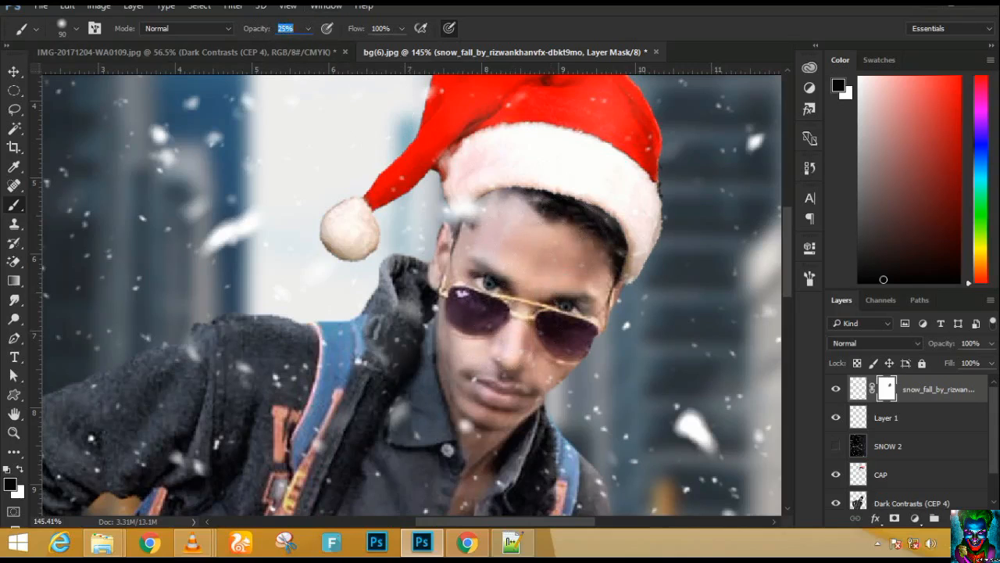
- Set the brush opacity to 10% and softly mask the remaining snow around the man's face and chin
{"action": "key", "text": "Return"}
{"action": "scroll", "coordinate": [533, 227], "scroll_direction": "down", "scroll_amount": 4}
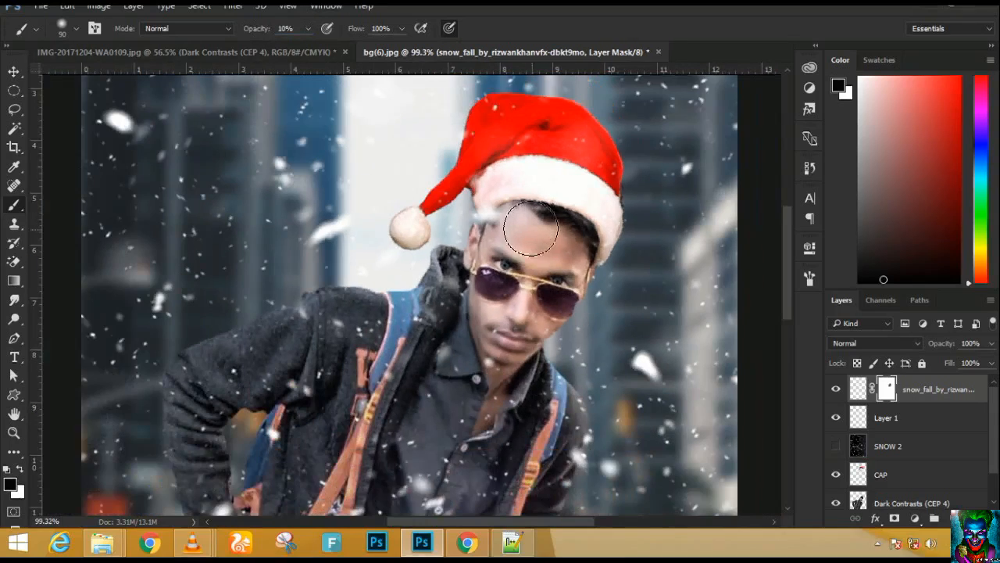
{"action": "scroll", "coordinate": [533, 227], "scroll_direction": "up", "scroll_amount": 3}
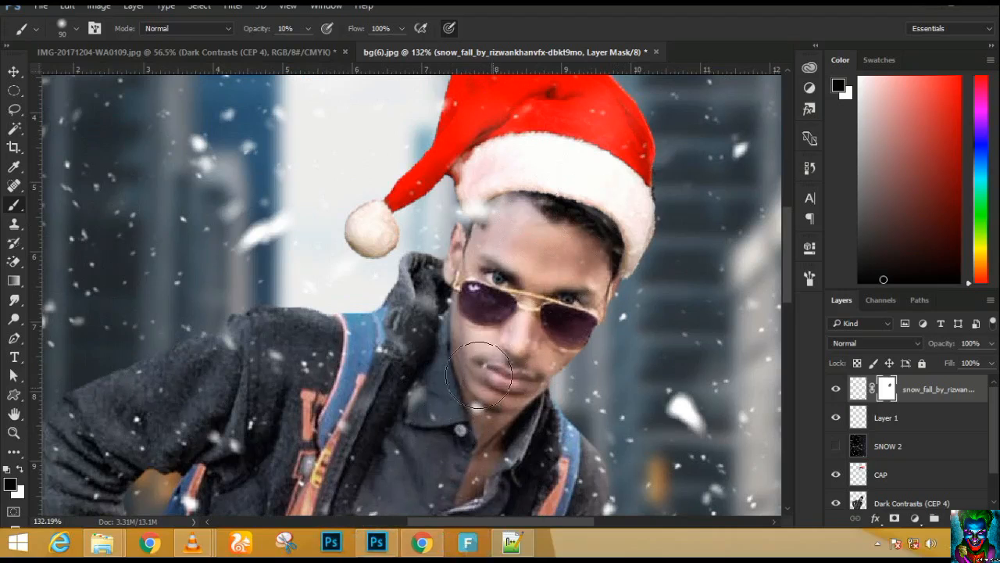
{"action": "scroll", "coordinate": [393, 409], "scroll_direction": "down", "scroll_amount": 4}
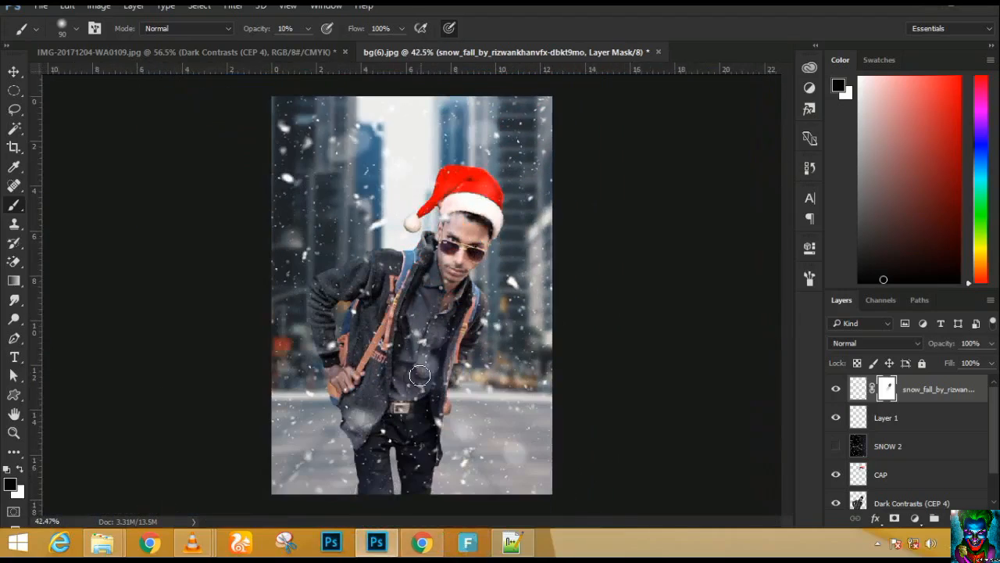
- Set the brush opacity to 16% and mask the snow over the man's shirt and jacket
{"action": "scroll", "coordinate": [424, 328], "scroll_direction": "up", "scroll_amount": 2}
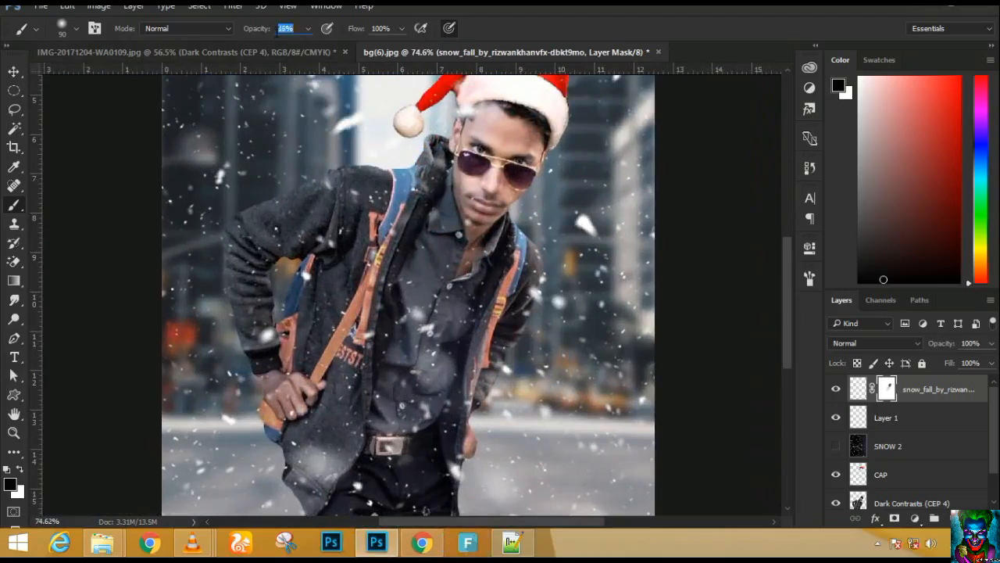
{"action": "mouse_move", "coordinate": [400, 423]}
{"action": "left_mouse_down"}
{"action": "mouse_move", "coordinate": [440, 263]}
{"action": "mouse_move", "coordinate": [413, 298]}
{"action": "mouse_move", "coordinate": [424, 290]}
{"action": "mouse_move", "coordinate": [425, 223]}
{"action": "mouse_move", "coordinate": [343, 260]}
{"action": "mouse_move", "coordinate": [325, 250]}
{"action": "mouse_move", "coordinate": [309, 322]}
{"action": "mouse_move", "coordinate": [262, 348]}
{"action": "mouse_move", "coordinate": [277, 368]}
{"action": "left_mouse_up"}
{"action": "key", "text": "space"}
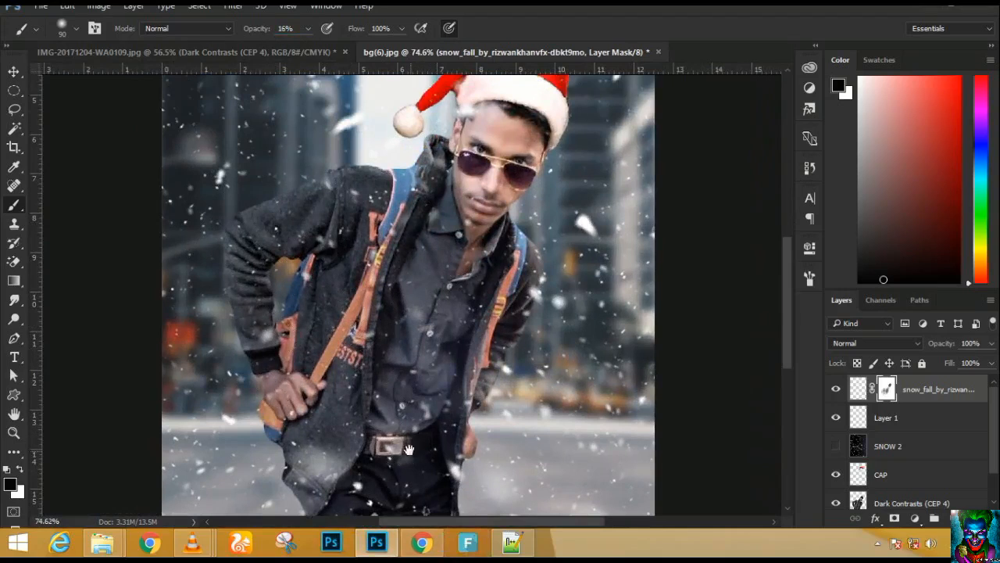
{"action": "left_click_drag", "start_coordinate": [408, 450], "coordinate": [415, 310]}
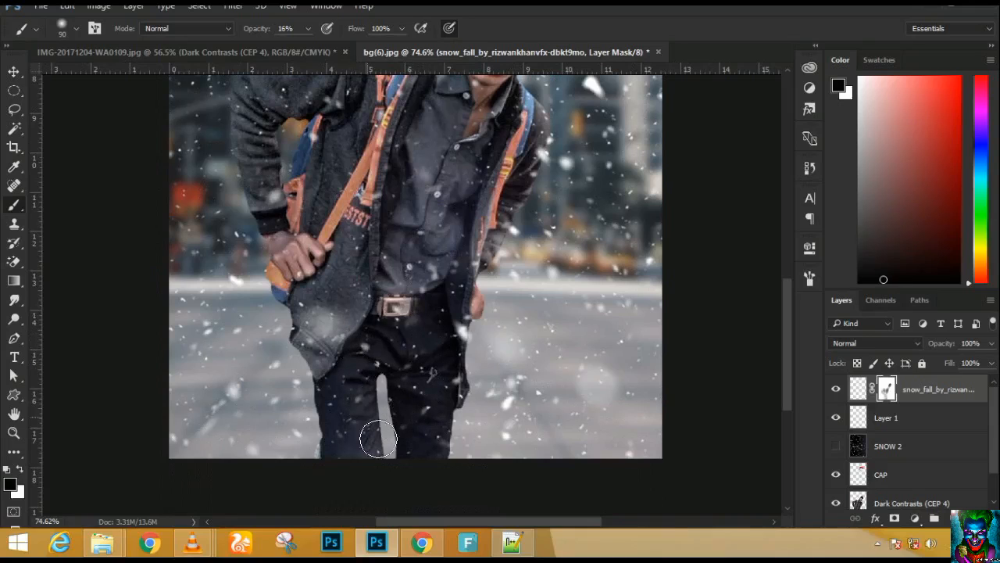
{"action": "mouse_move", "coordinate": [426, 51]}
{"action": "left_mouse_down"}
{"action": "mouse_move", "coordinate": [439, 128]}
{"action": "mouse_move", "coordinate": [446, 57]}
{"action": "mouse_move", "coordinate": [375, 53]}
{"action": "left_mouse_up"}
{"action": "left_click", "coordinate": [441, 45]}
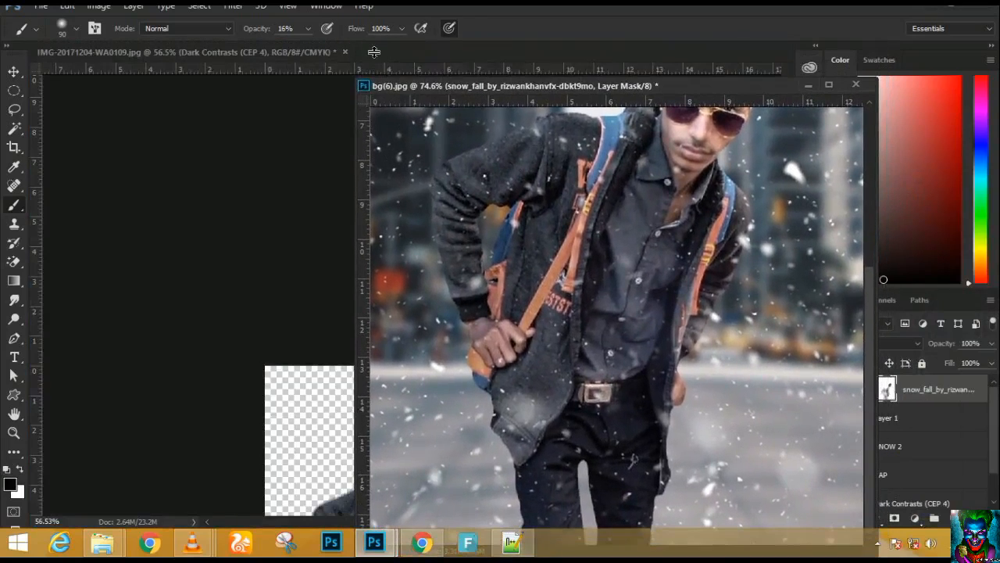
{"action": "left_click_drag", "start_coordinate": [403, 83], "coordinate": [397, 56]}
- Continue fading the snow over the man's lower jacket, trousers and upper body on the mask, and finish with the Move tool
{"action": "scroll", "coordinate": [373, 324], "scroll_direction": "up", "scroll_amount": 3}
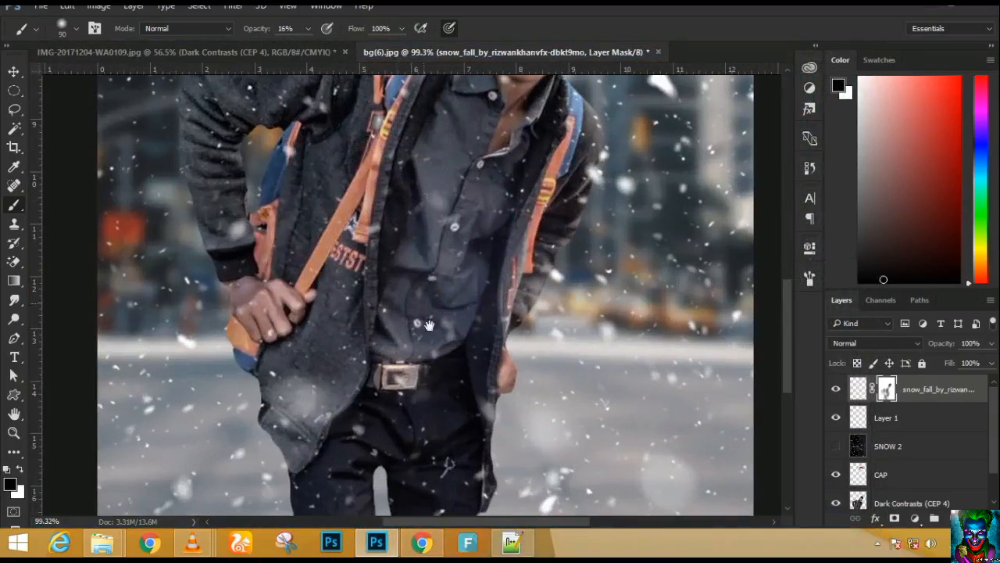
{"action": "left_click_drag", "start_coordinate": [424, 304], "coordinate": [437, 204]}
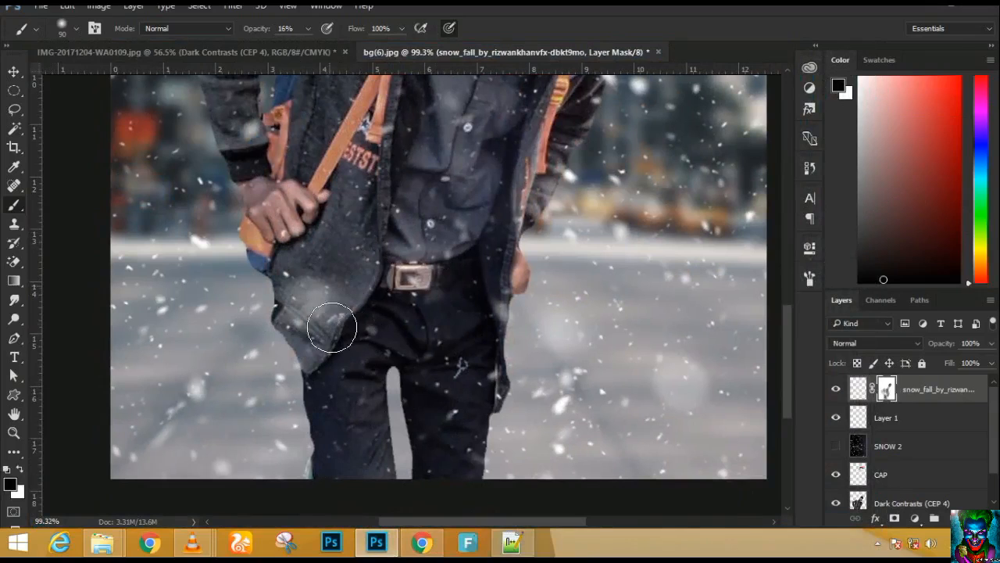
{"action": "mouse_move", "coordinate": [432, 256]}
{"action": "left_mouse_down"}
{"action": "mouse_move", "coordinate": [412, 422]}
{"action": "mouse_move", "coordinate": [389, 514]}
{"action": "left_mouse_up"}
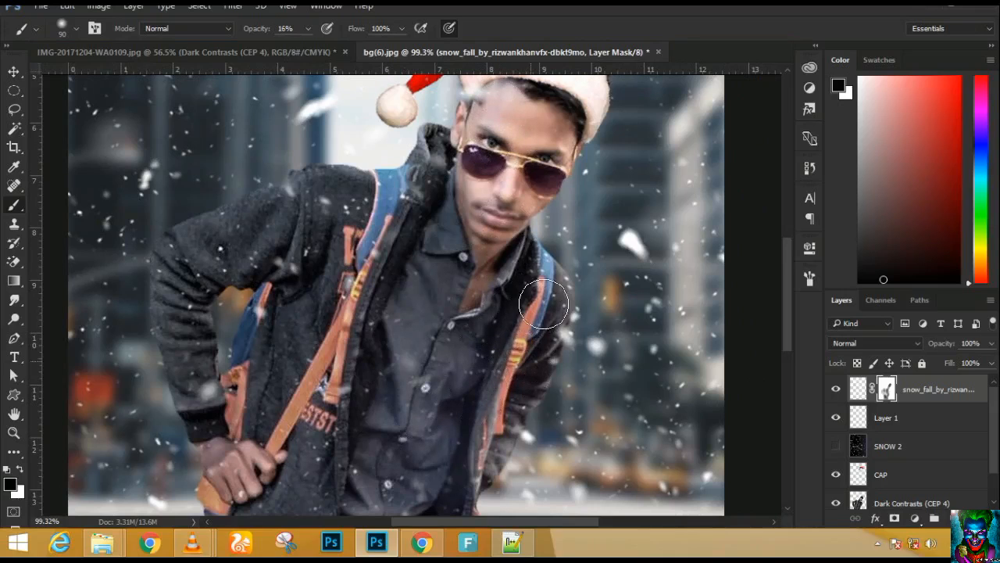
{"action": "key", "text": "ctrl+0"}
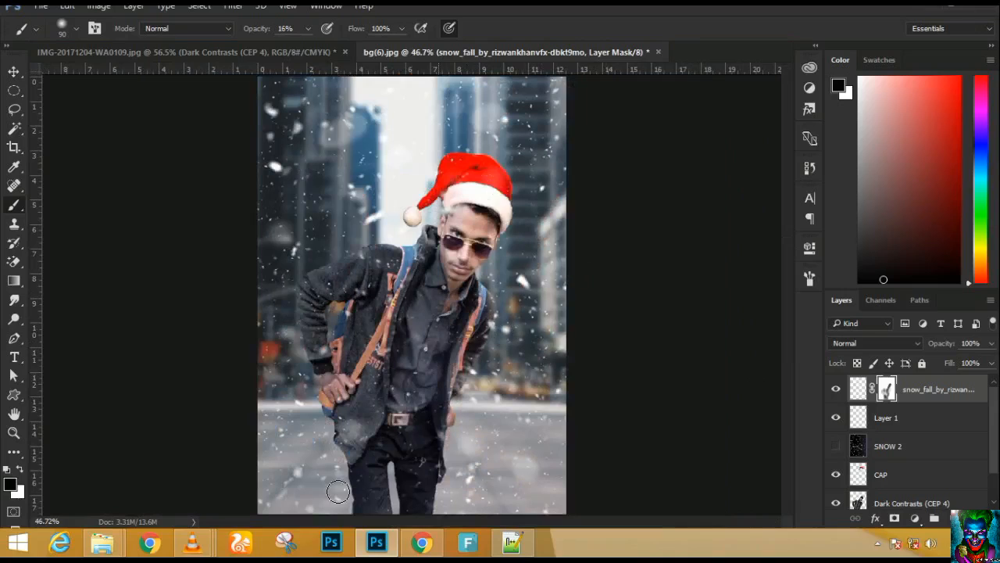
{"action": "left_click", "coordinate": [13, 73]}
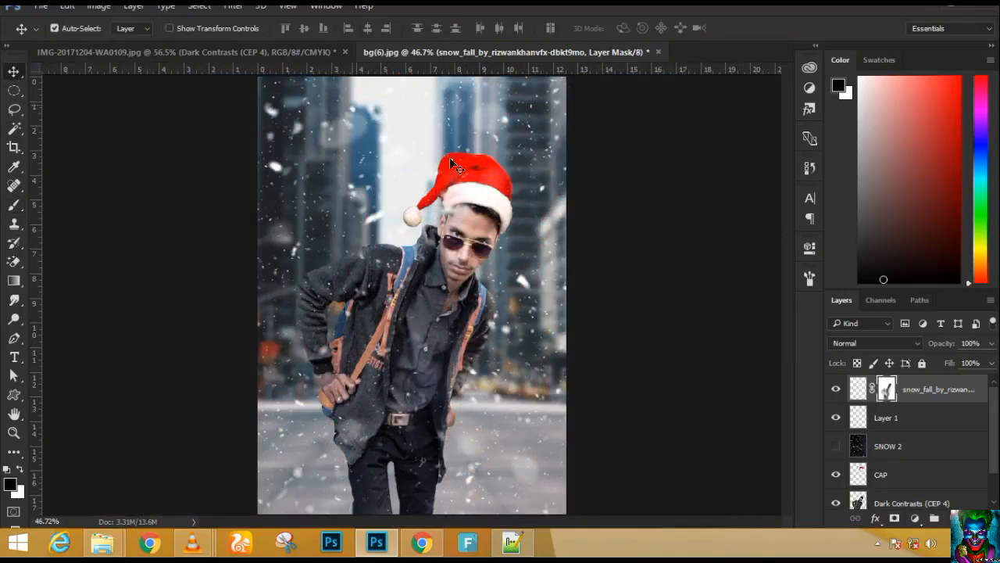
{"action": "left_click", "coordinate": [858, 389]}
{"action": "key", "text": "ctrl+shift+a"}
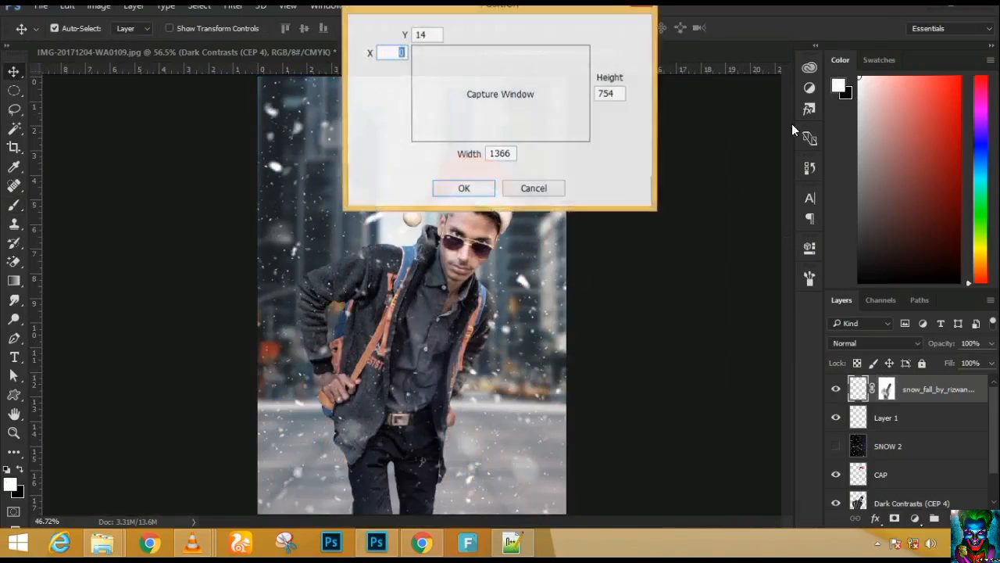
{"action": "left_click", "coordinate": [549, 187]}
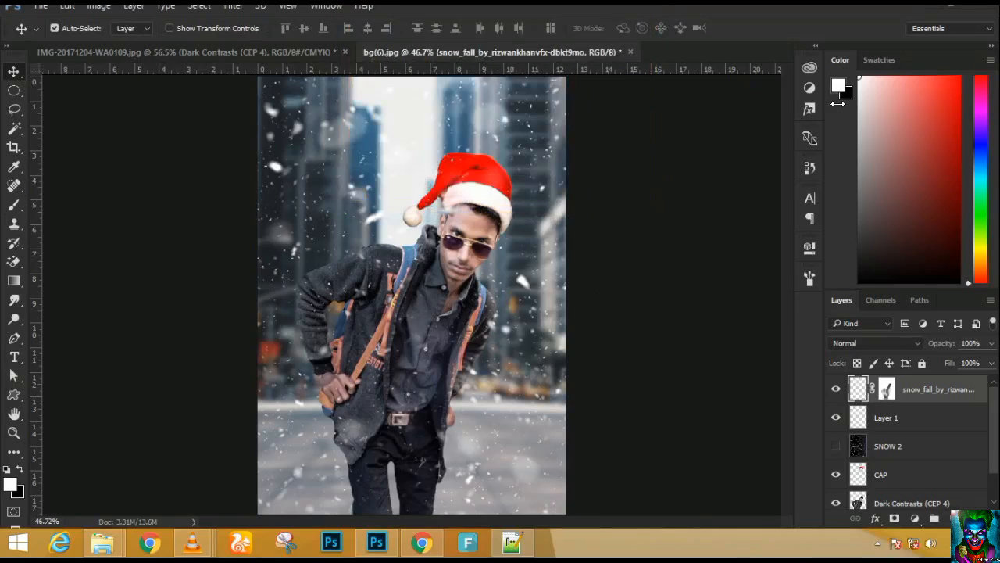
{"action": "key", "text": "ctrl+shift+a"}
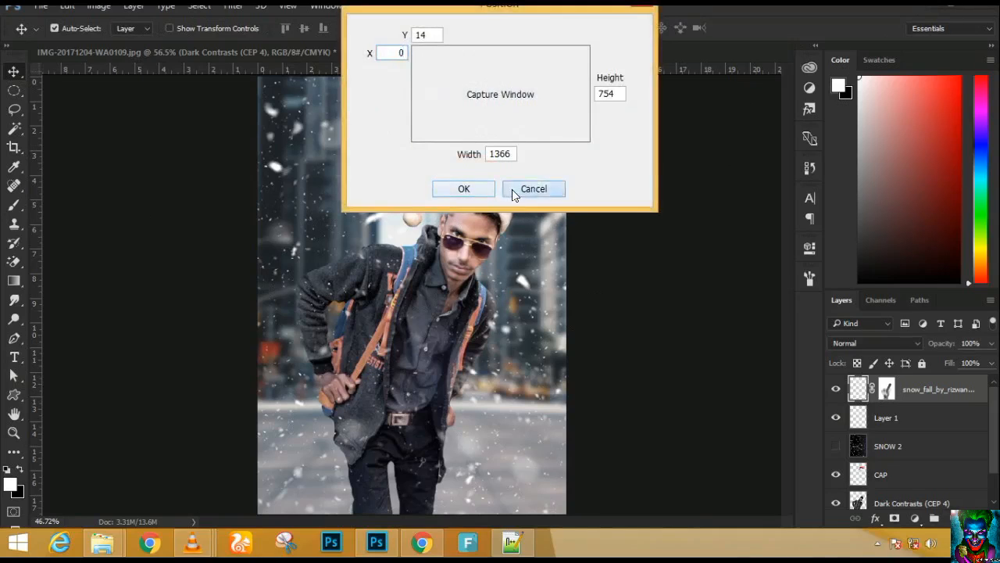
{"action": "left_click", "coordinate": [515, 190]}
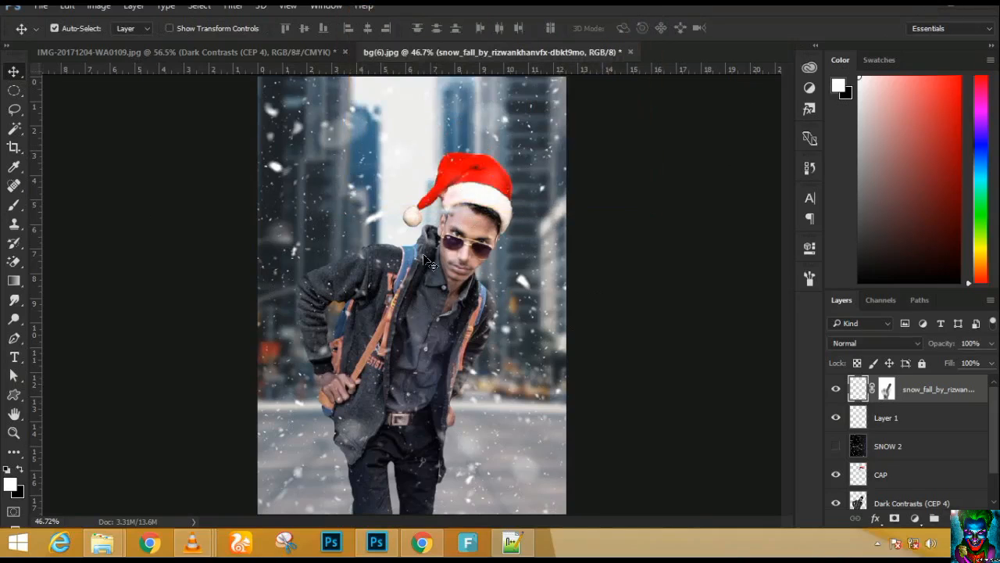
{"action": "left_click", "coordinate": [233, 7]}
{"action": "mouse_move", "coordinate": [336, 247]}
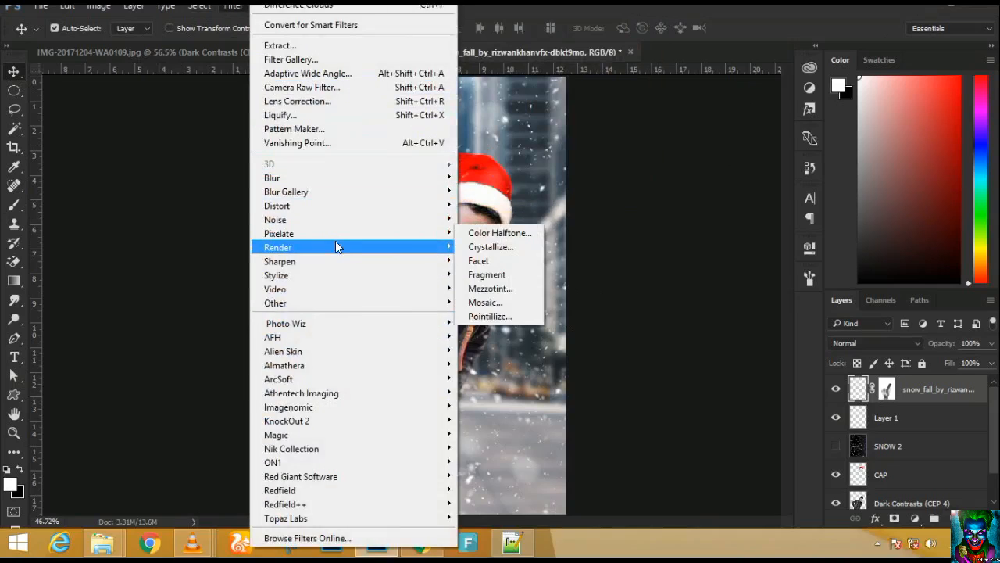
{"action": "mouse_move", "coordinate": [369, 247]}
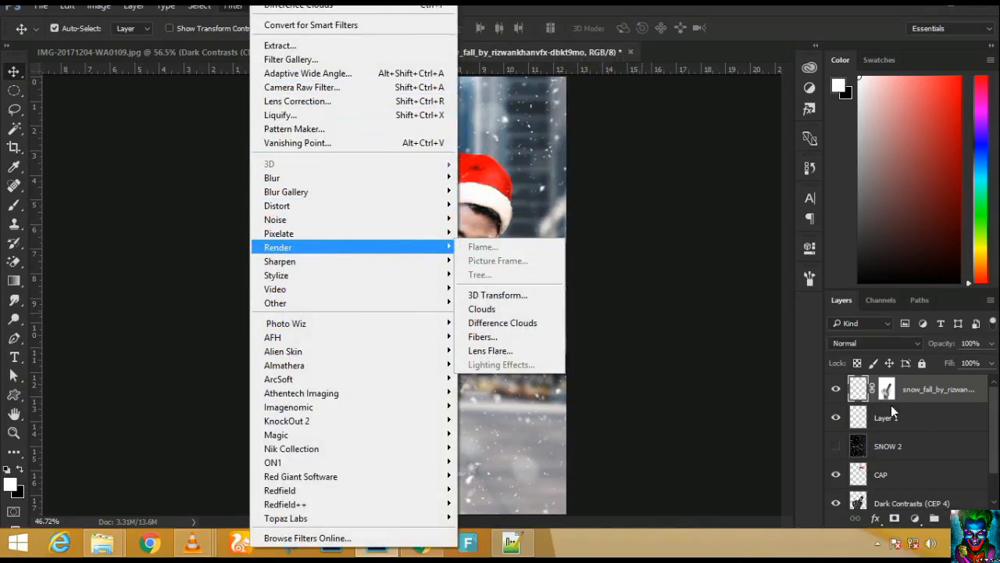
- Add a new layer above the snowfall layer, fill it with white, and check the Render filters for it
{"action": "left_click", "coordinate": [946, 391]}
{"action": "key", "text": "ctrl+shift+alt+n"}
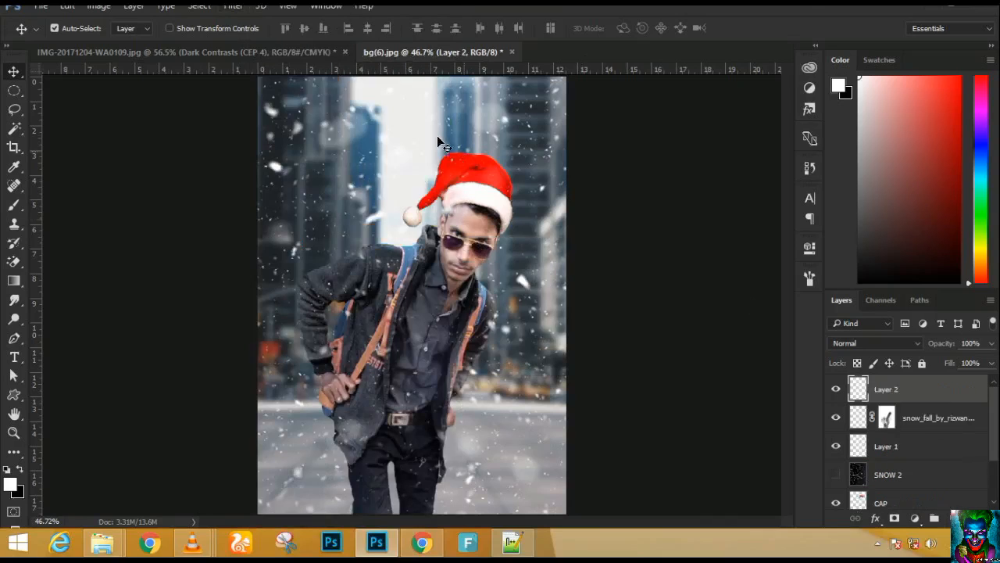
{"action": "left_click", "coordinate": [247, 11]}
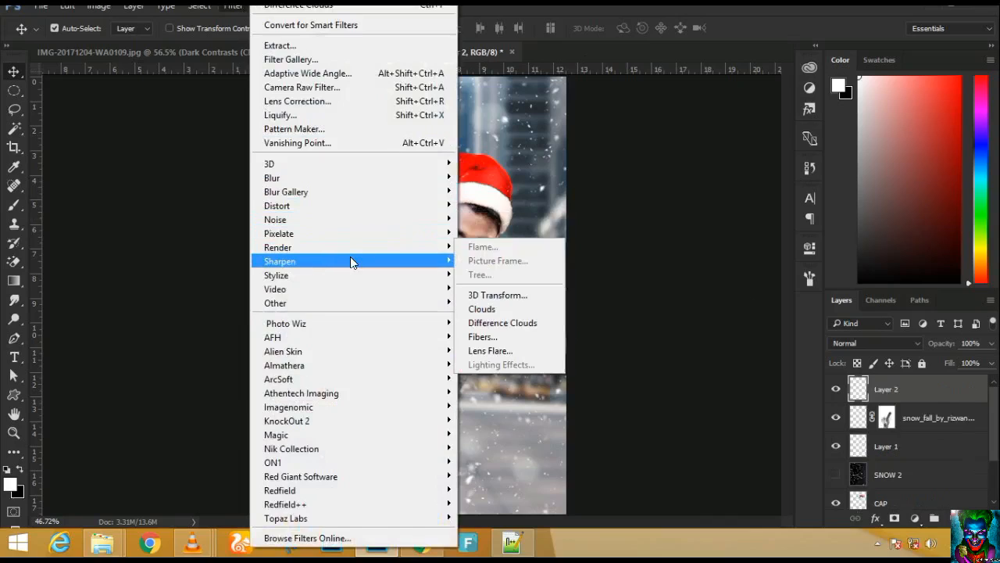
{"action": "mouse_move", "coordinate": [351, 252]}
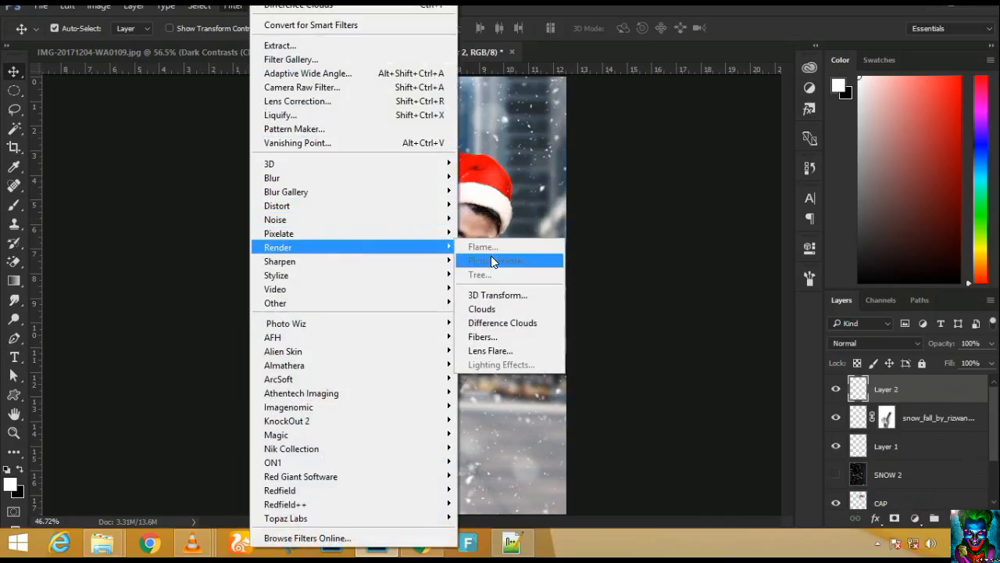
{"action": "left_click", "coordinate": [668, 338]}
{"action": "key", "text": "x"}
{"action": "key", "text": "alt+BackSpace"}
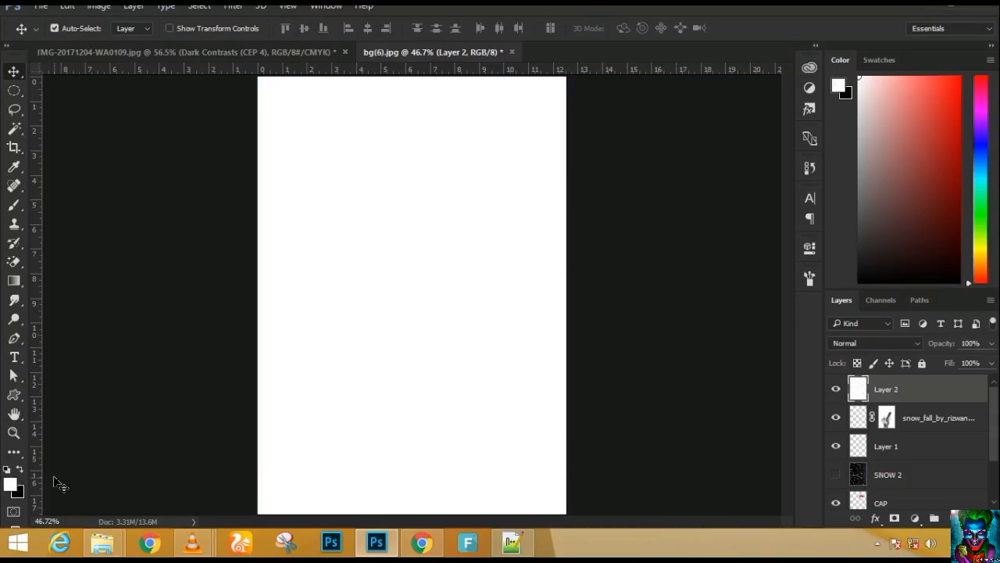
{"action": "left_click", "coordinate": [235, 7]}
{"action": "mouse_move", "coordinate": [302, 251]}
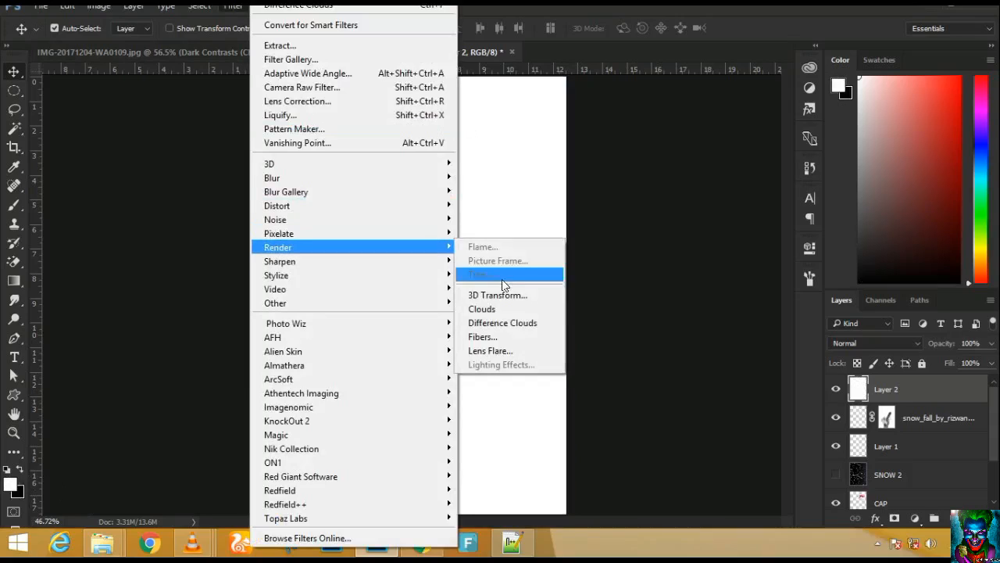
{"action": "left_click", "coordinate": [514, 143]}
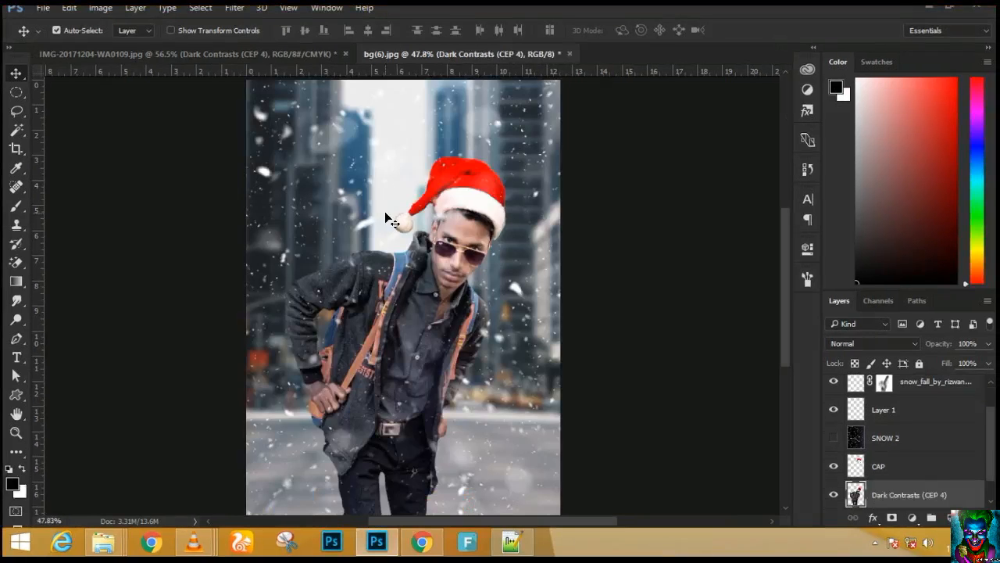
- Place the image tree_48_png_by_gd08-d49eqww from the tree search results into the composition at its original size
{"action": "mouse_move", "coordinate": [110, 531]}
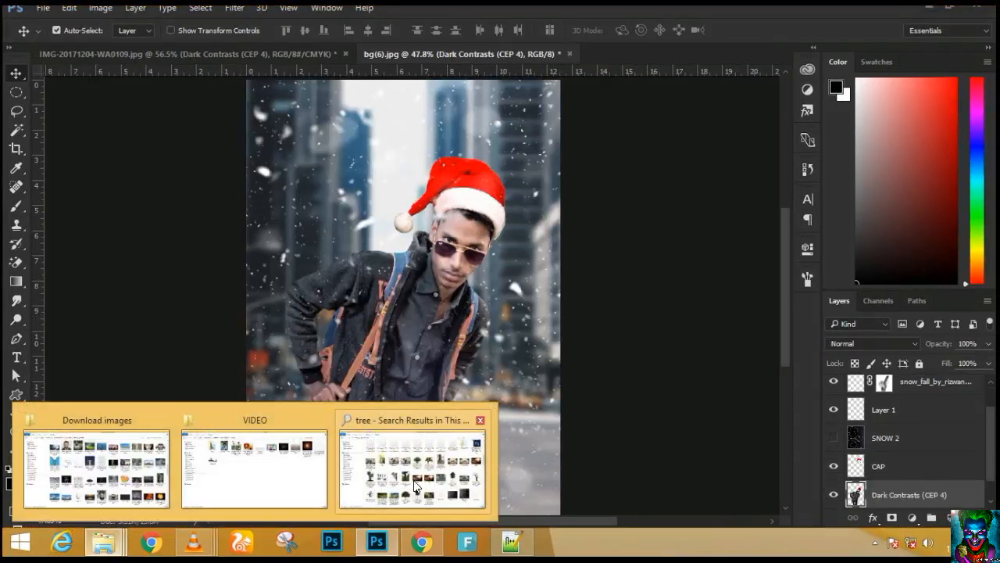
{"action": "left_click", "coordinate": [410, 500]}
{"action": "left_click_drag", "start_coordinate": [545, 443], "coordinate": [384, 412]}
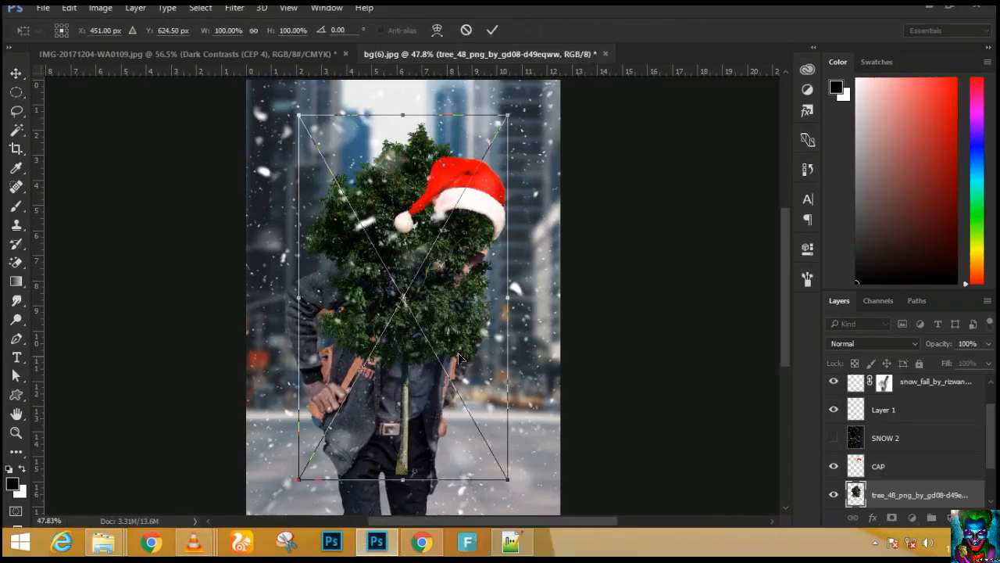
{"action": "key", "text": "Return"}
- Reorder the tree layer directly beneath the Dark Contrasts layer and shift the tree toward the right edge of the photo, behind the man
{"action": "scroll", "coordinate": [922, 500], "scroll_direction": "down", "scroll_amount": 1}
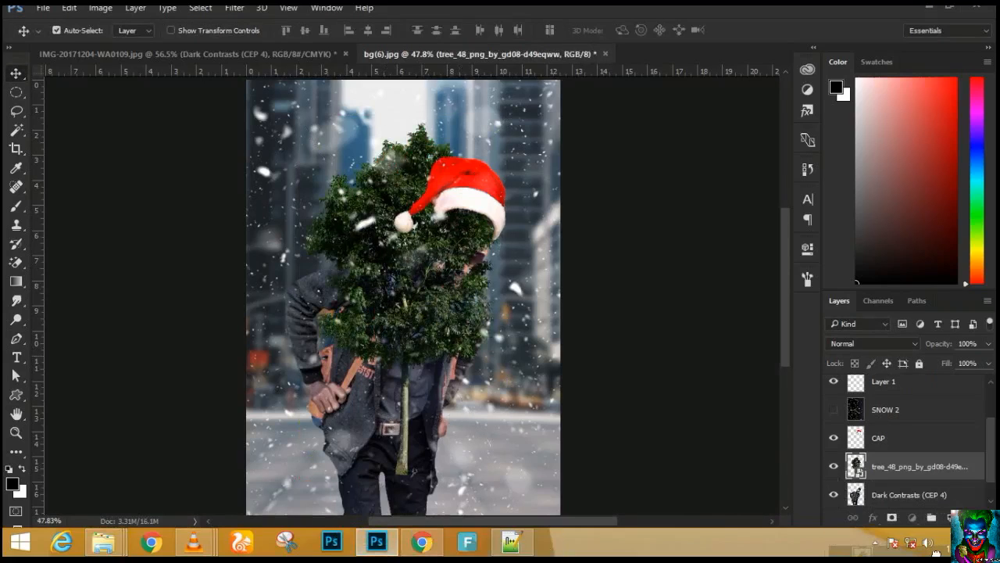
{"action": "left_click_drag", "start_coordinate": [936, 553], "coordinate": [925, 486]}
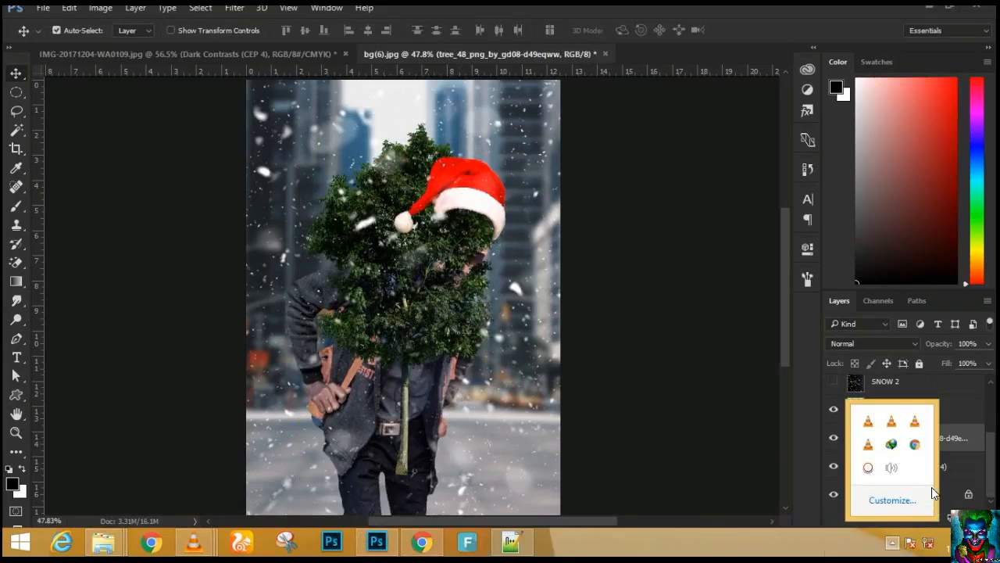
{"action": "left_click_drag", "start_coordinate": [961, 444], "coordinate": [934, 478]}
{"action": "key", "text": "ctrl+t"}
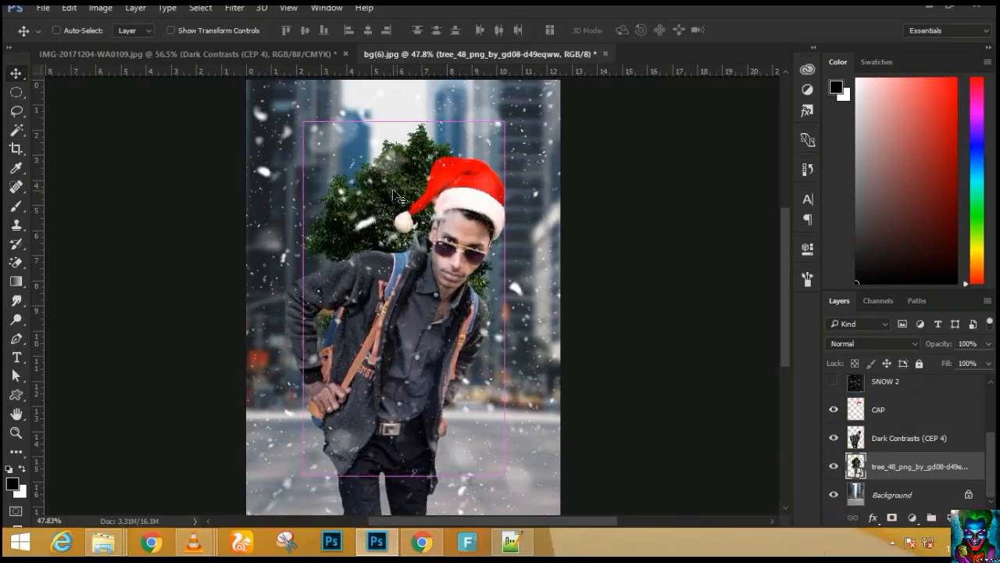
{"action": "key", "text": "Return"}
{"action": "key", "text": "ctrl+t"}
{"action": "left_click_drag", "start_coordinate": [419, 181], "coordinate": [490, 197]}
{"action": "key", "text": "Return"}
- Rasterize the placed tree layer and switch to the regular Eraser Tool
{"action": "key", "text": "shift+e"}
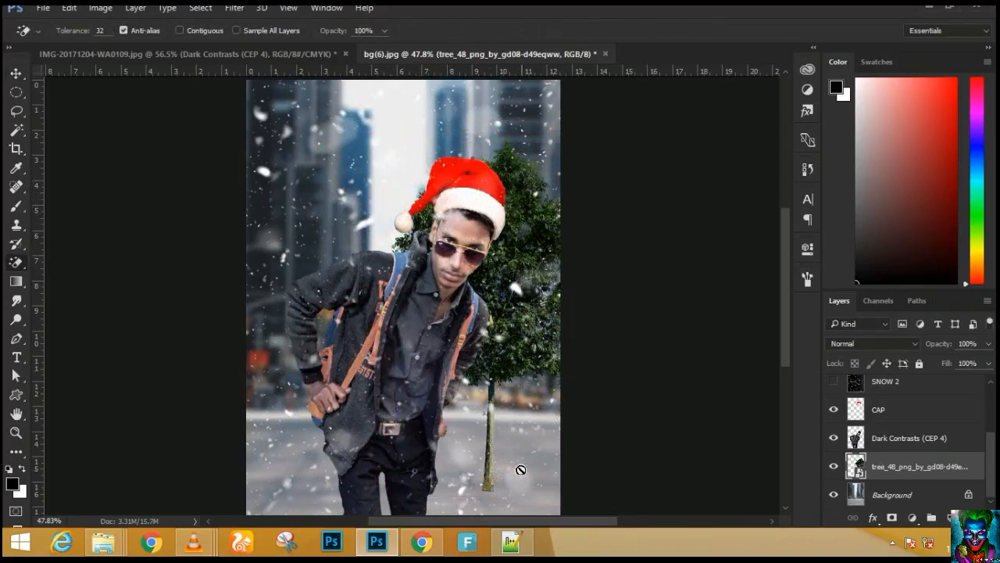
{"action": "left_click", "coordinate": [514, 446]}
{"action": "left_click", "coordinate": [470, 221]}
{"action": "right_click", "coordinate": [16, 268]}
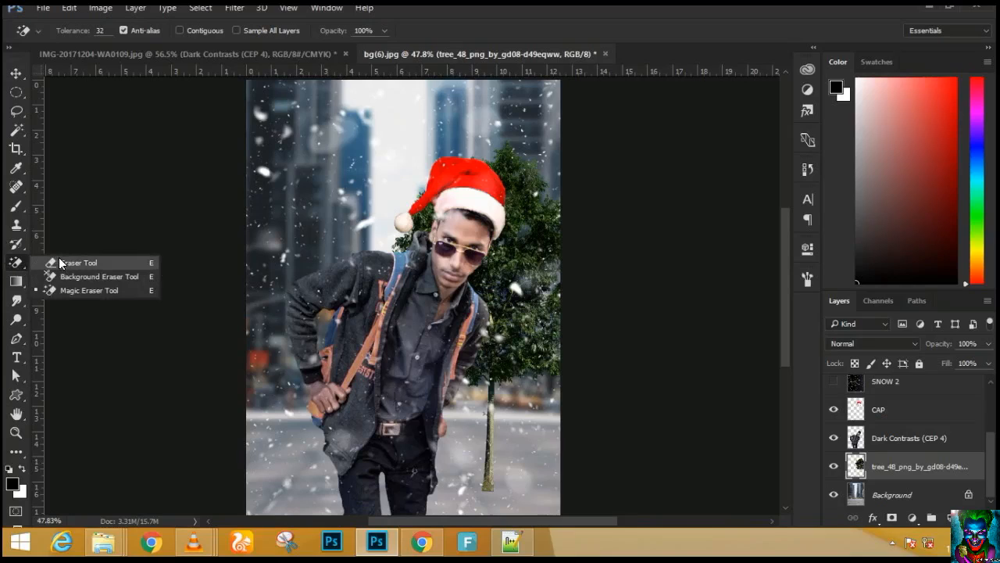
{"action": "left_click", "coordinate": [59, 263]}
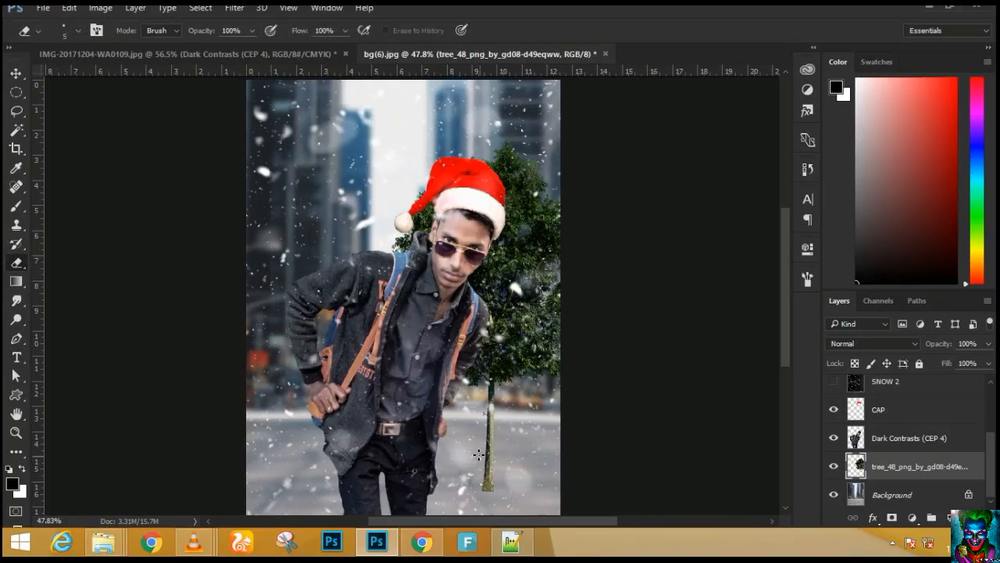
- Enlarge the eraser brush and erase the base of the tree trunk where it meets the road
{"action": "key", "text": "bracketright"}
{"action": "key", "text": "bracketright"}
{"action": "key", "text": "bracketright"}
{"action": "key", "text": "bracketright"}
{"action": "key", "text": "bracketright"}
{"action": "key", "text": "bracketright"}
{"action": "key", "text": "bracketright"}
{"action": "key", "text": "bracketright"}
{"action": "key", "text": "bracketright"}
{"action": "key", "text": "bracketright"}
{"action": "key", "text": "bracketright"}
{"action": "left_click_drag", "start_coordinate": [504, 479], "coordinate": [467, 504]}
- Try enlarging the tree to about 110%, tilting it about -20°, and repositioning it behind the man
{"action": "key", "text": "ctrl+t"}
{"action": "left_click_drag", "start_coordinate": [654, 212], "coordinate": [572, 126]}
{"action": "left_click_drag", "start_coordinate": [664, 404], "coordinate": [679, 417]}
{"action": "left_click_drag", "start_coordinate": [550, 122], "coordinate": [583, 139]}
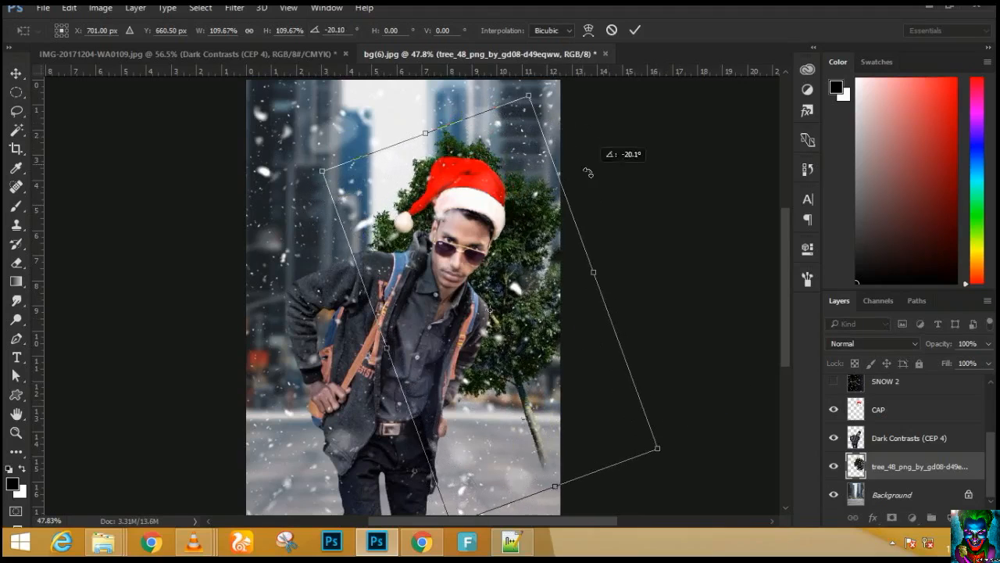
{"action": "left_click_drag", "start_coordinate": [537, 225], "coordinate": [572, 200]}
{"action": "left_click_drag", "start_coordinate": [755, 351], "coordinate": [718, 362]}
{"action": "key", "text": "Return"}
{"action": "key", "text": "e"}
- Rotate the tree to -21.05° and move it up and outward so its trunk runs off the photo's right edge
{"action": "key", "text": "ctrl+t"}
{"action": "left_click_drag", "start_coordinate": [616, 302], "coordinate": [556, 220]}
{"action": "left_click_drag", "start_coordinate": [650, 276], "coordinate": [657, 302]}
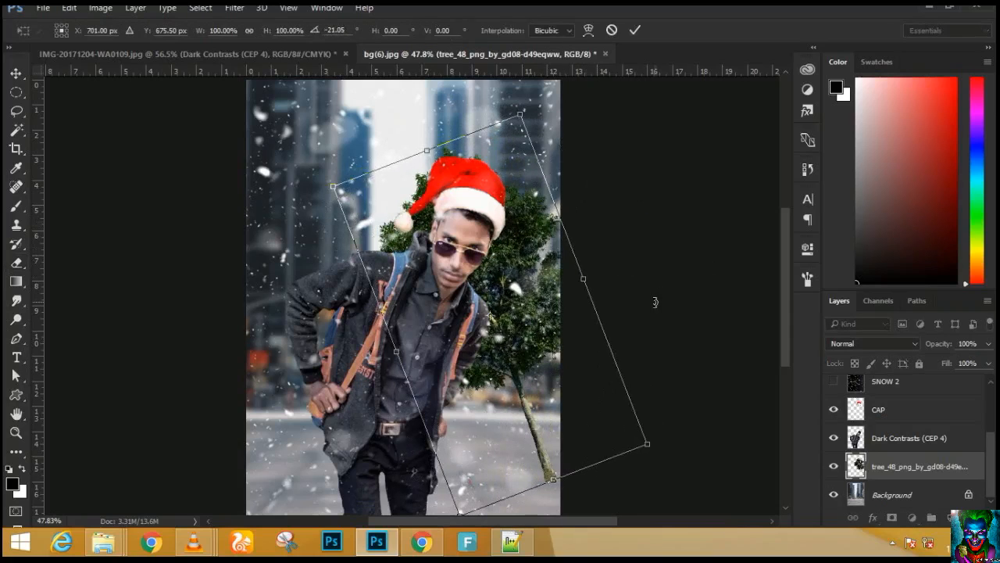
{"action": "left_click_drag", "start_coordinate": [547, 266], "coordinate": [568, 233]}
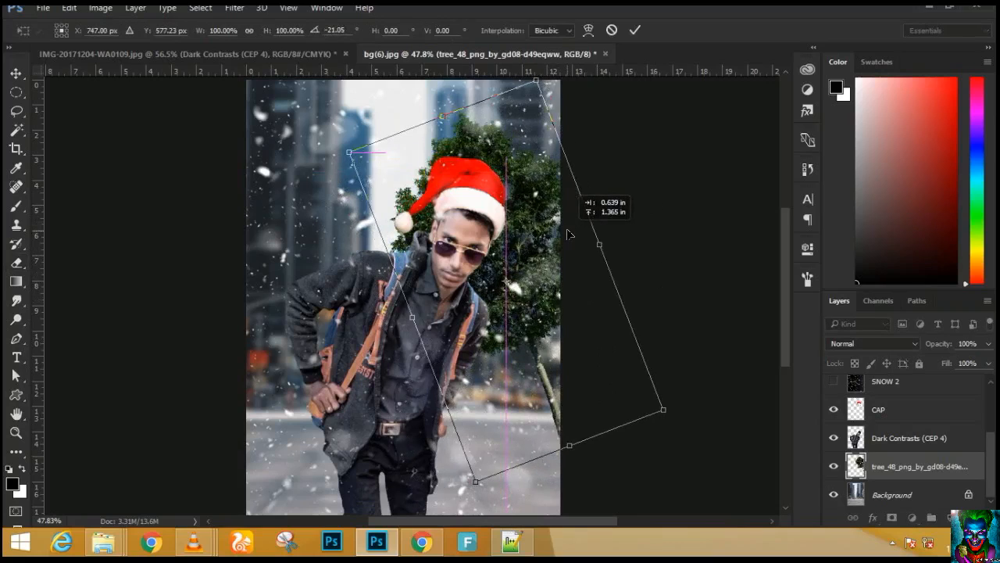
{"action": "key", "text": "Return"}
{"action": "key", "text": "e"}
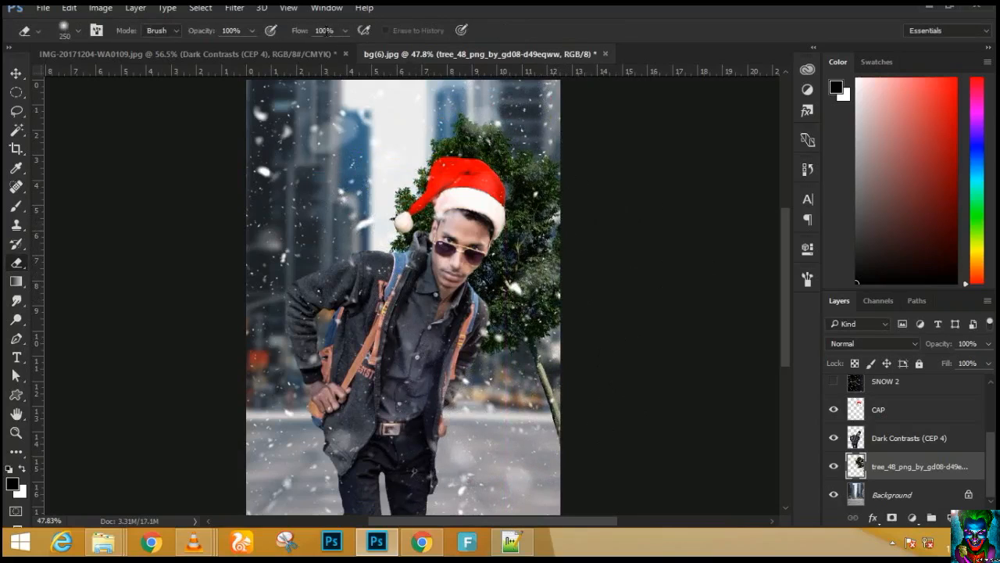
- Apply a Gaussian Blur with a 9.8-pixel radius to the tree layer
{"action": "left_click", "coordinate": [237, 9]}
{"action": "mouse_move", "coordinate": [417, 179]}
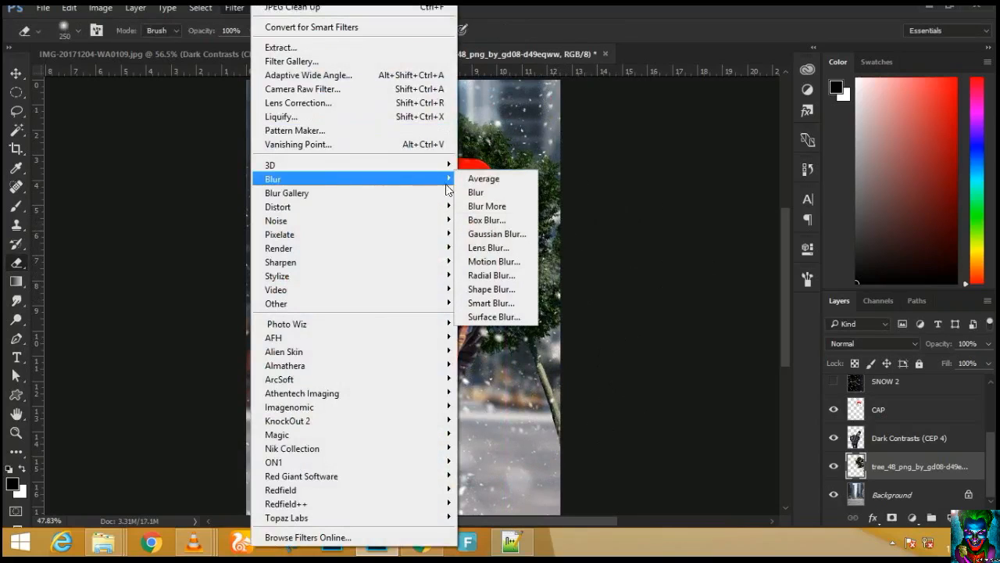
{"action": "left_click", "coordinate": [511, 237]}
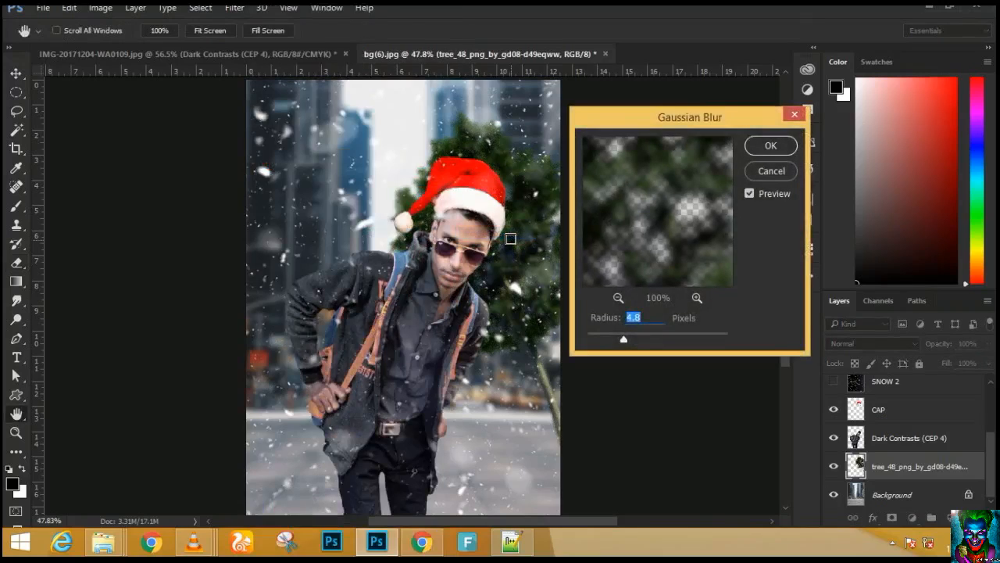
{"action": "mouse_move", "coordinate": [628, 338]}
{"action": "left_mouse_down"}
{"action": "mouse_move", "coordinate": [614, 338]}
{"action": "mouse_move", "coordinate": [644, 339]}
{"action": "left_mouse_up"}
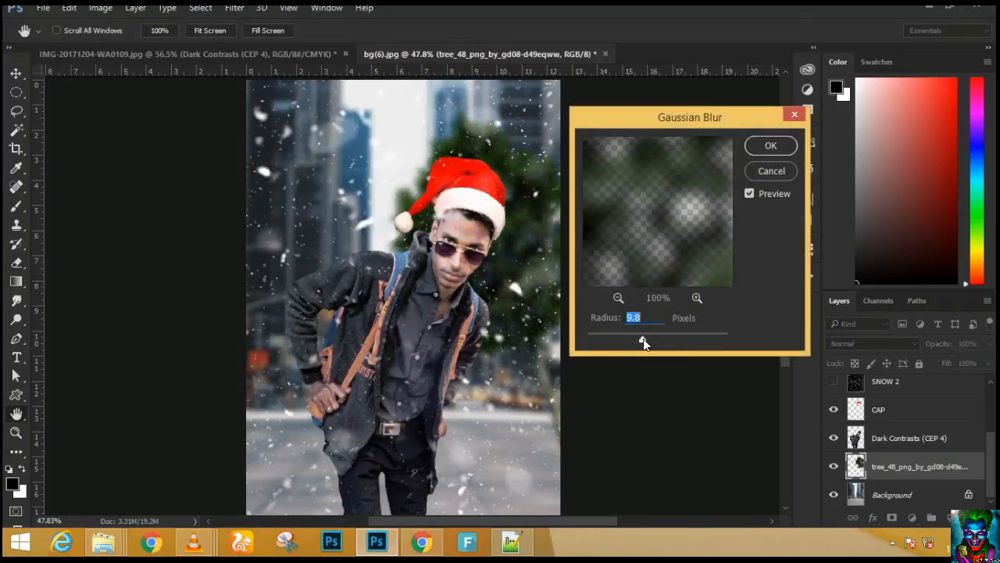
{"action": "left_click", "coordinate": [767, 147]}
{"action": "key", "text": "e"}
- Delete the hidden black Layer 2 at the top of the layer stack
{"action": "scroll", "coordinate": [887, 414], "scroll_direction": "up", "scroll_amount": 3}
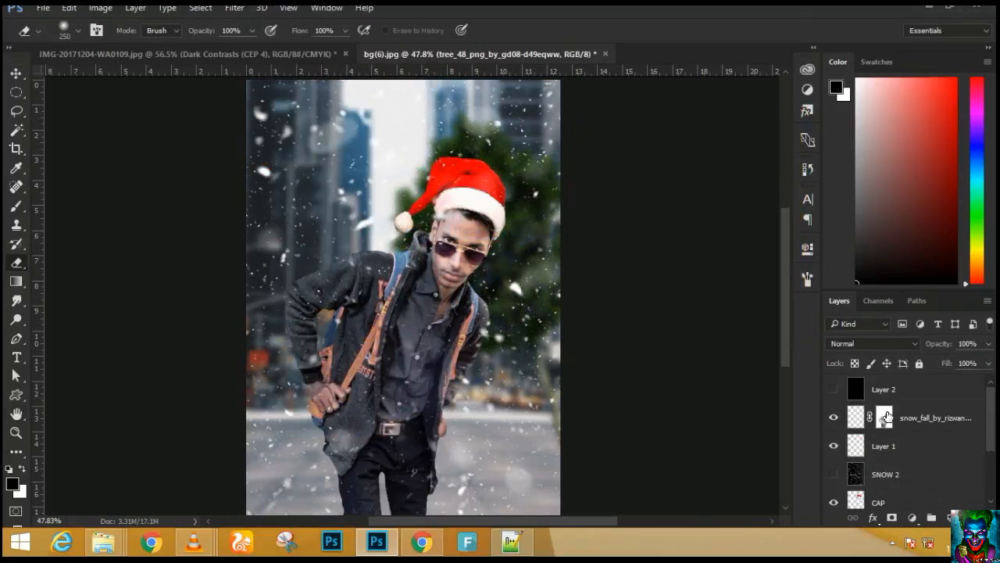
{"action": "left_click", "coordinate": [911, 390]}
{"action": "key", "text": "Delete"}
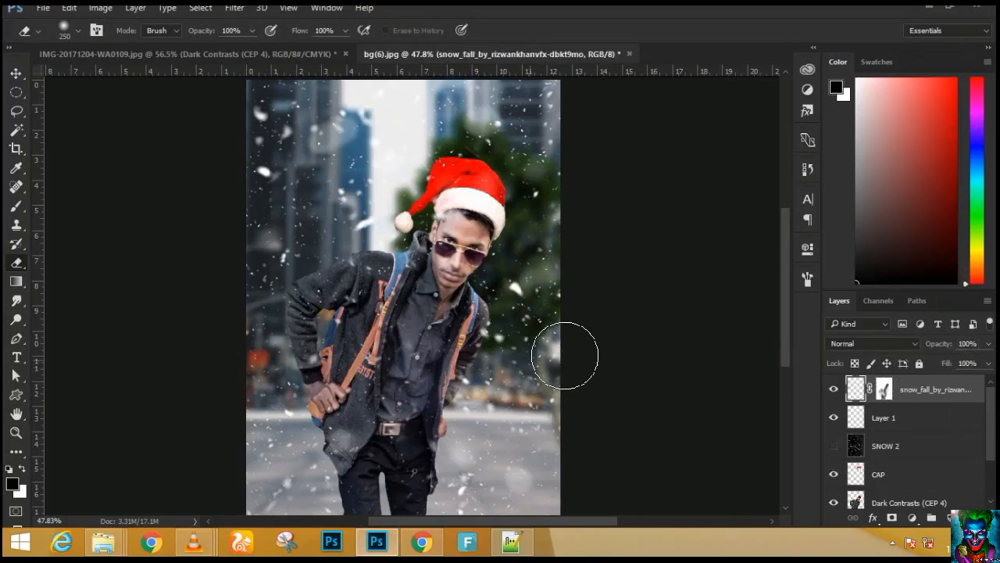
{"action": "key", "text": "ctrl+z"}
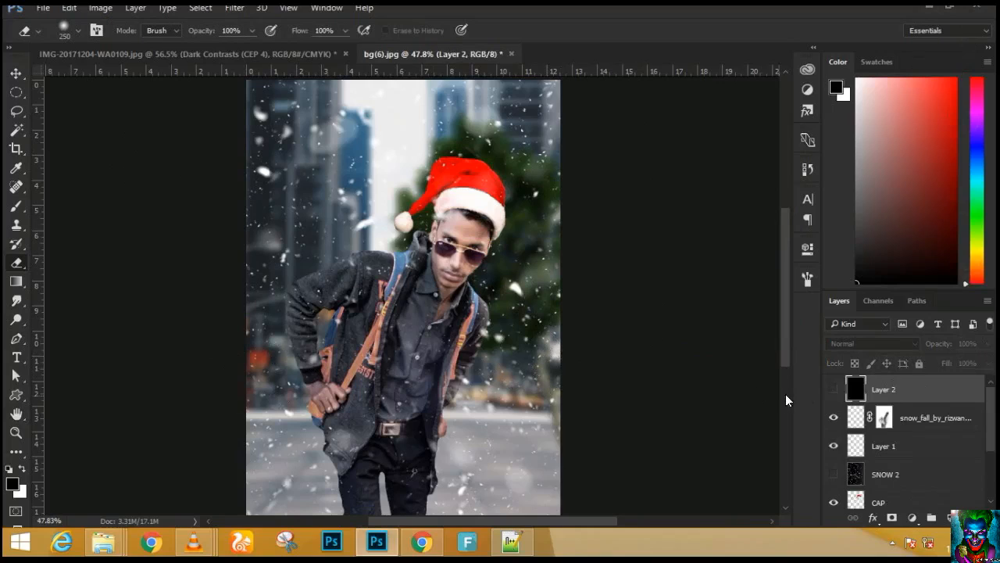
{"action": "key", "text": "Delete"}
- Unlock the Background layer and merge it with the blurred tree layer
{"action": "scroll", "coordinate": [899, 407], "scroll_direction": "down", "scroll_amount": 2}
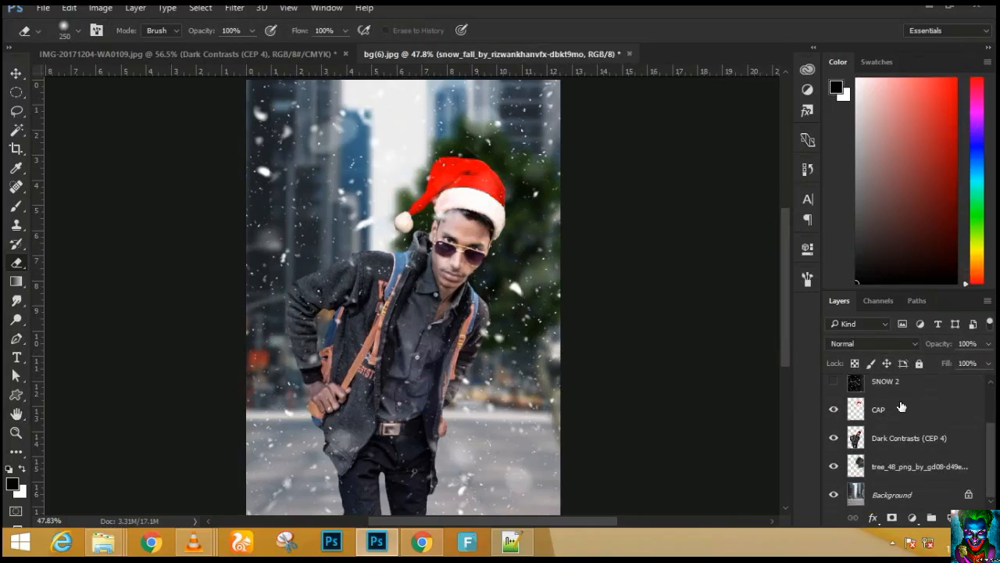
{"action": "left_click", "coordinate": [939, 495]}
{"action": "left_click", "coordinate": [969, 496]}
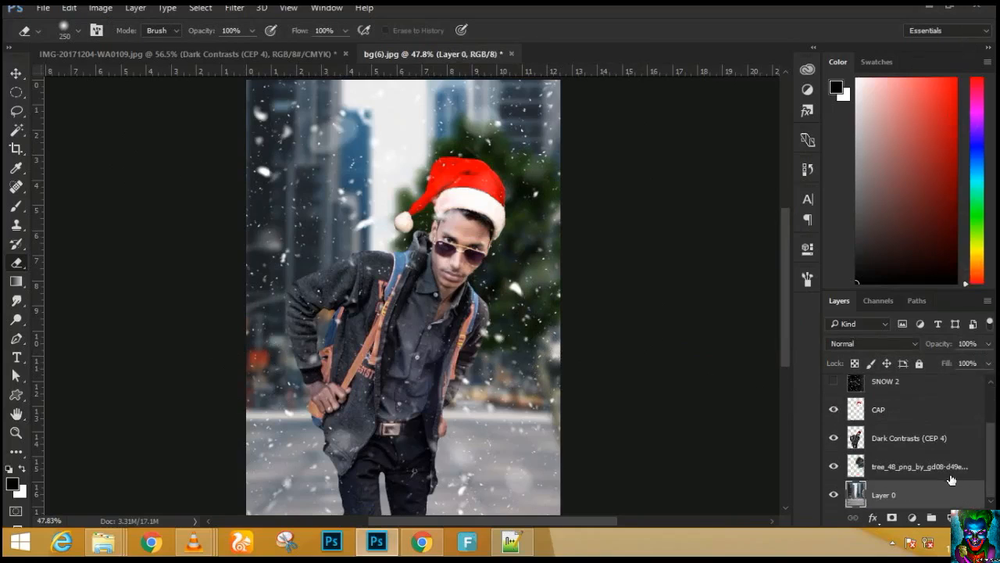
{"action": "key", "text": "ctrl+e"}
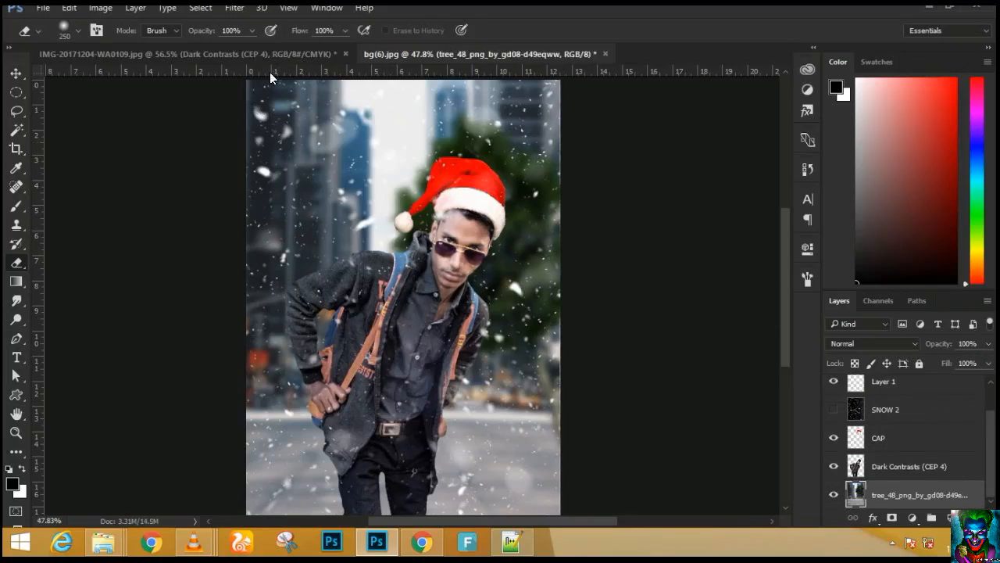
- Open the Camera Raw filter on the merged background layer and set Temperature -21, Tint +27, Contrast +43 and Highlights -65
{"action": "left_click", "coordinate": [244, 11]}
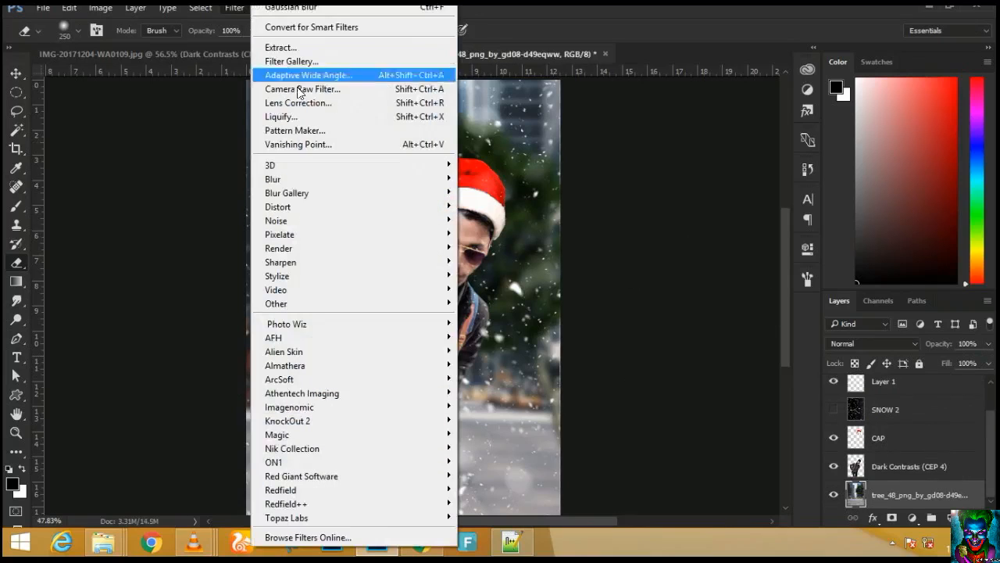
{"action": "left_click", "coordinate": [351, 91]}
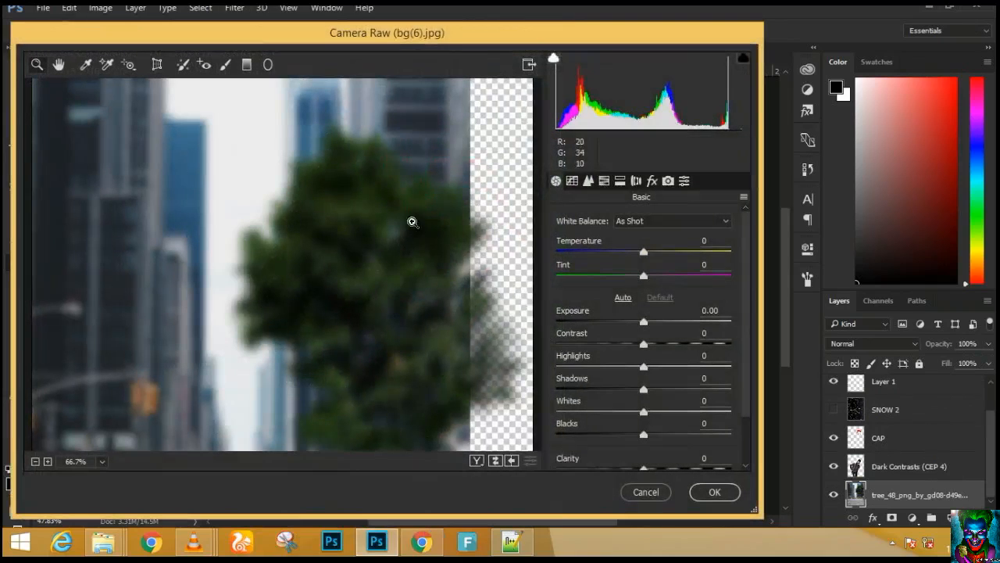
{"action": "key", "text": "ctrl+minus"}
{"action": "key", "text": "ctrl+minus"}
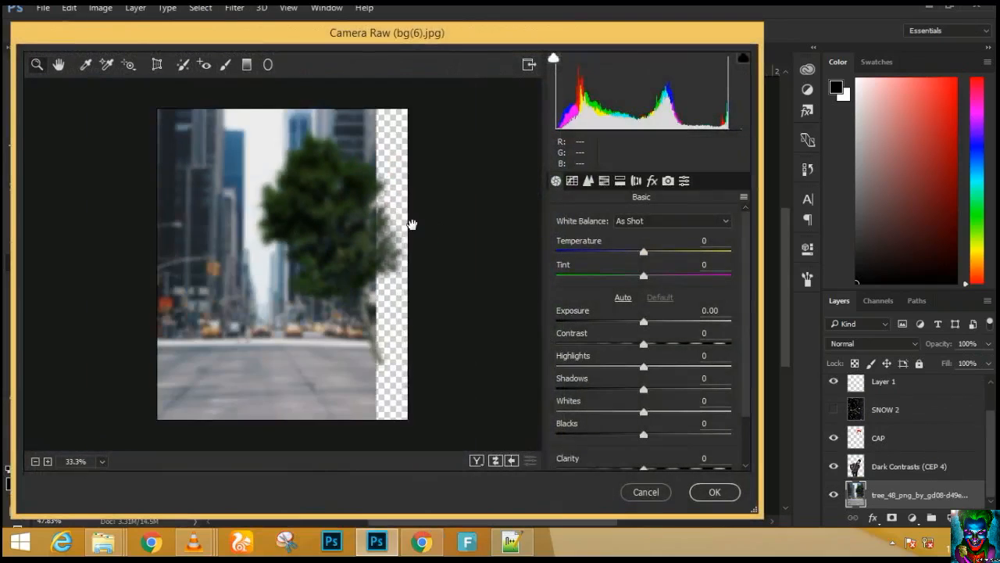
{"action": "key", "text": "ctrl+plus"}
{"action": "left_click_drag", "start_coordinate": [646, 252], "coordinate": [673, 280]}
{"action": "mouse_move", "coordinate": [645, 322]}
{"action": "left_mouse_down"}
{"action": "mouse_move", "coordinate": [637, 325]}
{"action": "mouse_move", "coordinate": [678, 343]}
{"action": "mouse_move", "coordinate": [645, 323]}
{"action": "left_mouse_up"}
{"action": "left_click_drag", "start_coordinate": [643, 368], "coordinate": [587, 378]}
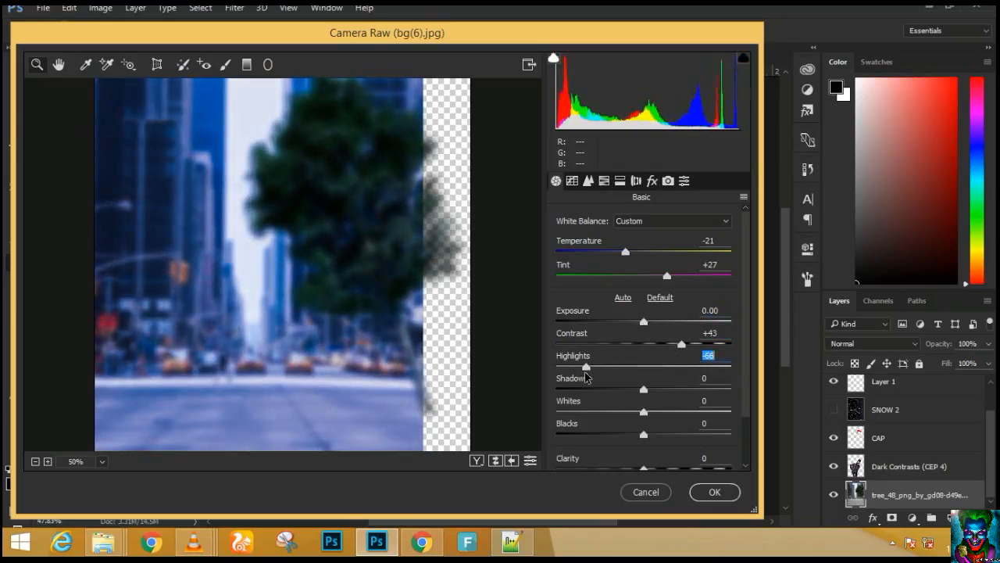
- Set Shadows +14, Whites +25, Temperature -18, Blacks +8 and Clarity +62, and apply the Camera Raw filter
{"action": "left_click_drag", "start_coordinate": [644, 389], "coordinate": [664, 425]}
{"action": "key", "text": "ctrl+0"}
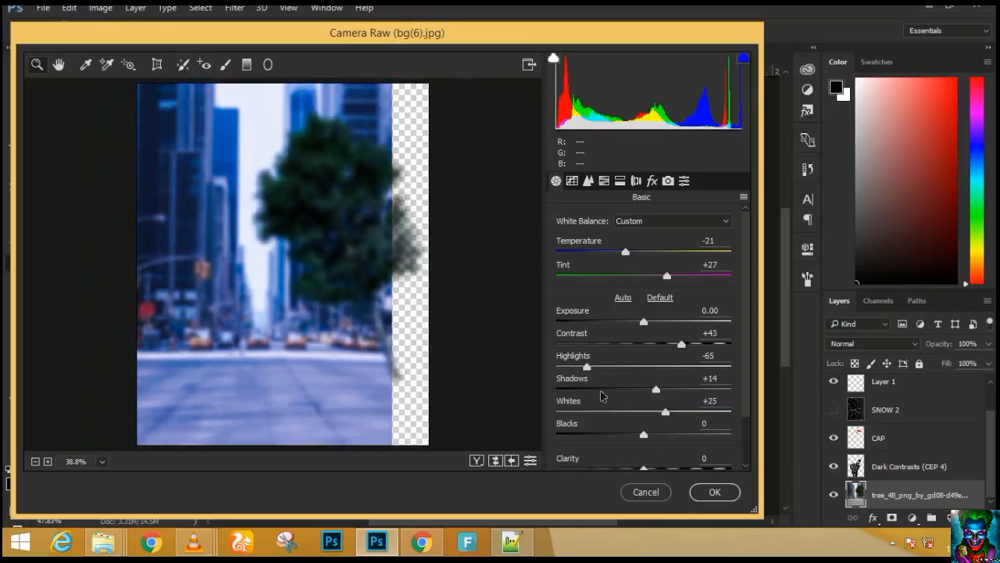
{"action": "left_click_drag", "start_coordinate": [626, 251], "coordinate": [628, 255]}
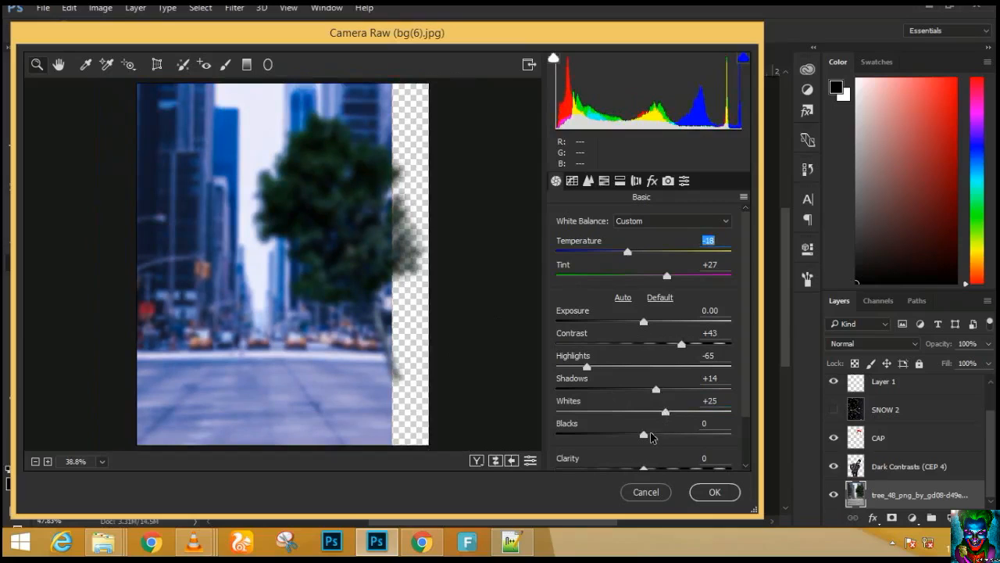
{"action": "left_click_drag", "start_coordinate": [647, 433], "coordinate": [689, 468]}
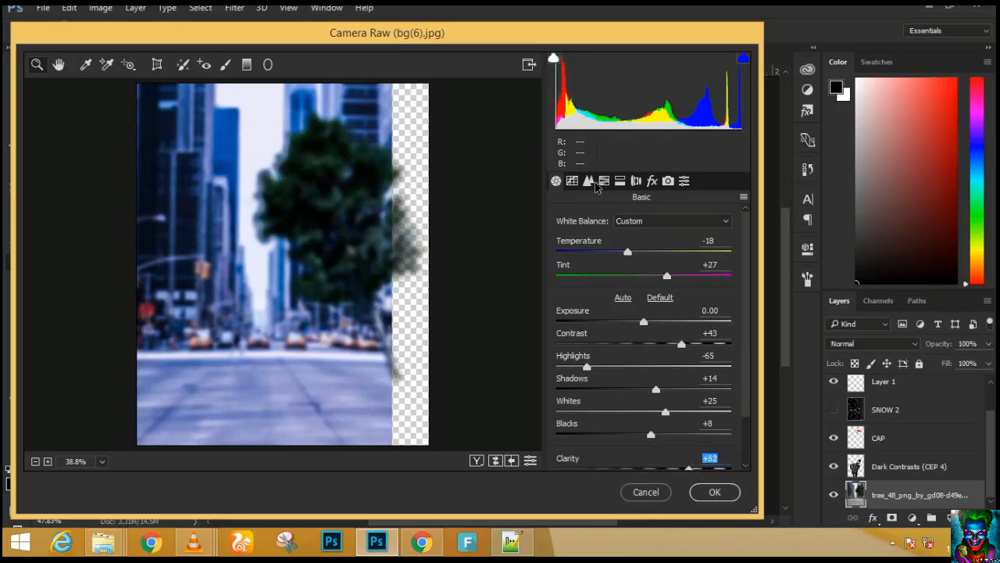
{"action": "left_click", "coordinate": [713, 490]}
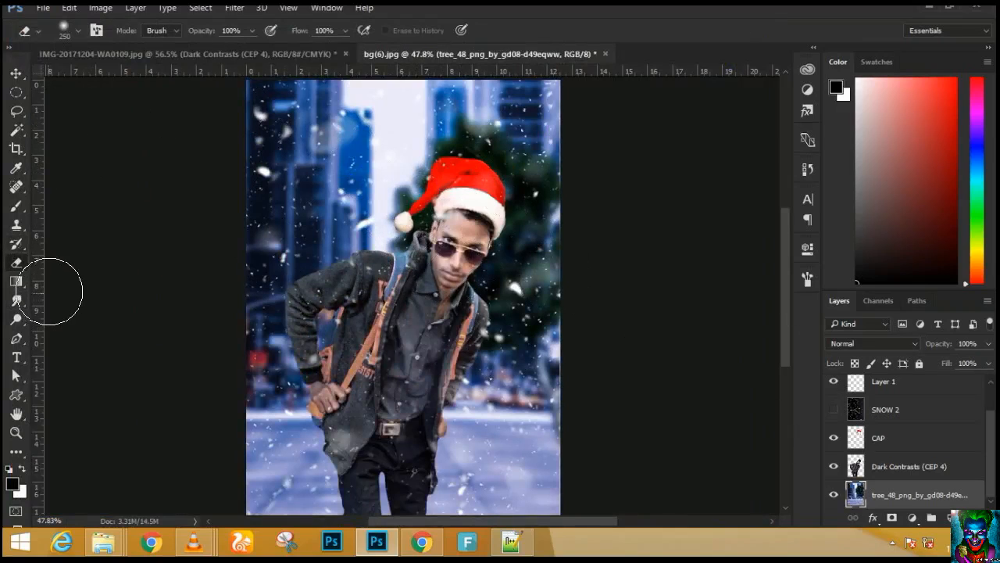
- Extend the canvas upward with the Crop tool, adding an empty strip above the street photo
{"action": "left_click", "coordinate": [20, 153]}
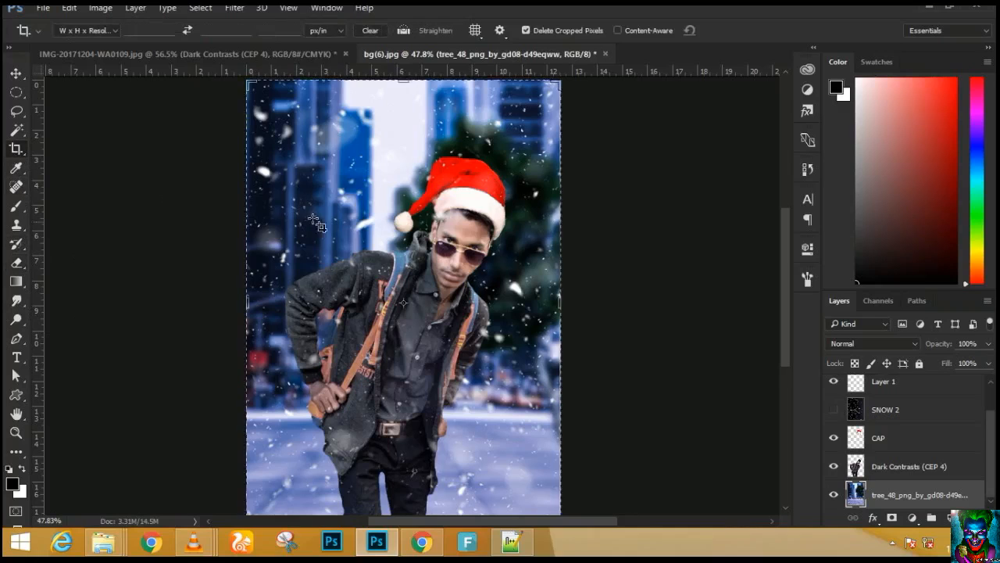
{"action": "scroll", "coordinate": [381, 157], "scroll_direction": "down", "scroll_amount": 3}
{"action": "left_click_drag", "start_coordinate": [408, 131], "coordinate": [414, 110]}
{"action": "key", "text": "Return"}
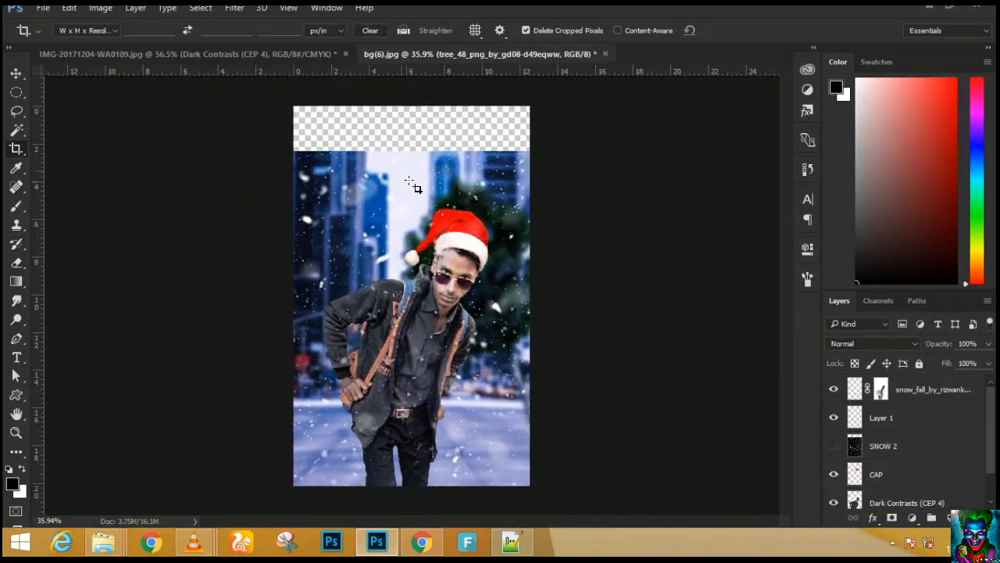
{"action": "scroll", "coordinate": [527, 245], "scroll_direction": "up", "scroll_amount": 2}
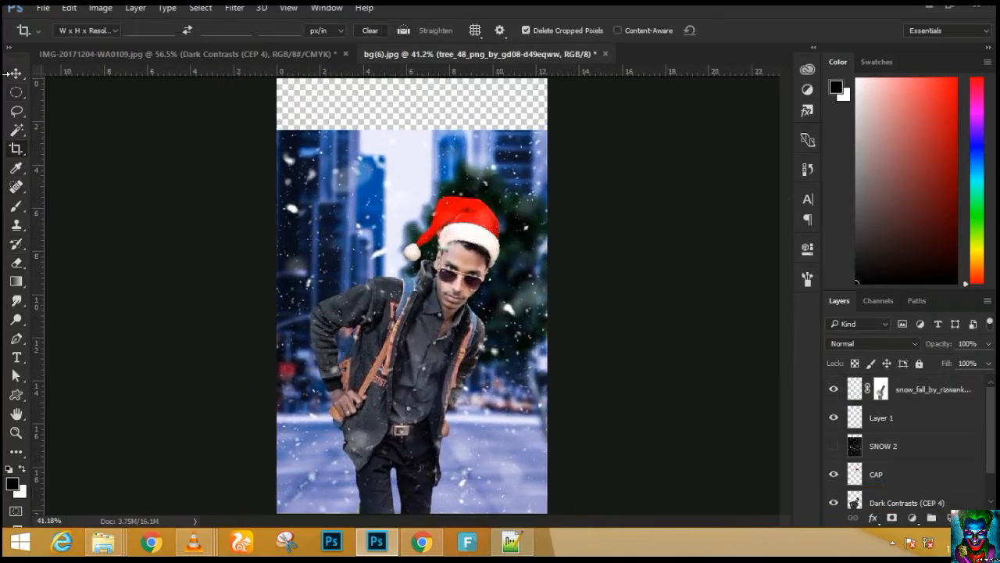
- Try to fill a rectangular selection of the empty strip with 50% Gray in Multiply mode
{"action": "right_click", "coordinate": [19, 96]}
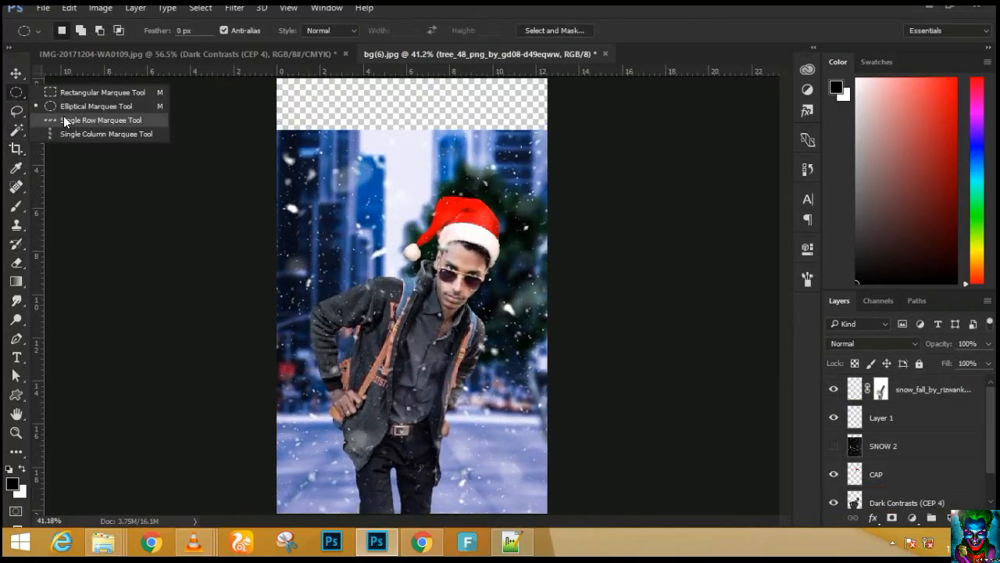
{"action": "left_click", "coordinate": [86, 91]}
{"action": "left_click_drag", "start_coordinate": [277, 76], "coordinate": [553, 136]}
{"action": "key", "text": "shift+F5"}
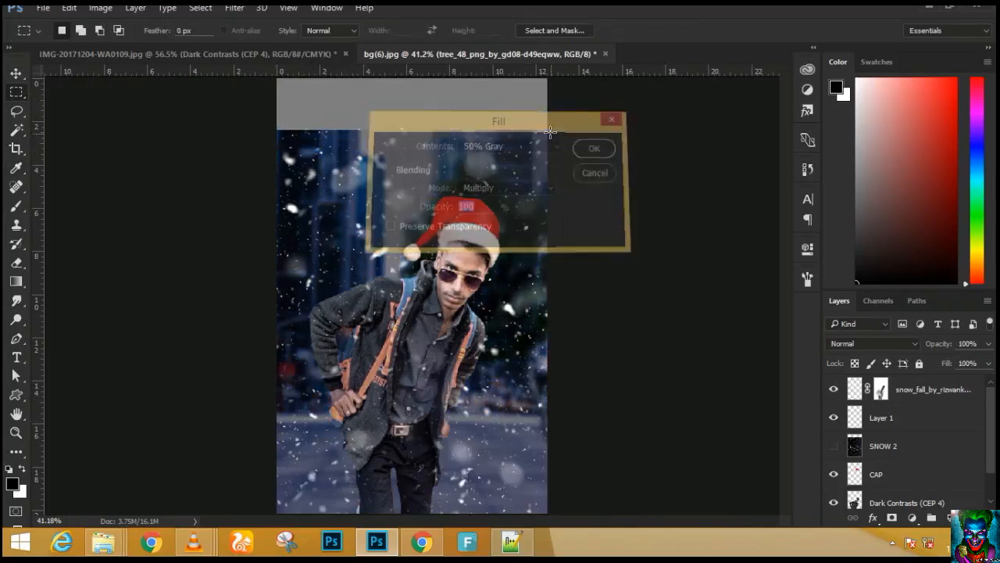
{"action": "key", "text": "Return"}
{"action": "scroll", "coordinate": [934, 488], "scroll_direction": "down", "scroll_amount": 1}
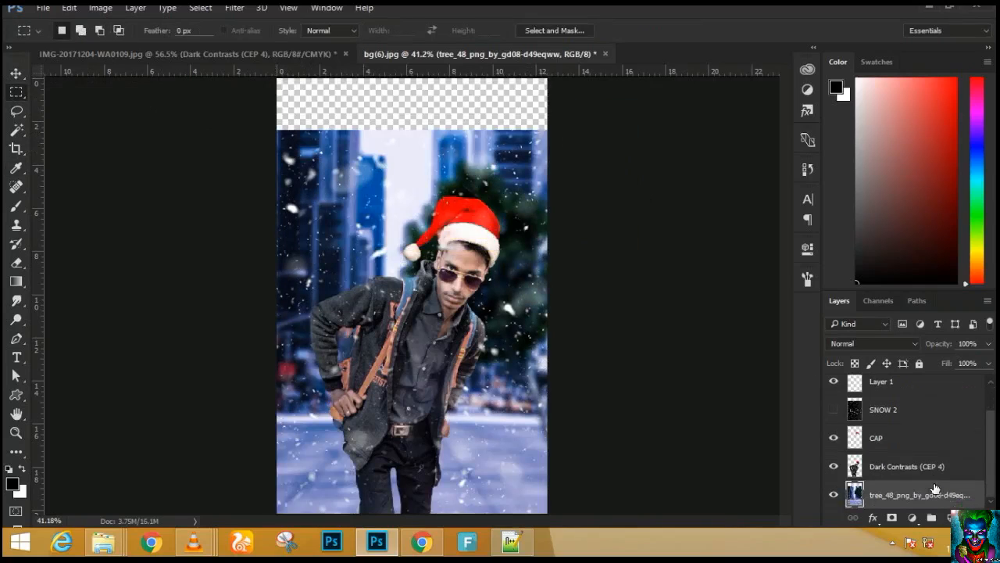
{"action": "left_click", "coordinate": [832, 495]}
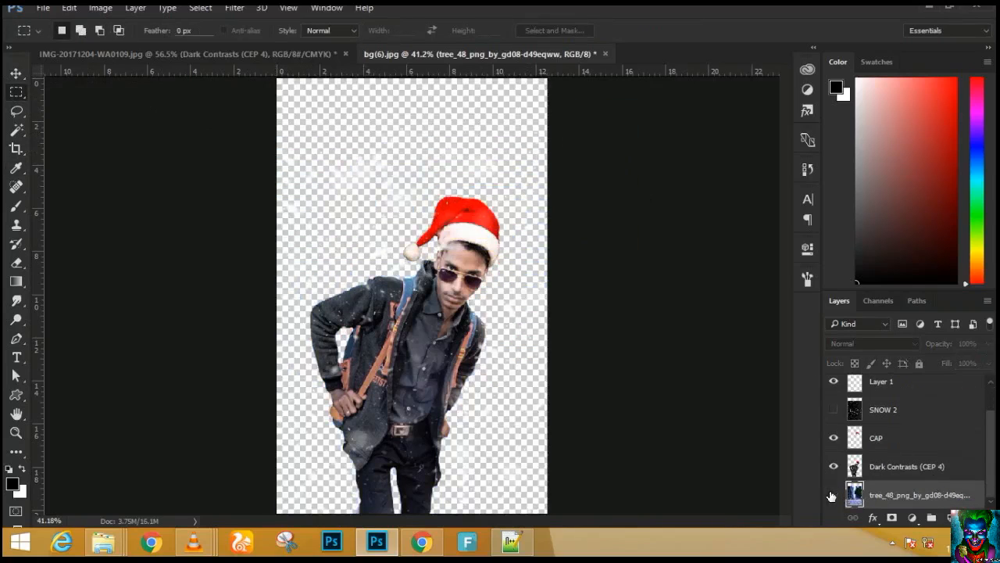
{"action": "left_click", "coordinate": [834, 494]}
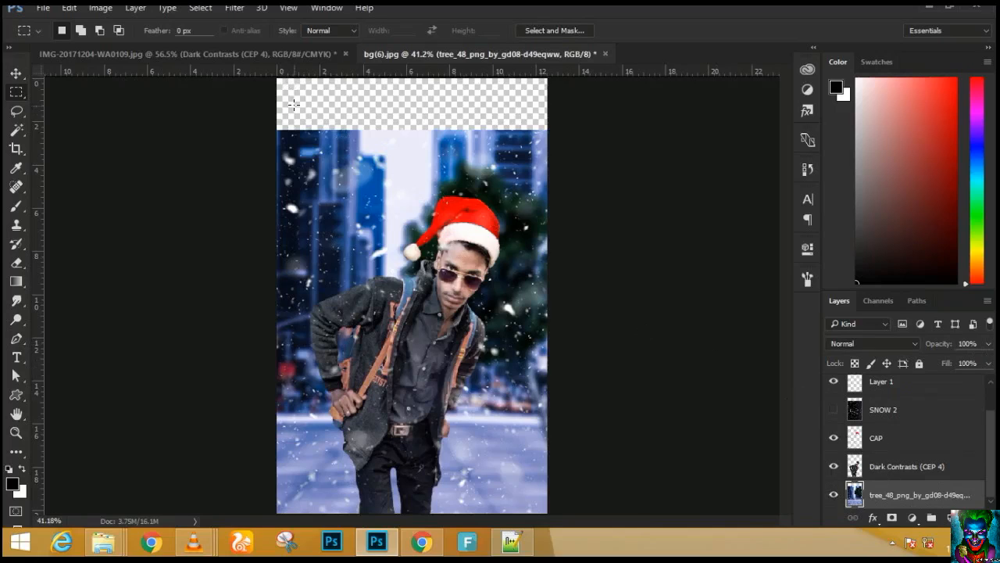
- Make a rectangular selection of the empty strip, overlapping the photo's upper edge slightly
{"action": "scroll", "coordinate": [294, 104], "scroll_direction": "down", "scroll_amount": 1}
{"action": "left_click_drag", "start_coordinate": [285, 96], "coordinate": [540, 154]}
- Try filling the selected strip with 50% Gray on the background layer, and undo the fill
{"action": "key", "text": "shift+F5"}
{"action": "key", "text": "Return"}
{"action": "scroll", "coordinate": [418, 123], "scroll_direction": "up", "scroll_amount": 4}
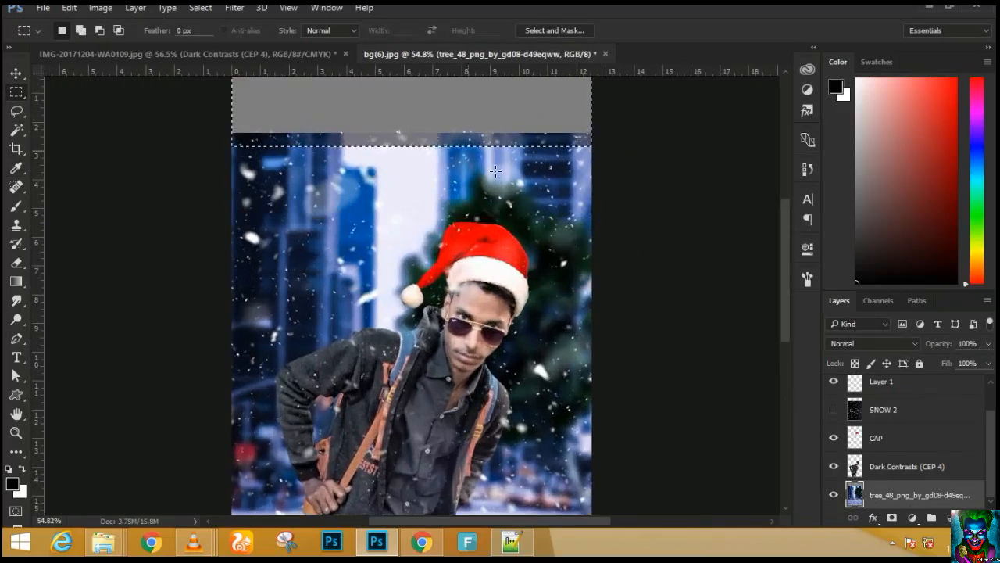
{"action": "left_click", "coordinate": [833, 496]}
{"action": "left_click", "coordinate": [834, 496]}
{"action": "key", "text": "Delete"}
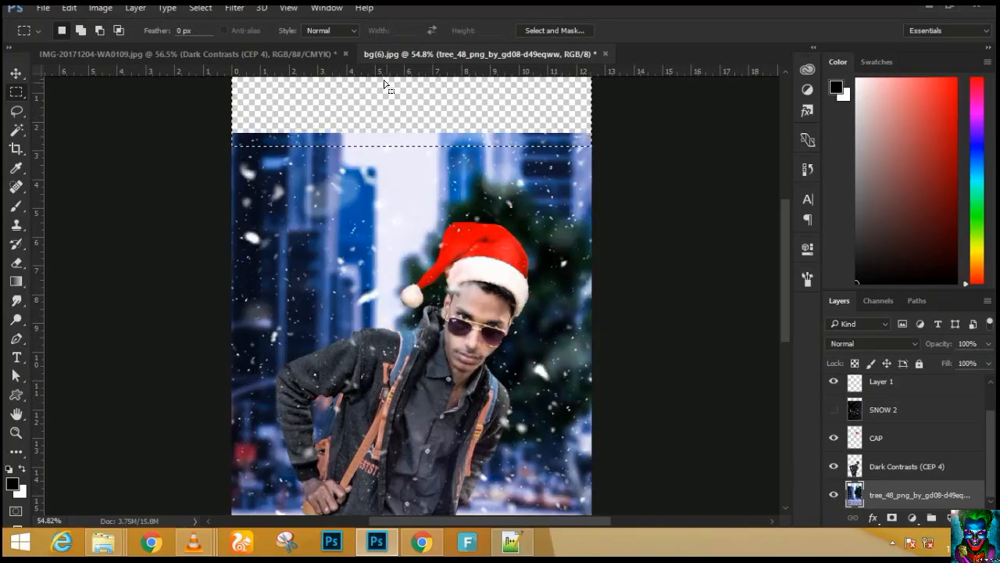
- Try filling the selected strip with the foreground color in Normal mode, and undo it
{"action": "key", "text": "shift"}
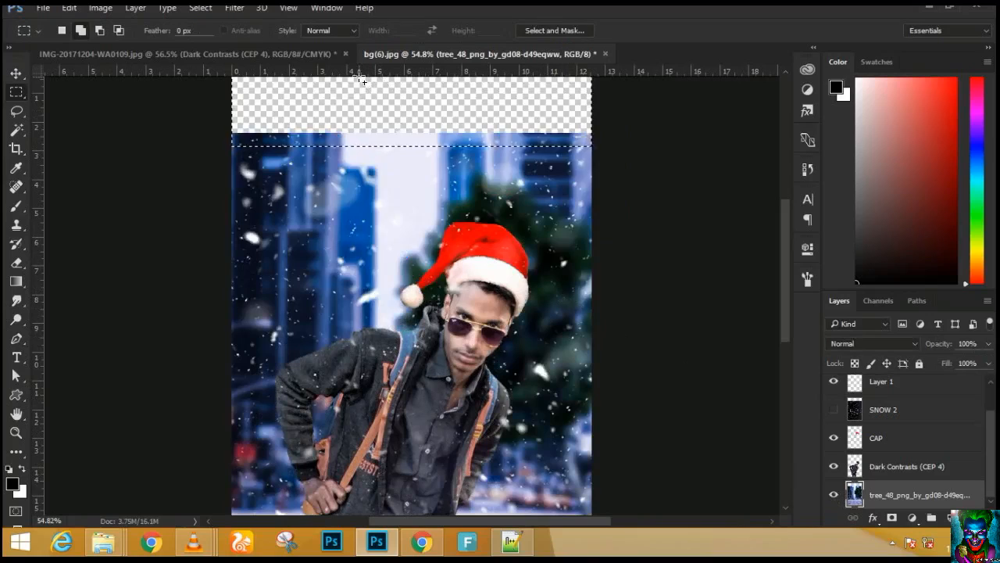
{"action": "key", "text": "shift+BackSpace"}
{"action": "left_click", "coordinate": [520, 188]}
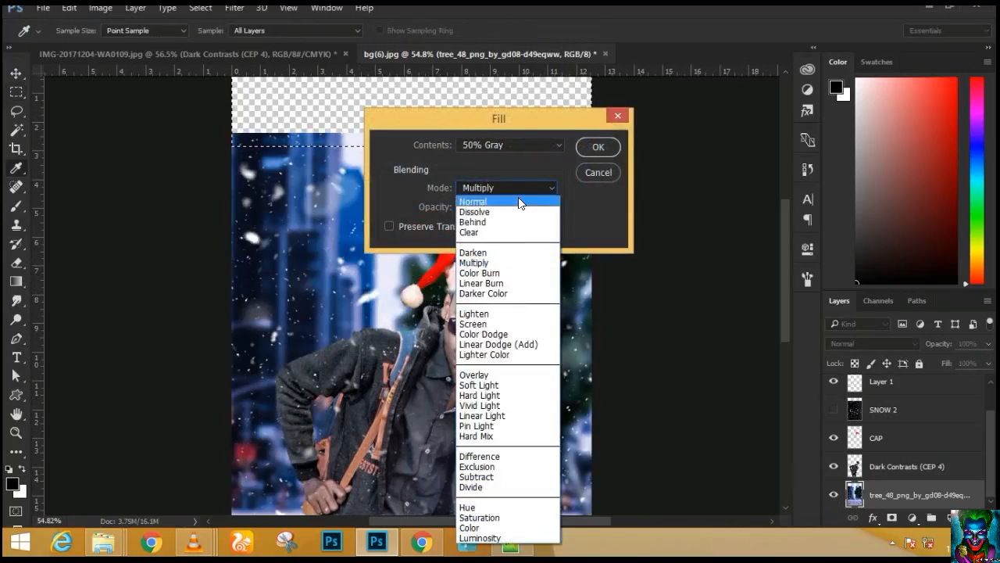
{"action": "left_click", "coordinate": [519, 189]}
{"action": "left_click", "coordinate": [520, 146]}
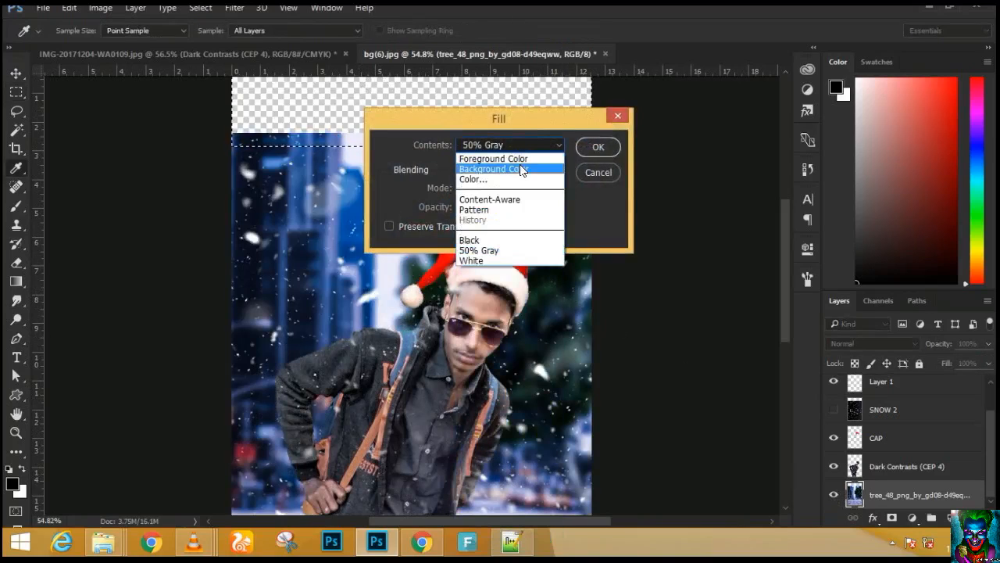
{"action": "left_click", "coordinate": [492, 158]}
{"action": "left_click", "coordinate": [595, 147]}
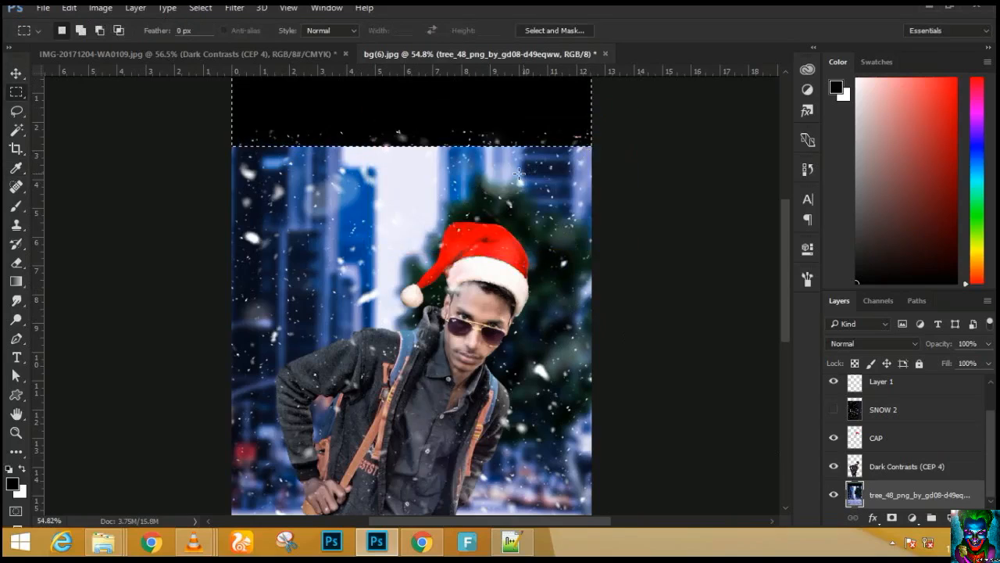
{"action": "left_click_drag", "start_coordinate": [519, 173], "coordinate": [510, 160]}
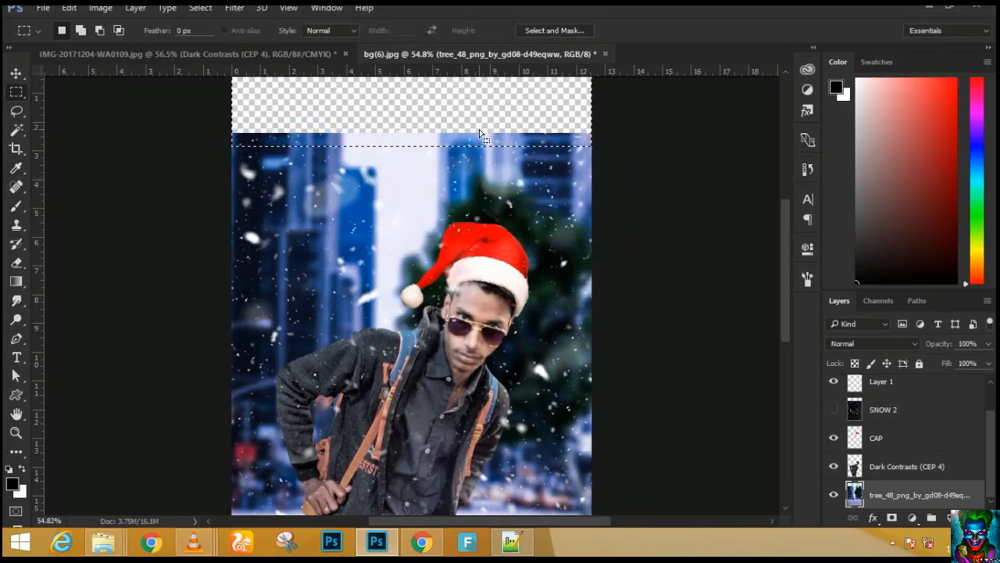
{"action": "right_click", "coordinate": [485, 135]}
{"action": "left_click", "coordinate": [490, 150]}
{"action": "key", "text": "shift+F5"}
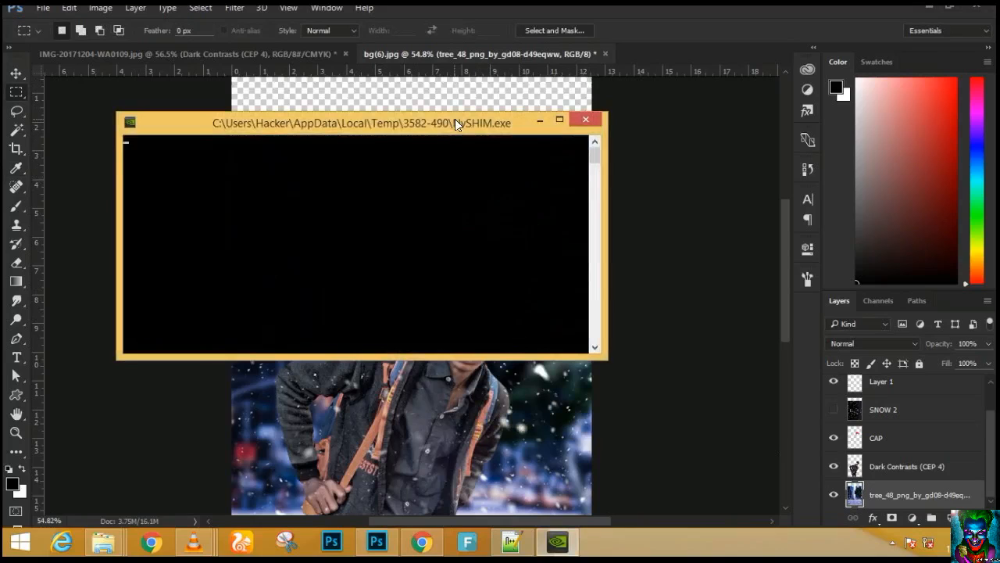
{"action": "left_click", "coordinate": [584, 119]}
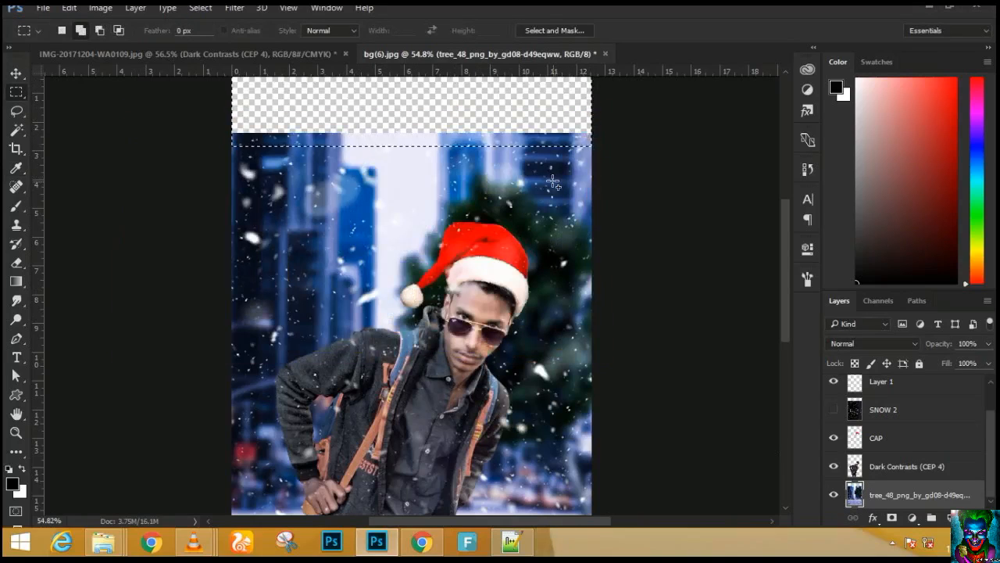
{"action": "key", "text": "shift+F6"}
{"action": "left_click", "coordinate": [575, 204]}
{"action": "key", "text": "i"}
- Fill the selected strip using Content-Aware with Color Adaptation, Normal mode and 100% opacity, and clear the selection
{"action": "key", "text": "shift+F5"}
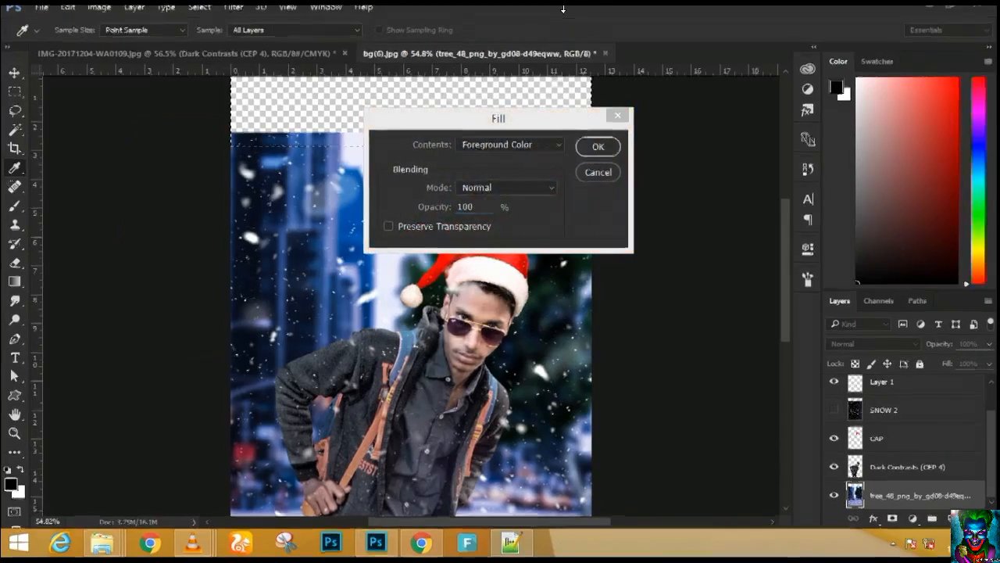
{"action": "left_click", "coordinate": [526, 138]}
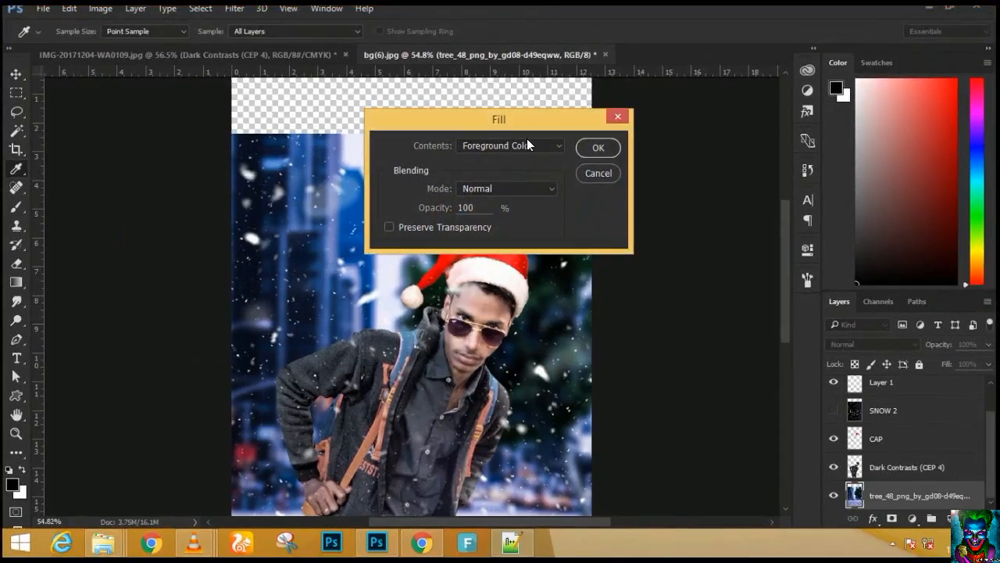
{"action": "left_click", "coordinate": [539, 147]}
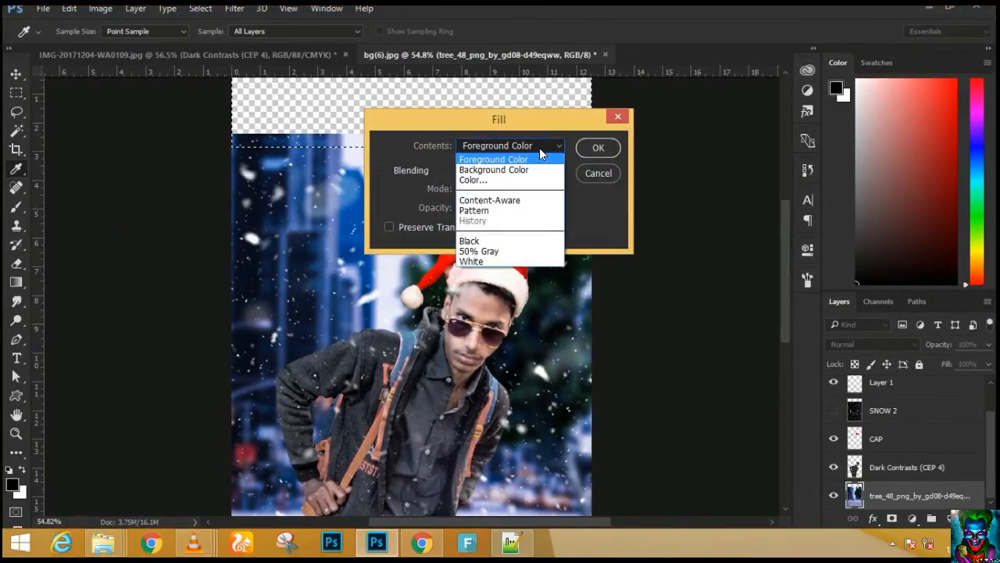
{"action": "left_click", "coordinate": [536, 200]}
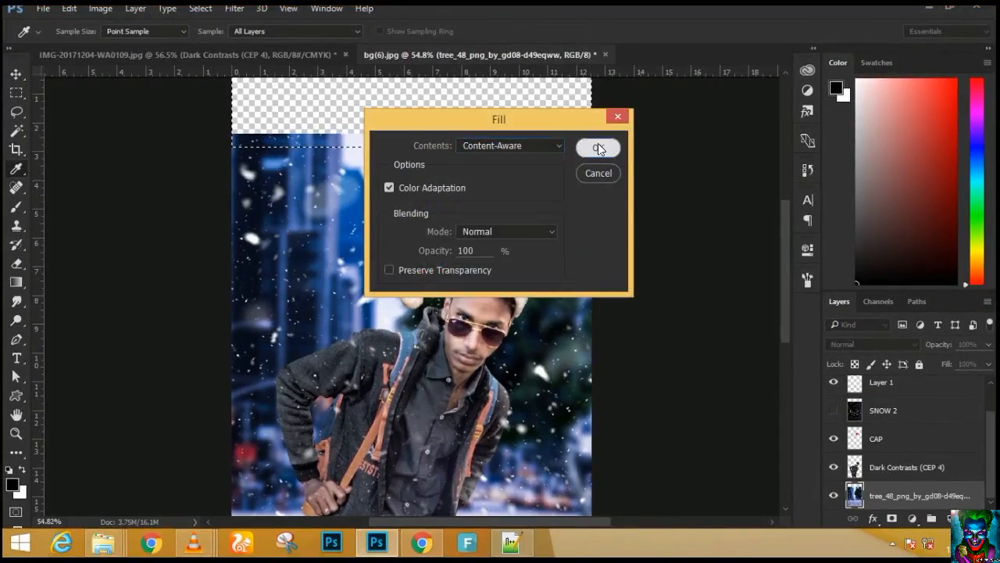
{"action": "left_click", "coordinate": [598, 147]}
{"action": "key", "text": "m"}
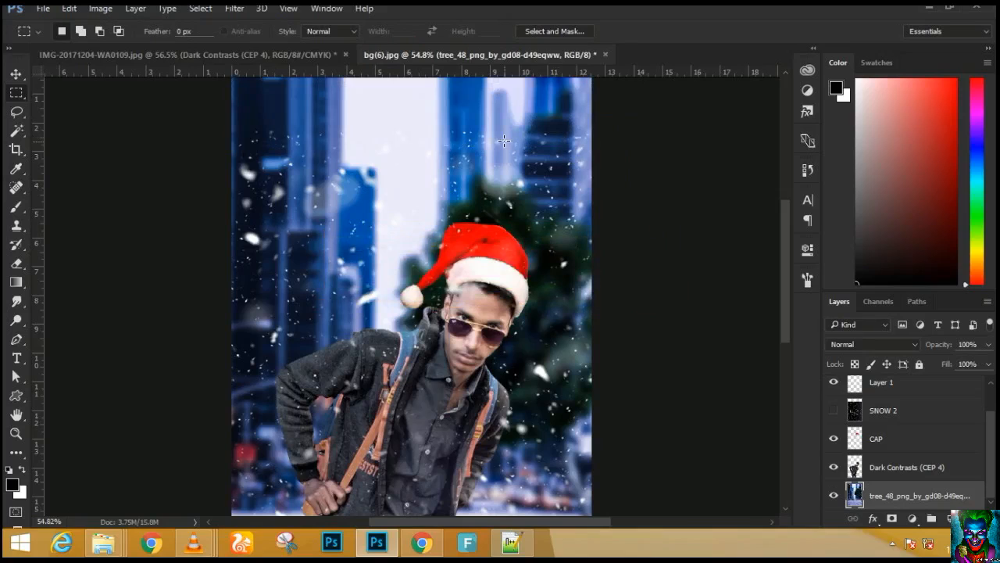
- Delete Layer 1, located between the snow fall layer and the SNOW 2 layer
{"action": "scroll", "coordinate": [505, 140], "scroll_direction": "down", "scroll_amount": 2}
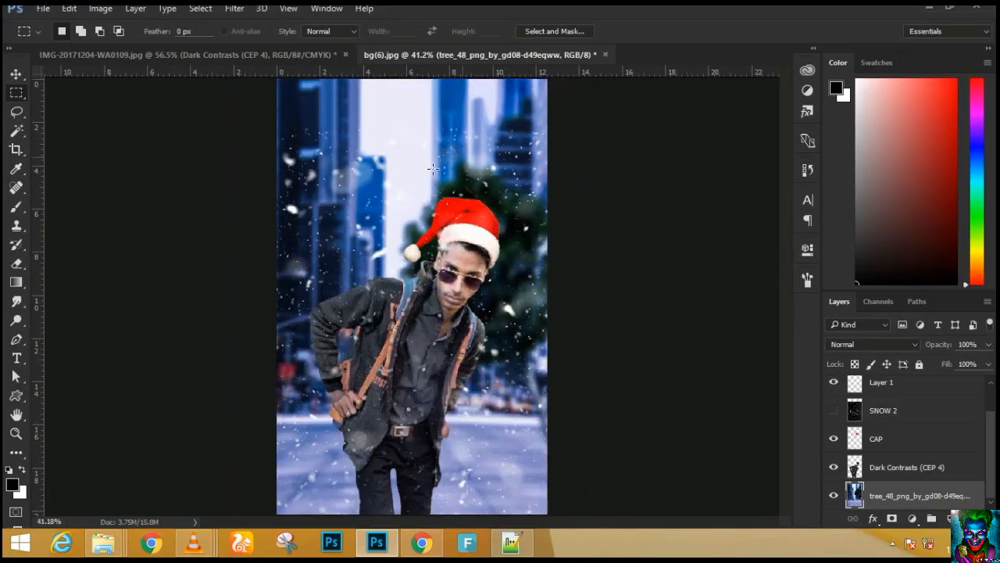
{"action": "left_click", "coordinate": [16, 73]}
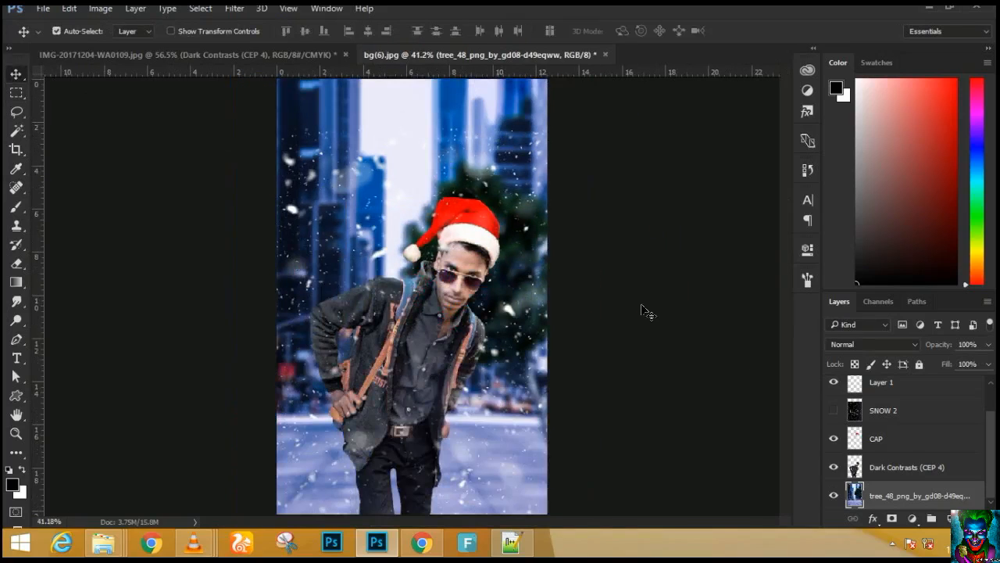
{"action": "scroll", "coordinate": [902, 435], "scroll_direction": "up", "scroll_amount": 2}
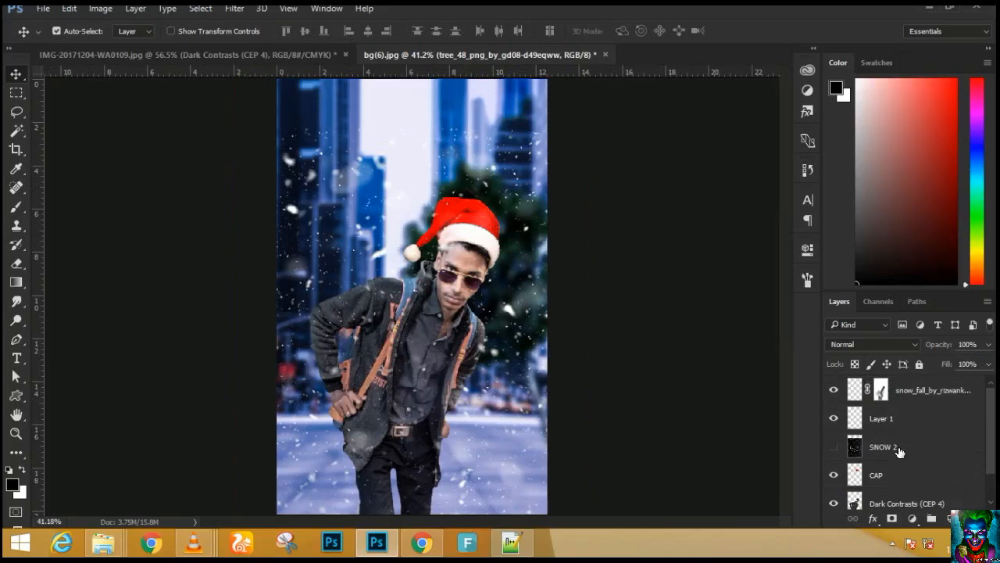
{"action": "left_click", "coordinate": [916, 423]}
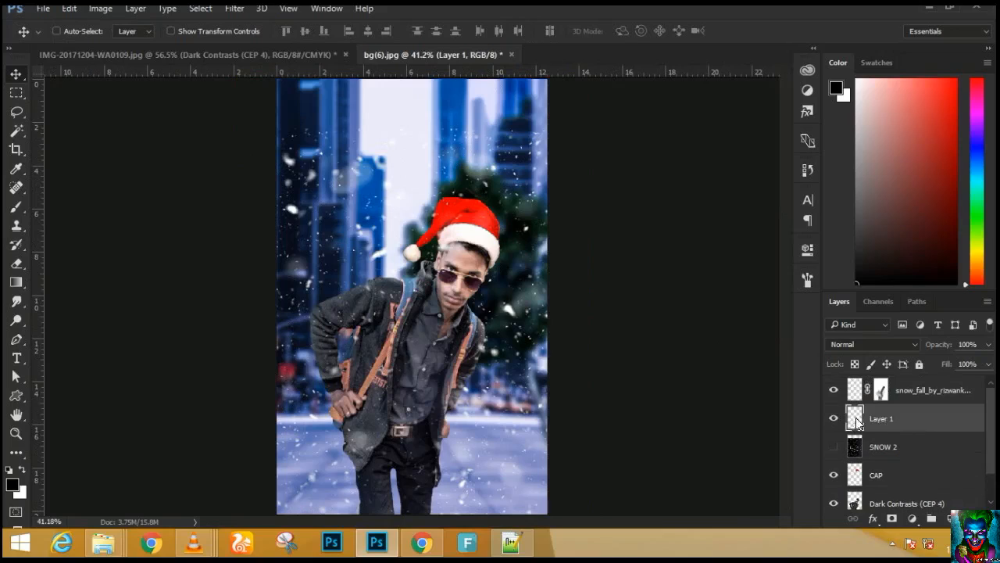
{"action": "key", "text": "ctrl"}
{"action": "key", "text": "Delete"}
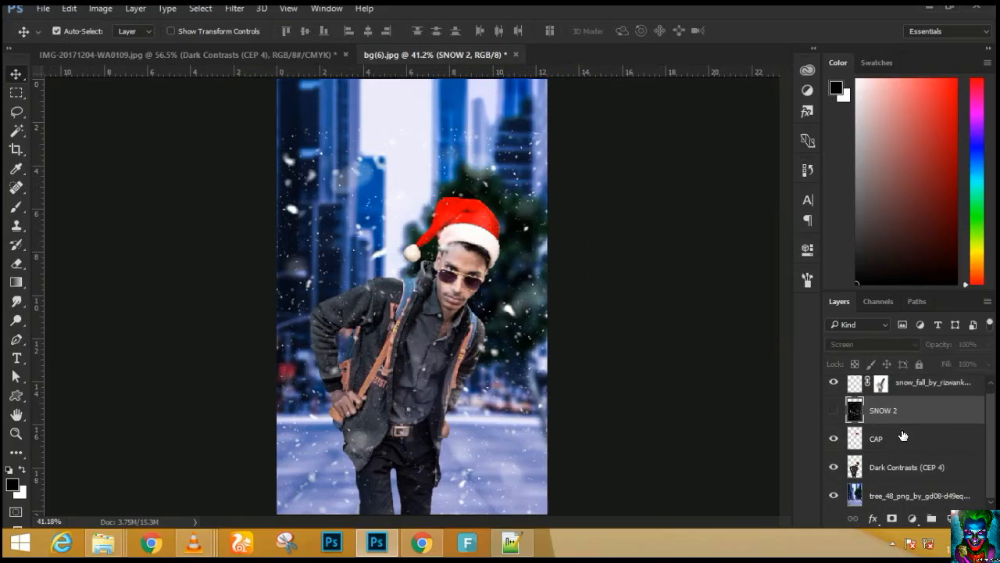
- Duplicate the snow fall layer, leaving its layer style unchanged
{"action": "scroll", "coordinate": [903, 450], "scroll_direction": "up", "scroll_amount": 1}
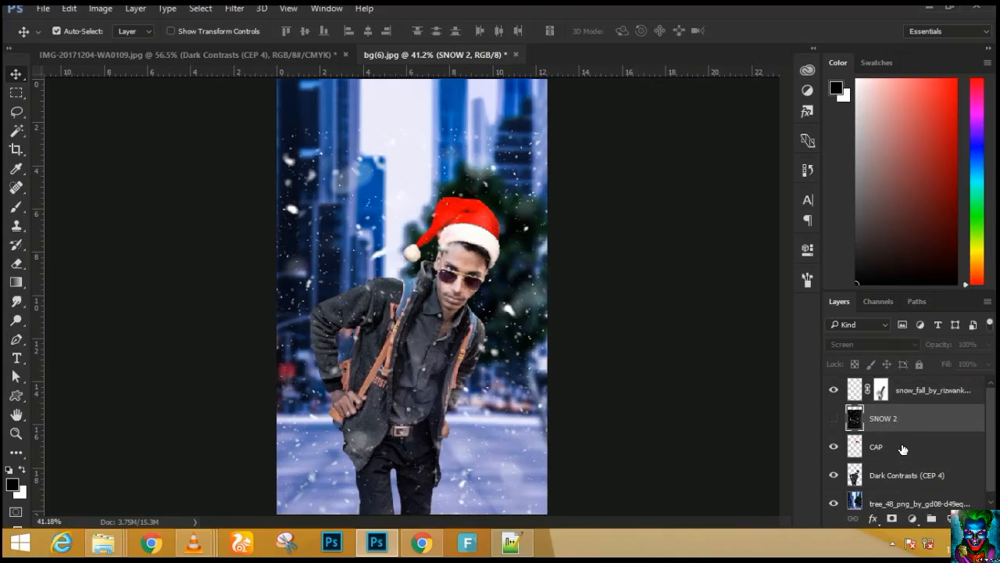
{"action": "double_click", "coordinate": [852, 395]}
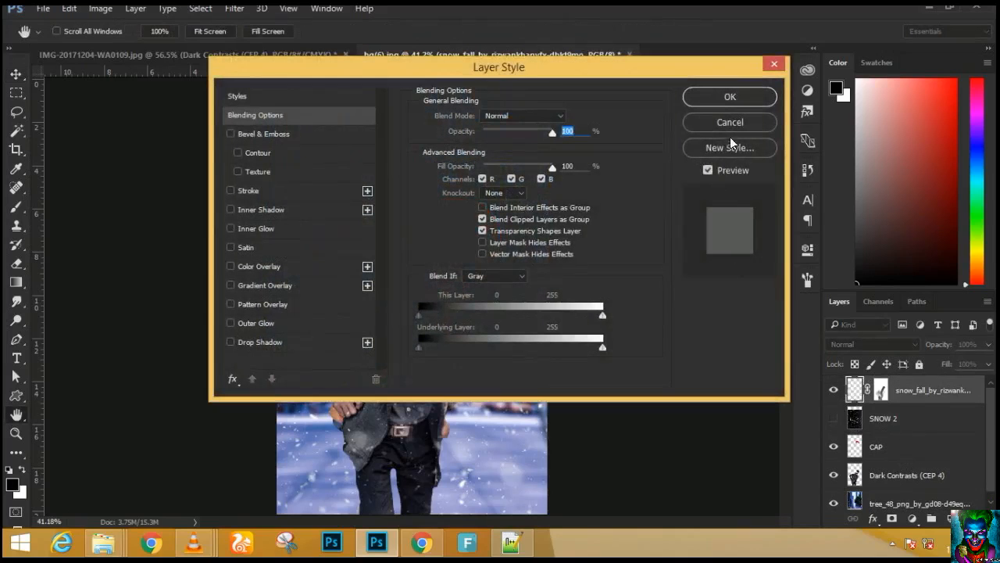
{"action": "left_click", "coordinate": [738, 123]}
{"action": "key", "text": "ctrl+j"}
{"action": "left_click_drag", "start_coordinate": [517, 267], "coordinate": [510, 237]}
{"action": "key", "text": "ctrl+z"}
{"action": "scroll", "coordinate": [921, 432], "scroll_direction": "up", "scroll_amount": 2}
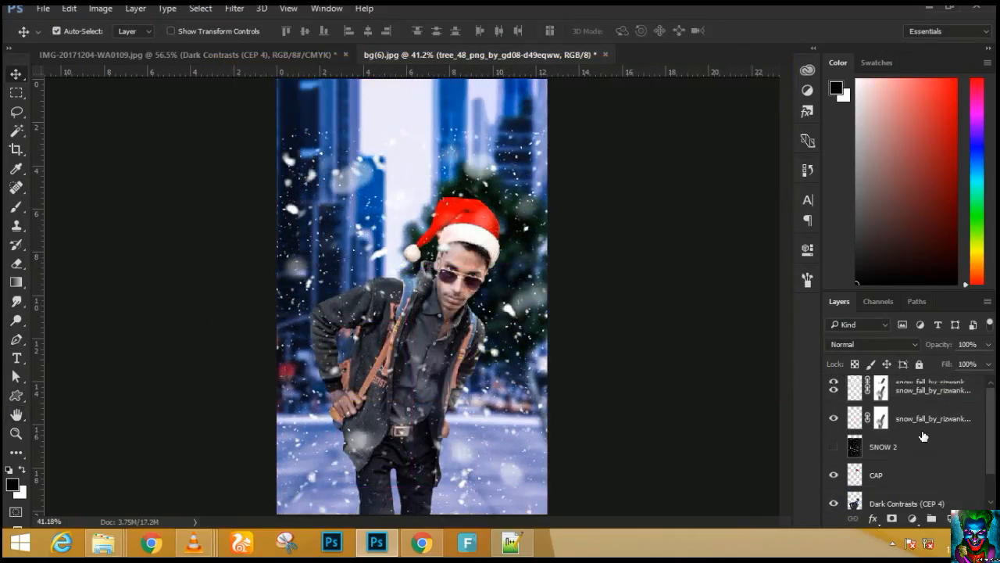
- Transform the duplicated snow fall layer by shifting its flakes upward over the buildings
{"action": "left_click", "coordinate": [924, 394]}
{"action": "key", "text": "ctrl+t"}
{"action": "left_click_drag", "start_coordinate": [461, 337], "coordinate": [463, 286]}
{"action": "key", "text": "Return"}
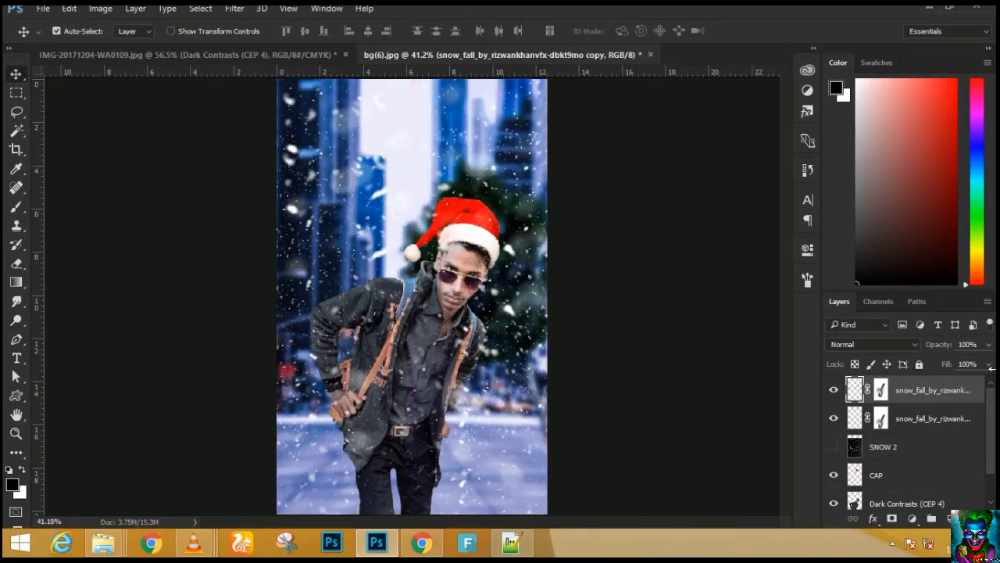
- Reduce the opacity of the duplicated snow fall layer to 55%
{"action": "left_click_drag", "start_coordinate": [938, 343], "coordinate": [917, 347]}
{"action": "left_click", "coordinate": [916, 344]}
{"action": "left_click", "coordinate": [915, 344]}
{"action": "left_click", "coordinate": [916, 345]}
{"action": "left_click", "coordinate": [916, 345]}
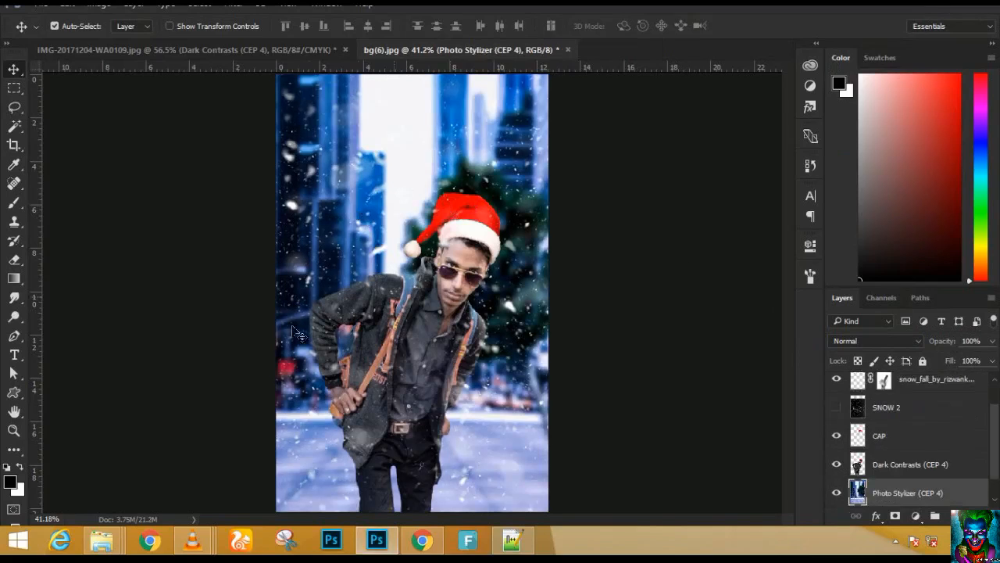
- Paste the multicolored gradient square as a new layer and move it over the buildings near the image's upper-left corner
{"action": "key", "text": "ctrl+v"}
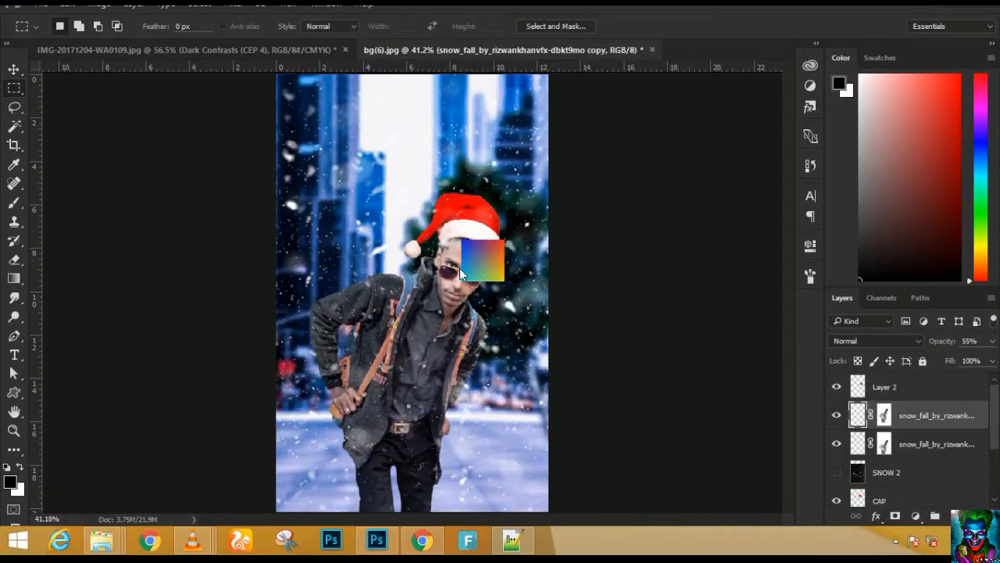
{"action": "left_click", "coordinate": [13, 71]}
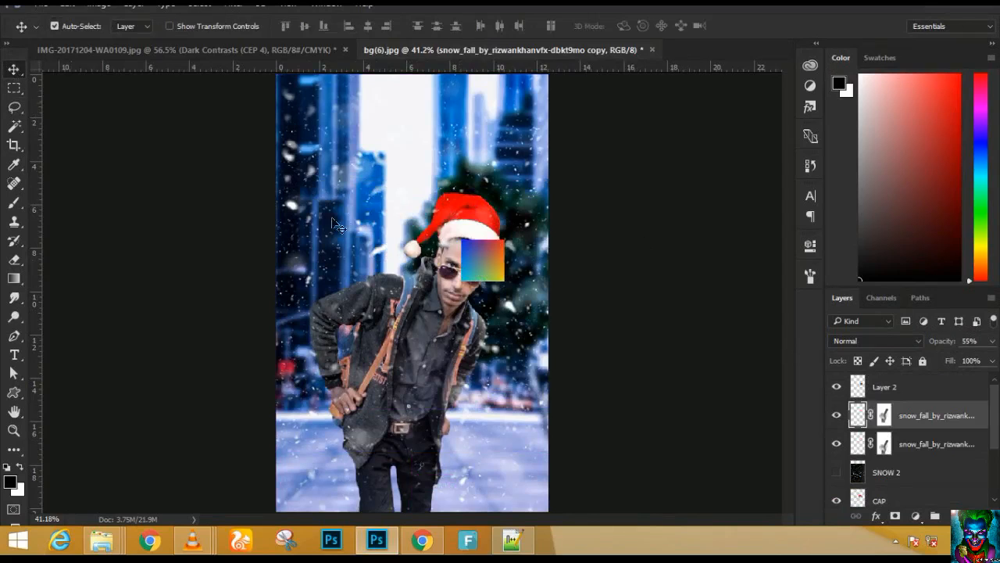
{"action": "left_click", "coordinate": [490, 266]}
{"action": "left_click_drag", "start_coordinate": [472, 235], "coordinate": [432, 211]}
{"action": "key", "text": "ctrl+z"}
{"action": "left_click", "coordinate": [482, 256]}
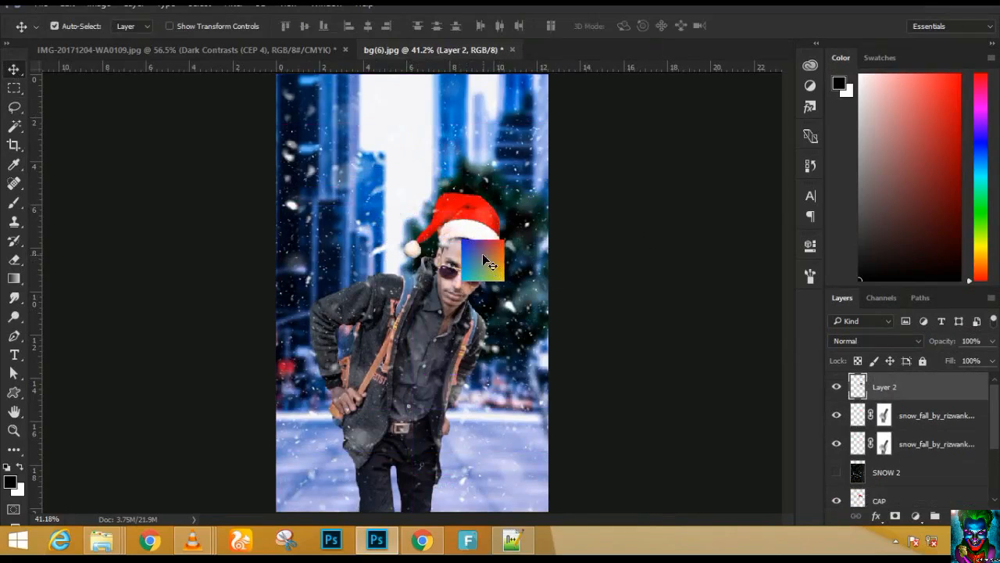
{"action": "left_click_drag", "start_coordinate": [483, 254], "coordinate": [320, 119]}
- Enlarge the gradient square with Free Transform until it covers most of the upper half of the image
{"action": "key", "text": "ctrl+t"}
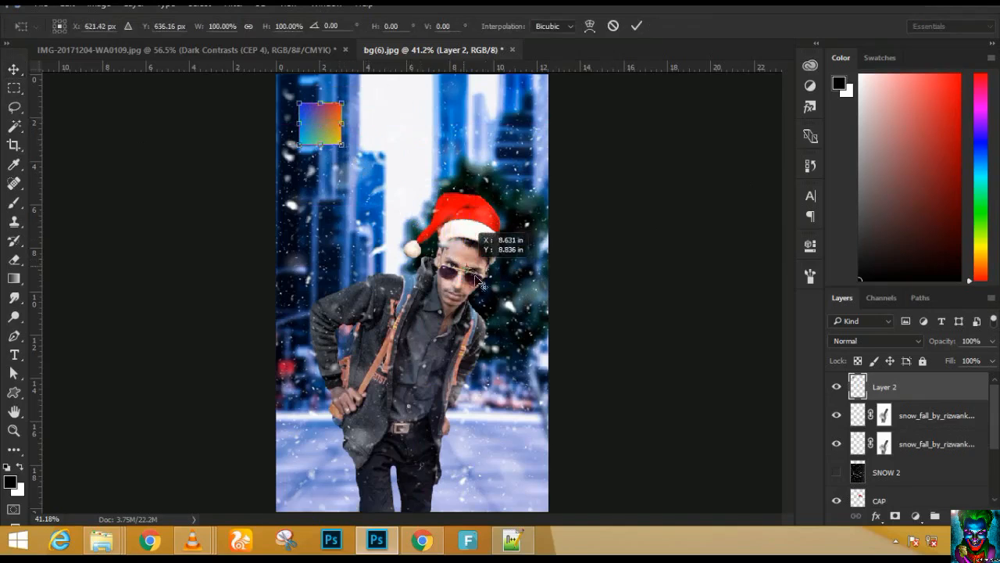
{"action": "left_click_drag", "start_coordinate": [472, 272], "coordinate": [496, 294]}
{"action": "key", "text": "ctrl+z"}
{"action": "left_click_drag", "start_coordinate": [342, 146], "coordinate": [399, 182]}
{"action": "key", "text": "Return"}
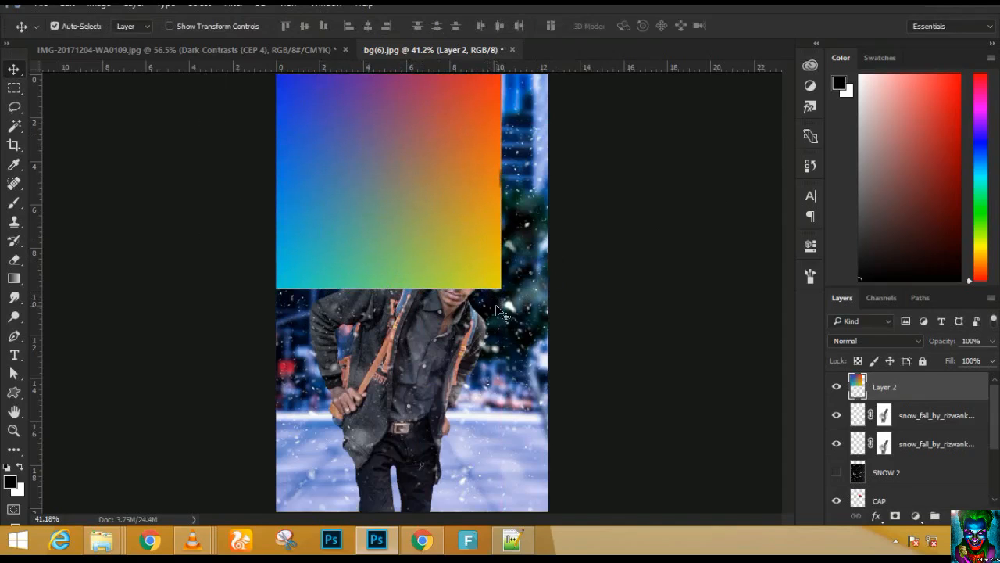
- Align the gradient with the image's right edge and stretch its width to 118.04% to span the full canvas
{"action": "left_click_drag", "start_coordinate": [445, 238], "coordinate": [486, 237]}
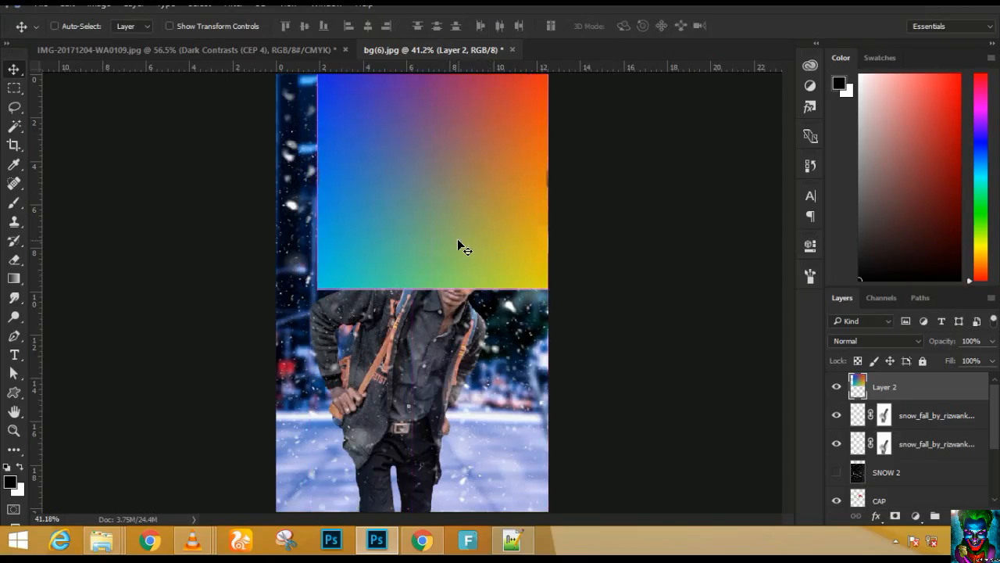
{"action": "key", "text": "ctrl+t"}
{"action": "left_click_drag", "start_coordinate": [313, 175], "coordinate": [276, 175]}
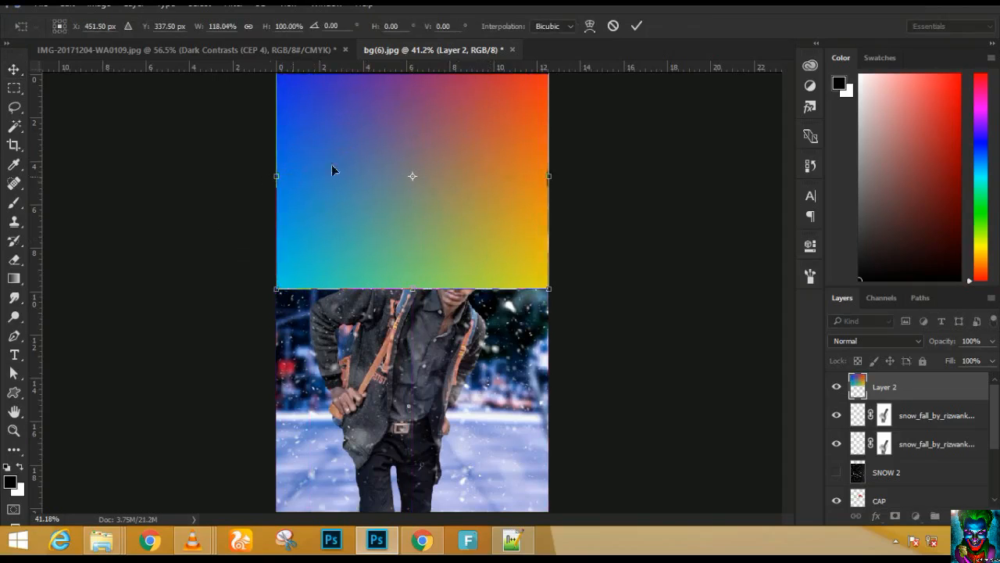
{"action": "key", "text": "Return"}
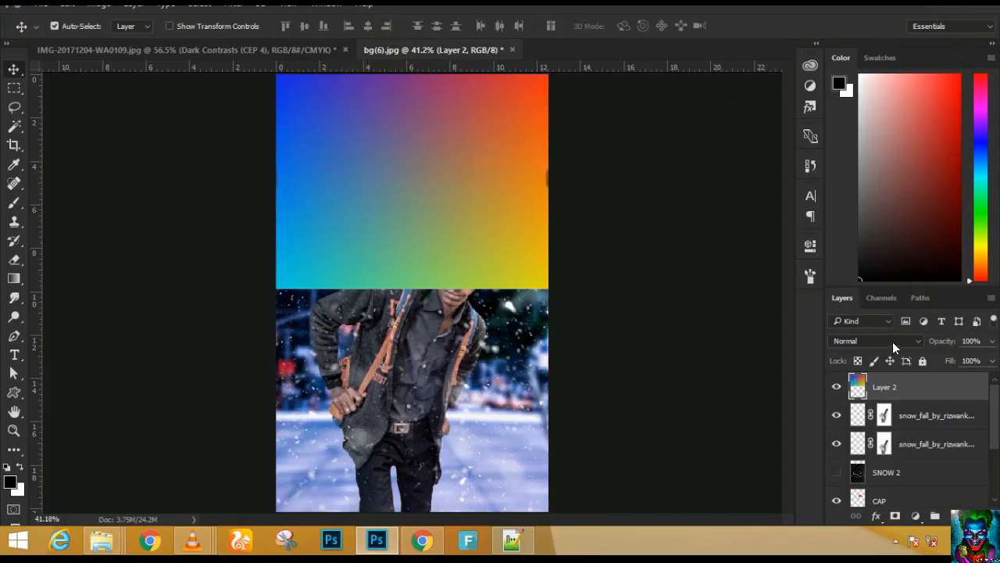
- Cycle through blend modes for the gradient layer and set it to Screen
{"action": "left_click", "coordinate": [893, 341]}
{"action": "left_click", "coordinate": [874, 63]}
{"action": "key", "text": "Down"}
{"action": "key", "text": "Down"}
{"action": "key", "text": "Down"}
{"action": "key", "text": "Down"}
{"action": "key", "text": "Down"}
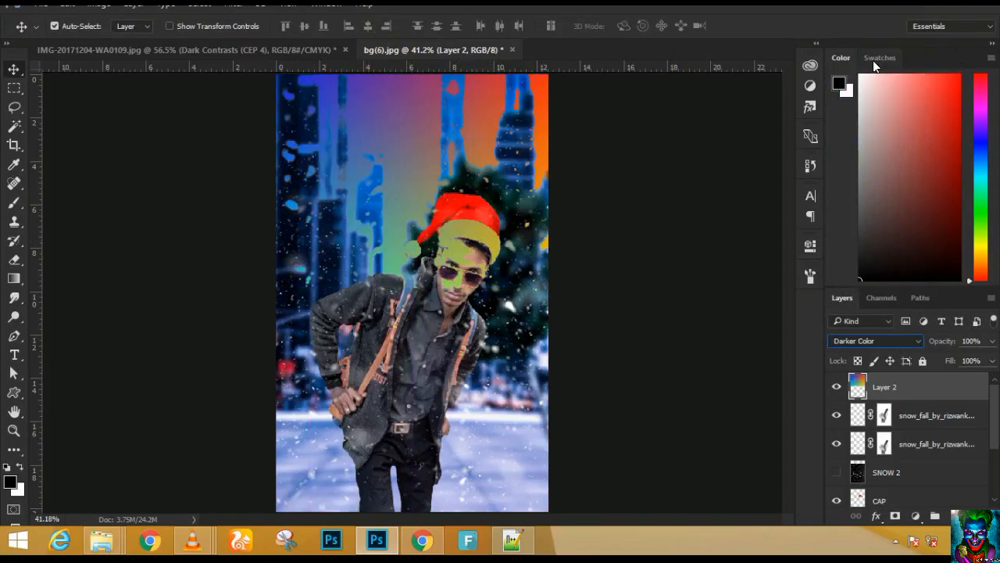
{"action": "key", "text": "Down"}
{"action": "key", "text": "Down"}
{"action": "key", "text": "Down"}
{"action": "key", "text": "Up"}
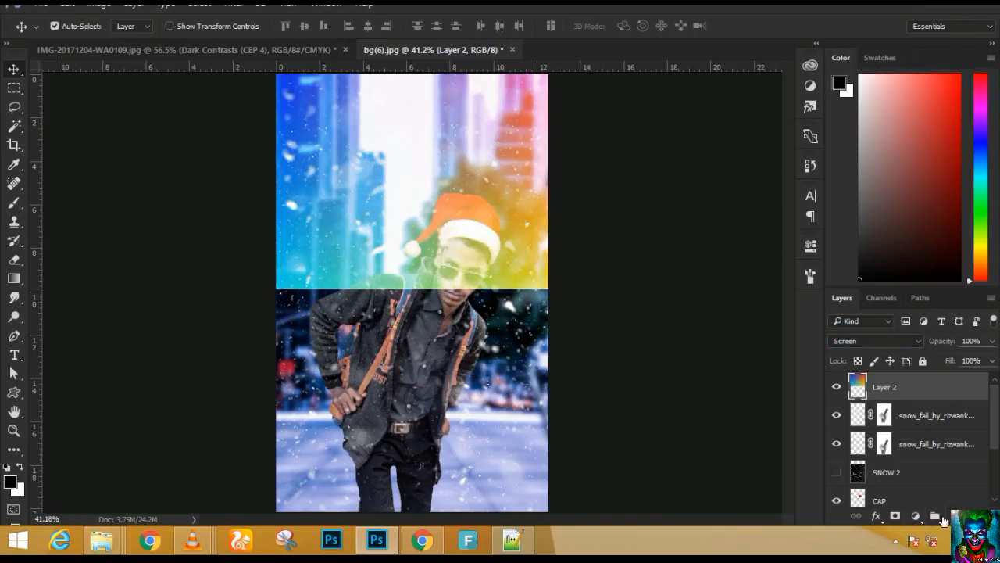
- Add a mask to Layer 2 and paint black over the man and right side with a 600-size brush, raising its opacity from 16% to 100%
{"action": "left_click", "coordinate": [896, 516]}
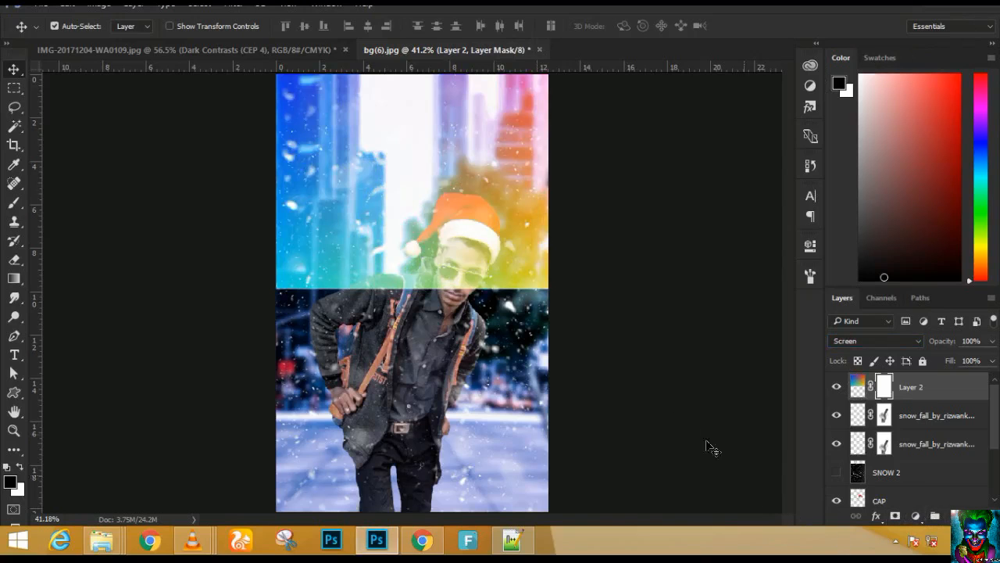
{"action": "key", "text": "b"}
{"action": "scroll", "coordinate": [495, 277], "scroll_direction": "up", "scroll_amount": 5}
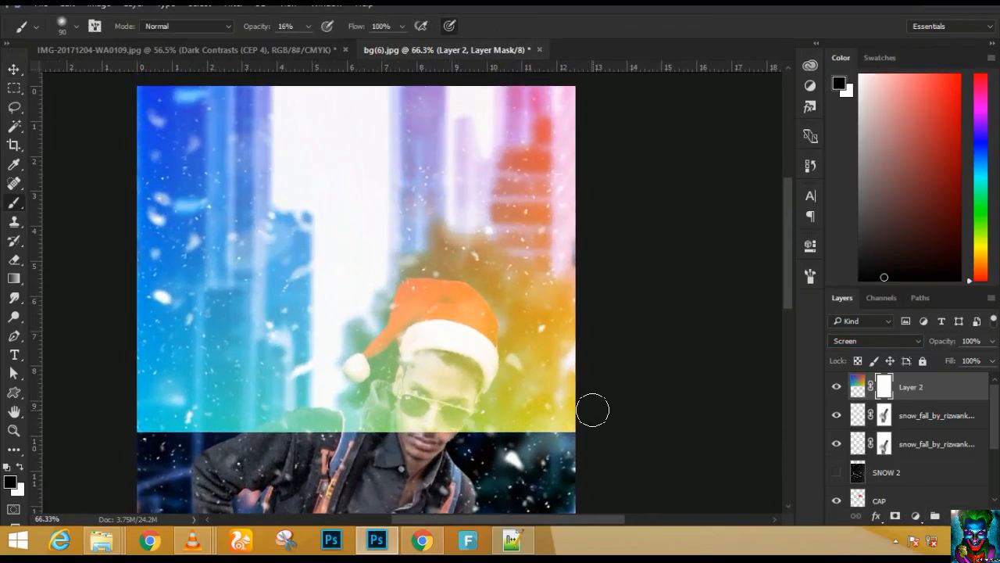
{"action": "key", "text": "bracketright"}
{"action": "key", "text": "bracketright"}
{"action": "key", "text": "bracketright"}
{"action": "key", "text": "bracketright"}
{"action": "key", "text": "bracketright"}
{"action": "key", "text": "bracketright"}
{"action": "key", "text": "bracketright"}
{"action": "key", "text": "bracketright"}
{"action": "key", "text": "bracketright"}
{"action": "key", "text": "bracketright"}
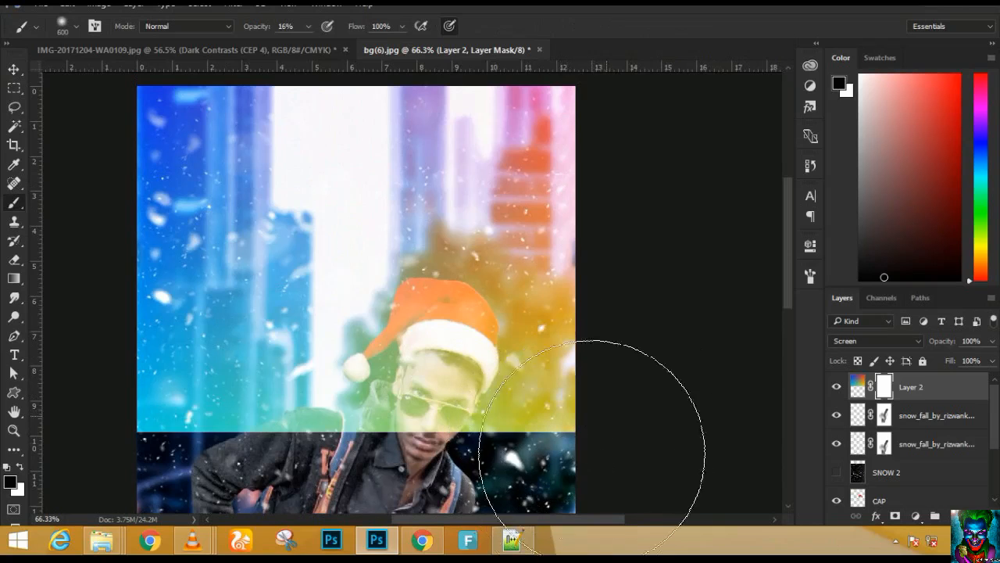
{"action": "mouse_move", "coordinate": [567, 470]}
{"action": "left_mouse_down"}
{"action": "mouse_move", "coordinate": [550, 549]}
{"action": "mouse_move", "coordinate": [545, 499]}
{"action": "mouse_move", "coordinate": [651, 371]}
{"action": "left_mouse_up"}
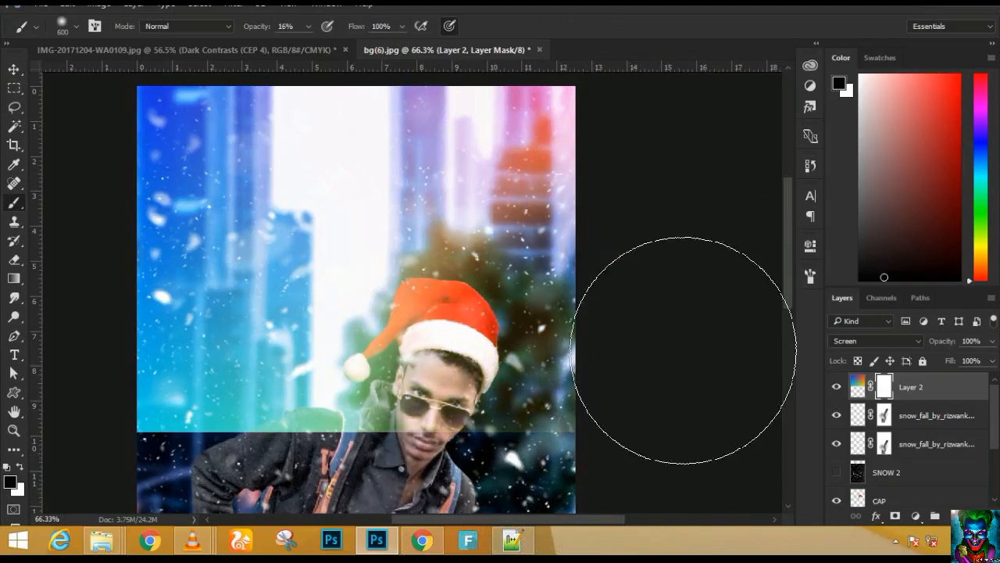
{"action": "key", "text": "0"}
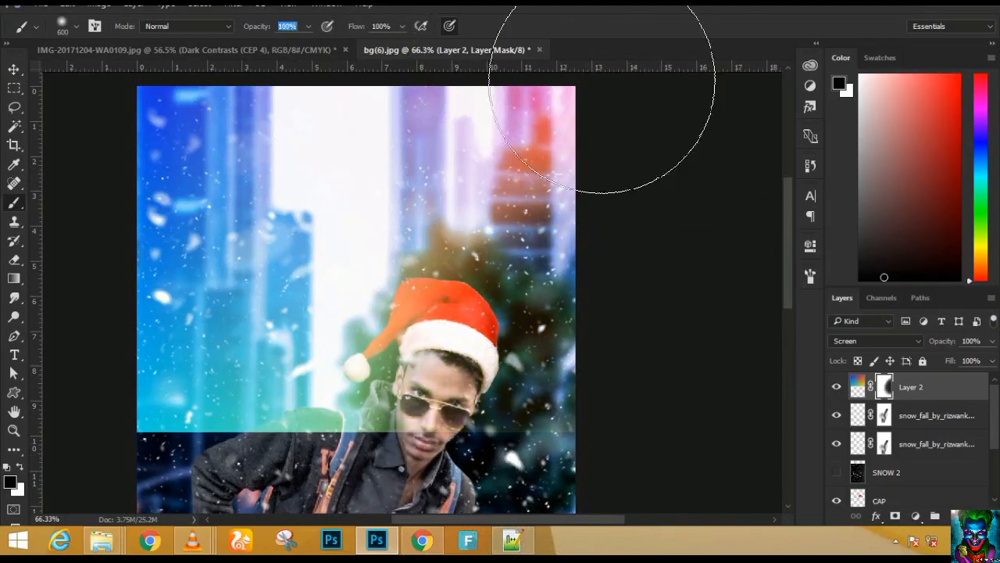
{"action": "mouse_move", "coordinate": [569, 418]}
{"action": "left_mouse_down"}
{"action": "mouse_move", "coordinate": [668, 330]}
{"action": "mouse_move", "coordinate": [690, 133]}
{"action": "mouse_move", "coordinate": [615, 226]}
{"action": "mouse_move", "coordinate": [615, 217]}
{"action": "mouse_move", "coordinate": [449, 351]}
{"action": "mouse_move", "coordinate": [366, 399]}
{"action": "mouse_move", "coordinate": [237, 499]}
{"action": "mouse_move", "coordinate": [312, 411]}
{"action": "left_mouse_up"}
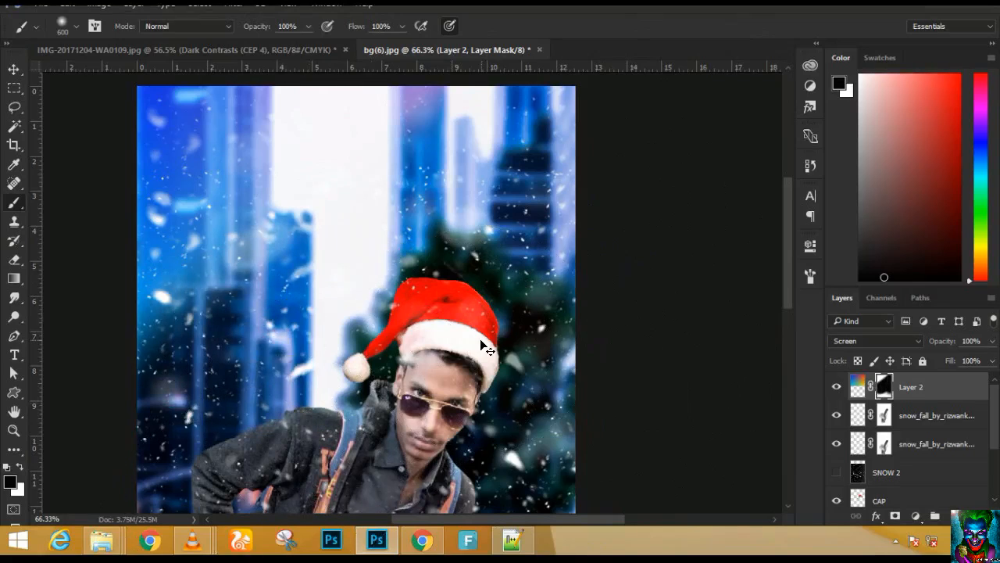
- Stretch the masked gradient layer's height to 165.15% so its color reaches further down the image
{"action": "key", "text": "ctrl+t"}
{"action": "key", "text": "ctrl+0"}
{"action": "left_click_drag", "start_coordinate": [413, 288], "coordinate": [412, 423]}
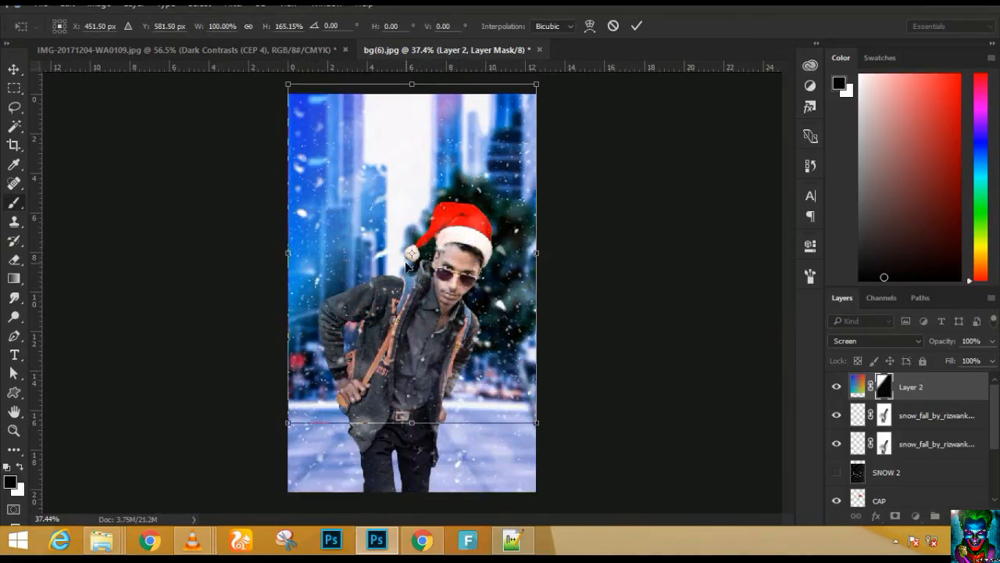
{"action": "key", "text": "Return"}
{"action": "scroll", "coordinate": [428, 293], "scroll_direction": "up", "scroll_amount": 1}
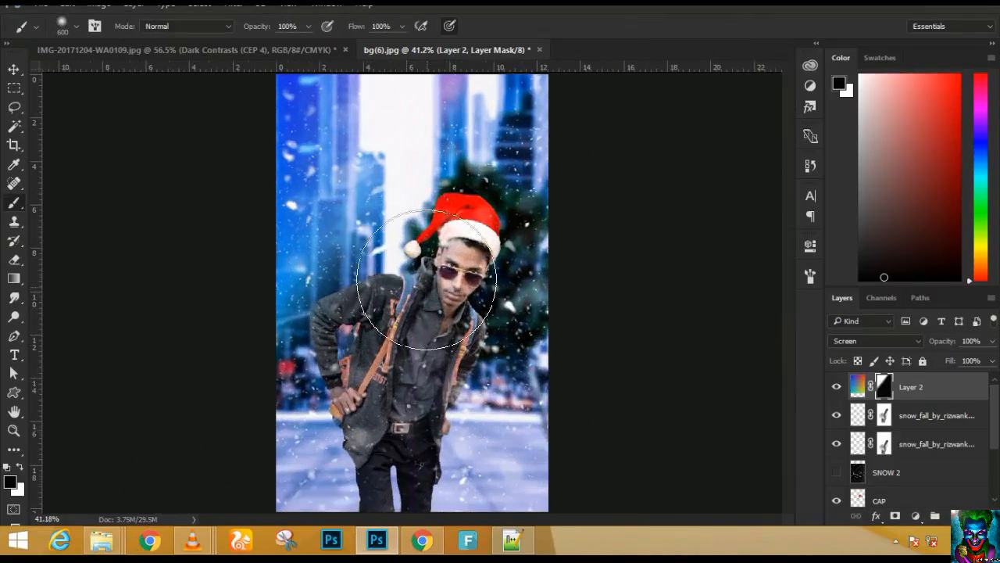
{"action": "key", "text": "v"}
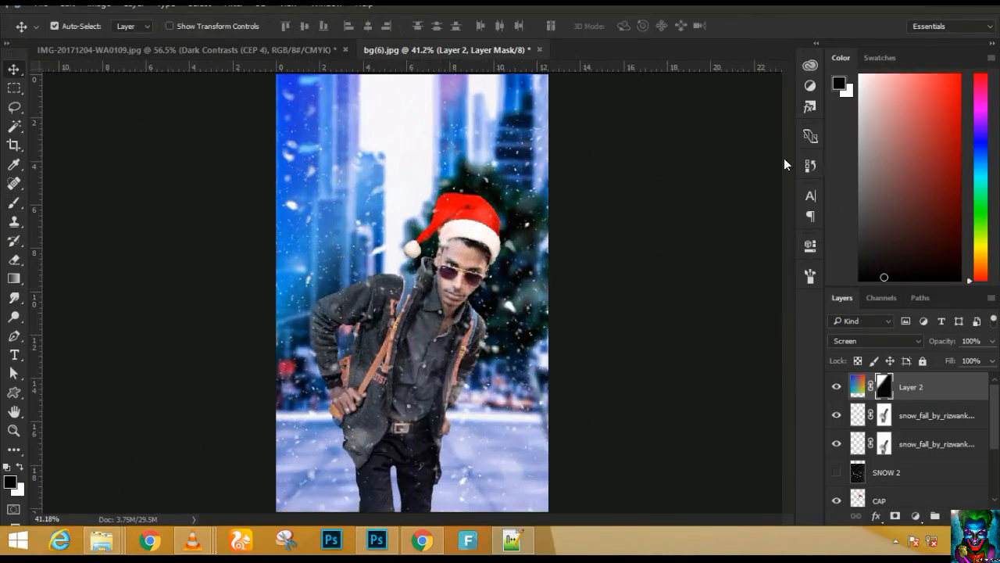
- Hide the CAP layer and both snow fall layers
{"action": "scroll", "coordinate": [880, 494], "scroll_direction": "down", "scroll_amount": 1}
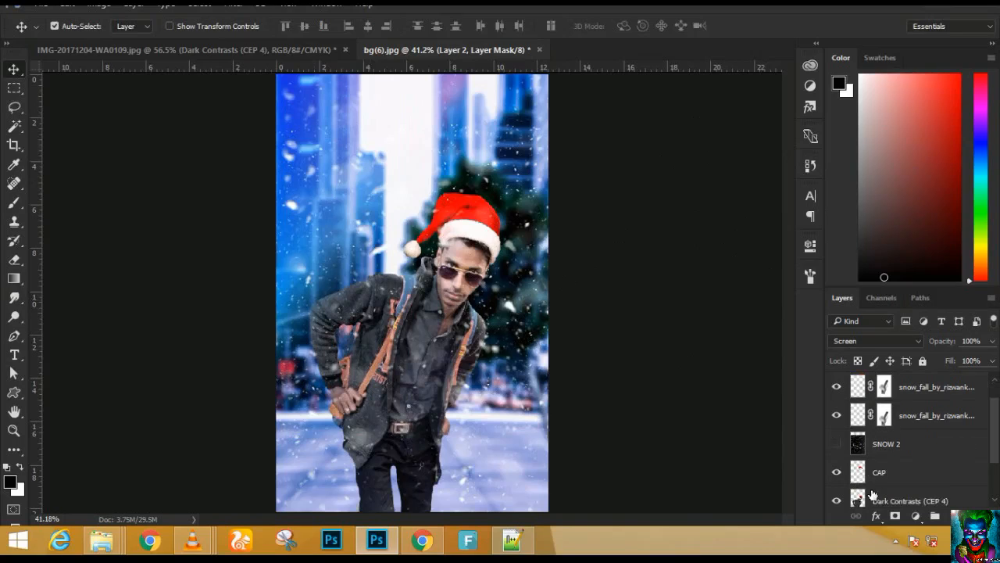
{"action": "left_click", "coordinate": [837, 472]}
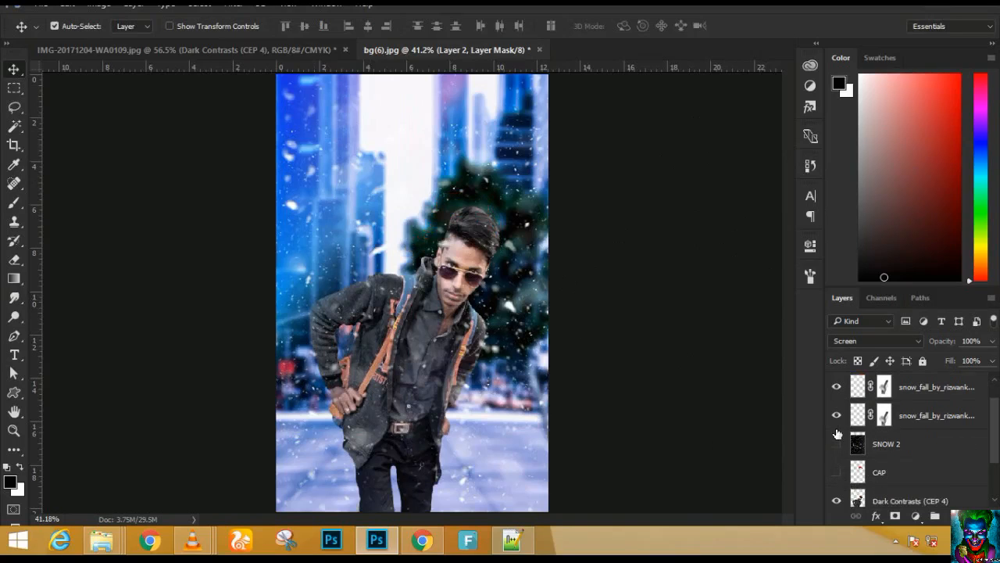
{"action": "left_click", "coordinate": [837, 386]}
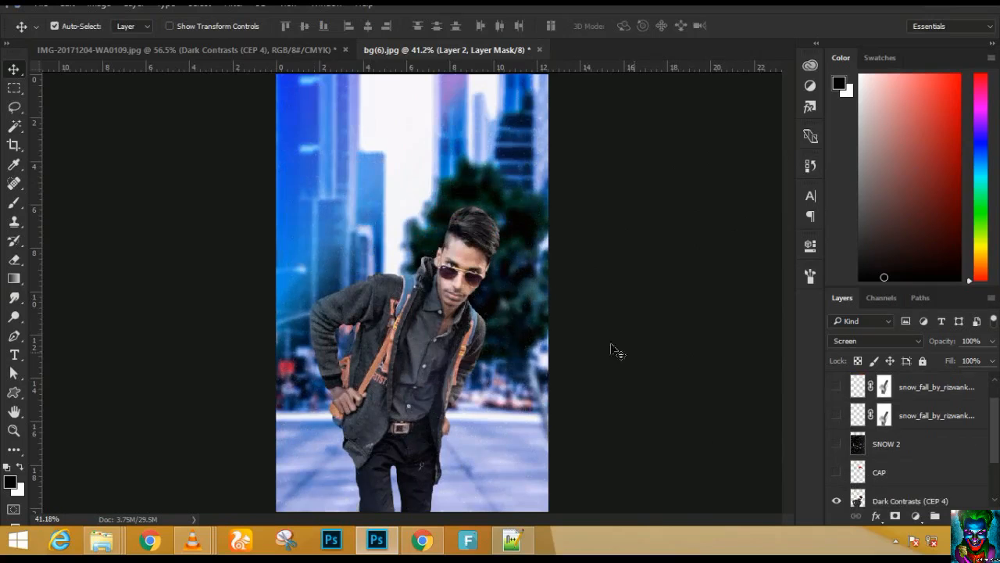
- Trace the upper edge of the sunglasses' left lens with the Pen tool in Path mode
{"action": "scroll", "coordinate": [513, 290], "scroll_direction": "up", "scroll_amount": 5}
{"action": "scroll", "coordinate": [459, 285], "scroll_direction": "up", "scroll_amount": 2}
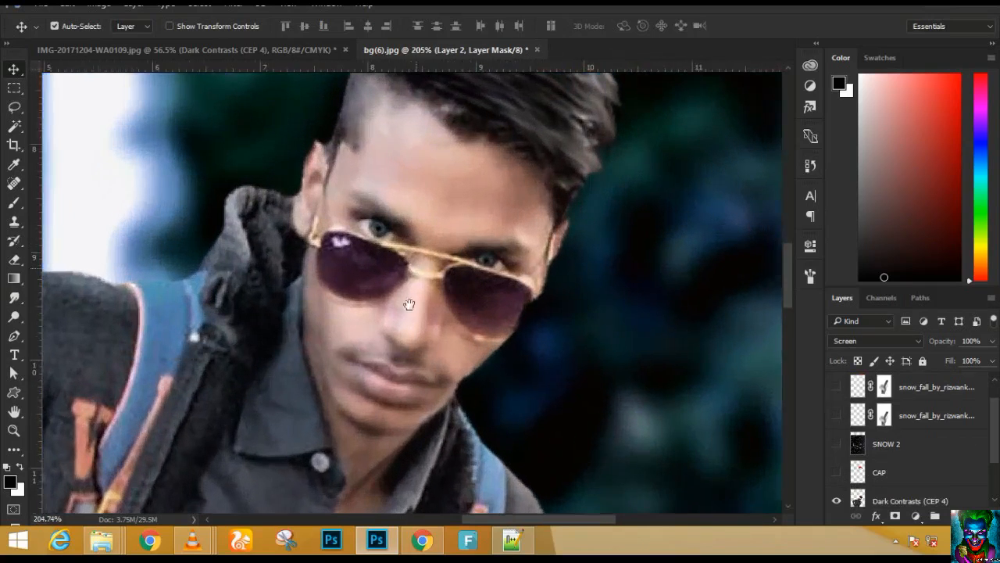
{"action": "key", "text": "p"}
{"action": "left_click_drag", "start_coordinate": [380, 334], "coordinate": [389, 358]}
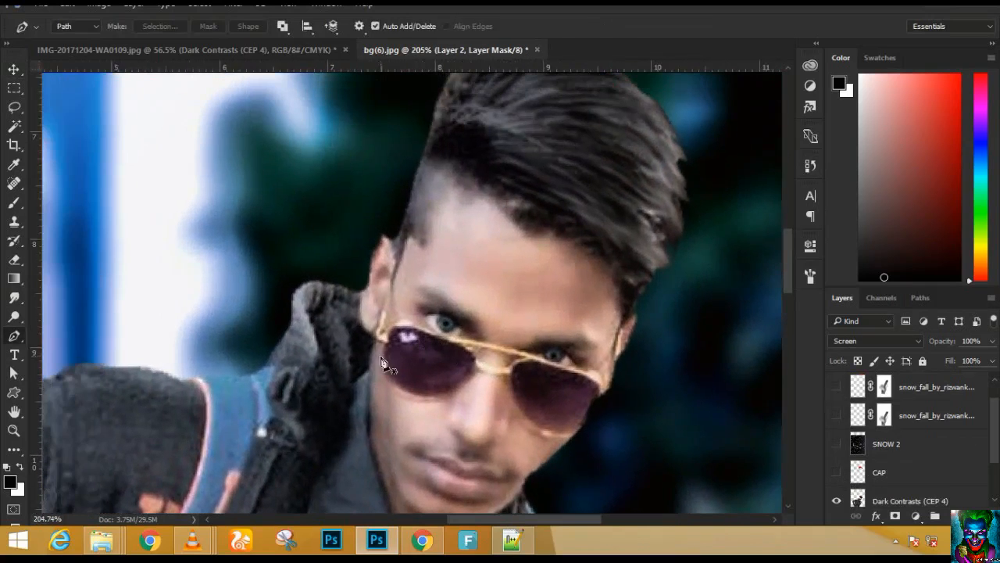
{"action": "left_click", "coordinate": [387, 358]}
{"action": "scroll", "coordinate": [387, 358], "scroll_direction": "up", "scroll_amount": 2}
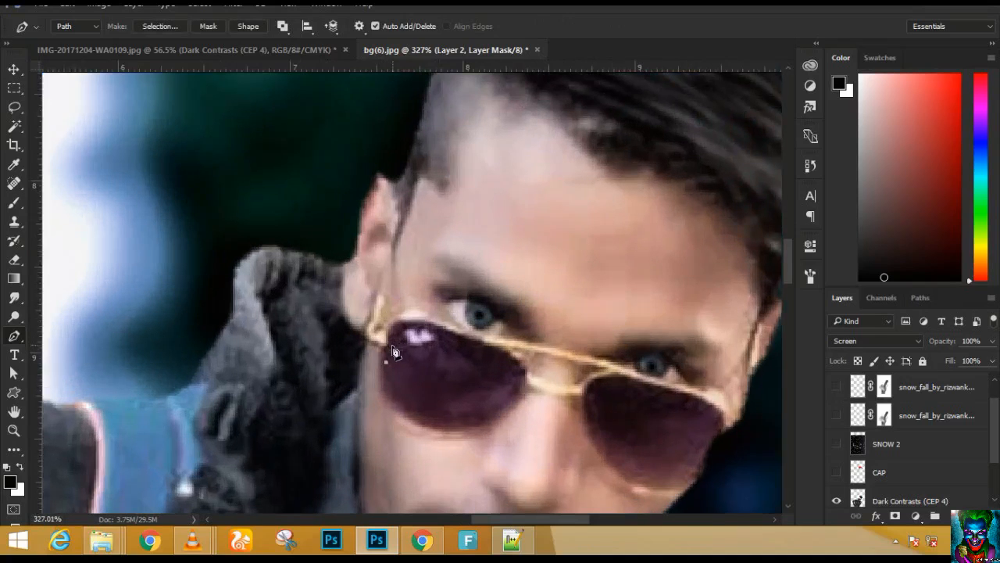
{"action": "left_click", "coordinate": [428, 325]}
{"action": "left_click_drag", "start_coordinate": [438, 329], "coordinate": [461, 337]}
{"action": "key", "text": "ctrl+z"}
{"action": "left_click", "coordinate": [463, 335]}
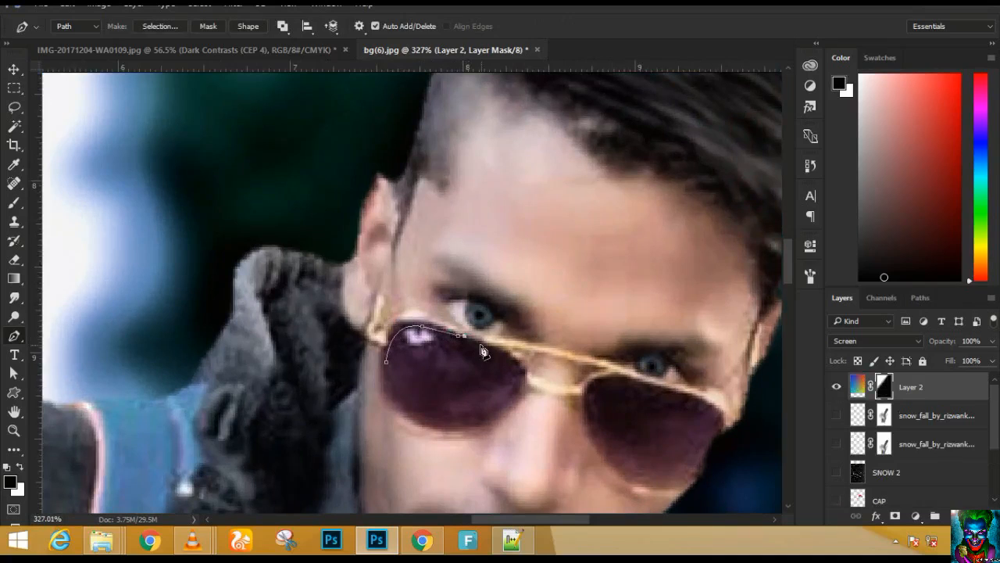
{"action": "left_click", "coordinate": [486, 346]}
{"action": "left_click", "coordinate": [501, 350]}
{"action": "left_click", "coordinate": [505, 355]}
{"action": "left_click_drag", "start_coordinate": [518, 385], "coordinate": [532, 348]}
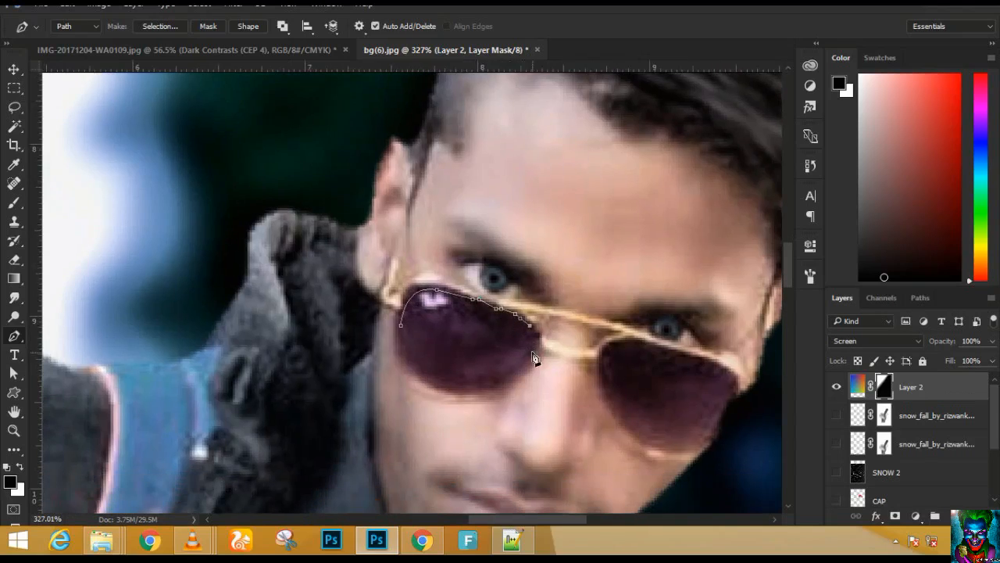
- Continue the path around the left lens's inner and lower edges and close it at the starting point
{"action": "left_click", "coordinate": [535, 340]}
{"action": "left_click", "coordinate": [523, 364]}
{"action": "left_click", "coordinate": [510, 376]}
{"action": "left_click", "coordinate": [494, 386]}
{"action": "left_click", "coordinate": [482, 393]}
{"action": "left_click", "coordinate": [455, 395]}
{"action": "left_click_drag", "start_coordinate": [400, 324], "coordinate": [405, 275]}
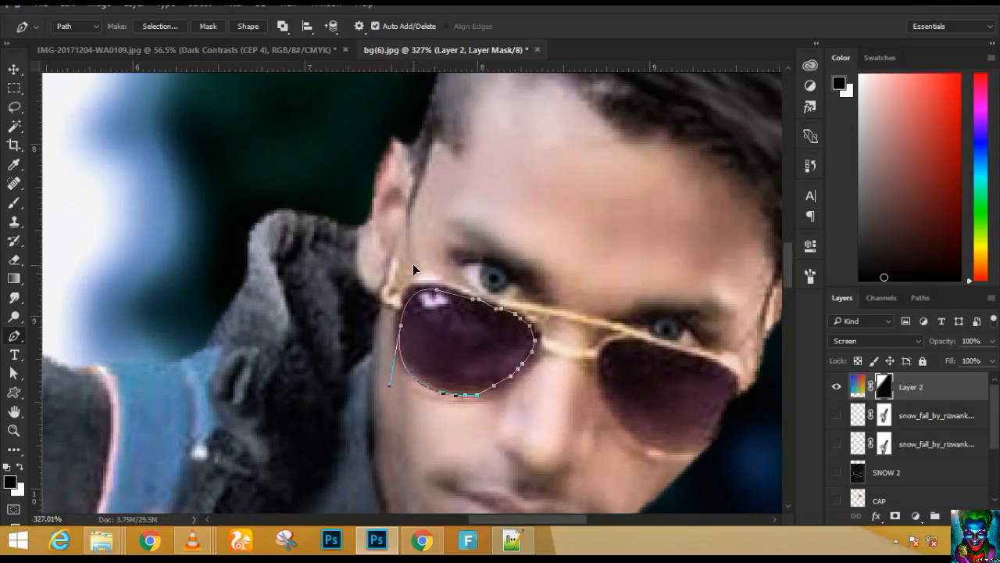
- Trace the upper edge of the sunglasses' right lens with the Pen tool
{"action": "left_click_drag", "start_coordinate": [500, 375], "coordinate": [295, 327]}
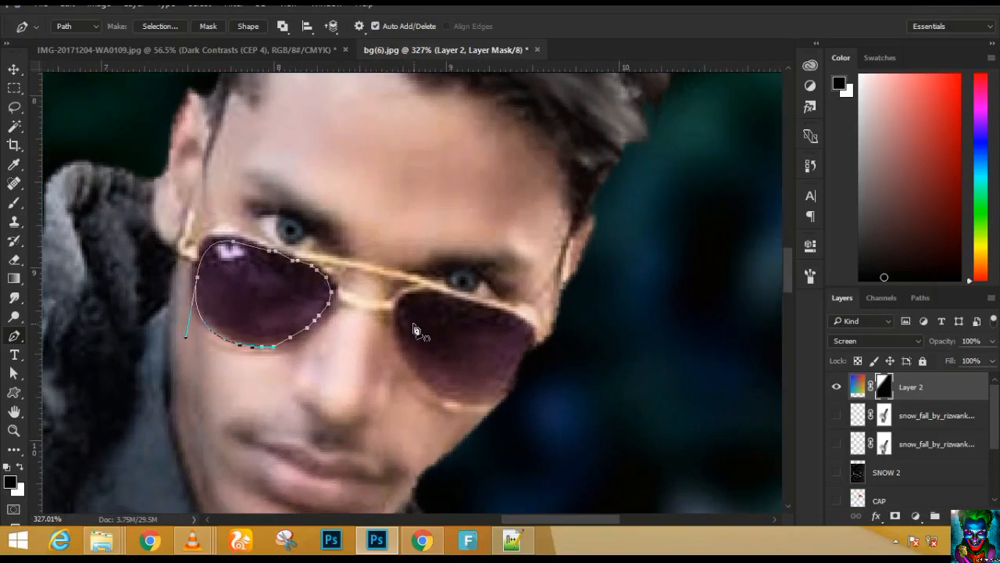
{"action": "left_click", "coordinate": [397, 305]}
{"action": "left_click", "coordinate": [442, 294]}
{"action": "left_click_drag", "start_coordinate": [482, 307], "coordinate": [483, 303]}
{"action": "left_click", "coordinate": [496, 313]}
{"action": "left_click", "coordinate": [504, 315]}
{"action": "left_click", "coordinate": [518, 322]}
{"action": "left_click", "coordinate": [528, 335]}
- Continue the path down the right lens's outer side and along its bottom, closing it at the starting point
{"action": "left_click", "coordinate": [530, 349]}
{"action": "left_click", "coordinate": [522, 365]}
{"action": "left_click", "coordinate": [515, 376]}
{"action": "left_click", "coordinate": [511, 387]}
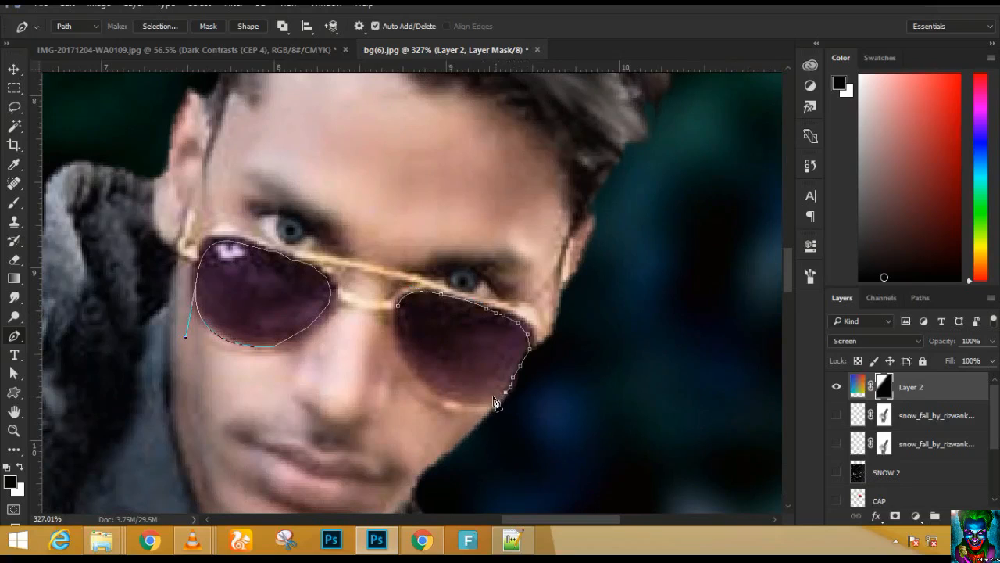
{"action": "left_click_drag", "start_coordinate": [415, 372], "coordinate": [352, 316]}
{"action": "left_click_drag", "start_coordinate": [356, 316], "coordinate": [414, 347]}
{"action": "left_click_drag", "start_coordinate": [398, 305], "coordinate": [404, 270]}
- Make the Dark Contrasts (CEP 4) layer active and convert both lens paths into a selection
{"action": "scroll", "coordinate": [404, 269], "scroll_direction": "down", "scroll_amount": 5}
{"action": "scroll", "coordinate": [414, 308], "scroll_direction": "up", "scroll_amount": 1}
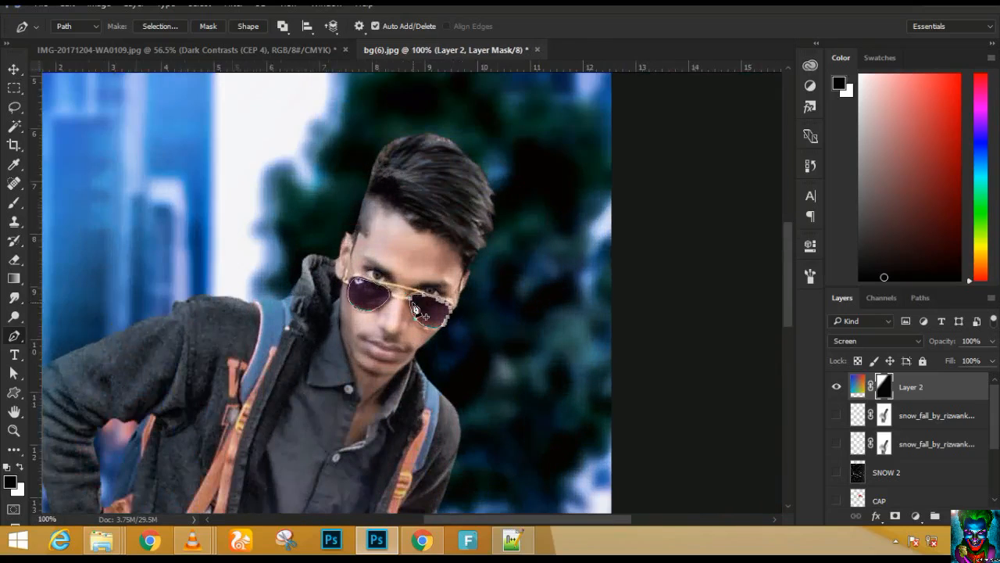
{"action": "scroll", "coordinate": [414, 308], "scroll_direction": "down", "scroll_amount": 3}
{"action": "scroll", "coordinate": [481, 291], "scroll_direction": "up", "scroll_amount": 4}
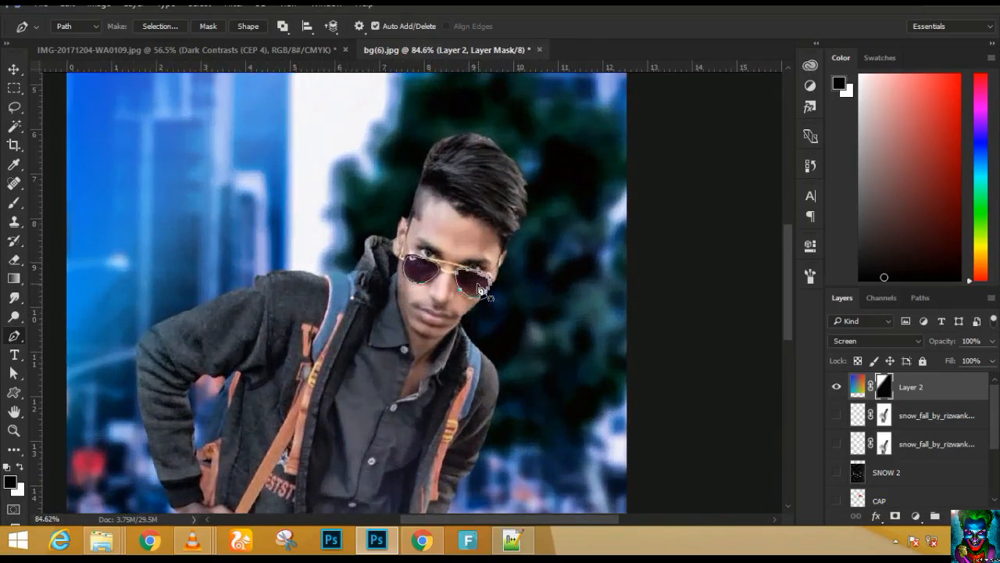
{"action": "scroll", "coordinate": [481, 291], "scroll_direction": "down", "scroll_amount": 3}
{"action": "scroll", "coordinate": [494, 258], "scroll_direction": "up", "scroll_amount": 3}
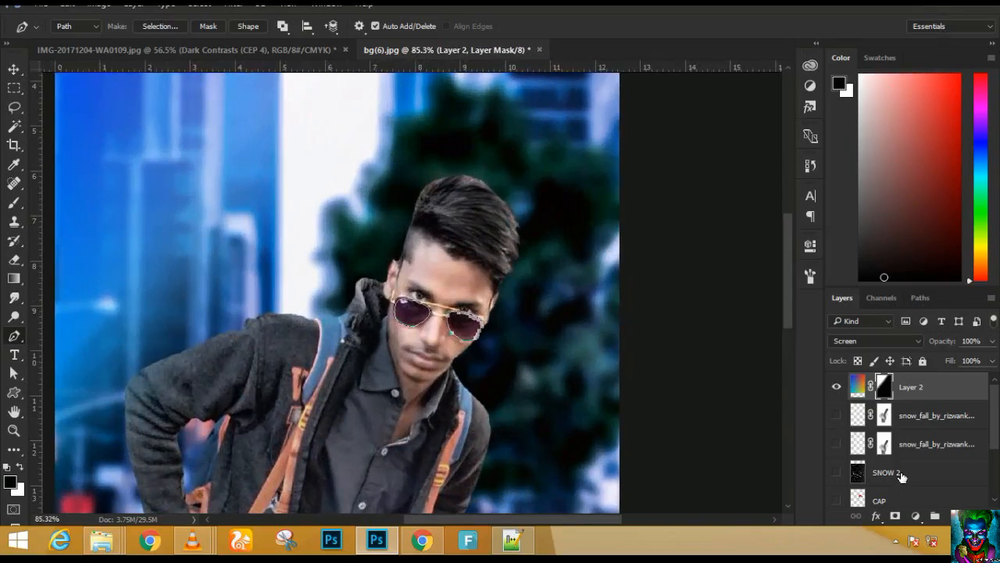
{"action": "scroll", "coordinate": [901, 476], "scroll_direction": "down", "scroll_amount": 1}
{"action": "double_click", "coordinate": [907, 444]}
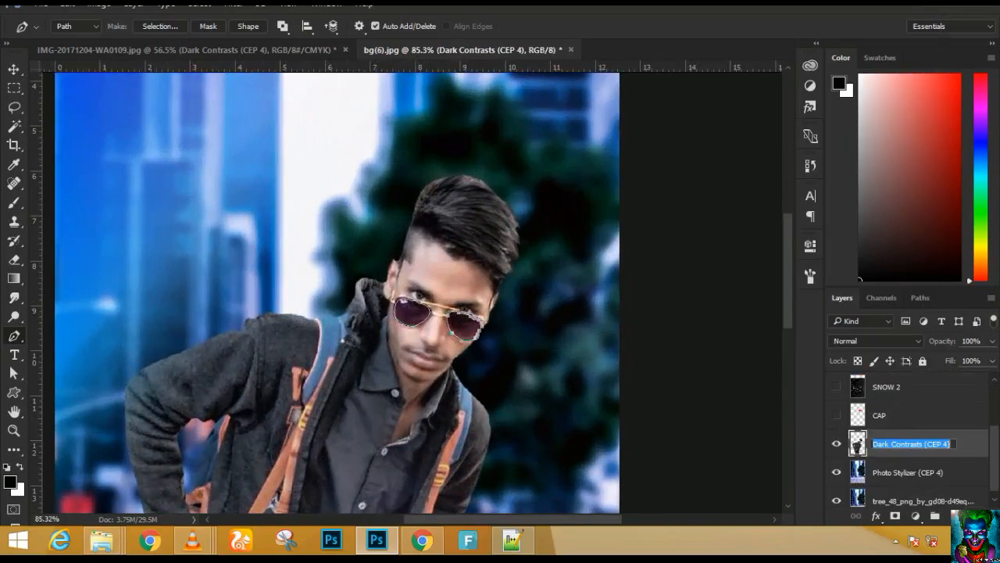
{"action": "left_click", "coordinate": [971, 453]}
{"action": "key", "text": "ctrl+Return"}
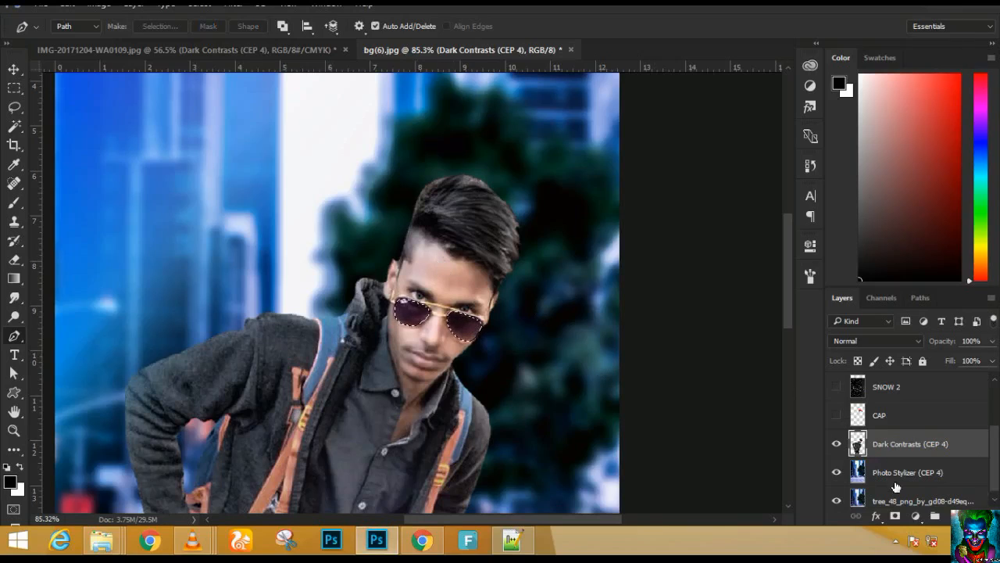
- Create a new layer above Dark Contrasts (CEP 4) and brush blue 0054d2 over the selected sunglasses lenses
{"action": "left_click", "coordinate": [954, 516]}
{"action": "key", "text": "b"}
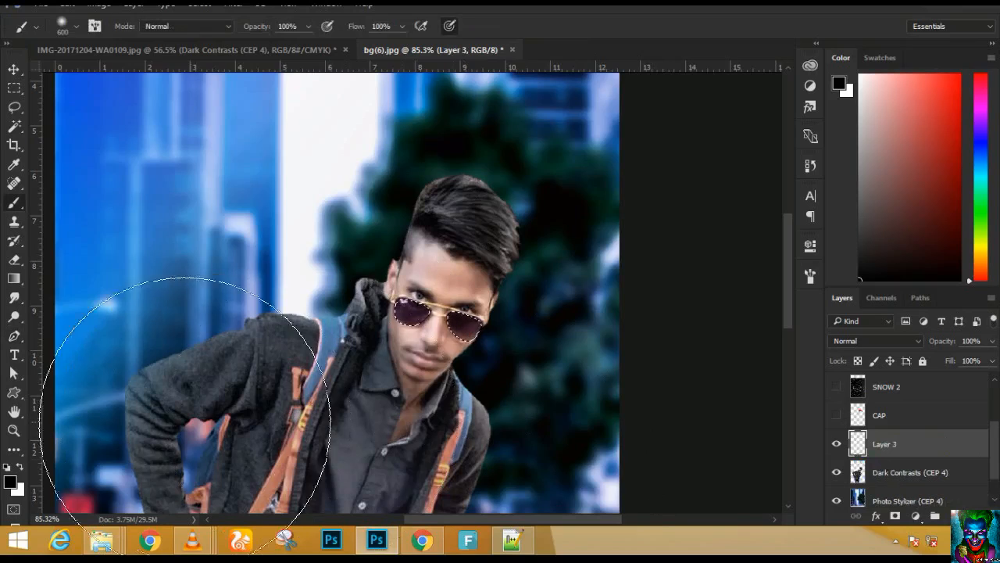
{"action": "left_click", "coordinate": [10, 480]}
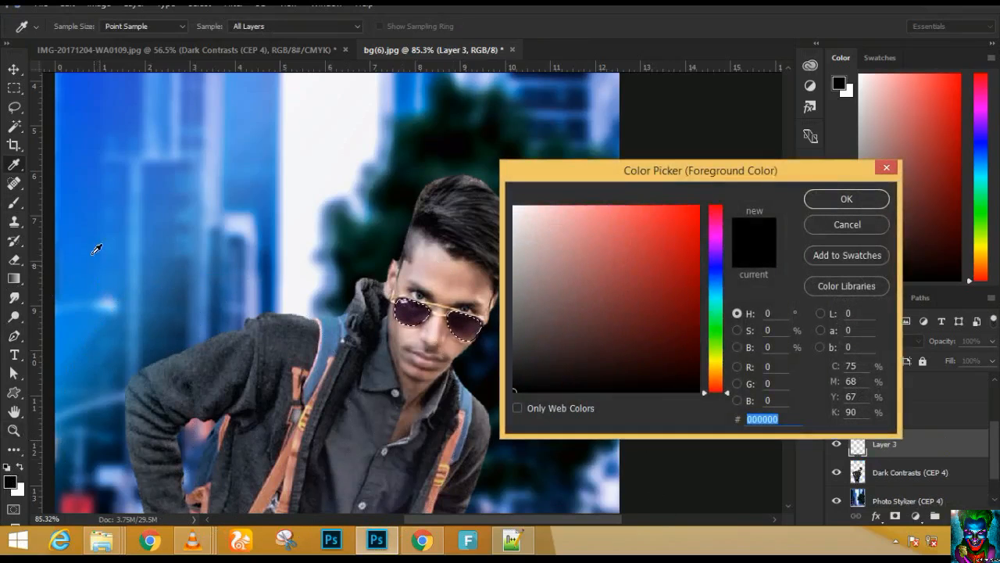
{"action": "left_click", "coordinate": [119, 196]}
{"action": "mouse_move", "coordinate": [689, 246]}
{"action": "left_mouse_down"}
{"action": "mouse_move", "coordinate": [686, 233]}
{"action": "mouse_move", "coordinate": [701, 236]}
{"action": "mouse_move", "coordinate": [718, 290]}
{"action": "mouse_move", "coordinate": [720, 280]}
{"action": "left_mouse_up"}
{"action": "left_click", "coordinate": [709, 241]}
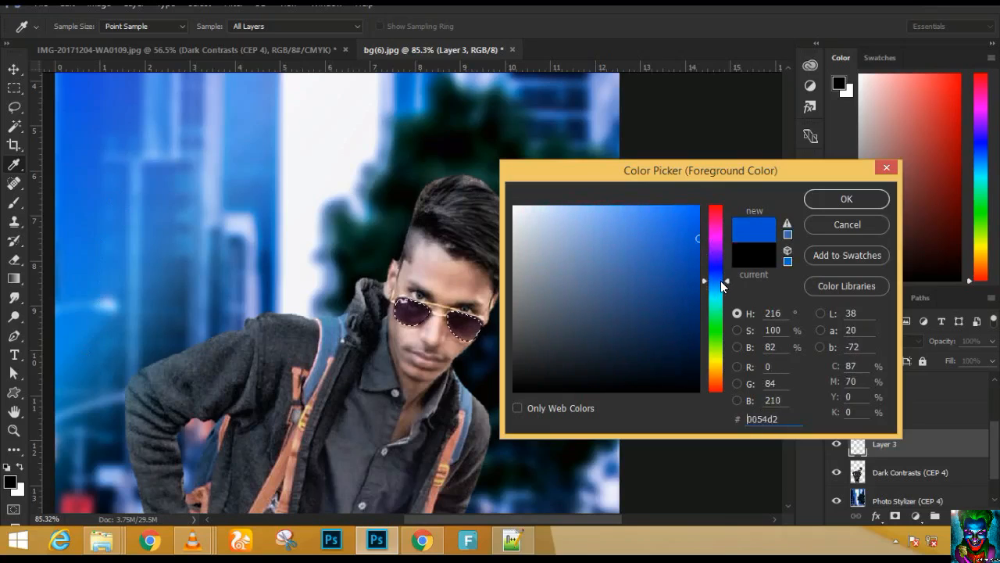
{"action": "left_click", "coordinate": [842, 190]}
{"action": "key", "text": "b"}
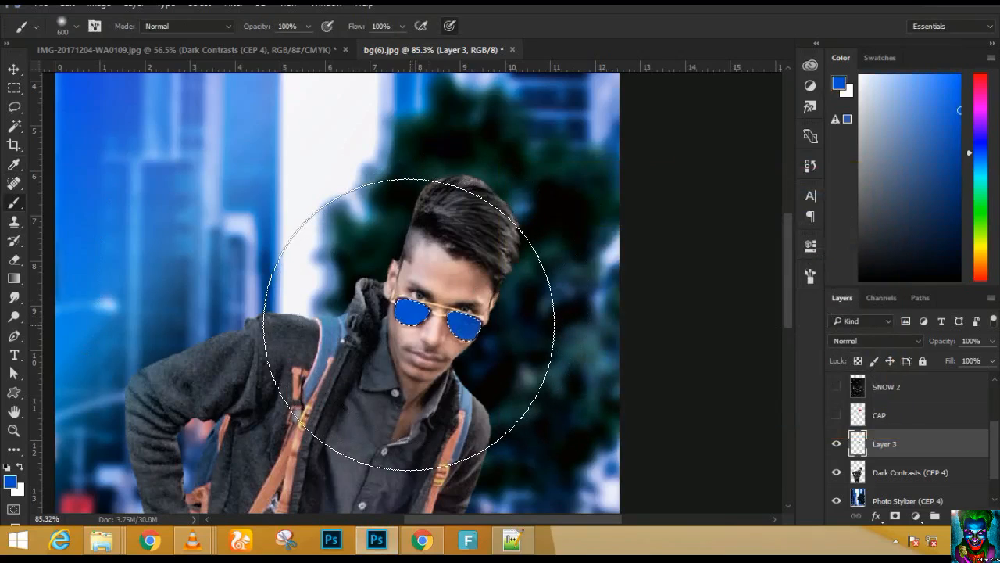
- Repaint the selected lenses on Layer 3 with the brighter blue 04a3ff and clear the selection
{"action": "left_click", "coordinate": [11, 483]}
{"action": "left_click", "coordinate": [679, 210]}
{"action": "left_click_drag", "start_coordinate": [679, 210], "coordinate": [697, 207]}
{"action": "left_click_drag", "start_coordinate": [715, 277], "coordinate": [715, 287]}
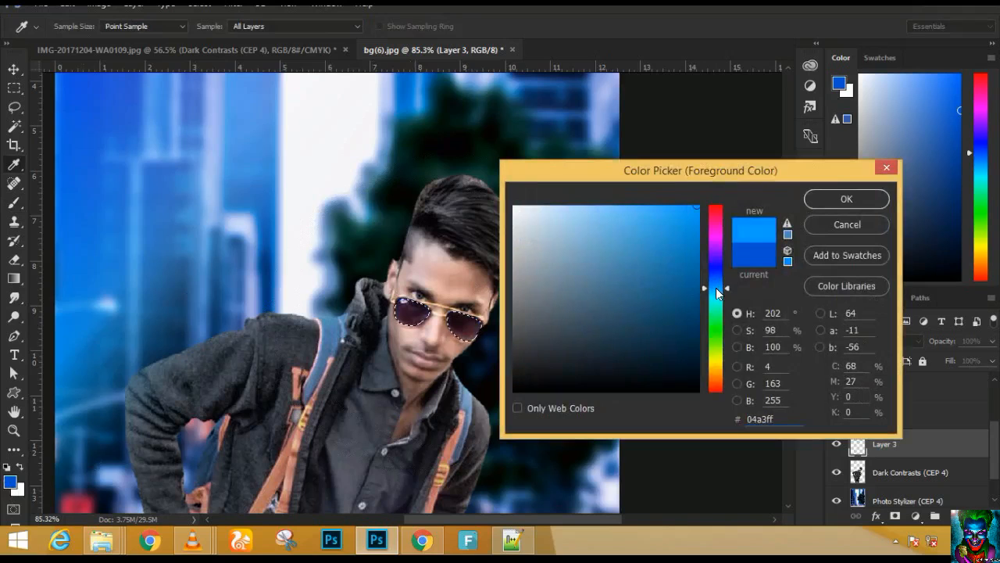
{"action": "left_click", "coordinate": [846, 199]}
{"action": "left_click", "coordinate": [455, 317]}
{"action": "key", "text": "ctrl+d"}
- Try the Color Burn blending mode on the blue lens layer
{"action": "scroll", "coordinate": [383, 270], "scroll_direction": "down", "scroll_amount": 1}
{"action": "scroll", "coordinate": [383, 270], "scroll_direction": "down", "scroll_amount": 6}
{"action": "scroll", "coordinate": [527, 239], "scroll_direction": "up", "scroll_amount": 1}
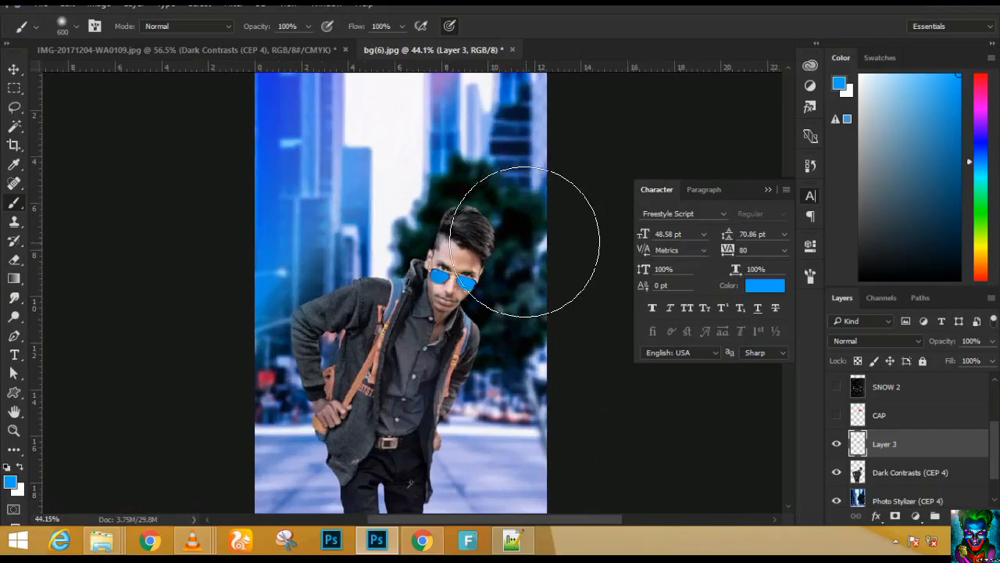
{"action": "left_click", "coordinate": [768, 191]}
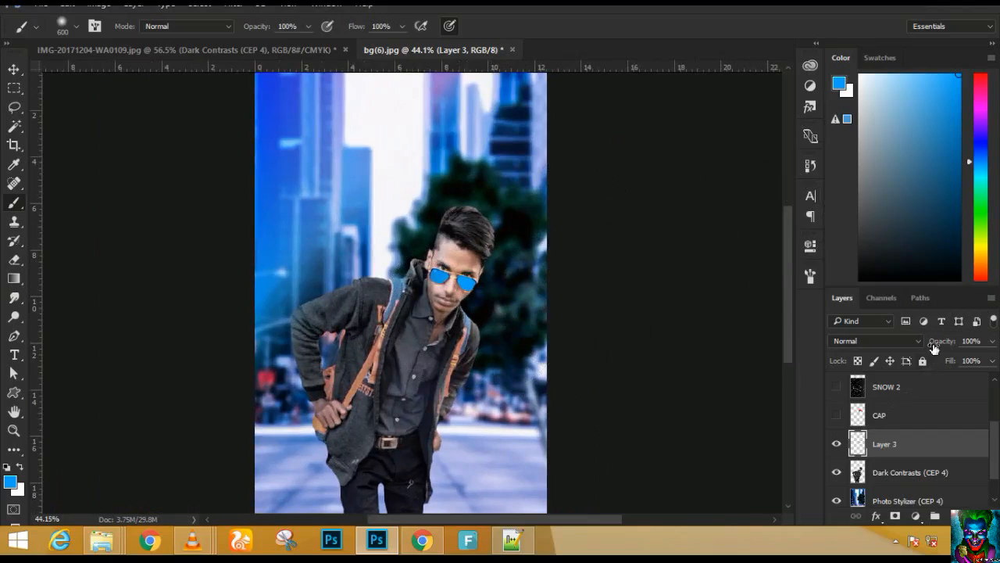
{"action": "left_click", "coordinate": [893, 340]}
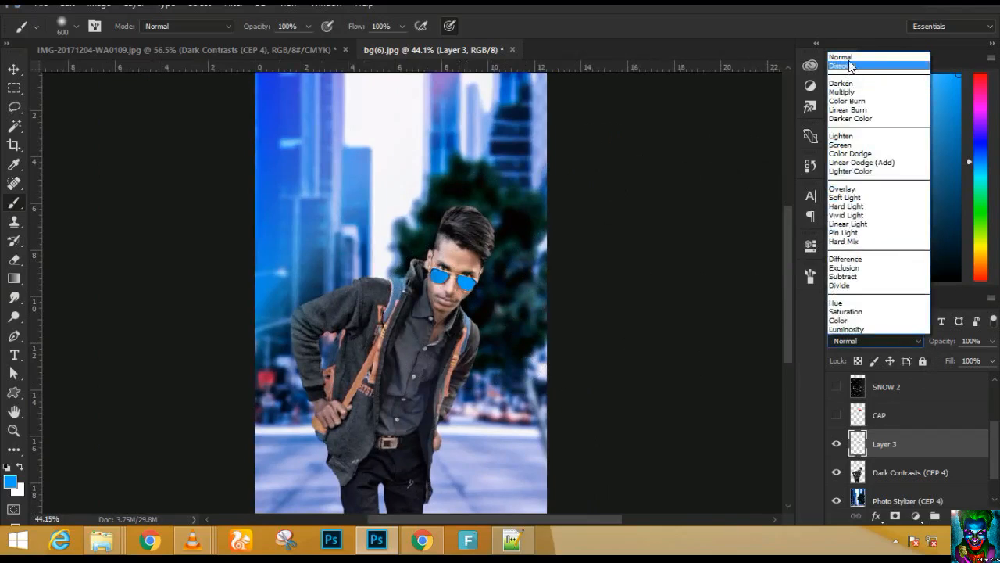
{"action": "left_click", "coordinate": [849, 66]}
{"action": "key", "text": "Down"}
{"action": "key", "text": "Down"}
{"action": "key", "text": "Down"}
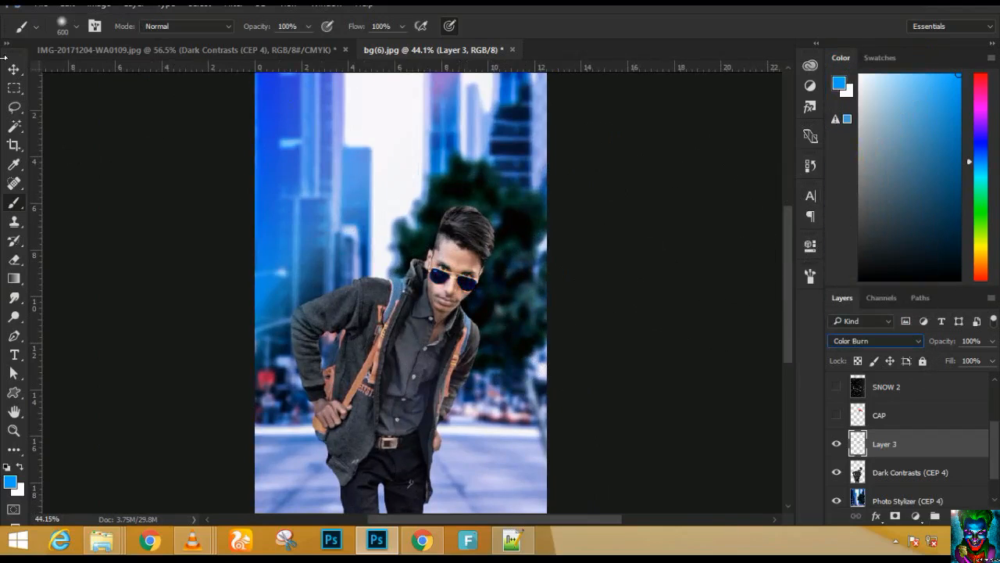
- Set the blending mode of Layer 3 to Soft Light so the blue tints the lenses
{"action": "left_click", "coordinate": [12, 71]}
{"action": "left_click", "coordinate": [867, 344]}
{"action": "left_click", "coordinate": [866, 344]}
{"action": "key", "text": "Down"}
{"action": "key", "text": "Down"}
{"action": "key", "text": "Down"}
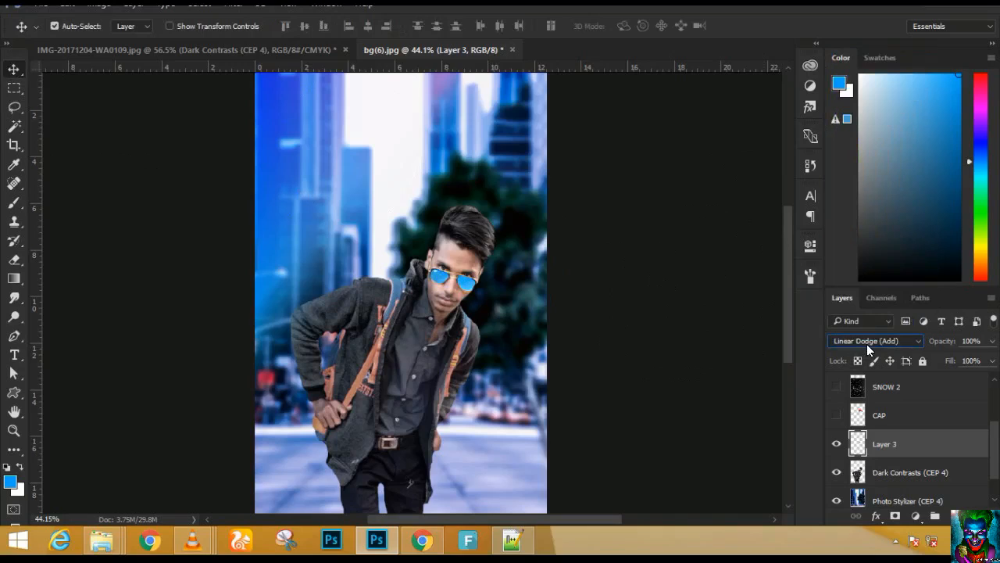
{"action": "key", "text": "Down"}
{"action": "key", "text": "Down"}
{"action": "key", "text": "Down"}
{"action": "key", "text": "Down"}
{"action": "key", "text": "Up"}
- Compare the blue-tinted lenses in bg(6).jpg with the original sunglasses in IMG-20171204-WA0109.jpg
{"action": "key", "text": "ctrl+plus"}
{"action": "key", "text": "ctrl+plus"}
{"action": "key", "text": "ctrl+plus"}
{"action": "key", "text": "ctrl+plus"}
{"action": "key", "text": "ctrl+plus"}
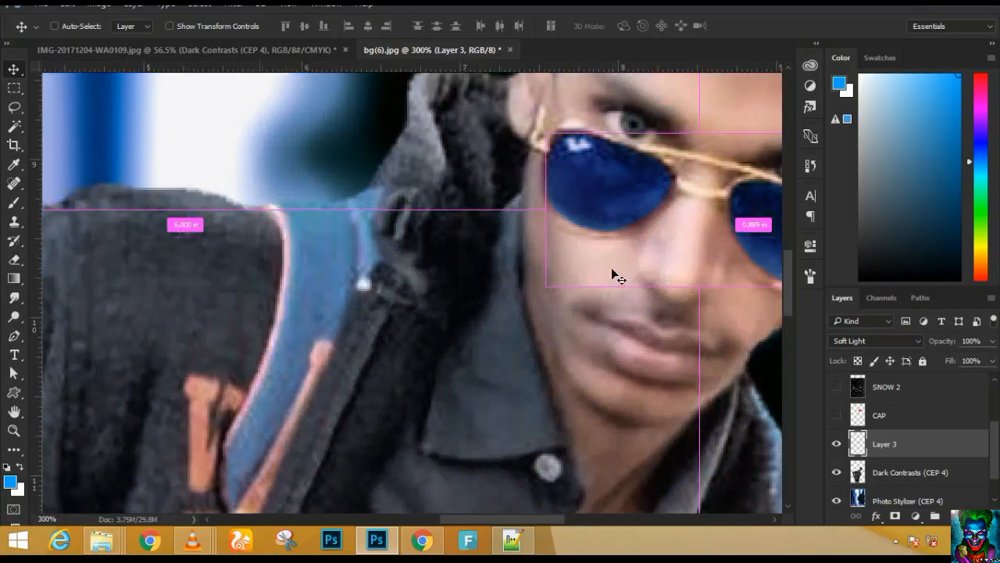
{"action": "left_click_drag", "start_coordinate": [556, 308], "coordinate": [354, 346]}
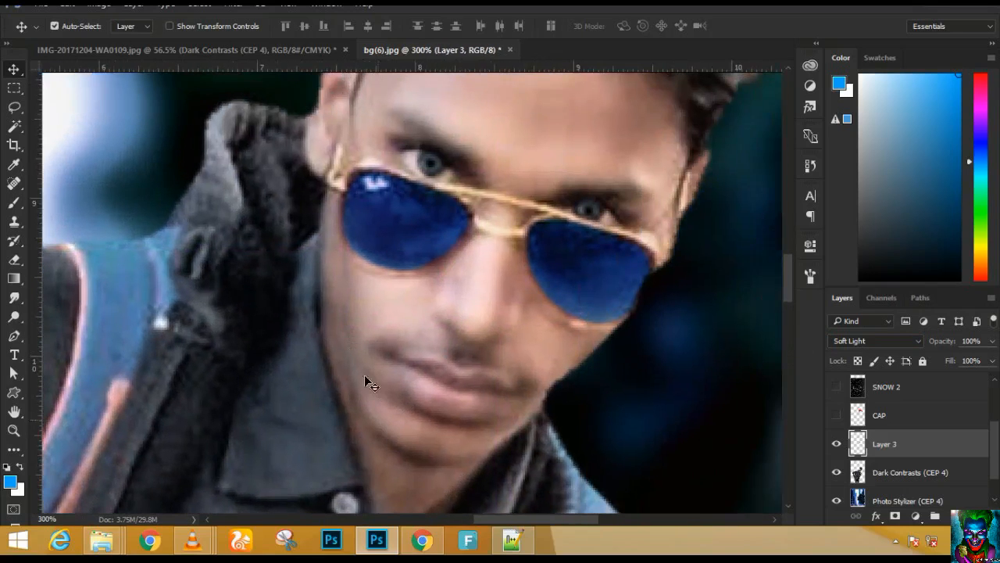
{"action": "left_click", "coordinate": [247, 43]}
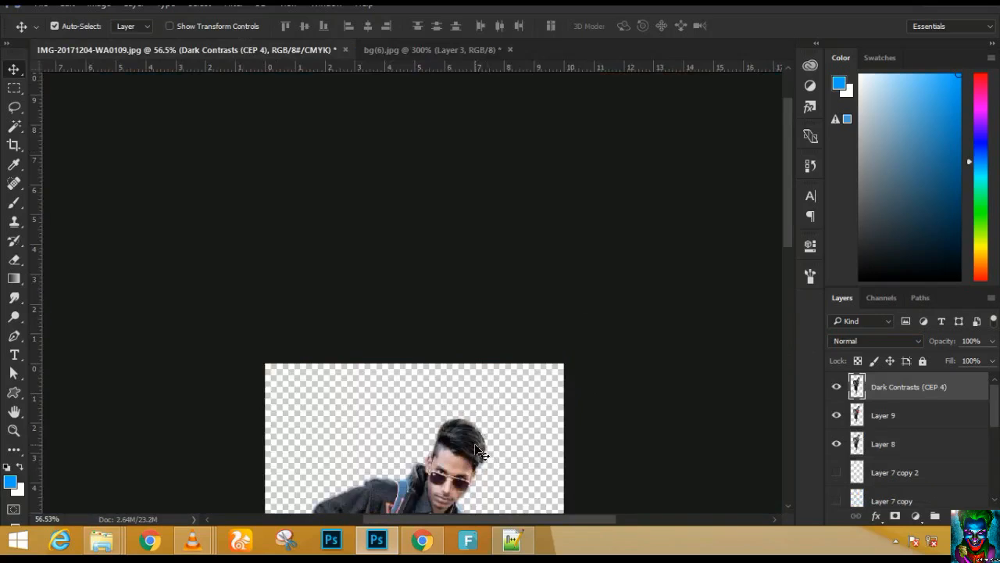
{"action": "scroll", "coordinate": [475, 443], "scroll_direction": "down", "scroll_amount": 3}
{"action": "scroll", "coordinate": [500, 176], "scroll_direction": "up", "scroll_amount": 8}
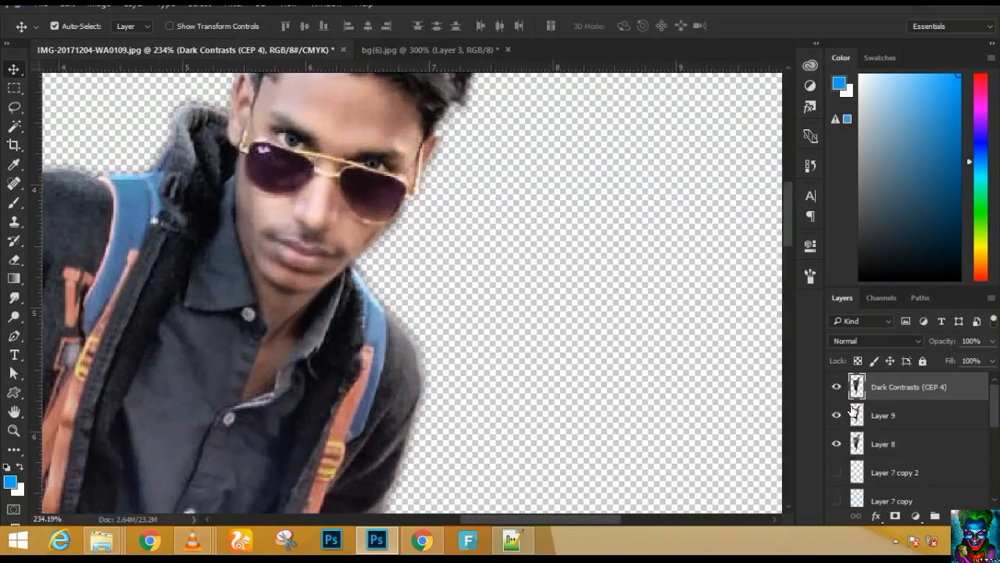
{"action": "scroll", "coordinate": [337, 198], "scroll_direction": "down", "scroll_amount": 2}
{"action": "scroll", "coordinate": [406, 93], "scroll_direction": "up", "scroll_amount": 1}
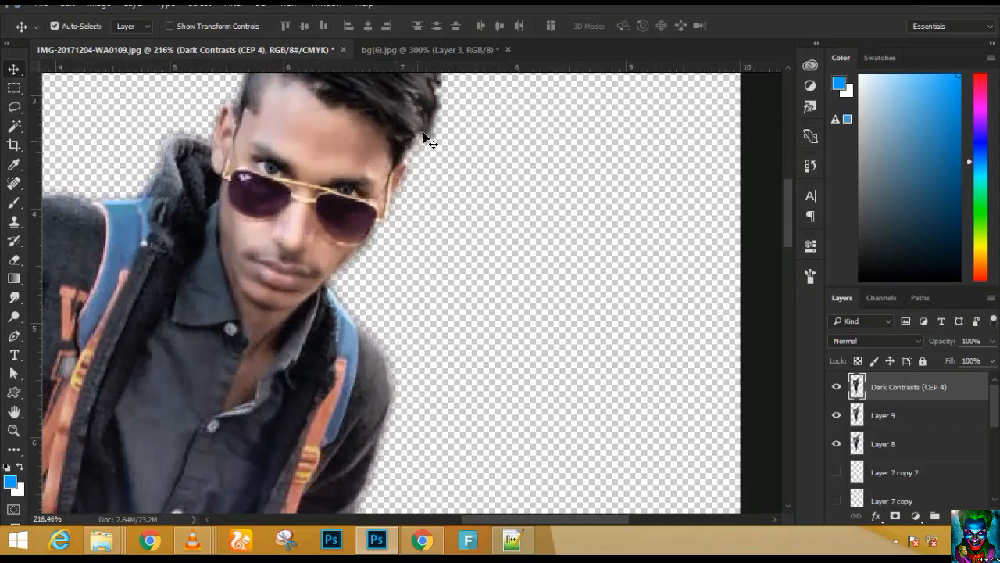
{"action": "left_click", "coordinate": [458, 49]}
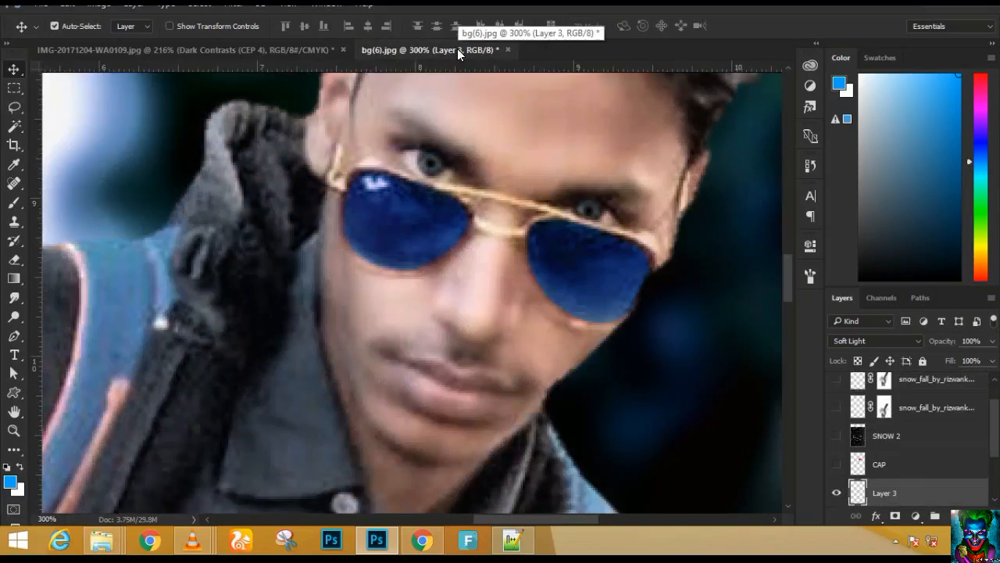
{"action": "left_click", "coordinate": [303, 50]}
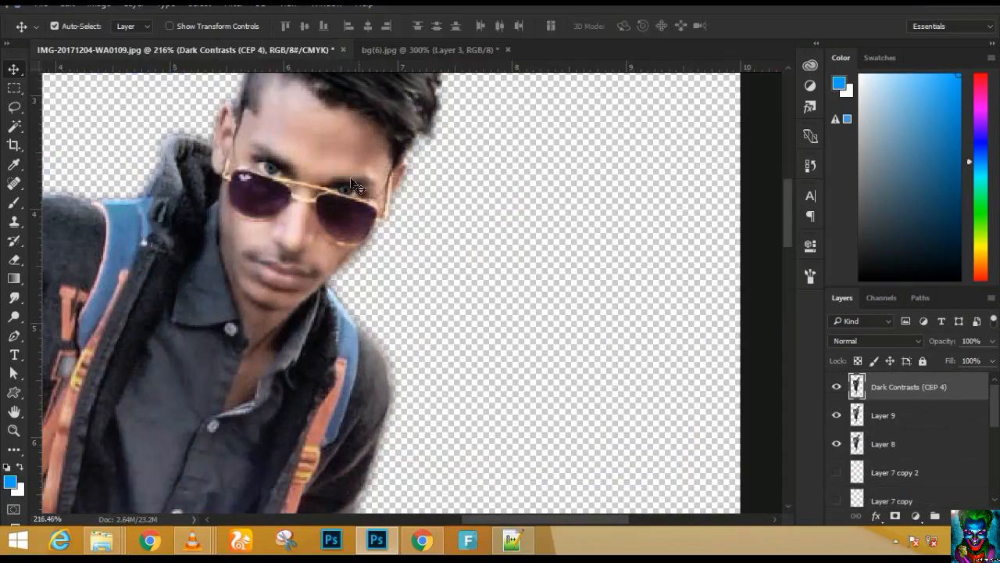
{"action": "scroll", "coordinate": [367, 265], "scroll_direction": "up", "scroll_amount": 3}
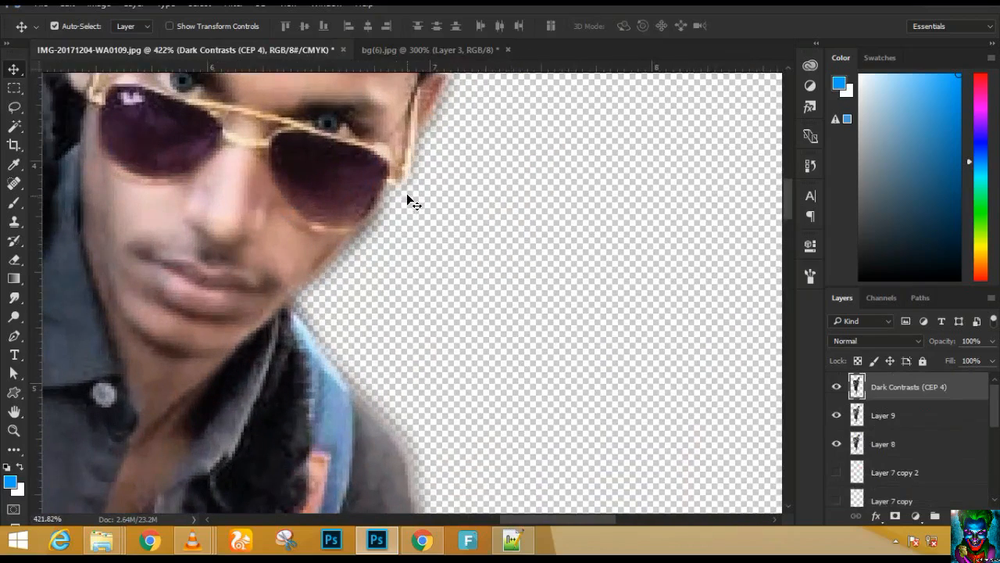
{"action": "left_click", "coordinate": [429, 49]}
{"action": "scroll", "coordinate": [466, 249], "scroll_direction": "down", "scroll_amount": 2}
{"action": "scroll", "coordinate": [466, 249], "scroll_direction": "down", "scroll_amount": 4}
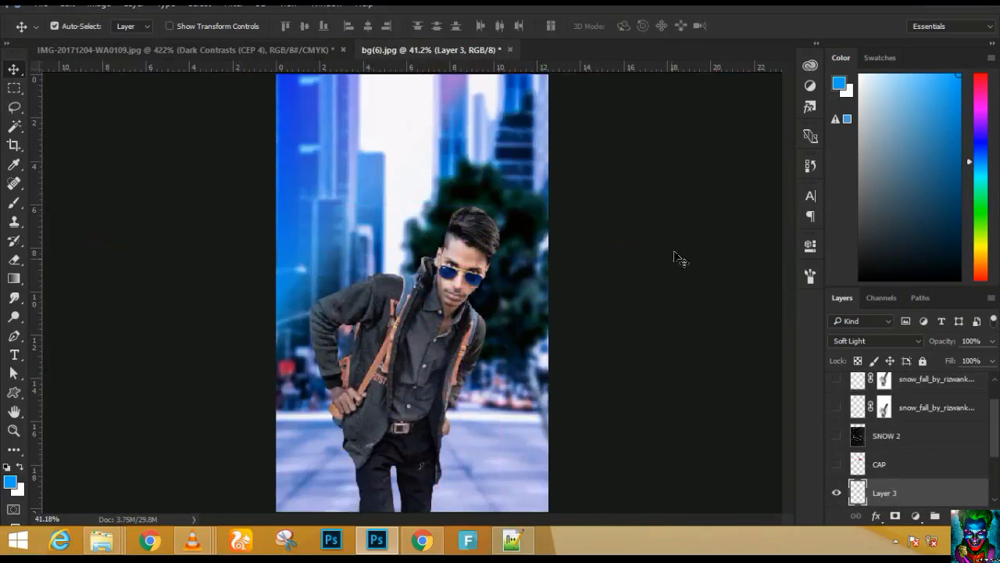
- Show both snow_fall layers, preview SNOW 2 before hiding it again, and examine the snow on the photo
{"action": "scroll", "coordinate": [478, 263], "scroll_direction": "up", "scroll_amount": 1}
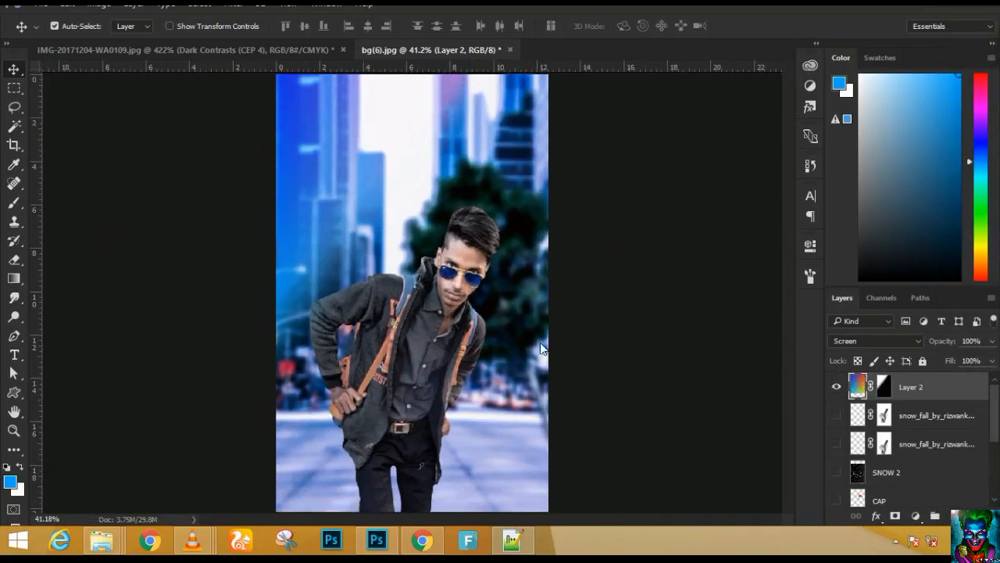
{"action": "left_click", "coordinate": [834, 473]}
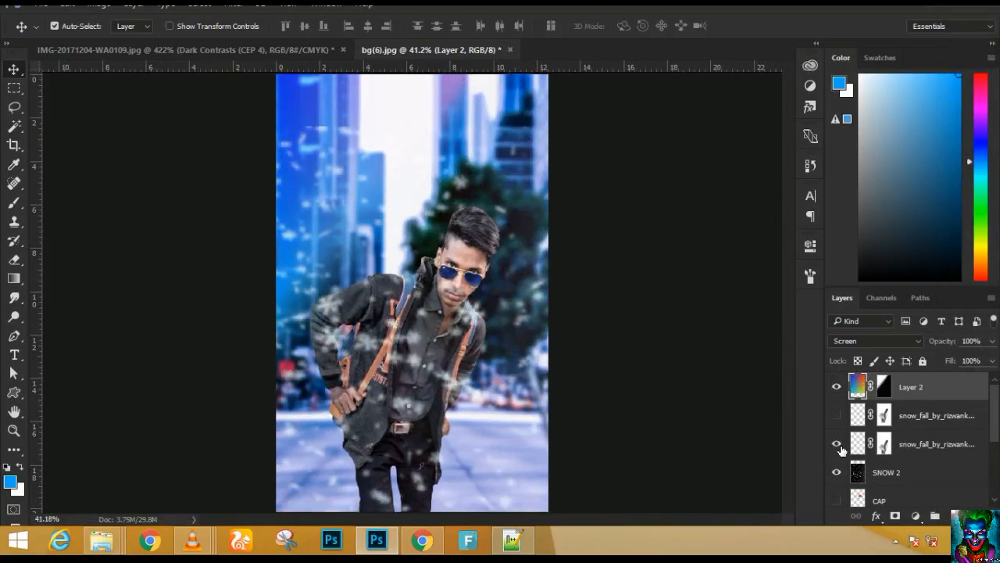
{"action": "left_click", "coordinate": [836, 415]}
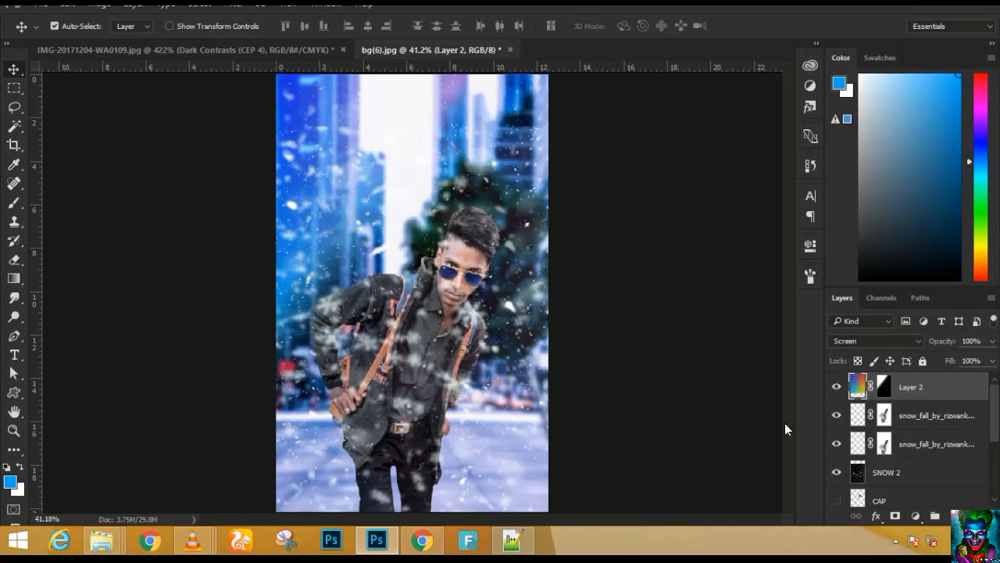
{"action": "left_click", "coordinate": [834, 472]}
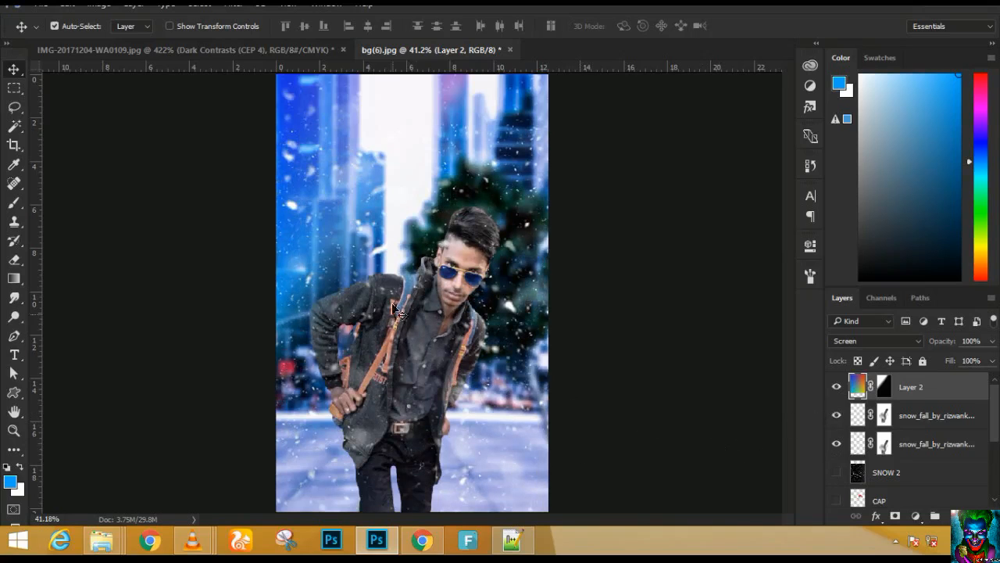
{"action": "scroll", "coordinate": [412, 159], "scroll_direction": "up", "scroll_amount": 9}
{"action": "scroll", "coordinate": [478, 167], "scroll_direction": "up", "scroll_amount": 1}
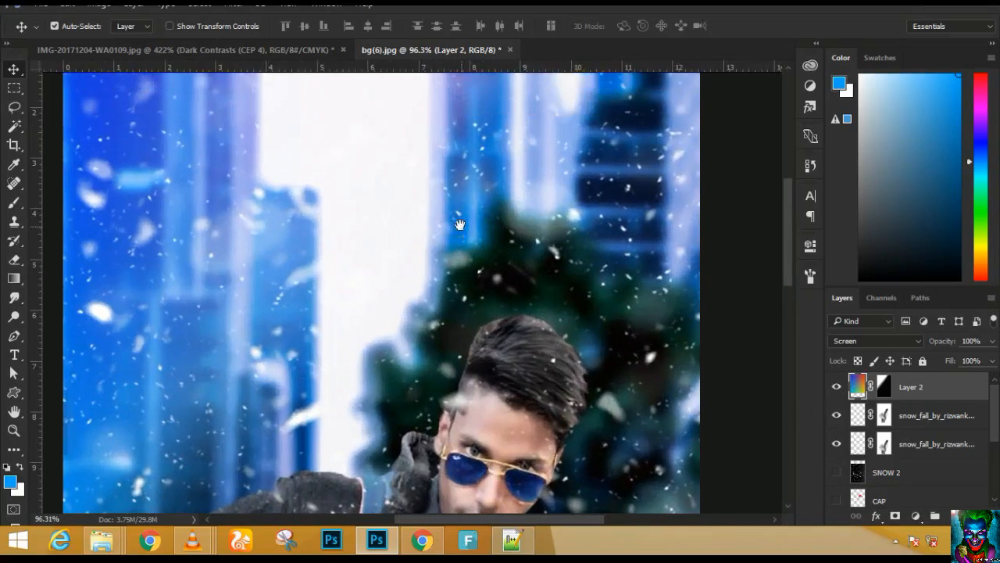
{"action": "scroll", "coordinate": [460, 224], "scroll_direction": "down", "scroll_amount": 4}
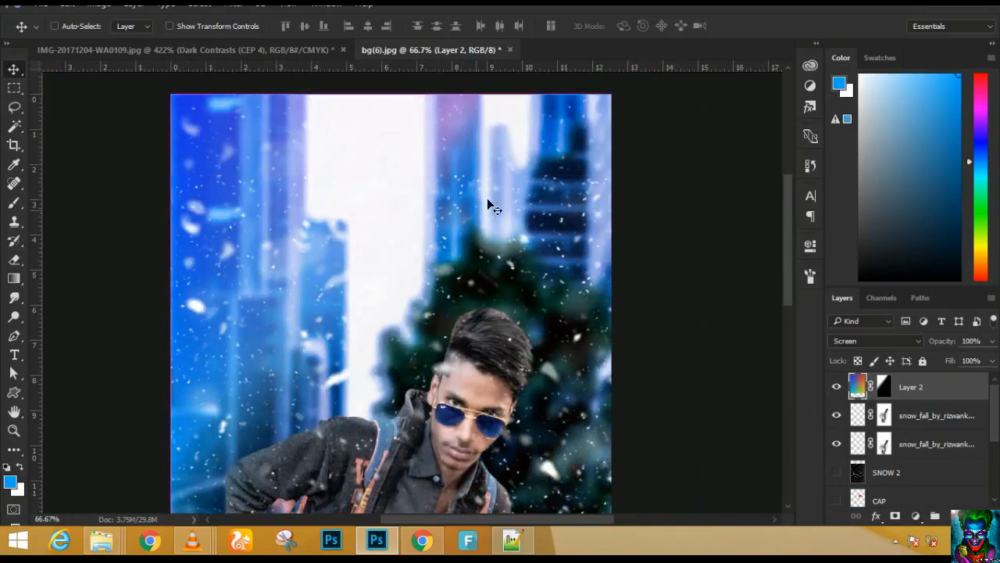
{"action": "scroll", "coordinate": [476, 205], "scroll_direction": "down", "scroll_amount": 4}
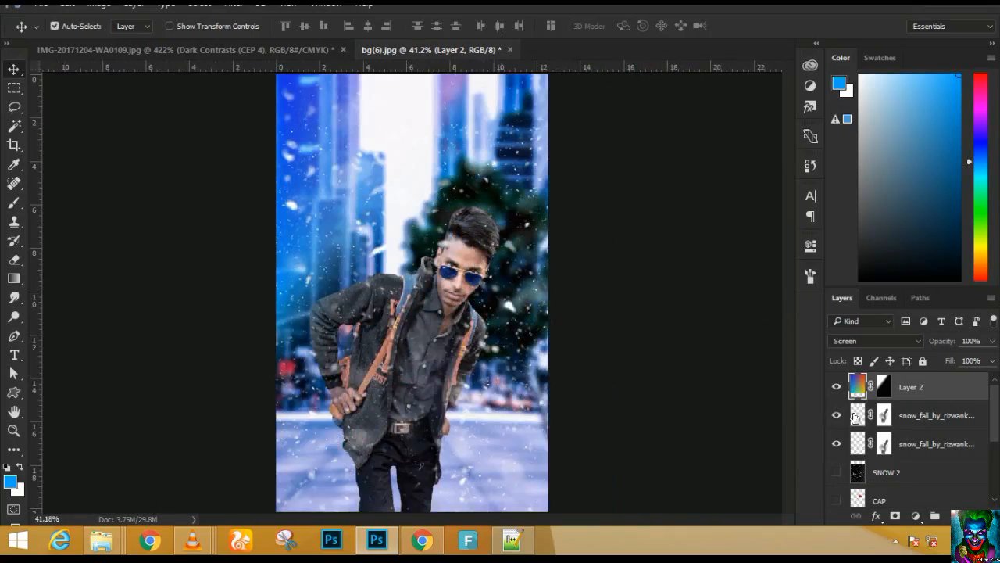
- Duplicate the Layer 2 gradient and flip the copy vertically and horizontally over the lower-right part of the photo
{"action": "key", "text": "ctrl+j"}
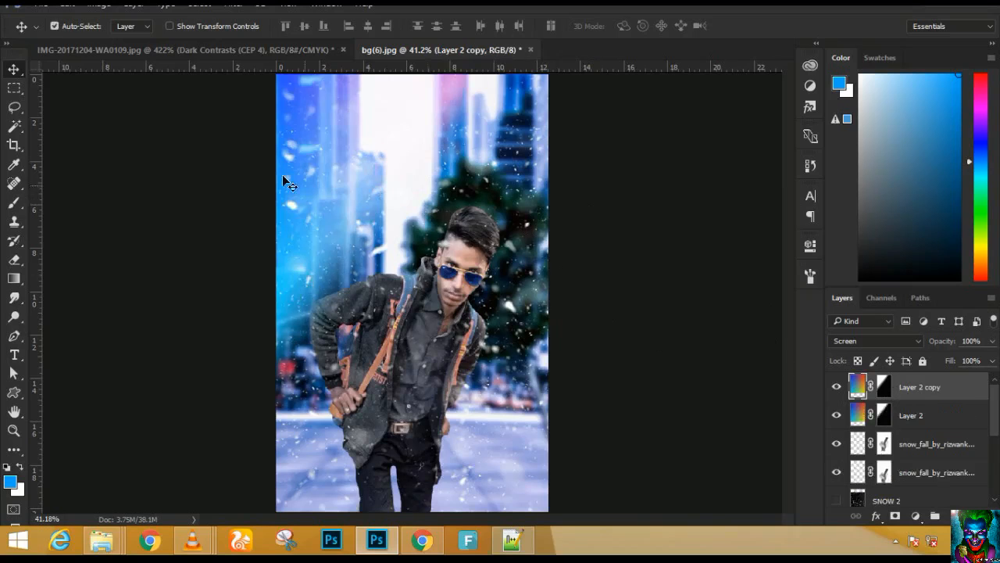
{"action": "left_click_drag", "start_coordinate": [368, 221], "coordinate": [450, 365]}
{"action": "key", "text": "ctrl+t"}
{"action": "right_click", "coordinate": [451, 365]}
{"action": "left_click", "coordinate": [500, 354]}
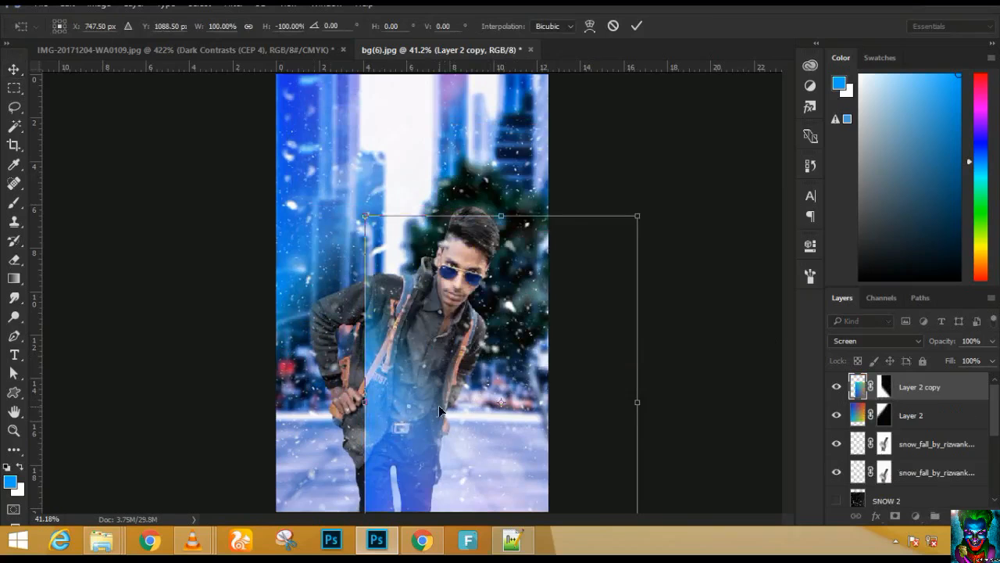
{"action": "right_click", "coordinate": [439, 404]}
{"action": "left_click", "coordinate": [506, 375]}
{"action": "left_click_drag", "start_coordinate": [537, 421], "coordinate": [474, 388]}
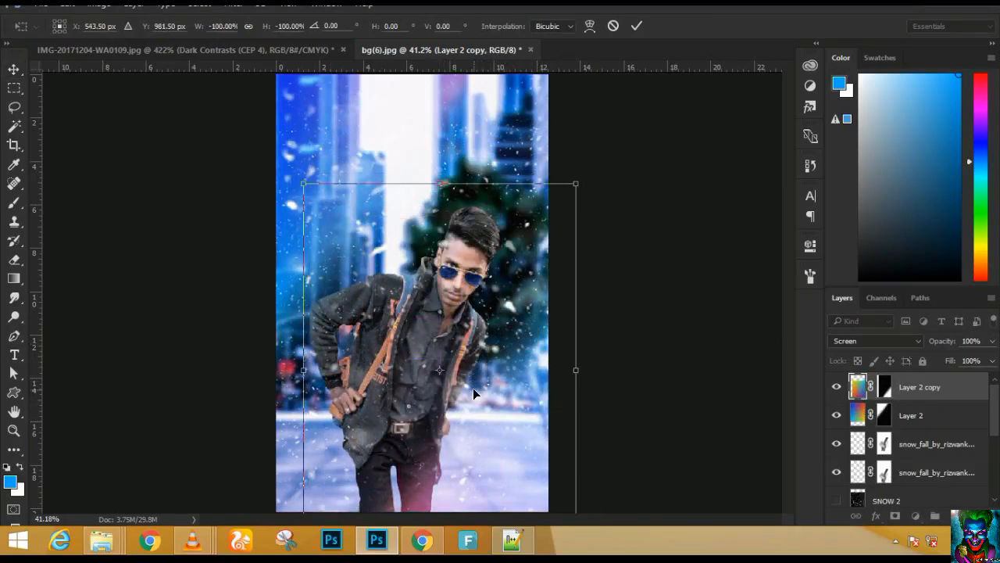
{"action": "key", "text": "Return"}
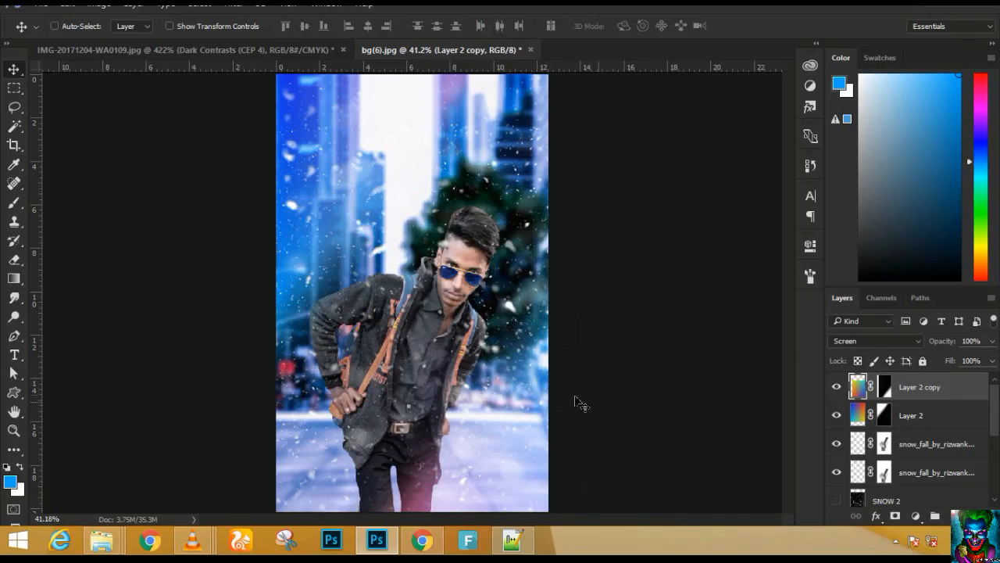
- Rotate the Layer 2 copy with Free Transform to spread its colour glow along the photo's right side
{"action": "key", "text": "ctrl+t"}
{"action": "left_click_drag", "start_coordinate": [602, 319], "coordinate": [534, 330]}
{"action": "key", "text": "Return"}
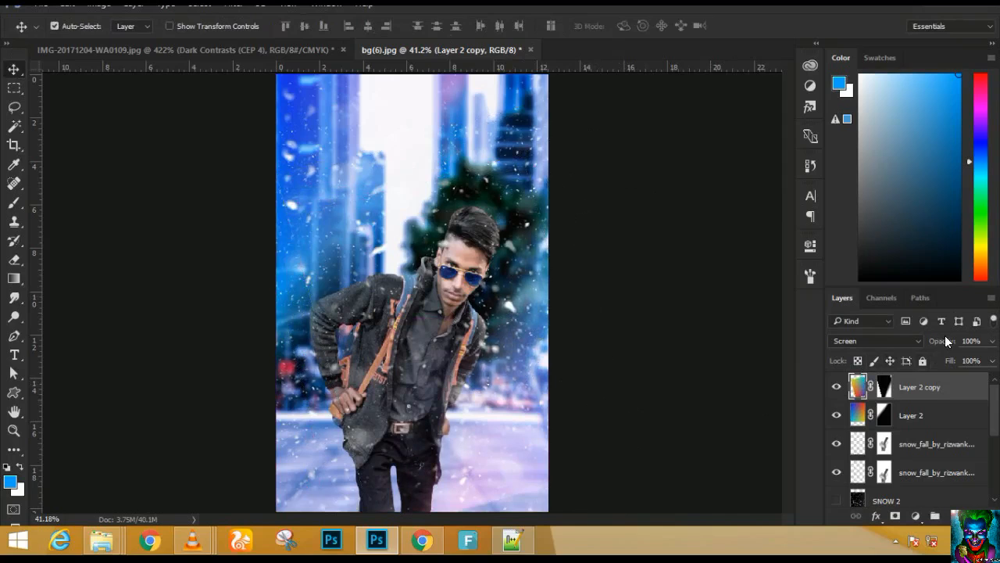
- Lower the opacity of the Layer 2 copy to 56%, keeping its Screen blending mode
{"action": "left_click_drag", "start_coordinate": [937, 334], "coordinate": [922, 340]}
{"action": "left_click", "coordinate": [916, 342]}
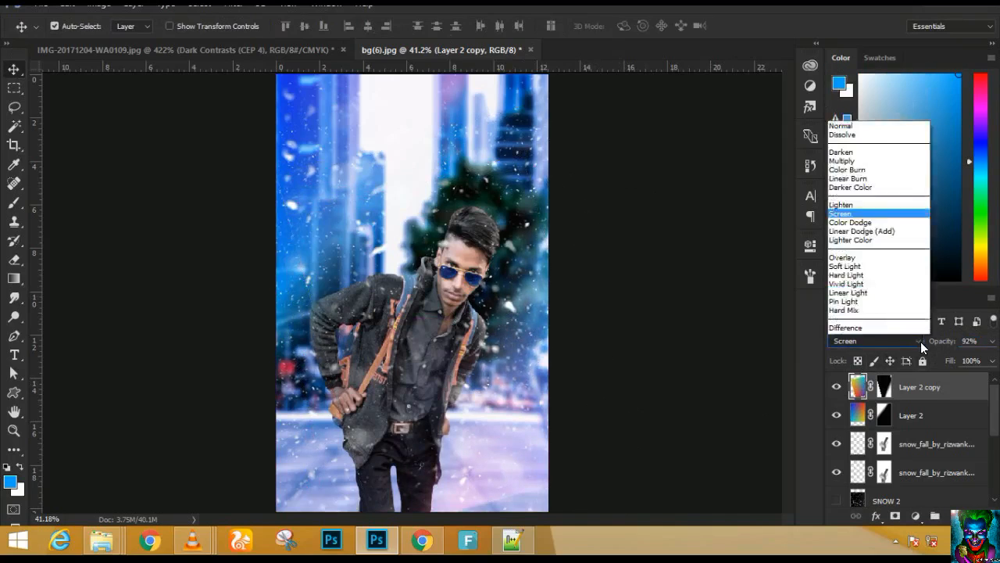
{"action": "left_click", "coordinate": [925, 342]}
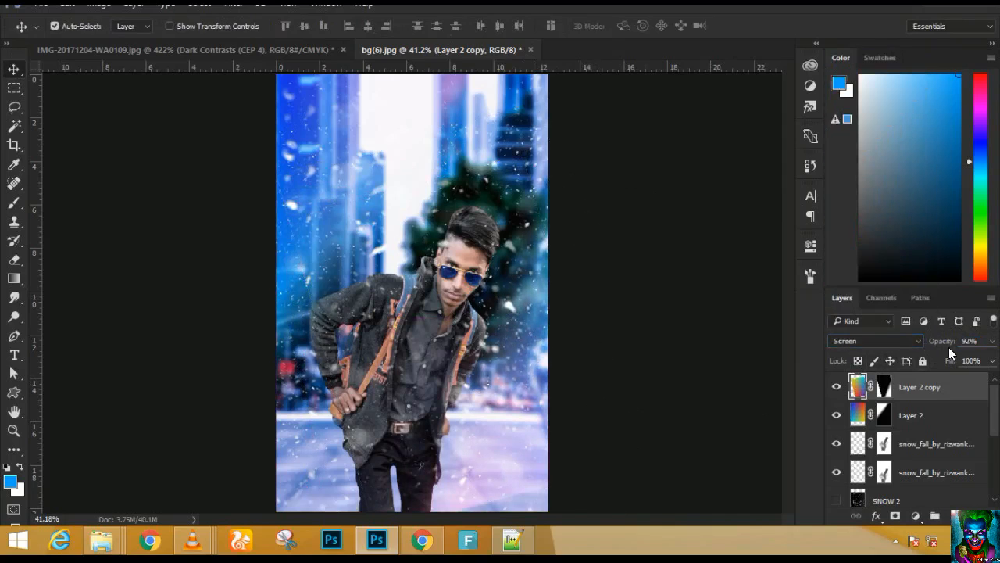
{"action": "left_click_drag", "start_coordinate": [941, 345], "coordinate": [922, 345]}
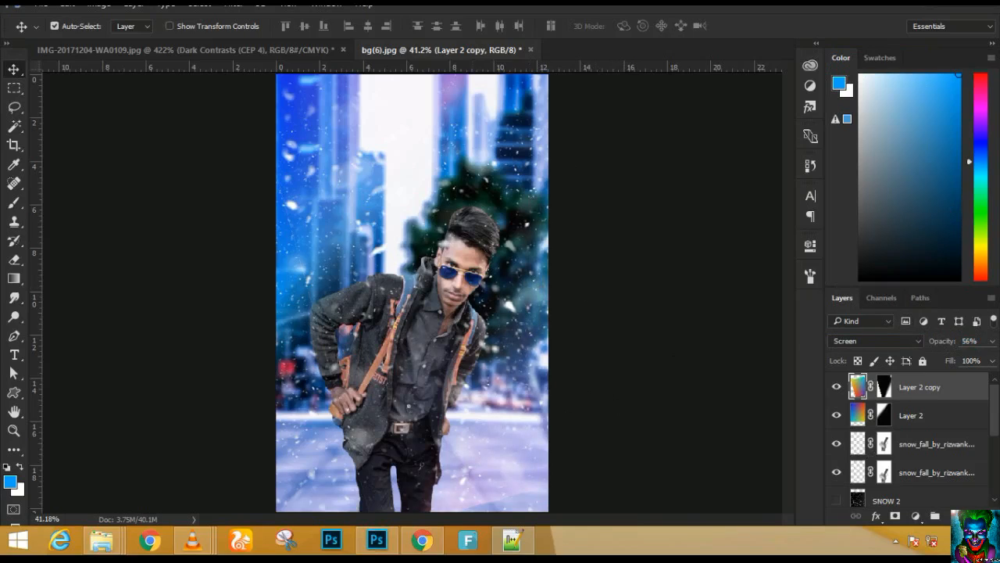
- Place the TEXT image from the desktop over the man in the photo
{"action": "left_click", "coordinate": [998, 547]}
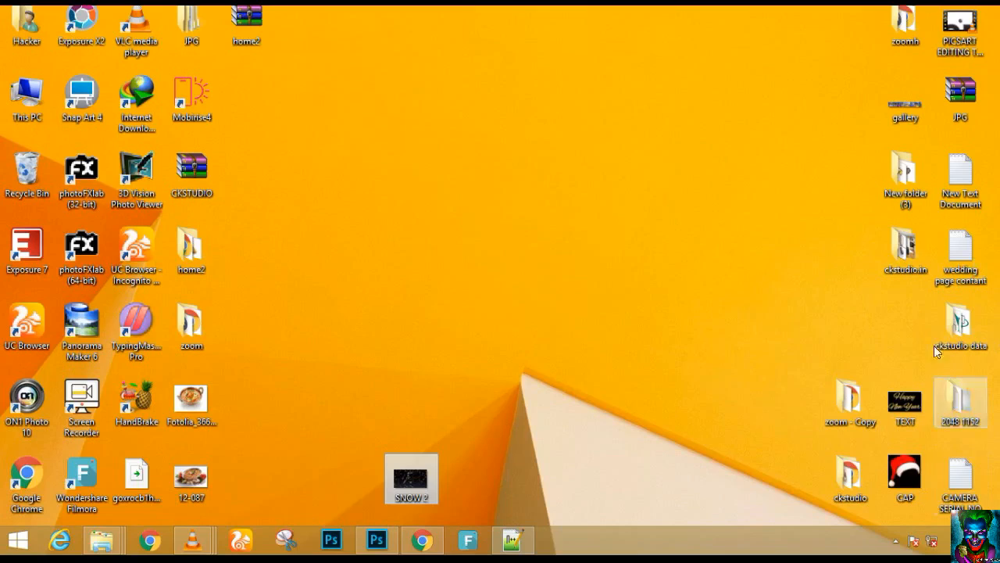
{"action": "left_click", "coordinate": [736, 289]}
{"action": "left_click_drag", "start_coordinate": [905, 404], "coordinate": [434, 312]}
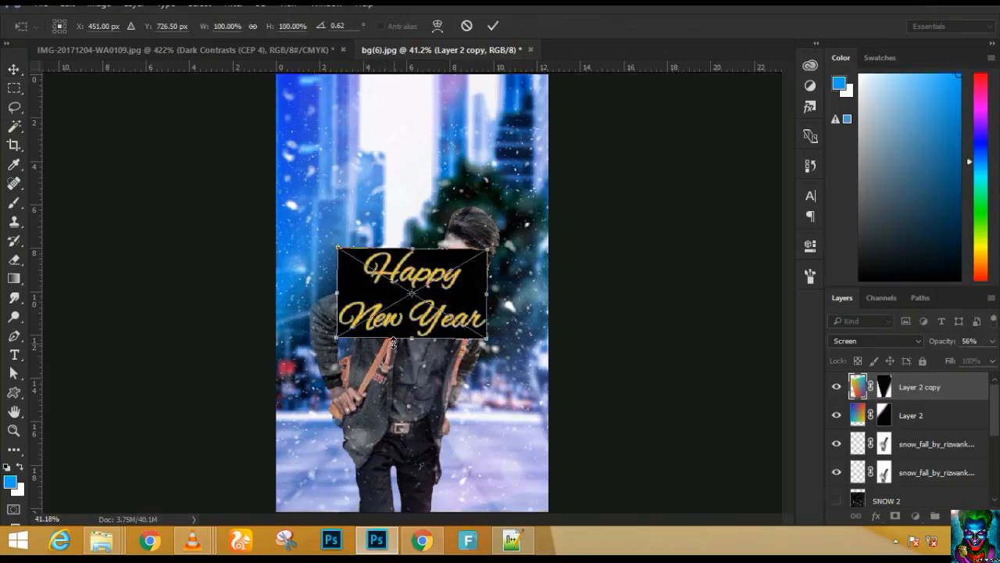
{"action": "key", "text": "Return"}
- Set the TEXT layer's blending mode to Screen and move the lettering lower on the photo
{"action": "left_click", "coordinate": [872, 343]}
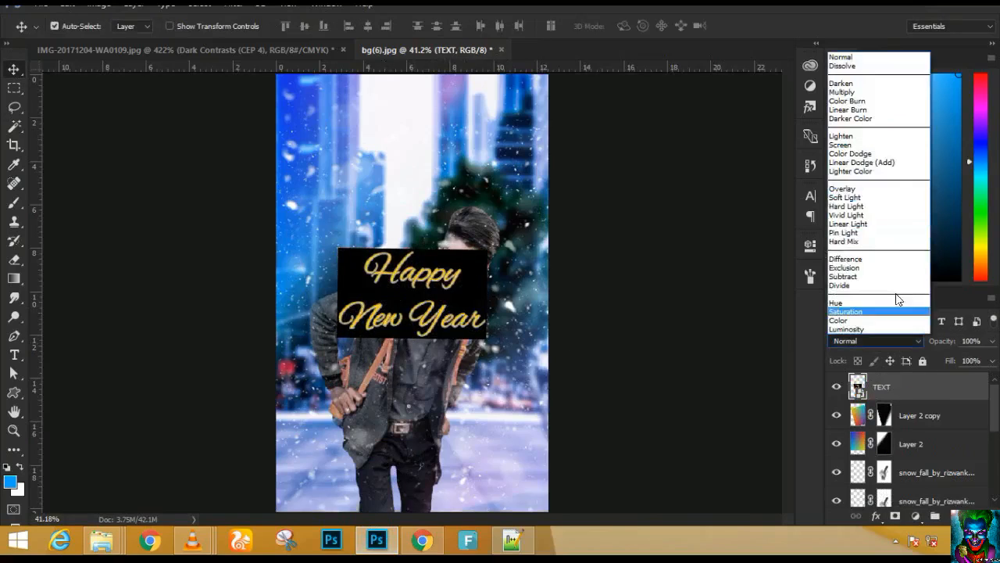
{"action": "left_click", "coordinate": [875, 145]}
{"action": "left_click_drag", "start_coordinate": [396, 278], "coordinate": [463, 491]}
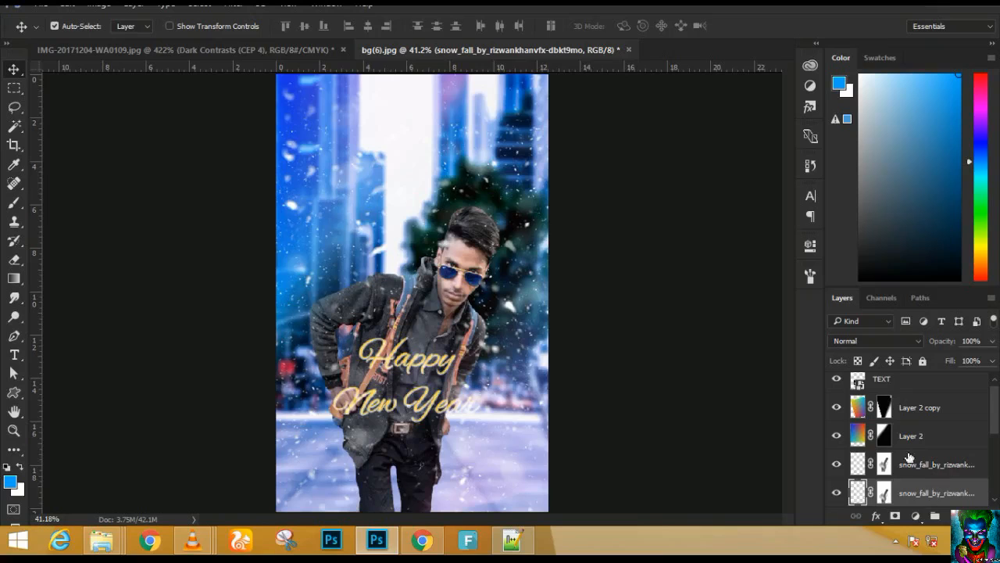
- Delete the placed TEXT layer from the composite
{"action": "left_click", "coordinate": [902, 388]}
{"action": "key", "text": "Delete"}
{"action": "scroll", "coordinate": [376, 308], "scroll_direction": "up", "scroll_amount": 4}
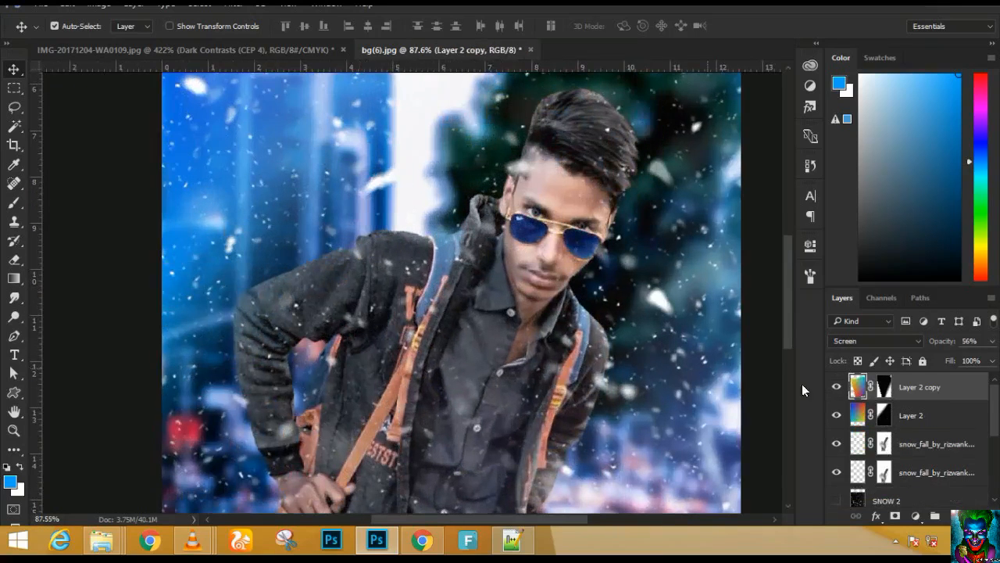
{"action": "scroll", "coordinate": [366, 178], "scroll_direction": "down", "scroll_amount": 3}
- Add the text "Happy New Years" in Freestyle Script above the man and set its size to 97.58 pt
{"action": "key", "text": "t"}
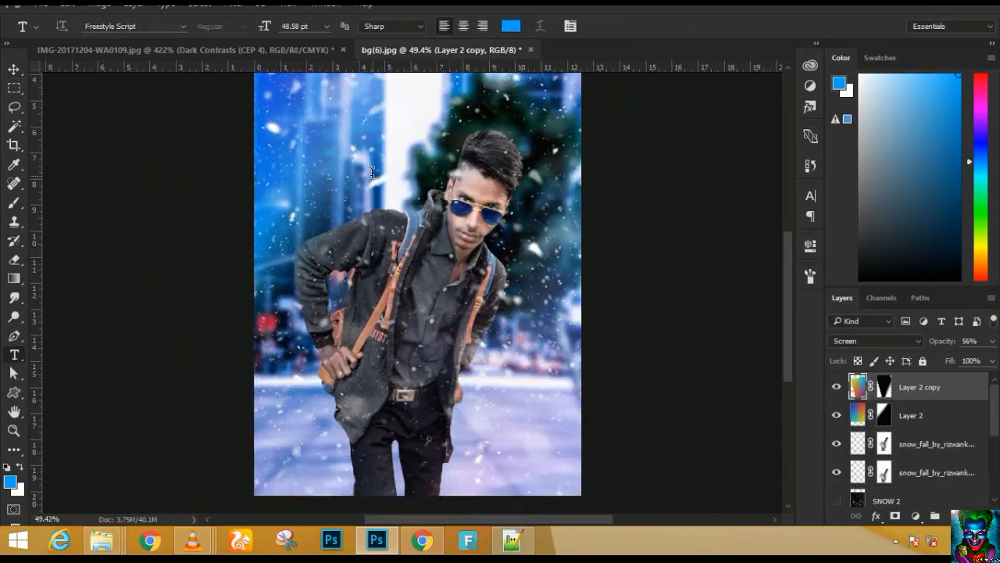
{"action": "left_click", "coordinate": [372, 174]}
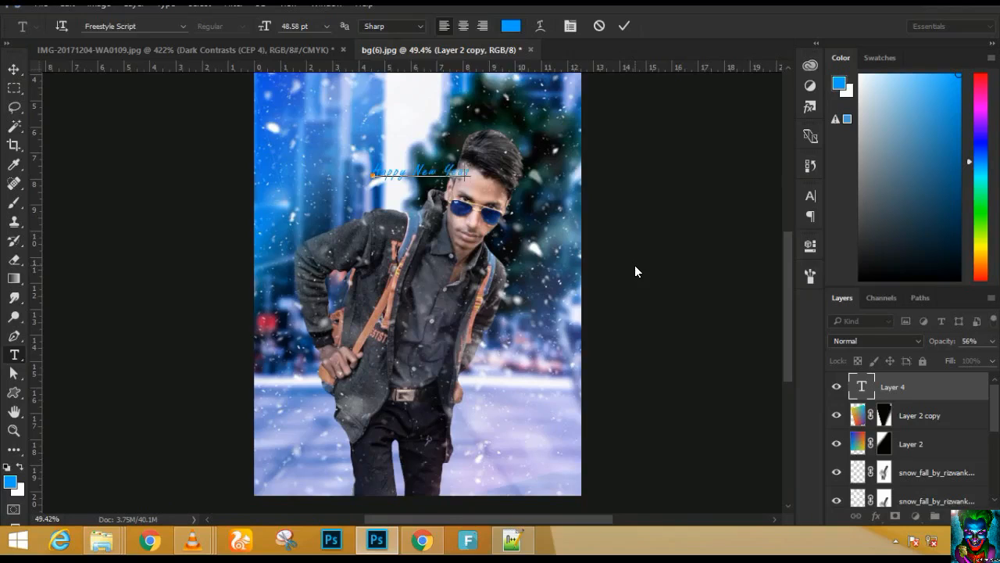
{"action": "key", "text": "ctrl+a"}
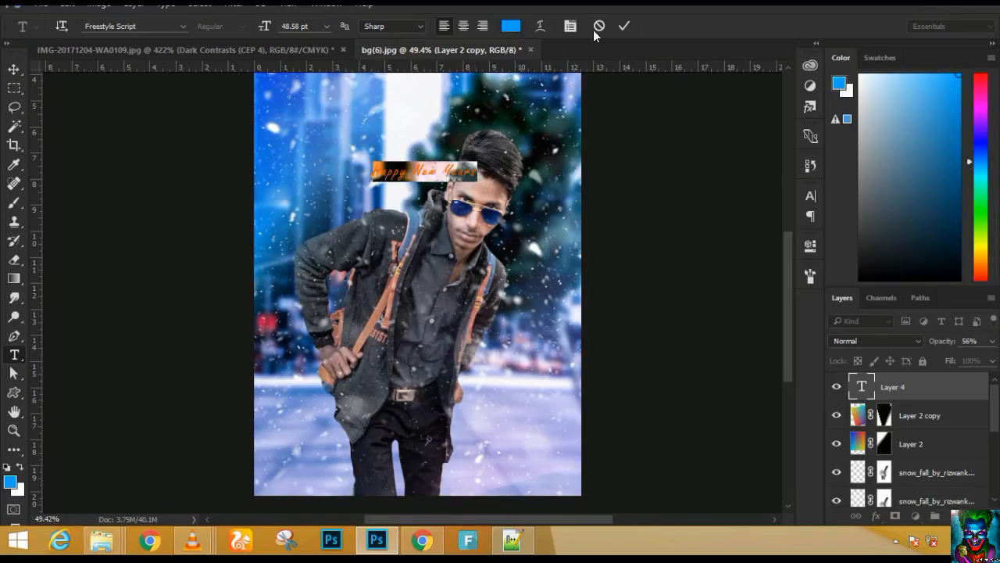
{"action": "left_click", "coordinate": [623, 28]}
{"action": "left_click_drag", "start_coordinate": [265, 26], "coordinate": [283, 26]}
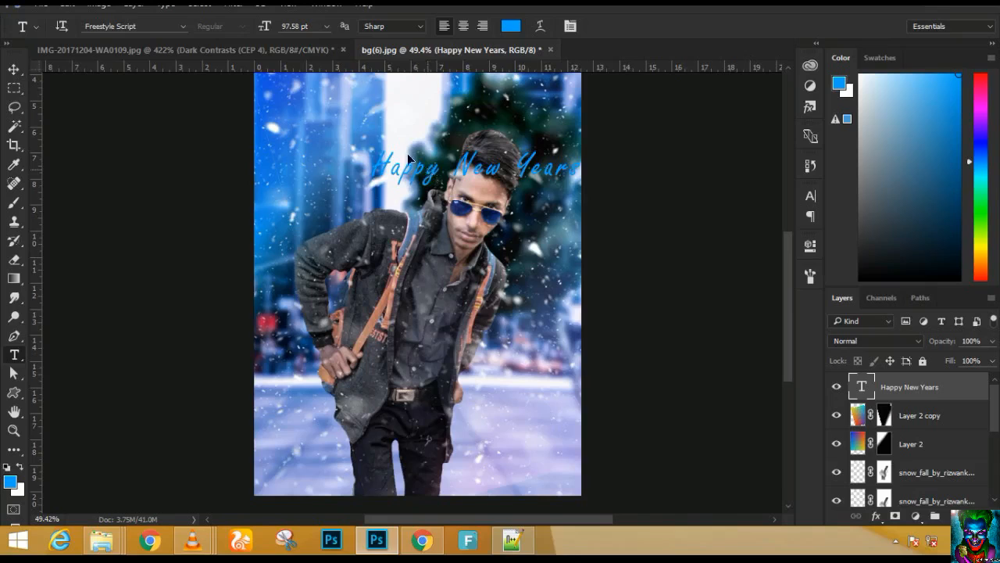
{"action": "scroll", "coordinate": [391, 123], "scroll_direction": "down", "scroll_amount": 1}
{"action": "scroll", "coordinate": [386, 114], "scroll_direction": "up", "scroll_amount": 1}
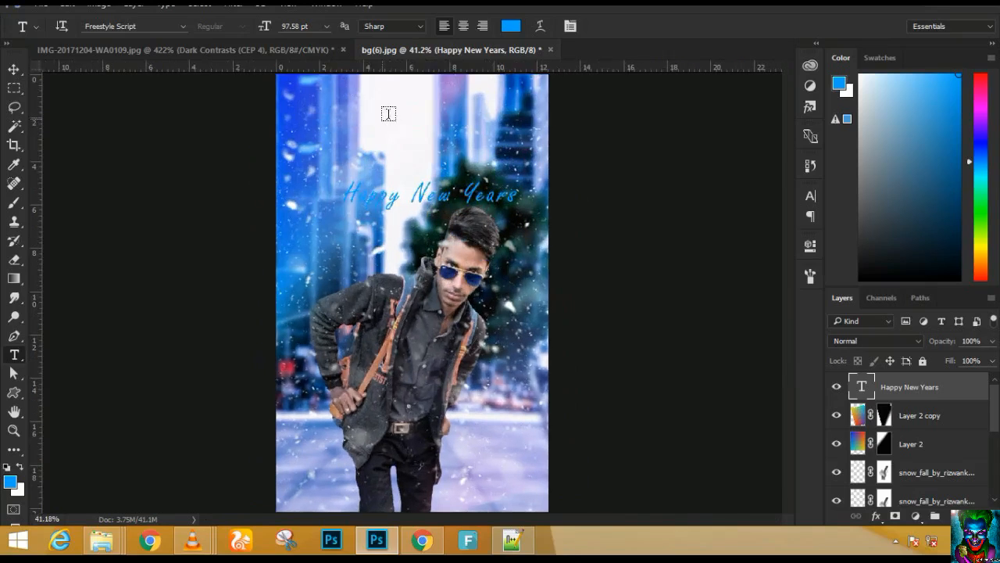
- Recolour the Happy New Years text to white (ffffff) and move it to the photo's lower edge
{"action": "left_click", "coordinate": [11, 69]}
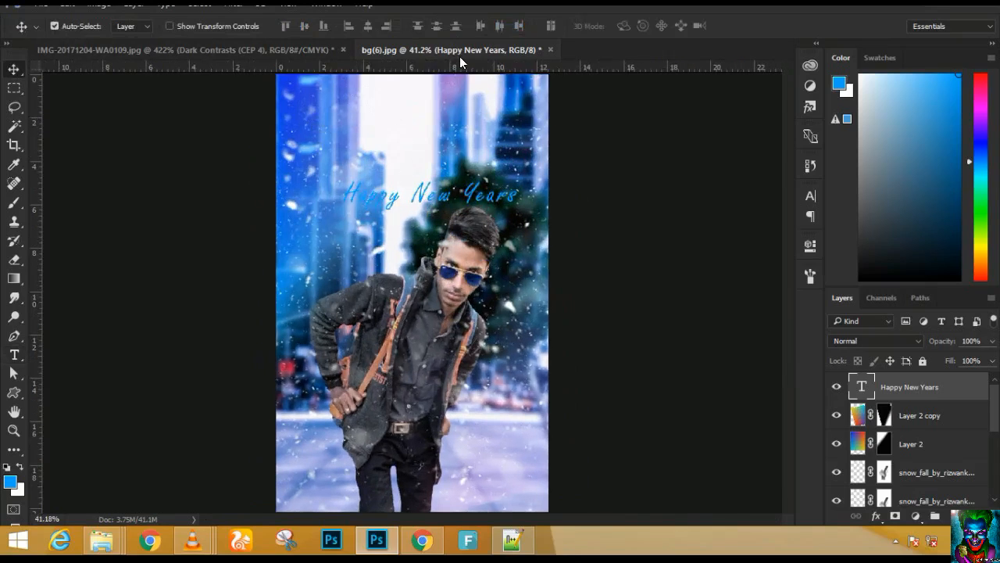
{"action": "key", "text": "t"}
{"action": "left_click", "coordinate": [510, 27]}
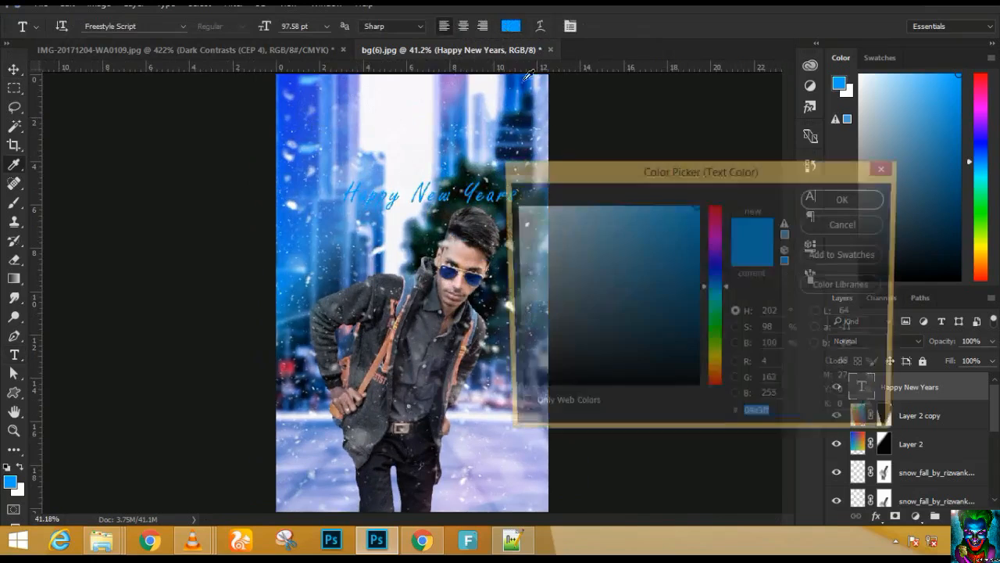
{"action": "type", "text": "ffffff"}
{"action": "left_click", "coordinate": [845, 199]}
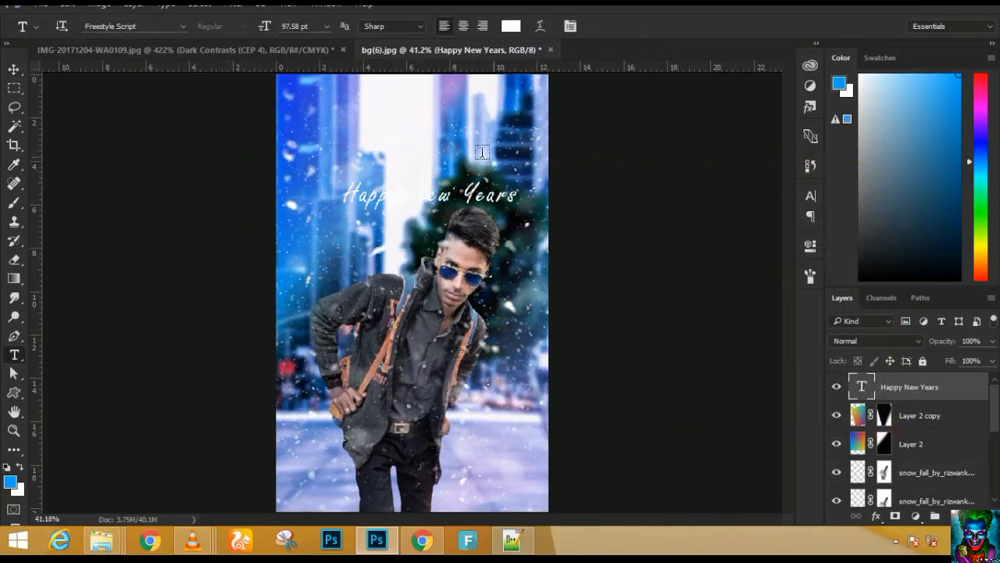
{"action": "left_click_drag", "start_coordinate": [474, 198], "coordinate": [443, 492]}
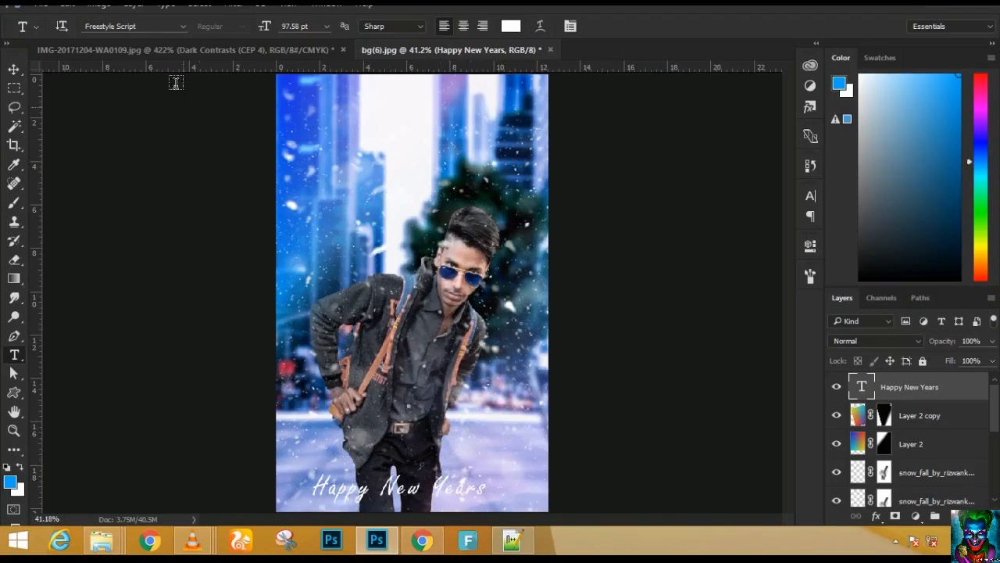
- Try out a series of fonts, including Frily, on the Happy New Years text
{"action": "left_click", "coordinate": [158, 28]}
{"action": "key", "text": "Down"}
{"action": "key", "text": "Down"}
{"action": "key", "text": "Down"}
{"action": "key", "text": "Down"}
{"action": "key", "text": "Down"}
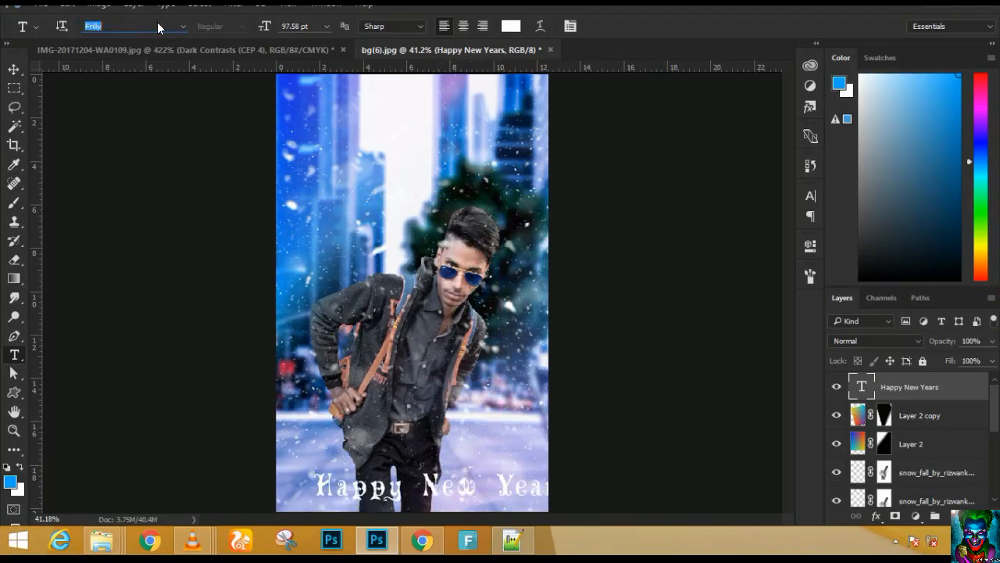
{"action": "key", "text": "Down"}
{"action": "key", "text": "Down"}
{"action": "key", "text": "Down"}
{"action": "key", "text": "Down"}
{"action": "key", "text": "Down"}
{"action": "key", "text": "Down"}
{"action": "key", "text": "Down"}
{"action": "key", "text": "Down"}
{"action": "key", "text": "Down"}
{"action": "key", "text": "Down"}
{"action": "key", "text": "Down"}
{"action": "key", "text": "Down"}
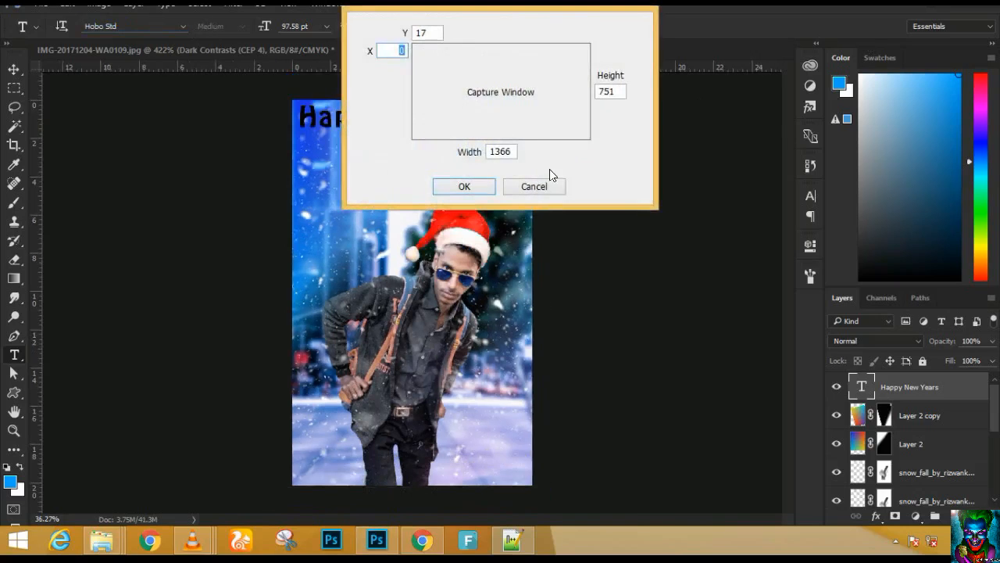
- Change the text to read "Happy Christams" and nudge it slightly lower near the photo's upper edge
{"action": "left_click", "coordinate": [559, 185]}
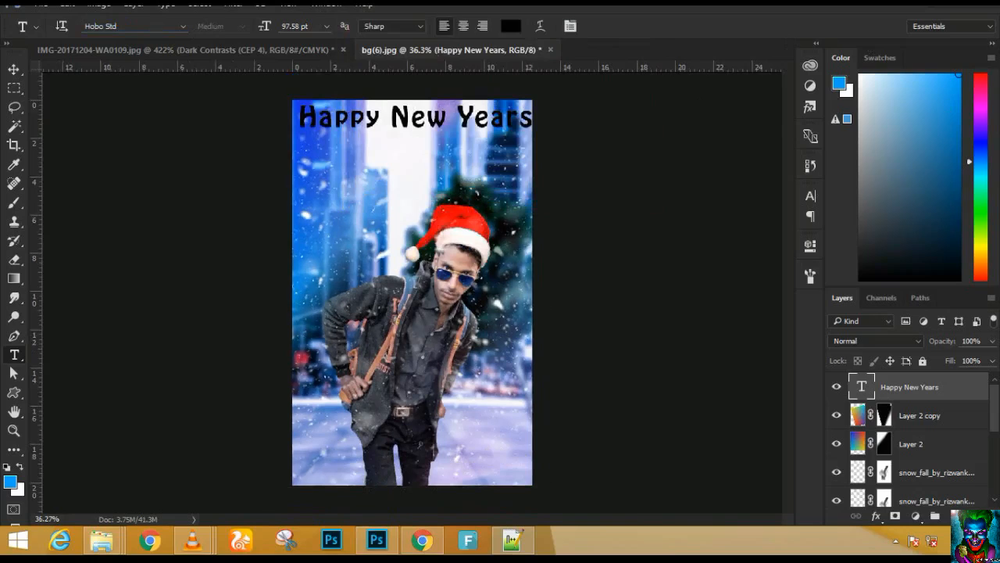
{"action": "double_click", "coordinate": [528, 118]}
{"action": "left_click_drag", "start_coordinate": [450, 118], "coordinate": [539, 132]}
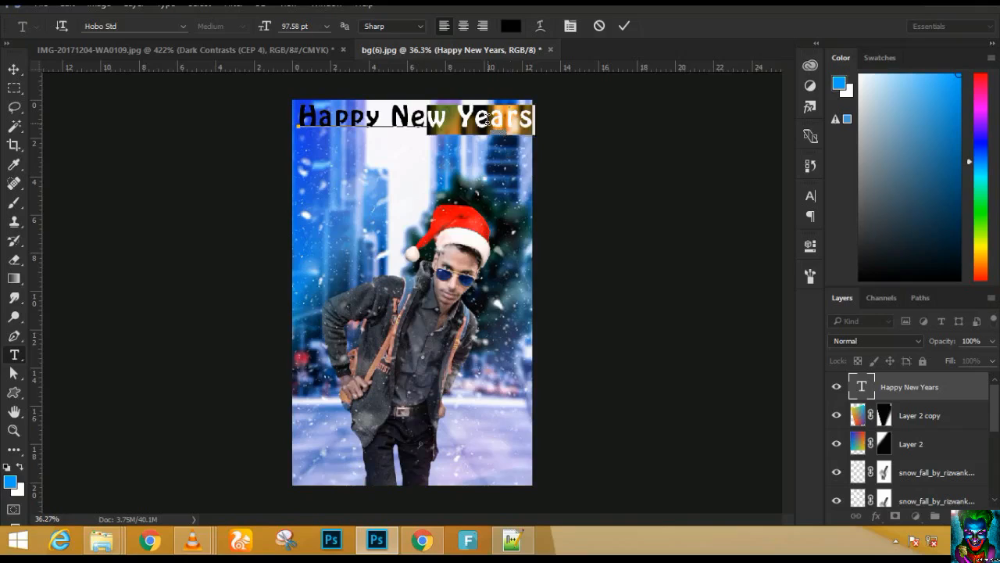
{"action": "key", "text": "BackSpace"}
{"action": "key", "text": "BackSpace"}
{"action": "key", "text": "BackSpace"}
{"action": "key", "text": "BackSpace"}
{"action": "type", "text": "C"}
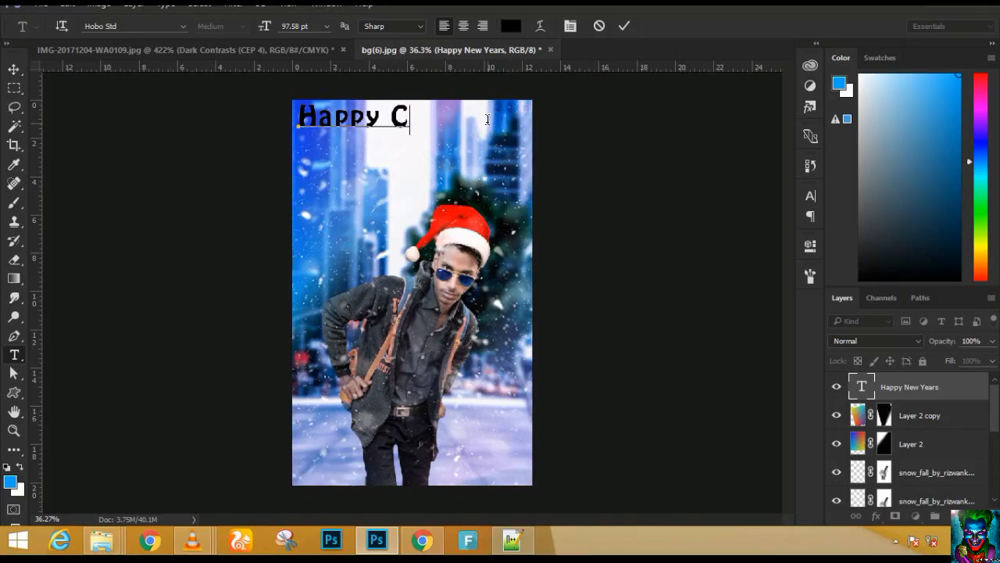
{"action": "type", "text": "hrista"}
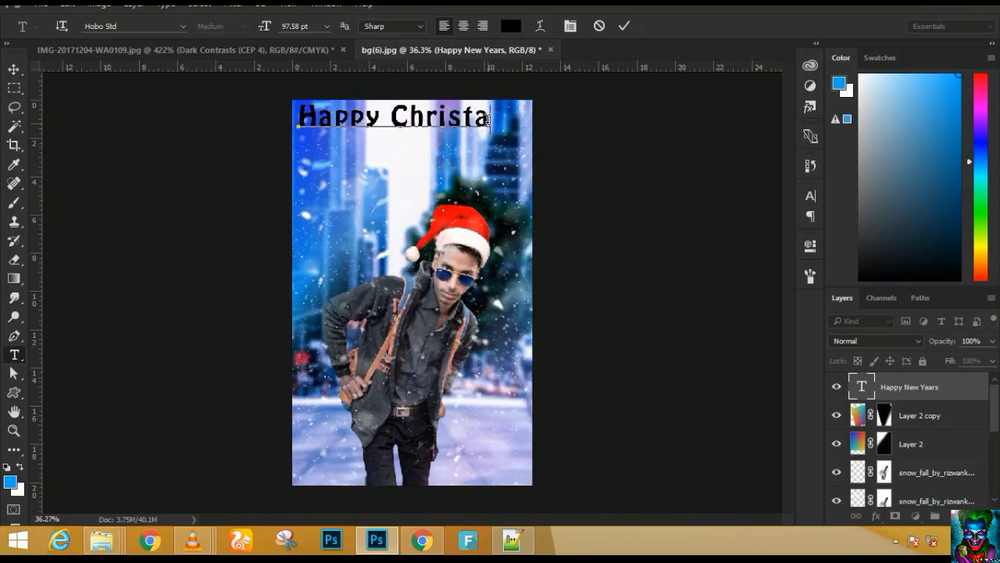
{"action": "type", "text": "ms"}
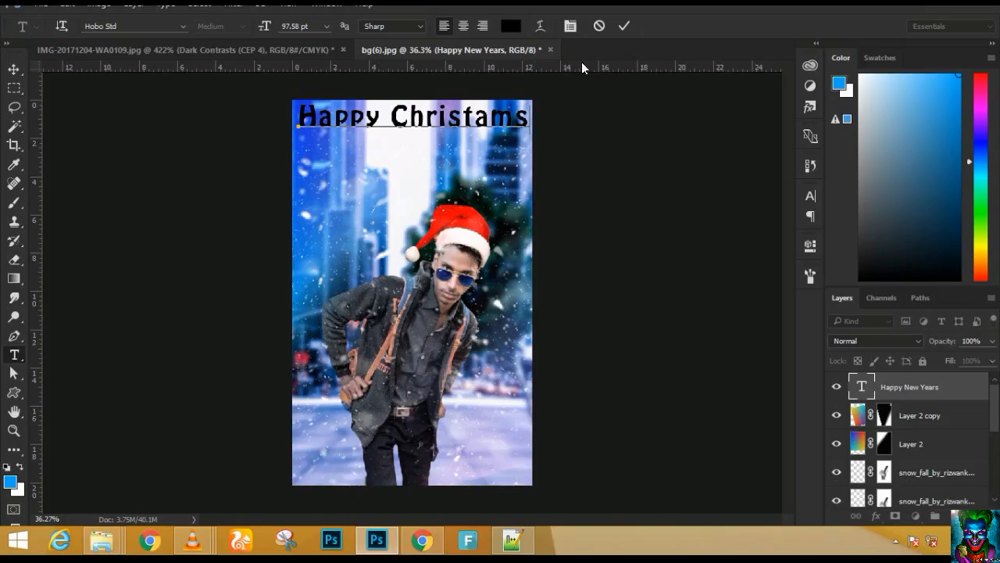
{"action": "left_click", "coordinate": [623, 30]}
{"action": "scroll", "coordinate": [454, 167], "scroll_direction": "up", "scroll_amount": 3}
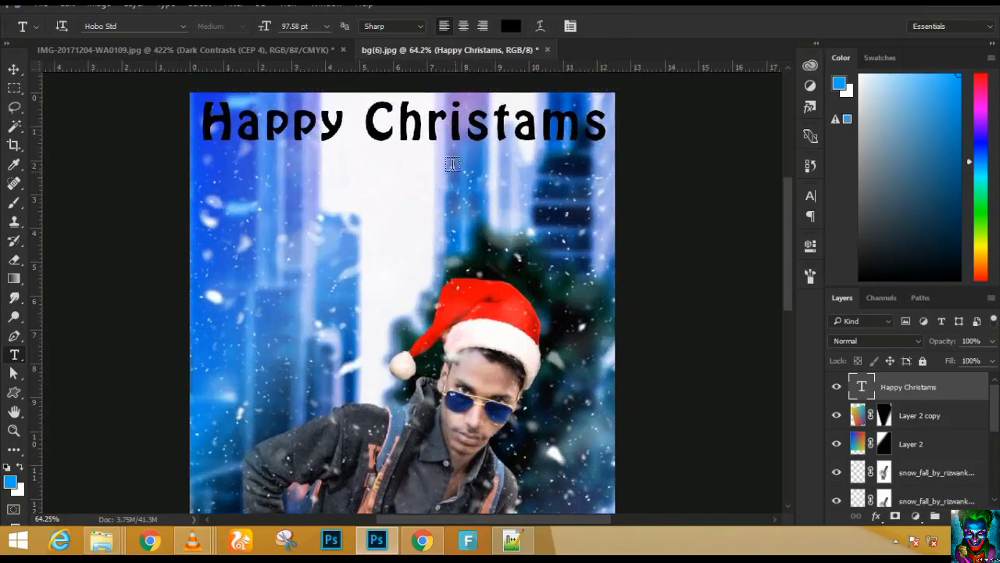
{"action": "left_click_drag", "start_coordinate": [380, 138], "coordinate": [382, 142]}
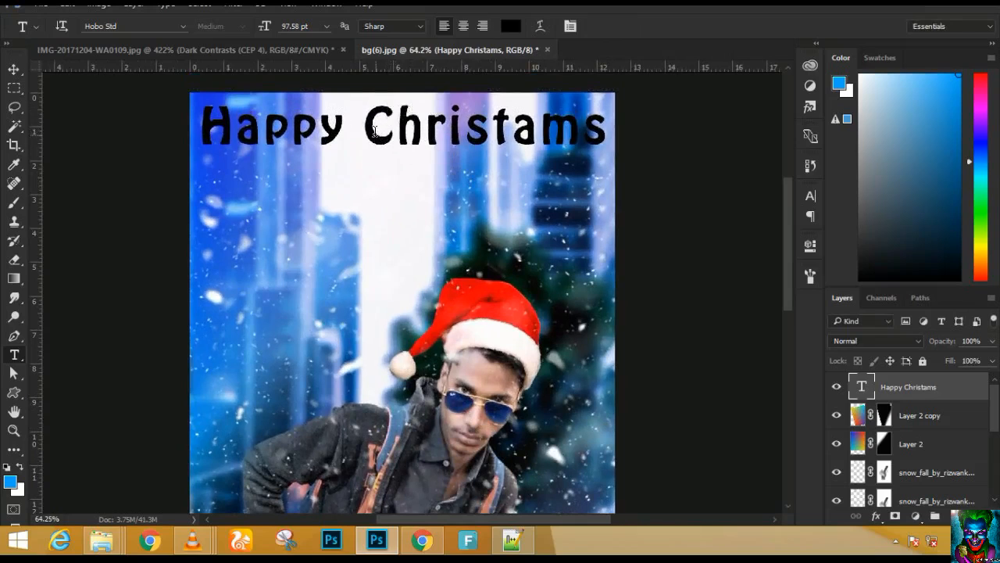
- Try out a series of fonts on the Happy Christams text, including Impact, Lato, Mistral, Poplar Std and MS Mincho
{"action": "left_click", "coordinate": [134, 26]}
{"action": "scroll", "coordinate": [134, 26], "scroll_direction": "down", "scroll_amount": 5}
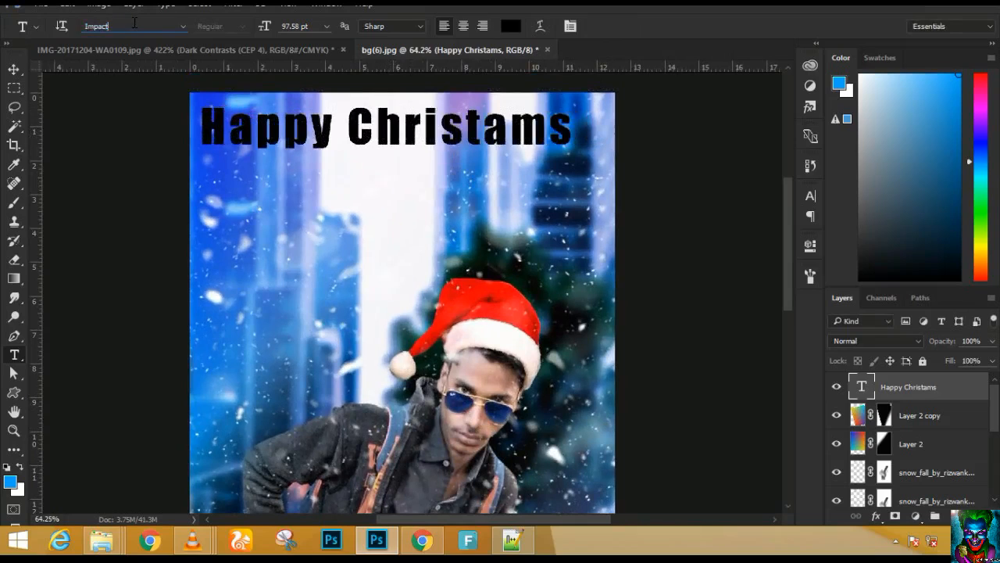
{"action": "scroll", "coordinate": [135, 26], "scroll_direction": "down", "scroll_amount": 6}
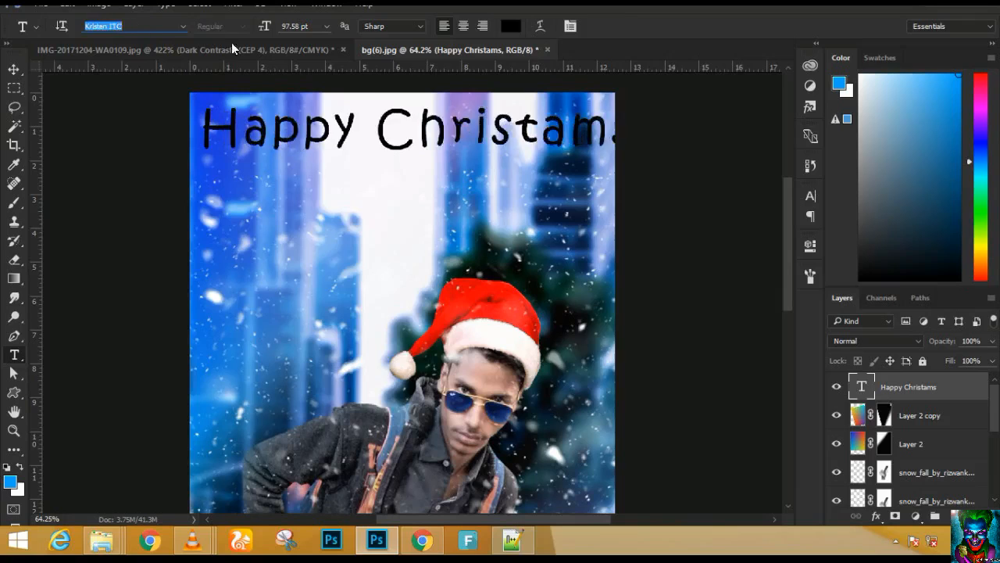
{"action": "key", "text": "F2"}
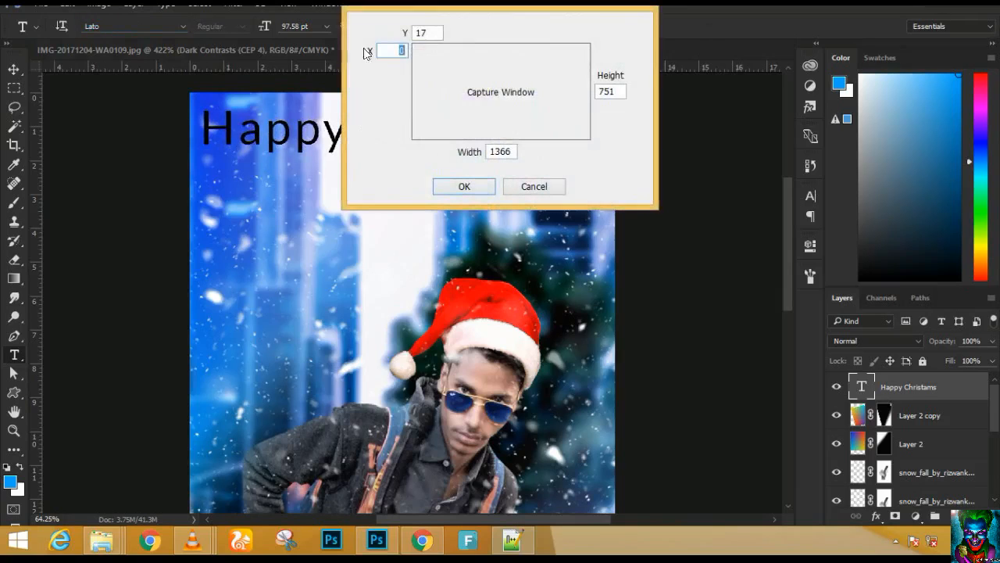
{"action": "left_click", "coordinate": [559, 189]}
{"action": "scroll", "coordinate": [147, 24], "scroll_direction": "down", "scroll_amount": 2}
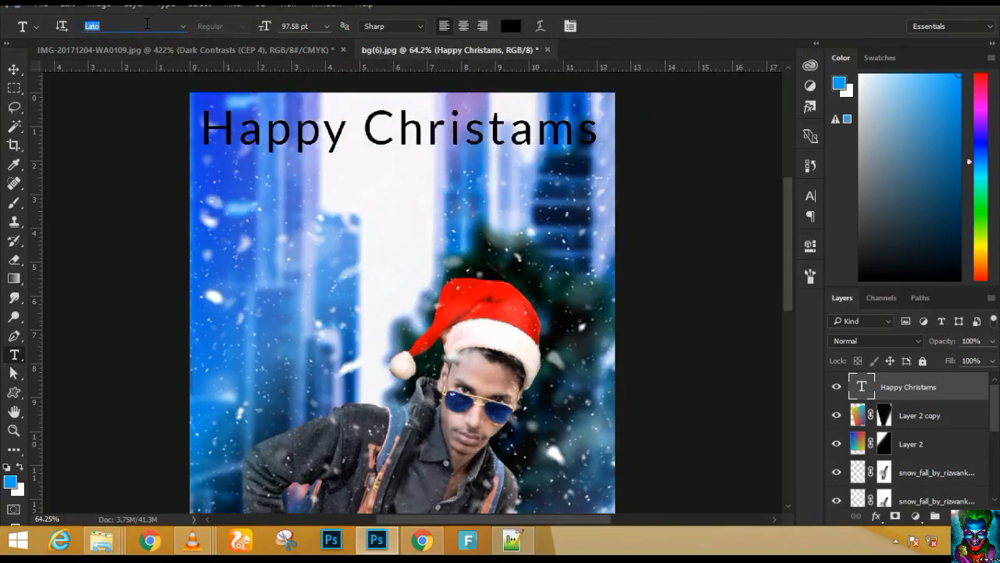
{"action": "scroll", "coordinate": [146, 24], "scroll_direction": "down", "scroll_amount": 10}
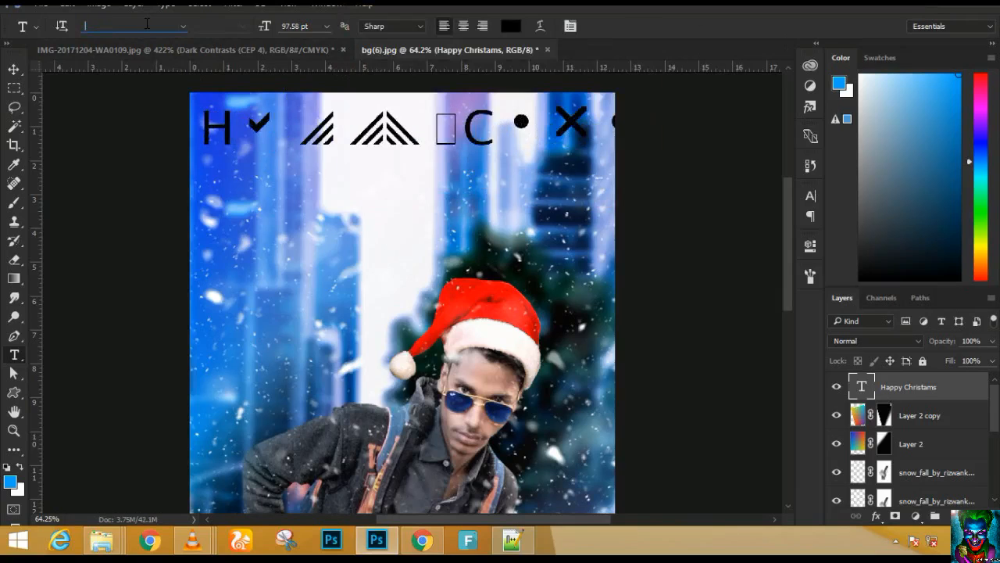
{"action": "scroll", "coordinate": [146, 24], "scroll_direction": "down", "scroll_amount": 8}
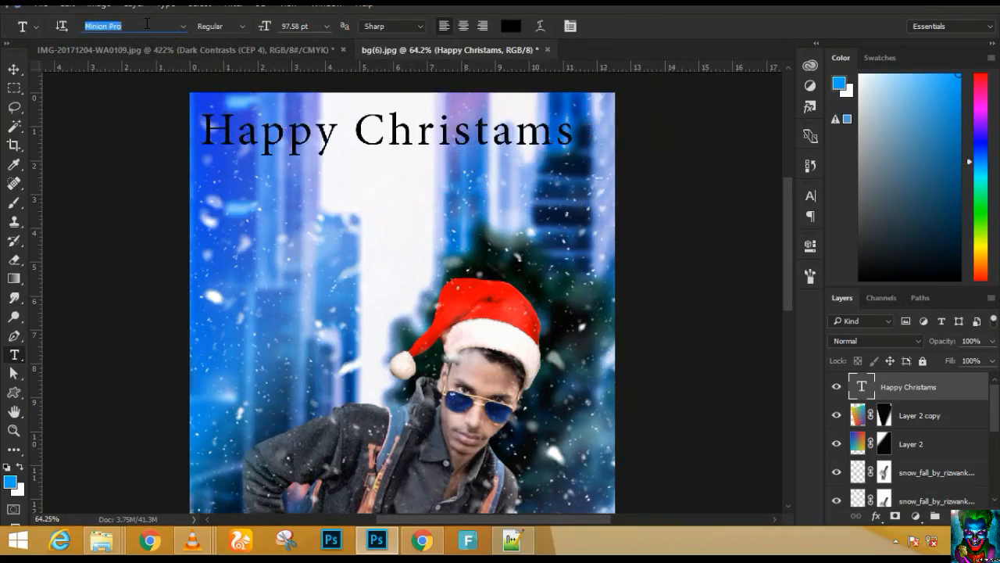
{"action": "scroll", "coordinate": [146, 24], "scroll_direction": "up", "scroll_amount": 3}
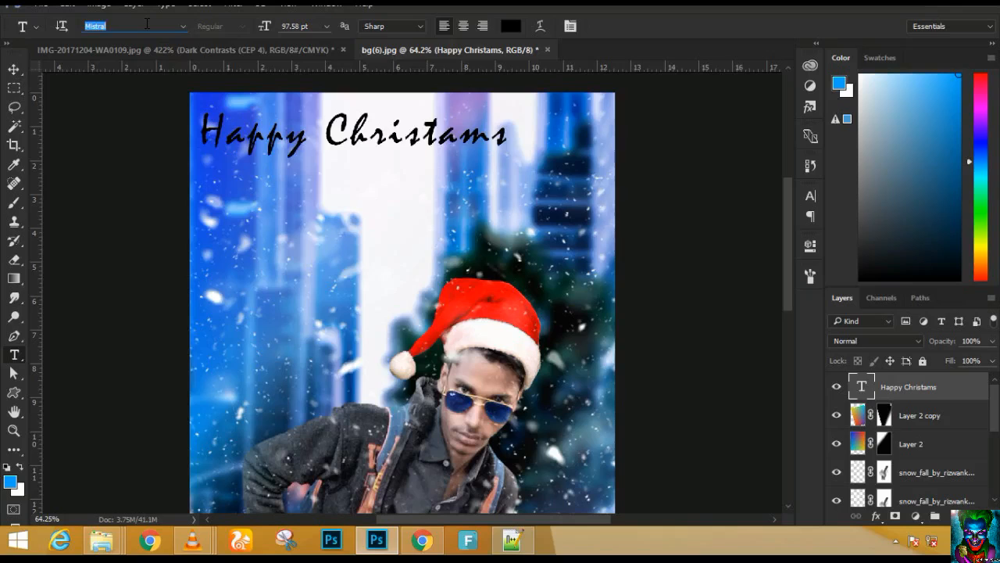
{"action": "scroll", "coordinate": [147, 24], "scroll_direction": "up", "scroll_amount": 4}
{"action": "scroll", "coordinate": [147, 24], "scroll_direction": "down", "scroll_amount": 6}
{"action": "scroll", "coordinate": [146, 24], "scroll_direction": "down", "scroll_amount": 4}
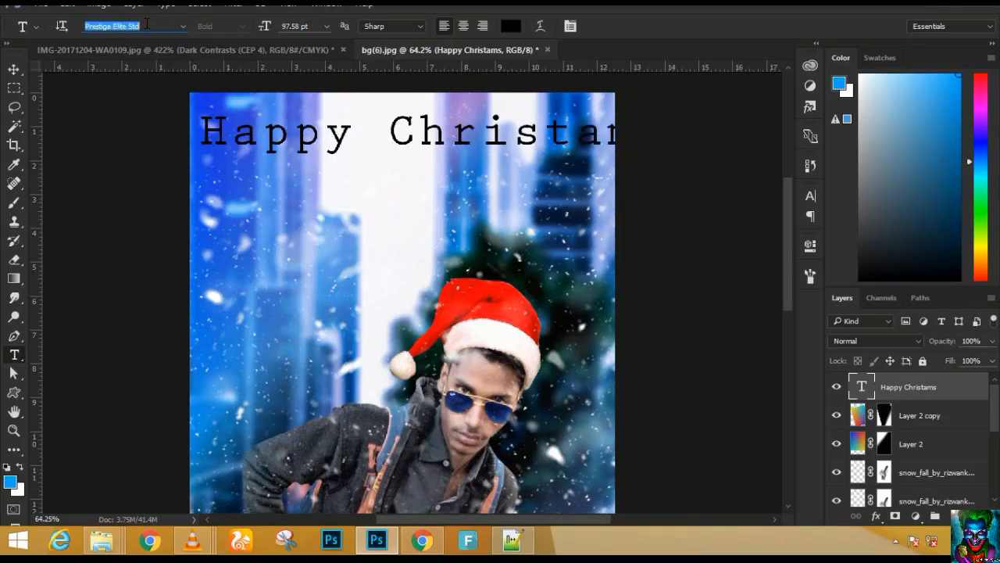
{"action": "scroll", "coordinate": [146, 24], "scroll_direction": "up", "scroll_amount": 1}
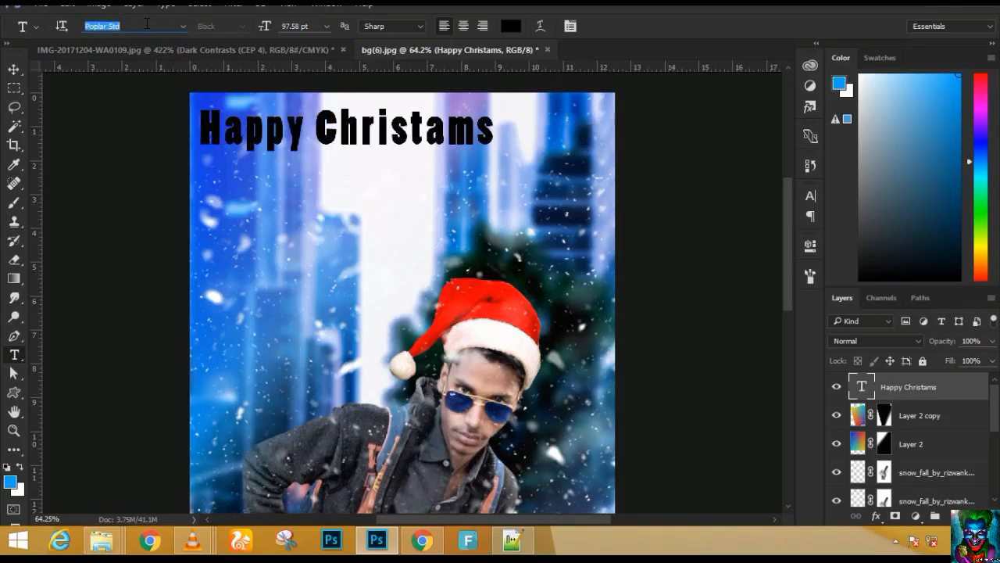
{"action": "scroll", "coordinate": [146, 24], "scroll_direction": "down", "scroll_amount": 4}
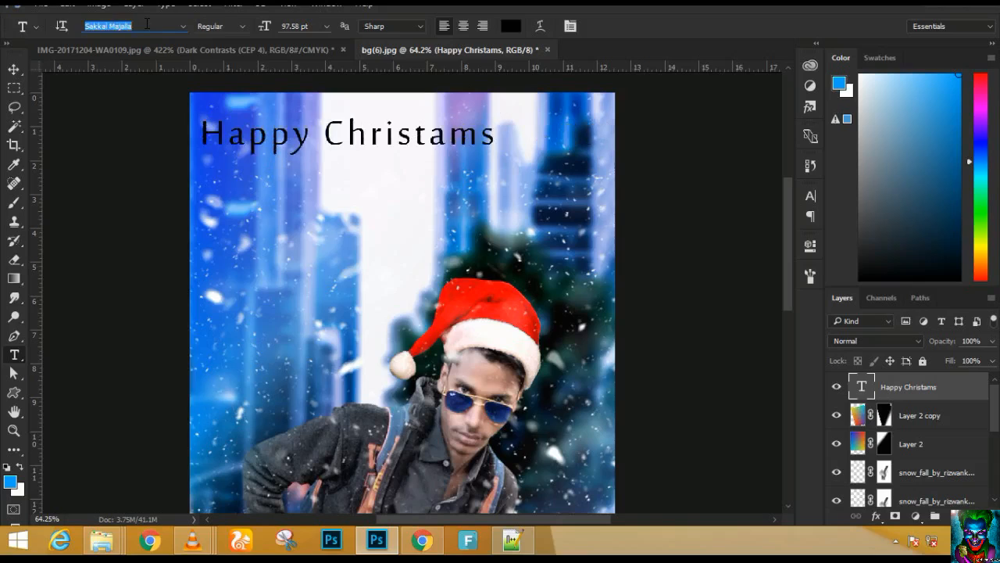
{"action": "scroll", "coordinate": [147, 25], "scroll_direction": "down", "scroll_amount": 3}
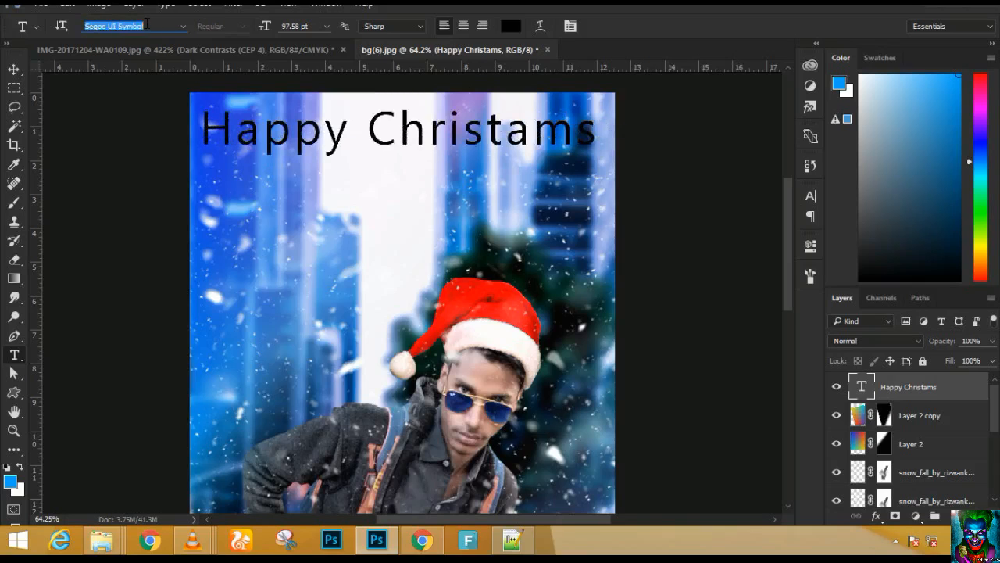
{"action": "scroll", "coordinate": [146, 24], "scroll_direction": "down", "scroll_amount": 3}
{"action": "scroll", "coordinate": [146, 24], "scroll_direction": "down", "scroll_amount": 2}
{"action": "scroll", "coordinate": [146, 23], "scroll_direction": "down", "scroll_amount": 4}
{"action": "scroll", "coordinate": [146, 23], "scroll_direction": "down", "scroll_amount": 4}
{"action": "scroll", "coordinate": [146, 23], "scroll_direction": "down", "scroll_amount": 4}
{"action": "scroll", "coordinate": [146, 24], "scroll_direction": "down", "scroll_amount": 4}
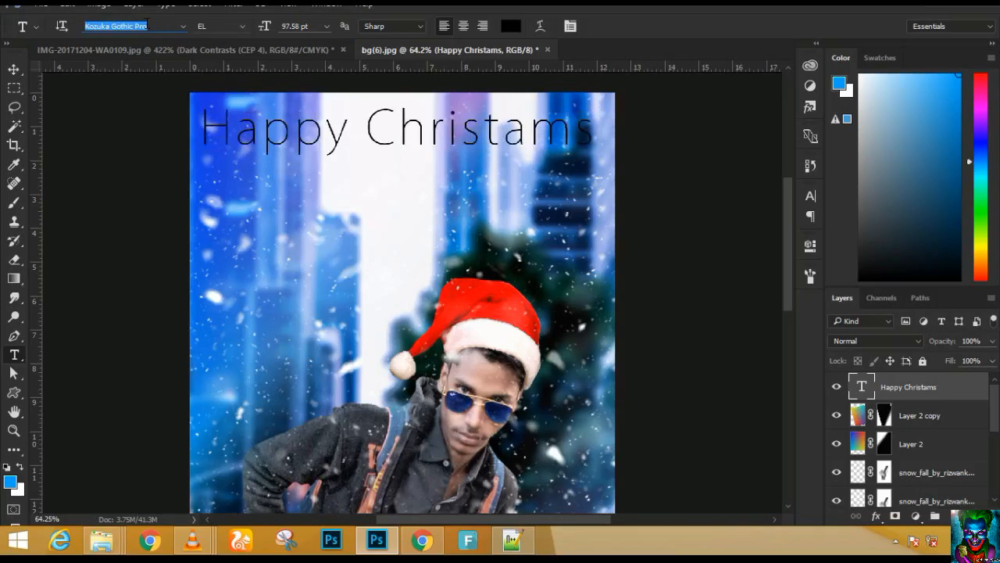
{"action": "scroll", "coordinate": [147, 23], "scroll_direction": "down", "scroll_amount": 2}
{"action": "scroll", "coordinate": [146, 24], "scroll_direction": "down", "scroll_amount": 3}
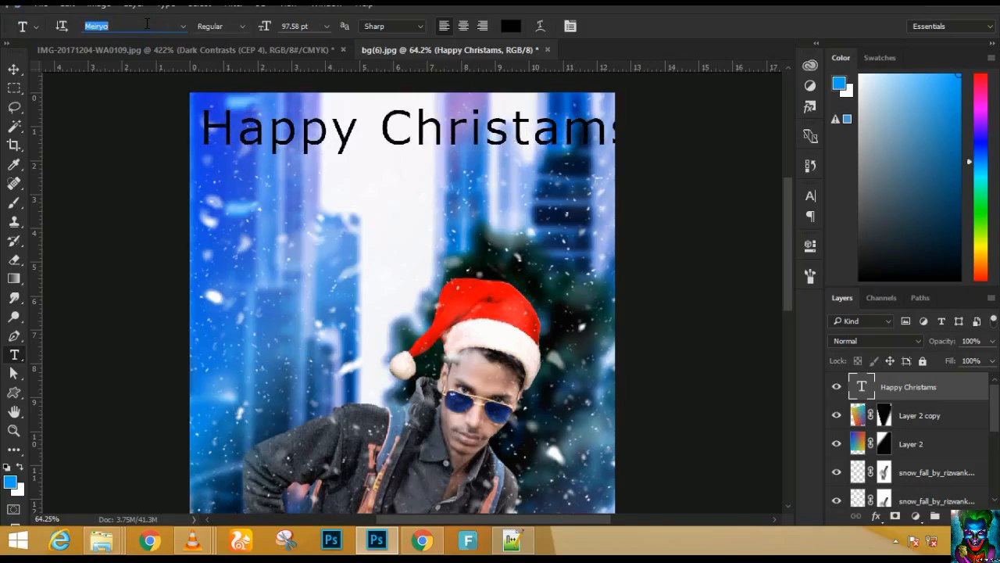
{"action": "scroll", "coordinate": [146, 24], "scroll_direction": "down", "scroll_amount": 4}
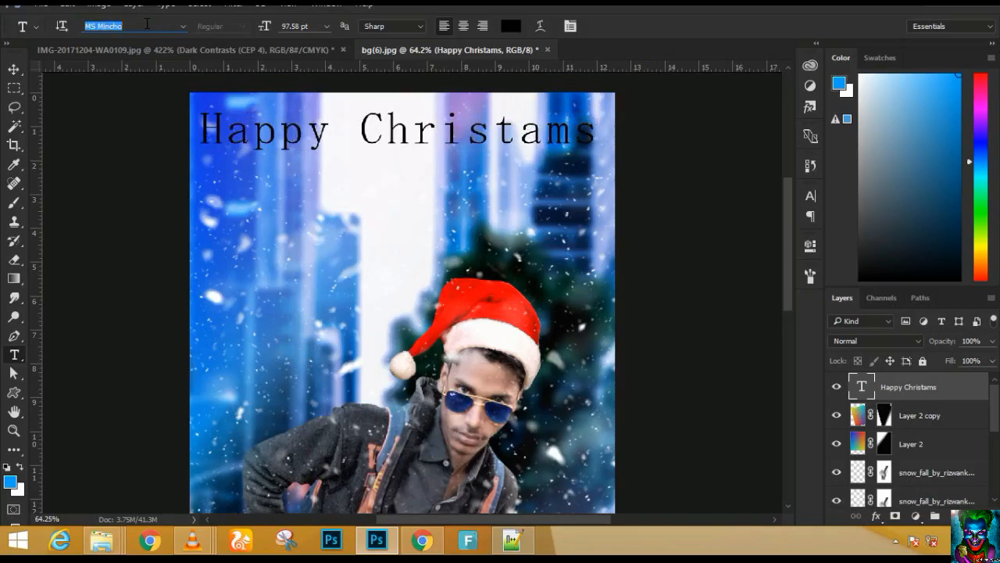
{"action": "scroll", "coordinate": [146, 23], "scroll_direction": "down", "scroll_amount": 3}
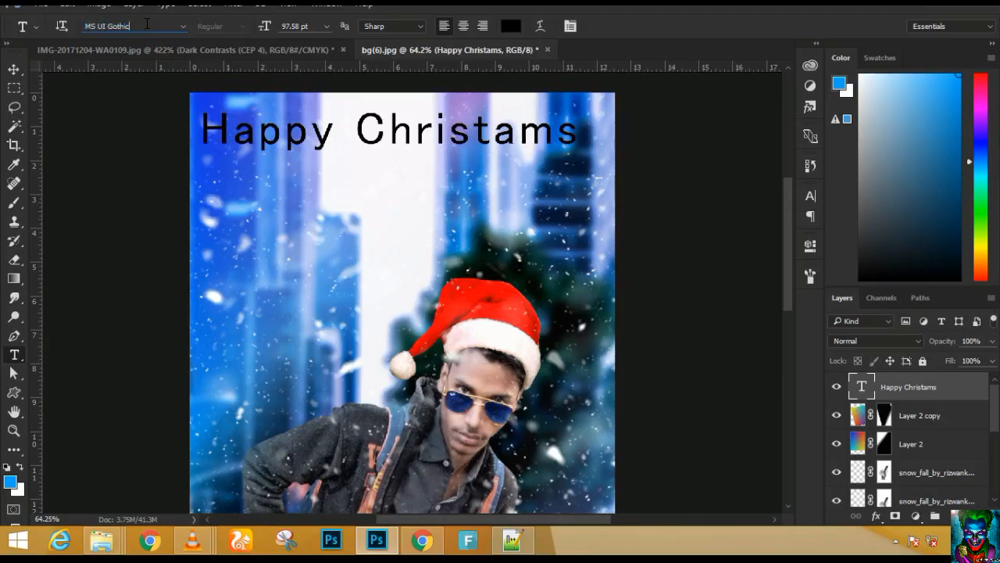
{"action": "scroll", "coordinate": [146, 24], "scroll_direction": "down", "scroll_amount": 3}
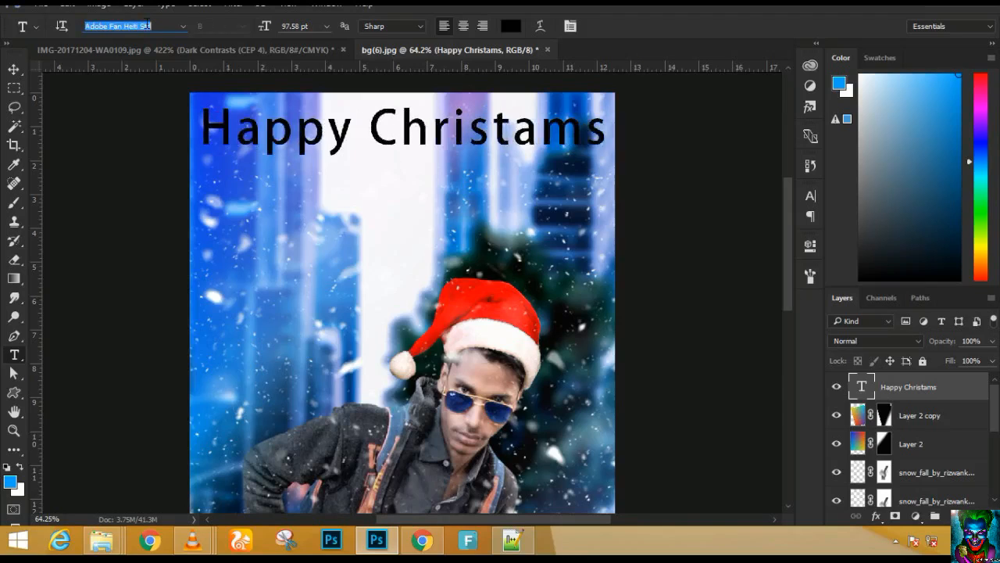
{"action": "scroll", "coordinate": [146, 23], "scroll_direction": "down", "scroll_amount": 3}
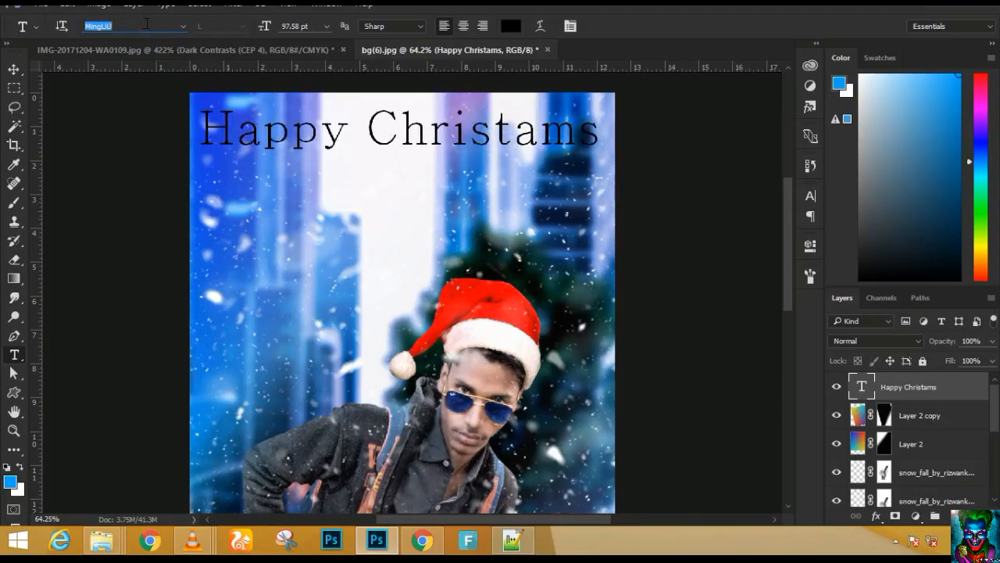
{"action": "scroll", "coordinate": [146, 23], "scroll_direction": "down", "scroll_amount": 4}
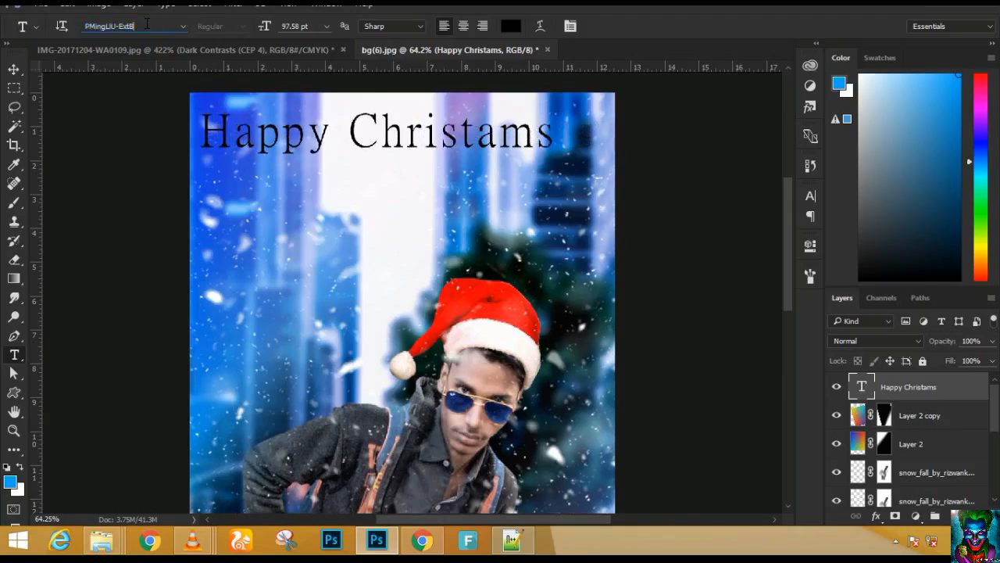
- Try the DFKai-SB font on the Happy Christams text
{"action": "left_click", "coordinate": [182, 26]}
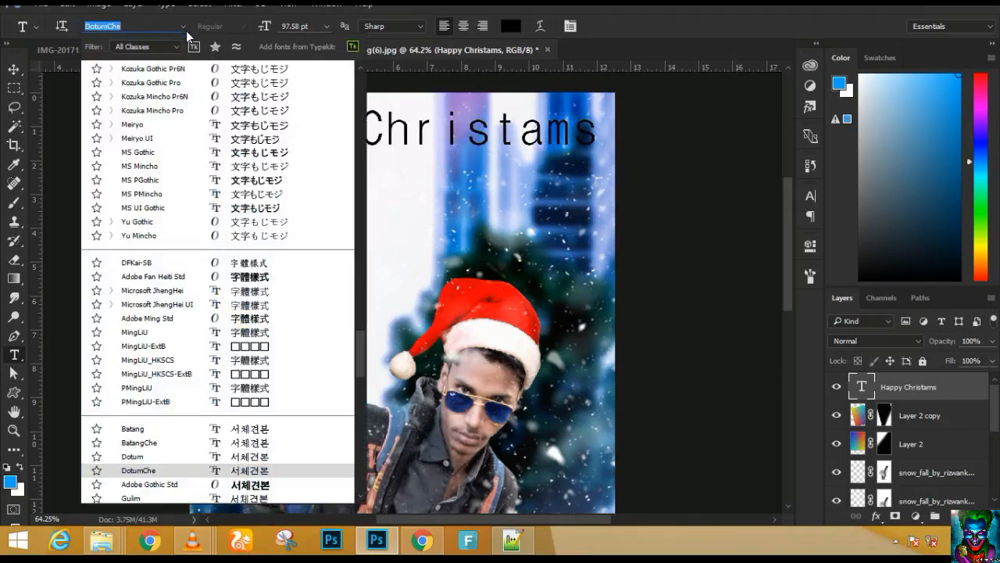
{"action": "scroll", "coordinate": [363, 353], "scroll_direction": "up", "scroll_amount": 1}
{"action": "left_click", "coordinate": [346, 300]}
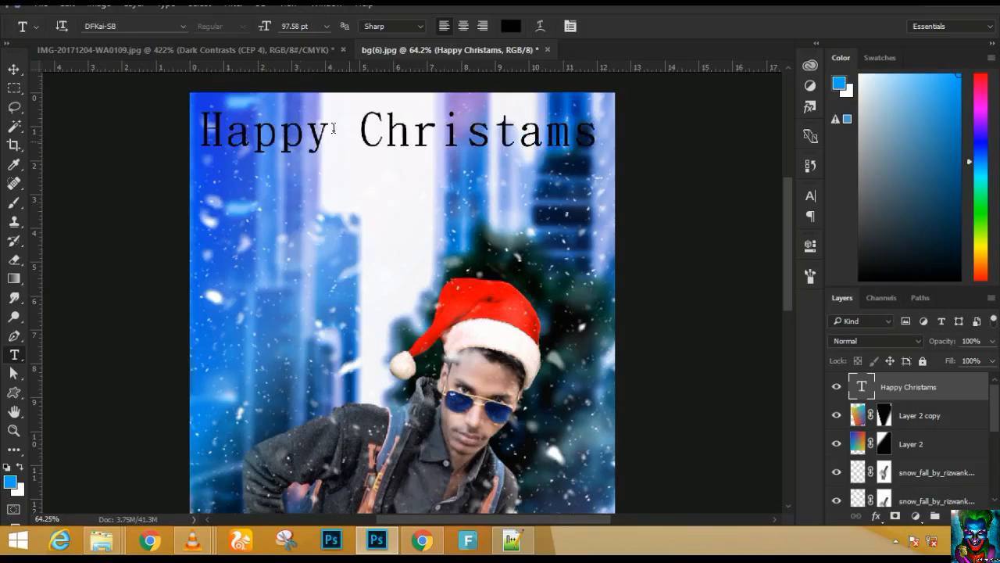
- Set the font of the Happy Christams text to Diner
{"action": "left_click", "coordinate": [152, 26]}
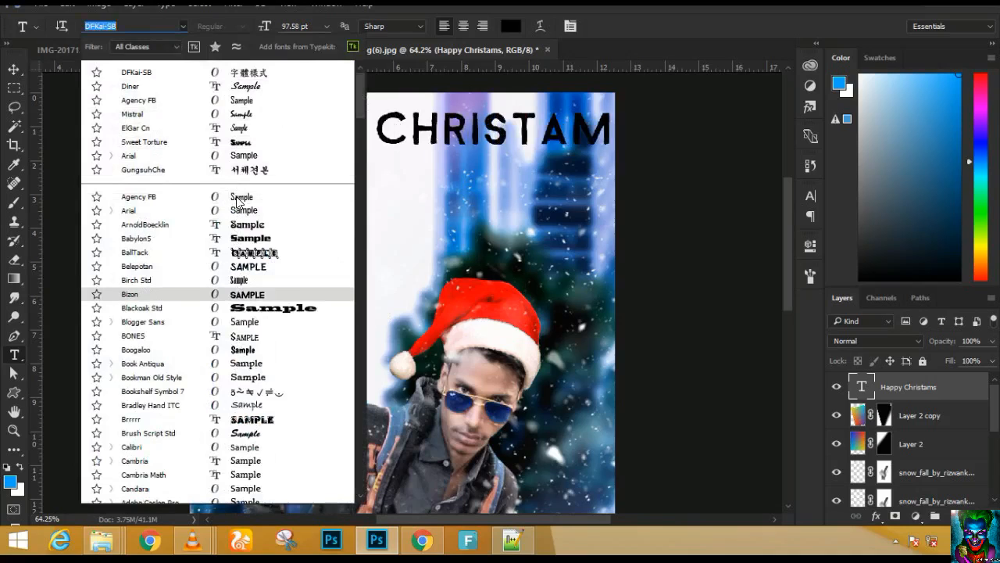
{"action": "left_click", "coordinate": [237, 201]}
{"action": "left_click", "coordinate": [149, 26]}
{"action": "key", "text": "Down"}
{"action": "key", "text": "Down"}
{"action": "key", "text": "Down"}
{"action": "key", "text": "Up"}
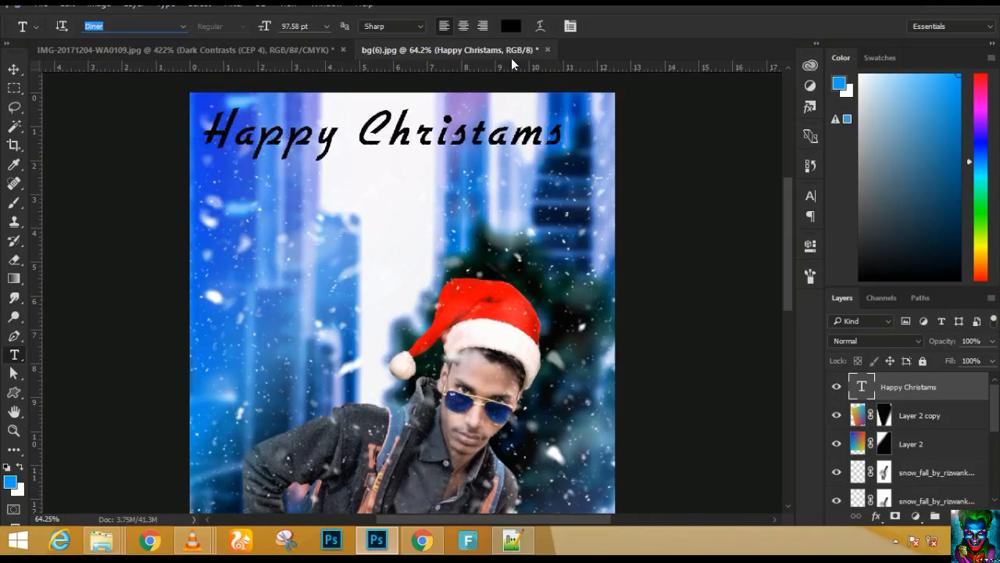
- Enlarge the Happy Christams text to 105.58 pt and move it slightly closer to the photo's upper edge
{"action": "left_click", "coordinate": [14, 68]}
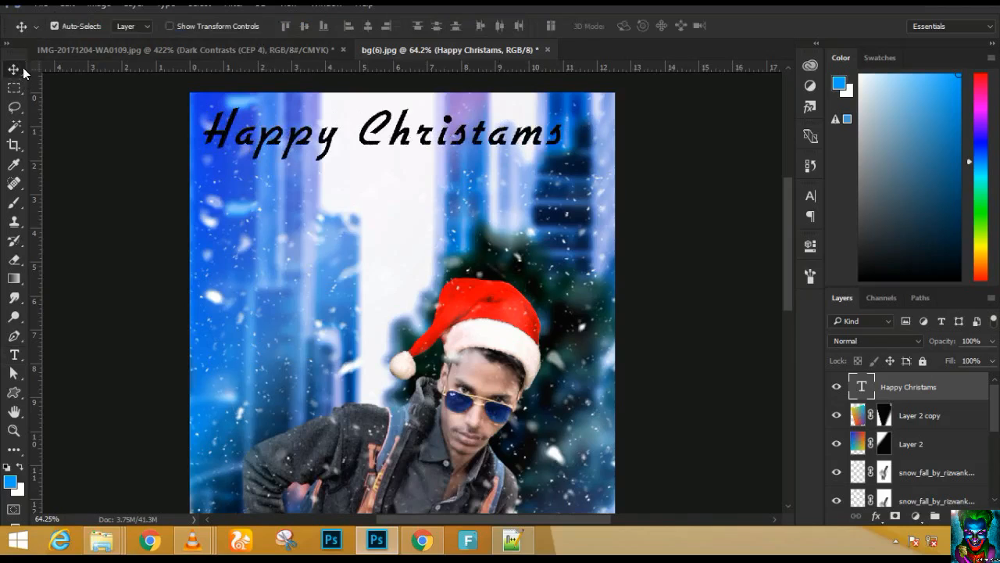
{"action": "scroll", "coordinate": [378, 225], "scroll_direction": "down", "scroll_amount": 3}
{"action": "scroll", "coordinate": [463, 262], "scroll_direction": "up", "scroll_amount": 3}
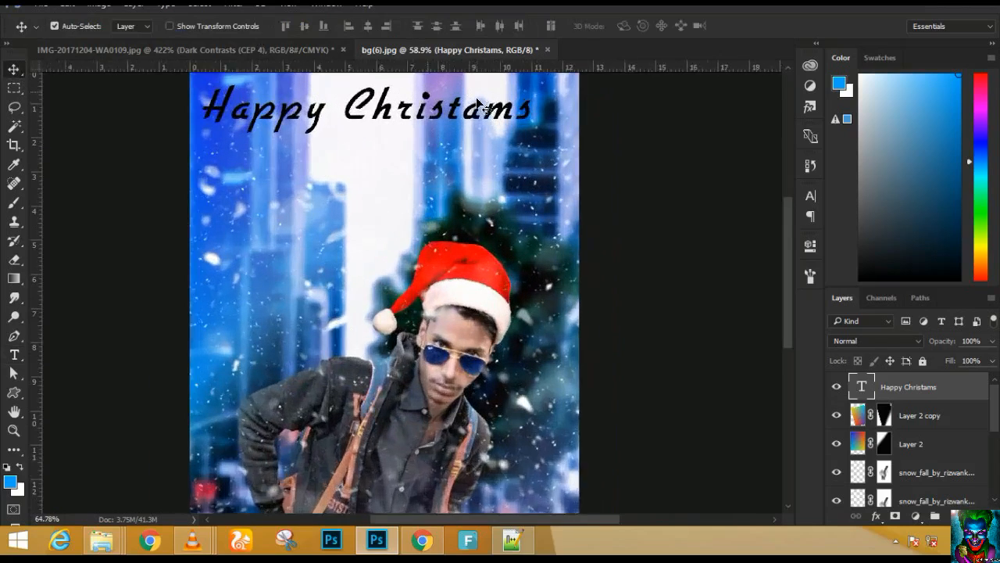
{"action": "scroll", "coordinate": [462, 262], "scroll_direction": "up", "scroll_amount": 2}
{"action": "key", "text": "t"}
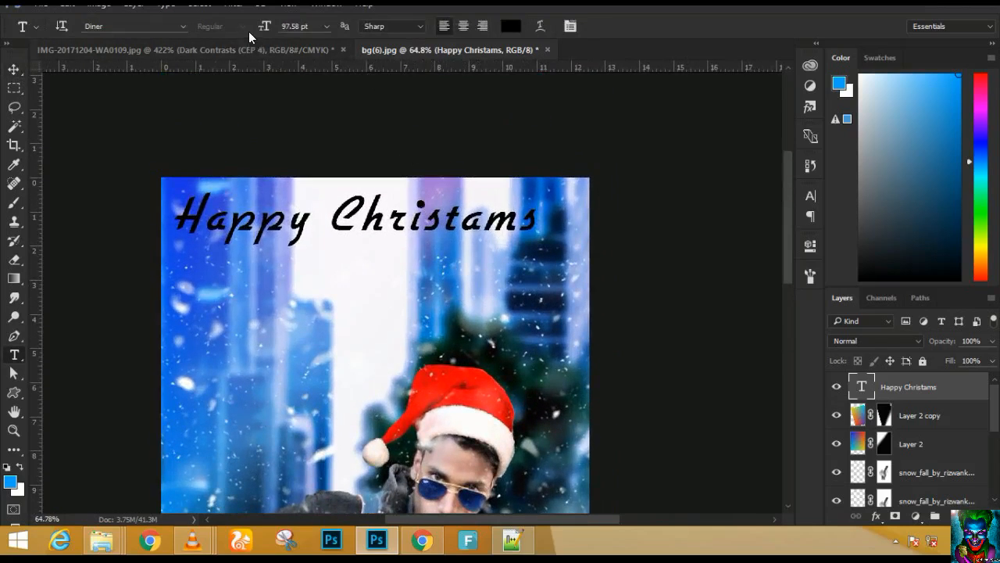
{"action": "left_click_drag", "start_coordinate": [265, 27], "coordinate": [272, 27]}
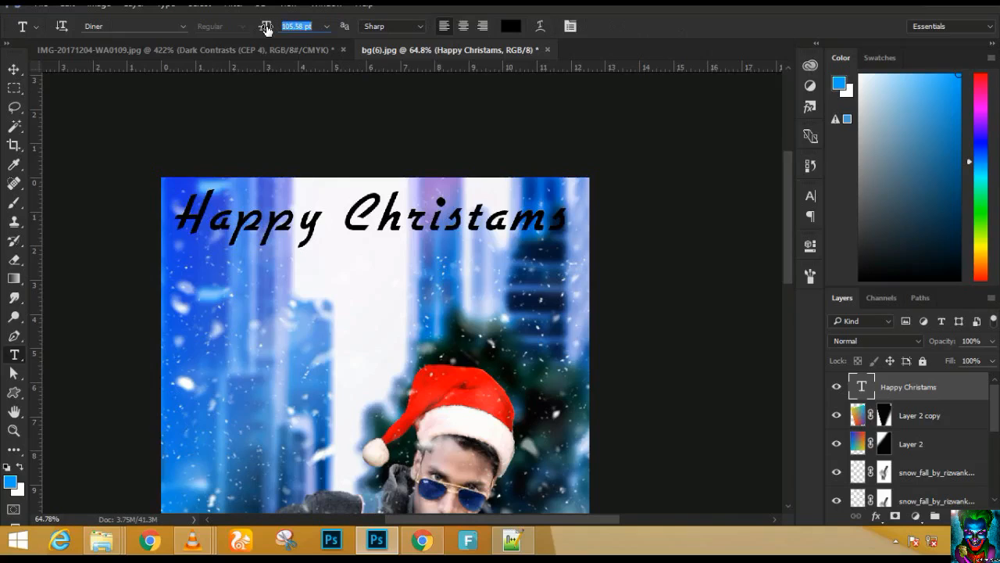
{"action": "left_click_drag", "start_coordinate": [361, 228], "coordinate": [369, 211]}
{"action": "scroll", "coordinate": [368, 213], "scroll_direction": "down", "scroll_amount": 2}
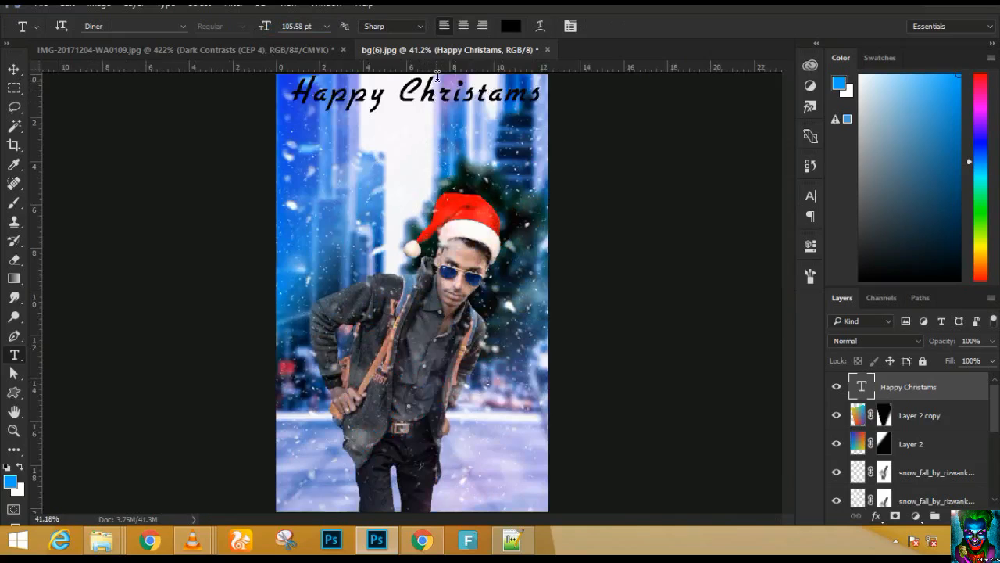
- Start a new text layer reading "25" in the open area just above the Santa hat
{"action": "scroll", "coordinate": [439, 76], "scroll_direction": "up", "scroll_amount": 5}
{"action": "left_click_drag", "start_coordinate": [437, 205], "coordinate": [433, 283]}
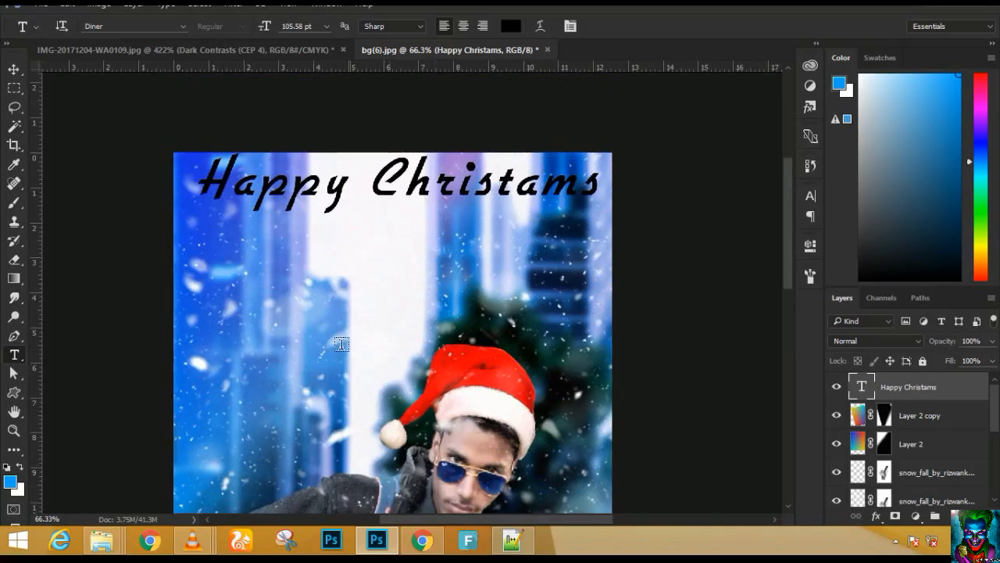
{"action": "left_click", "coordinate": [342, 346]}
{"action": "type", "text": "2"}
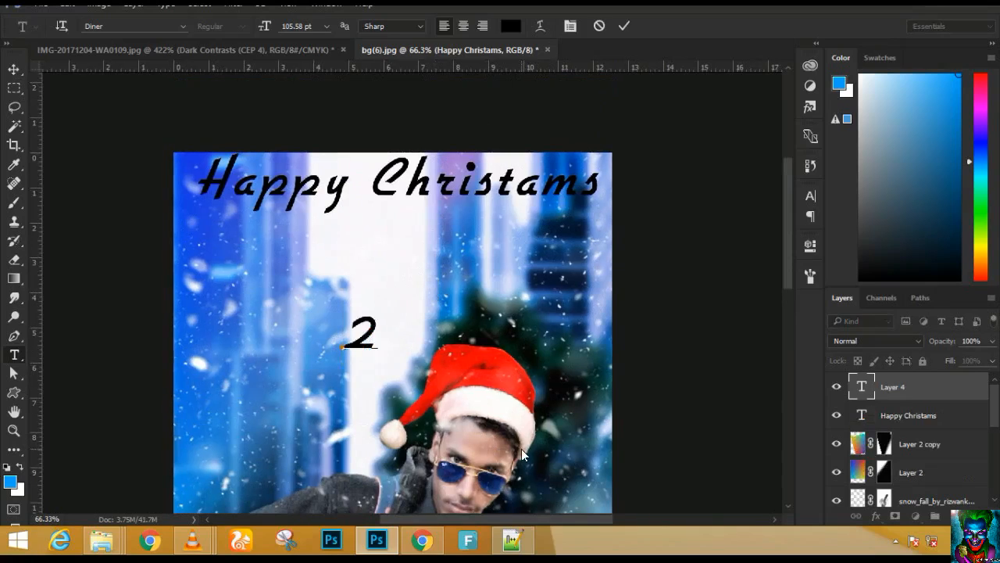
{"action": "type", "text": "5"}
{"action": "scroll", "coordinate": [897, 517], "scroll_direction": "up", "scroll_amount": 1}
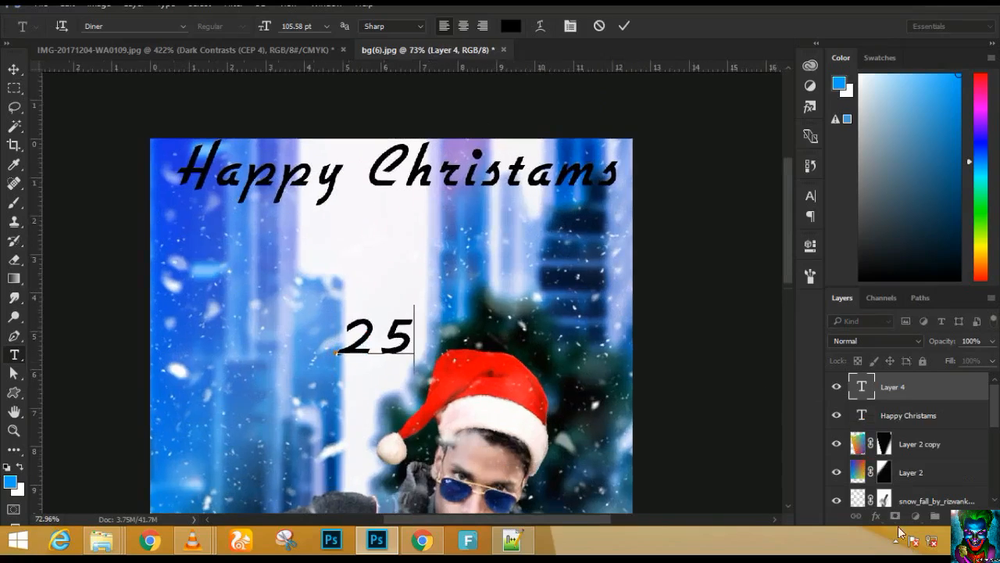
- Check the current month and year in the system calendar, then return to the text being edited
{"action": "left_click", "coordinate": [972, 541]}
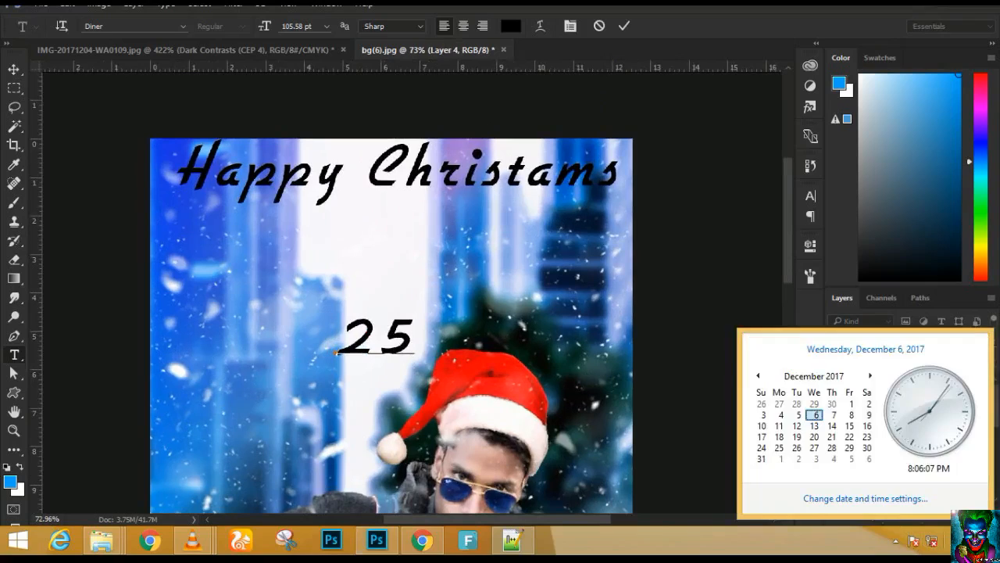
{"action": "left_click", "coordinate": [805, 378]}
{"action": "left_click", "coordinate": [863, 452]}
{"action": "left_click", "coordinate": [836, 376]}
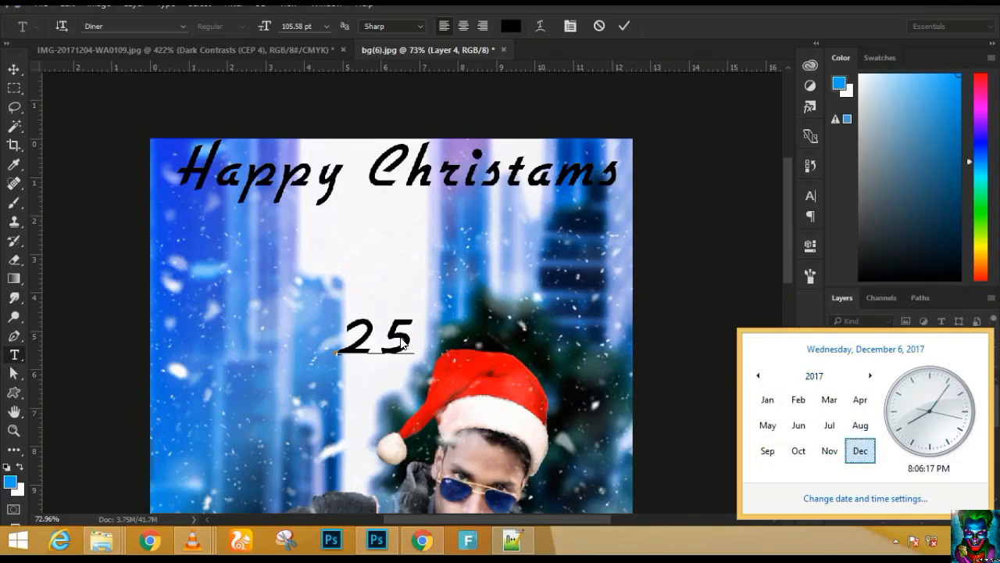
{"action": "left_click", "coordinate": [401, 341]}
- Complete the date text to read "25-Des-2017" and select all of it
{"action": "type", "text": "-"}
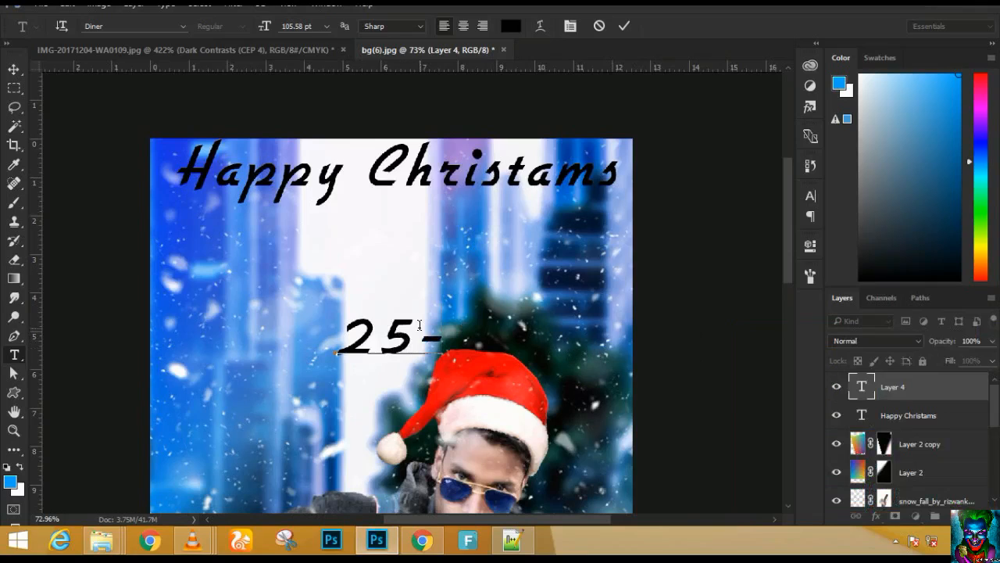
{"action": "type", "text": "De"}
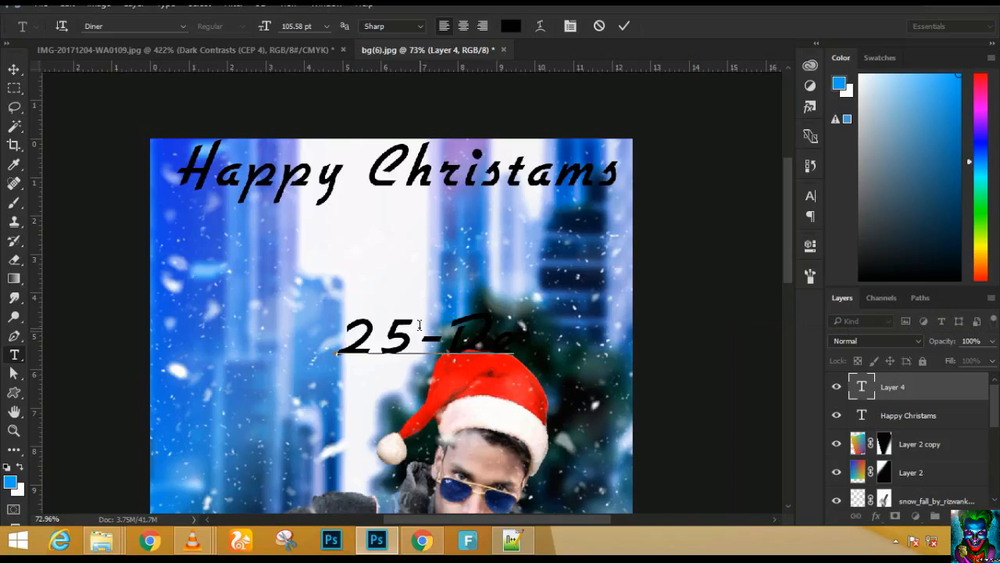
{"action": "type", "text": "c-2017"}
{"action": "key", "text": "ctrl+a"}
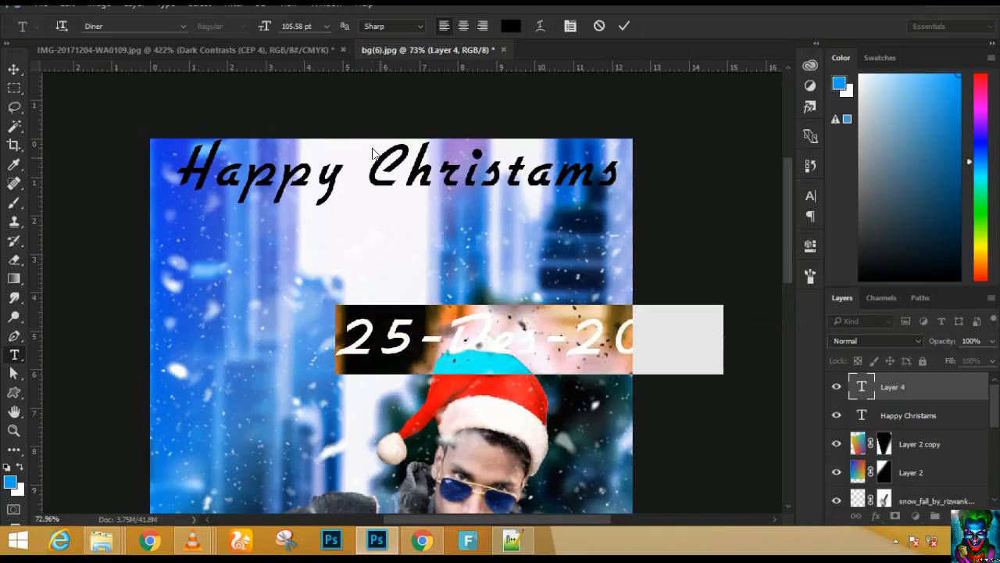
- Shrink the 25-Des-2017 date to roughly half its size and place it directly beneath the Christams lettering
{"action": "left_click_drag", "start_coordinate": [255, 28], "coordinate": [215, 31]}
{"action": "left_click", "coordinate": [13, 70]}
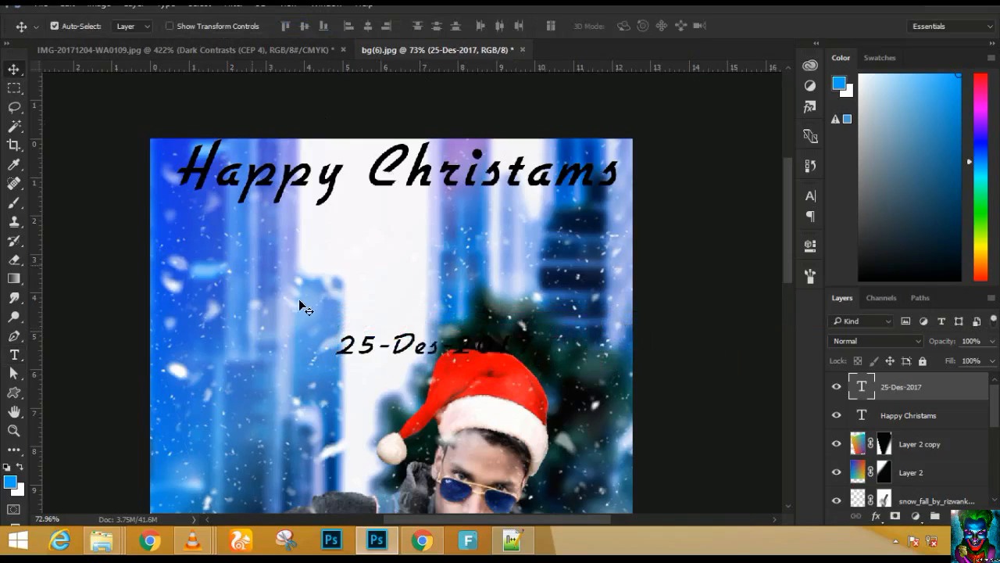
{"action": "left_click_drag", "start_coordinate": [397, 350], "coordinate": [431, 199]}
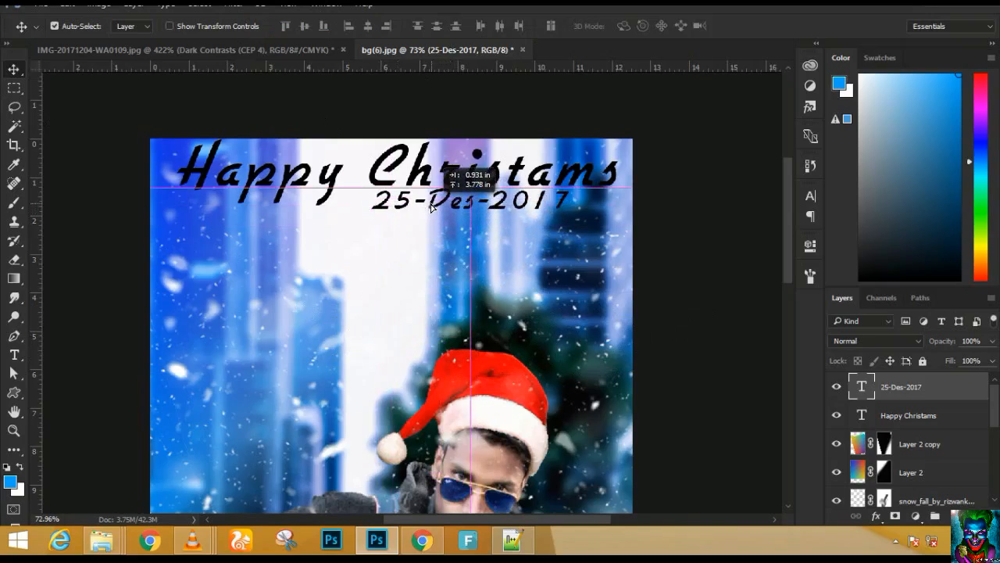
{"action": "key", "text": "Up"}
{"action": "key", "text": "Up"}
{"action": "key", "text": "Up"}
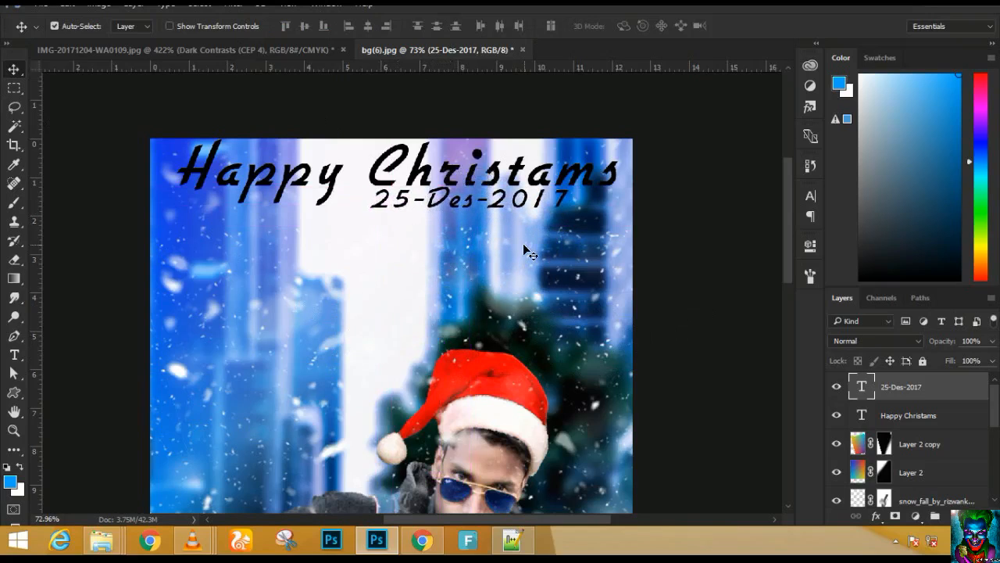
- Nudge the date in small increments toward the photo's right edge, keeping it tucked under the greeting
{"action": "key", "text": "Right"}
{"action": "key", "text": "Right"}
{"action": "key", "text": "Right"}
{"action": "key", "text": "Right"}
{"action": "key", "text": "Right"}
{"action": "key", "text": "Right"}
{"action": "key", "text": "Right"}
{"action": "key", "text": "Right"}
{"action": "key", "text": "Right"}
{"action": "key", "text": "Right"}
{"action": "key", "text": "Right"}
{"action": "key", "text": "Right"}
{"action": "key", "text": "Right"}
{"action": "key", "text": "Right"}
{"action": "key", "text": "Right"}
{"action": "key", "text": "Right"}
{"action": "key", "text": "Right"}
{"action": "key", "text": "Right"}
{"action": "key", "text": "Right"}
{"action": "key", "text": "Right"}
{"action": "key", "text": "Right"}
{"action": "key", "text": "Right"}
{"action": "key", "text": "Right"}
{"action": "key", "text": "Right"}
{"action": "key", "text": "Right"}
{"action": "key", "text": "Right"}
{"action": "key", "text": "Right"}
{"action": "key", "text": "Right"}
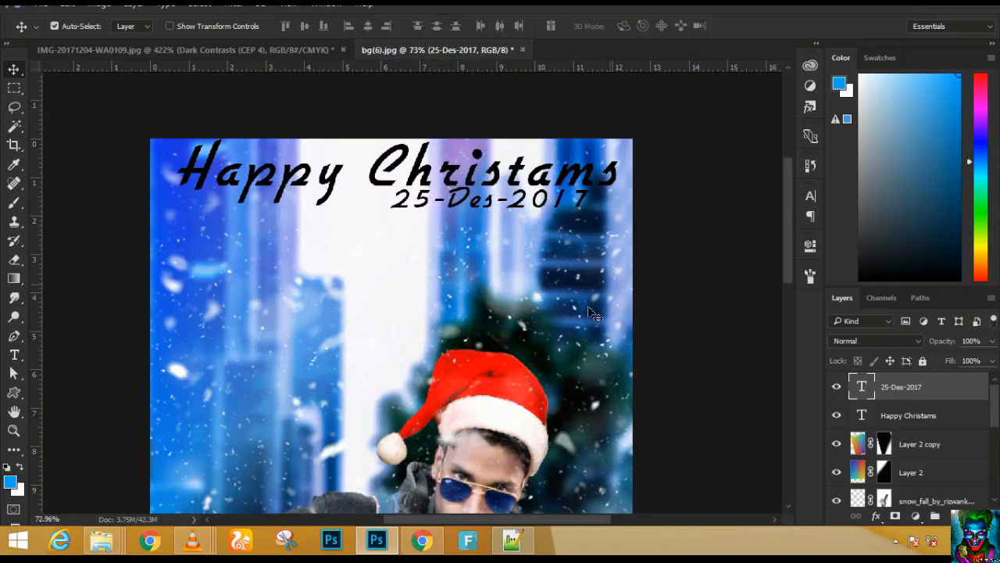
- Reduce the text size of the date beneath the greeting and undo the stray layer move
{"action": "key", "text": "t"}
{"action": "left_click_drag", "start_coordinate": [261, 26], "coordinate": [264, 25]}
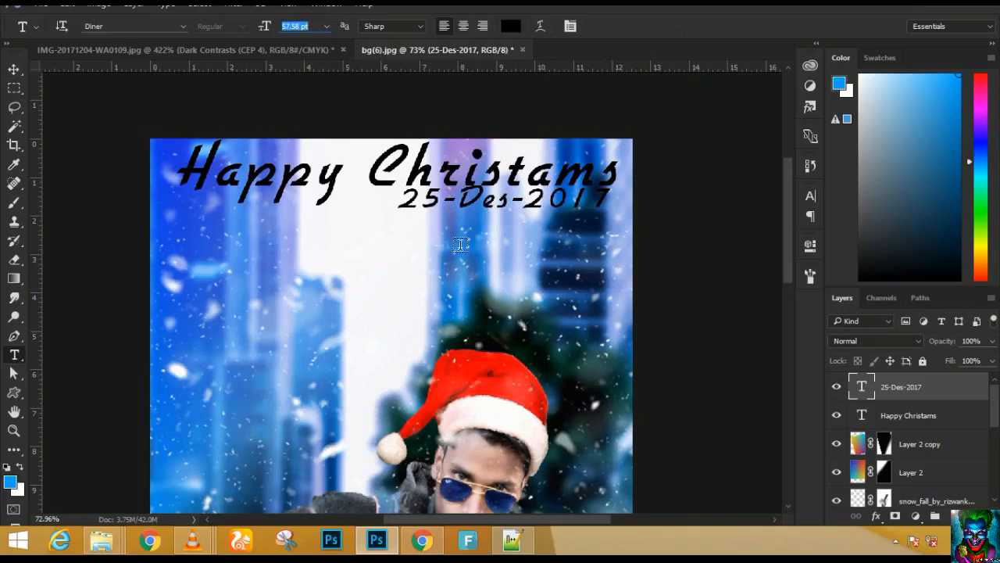
{"action": "left_click", "coordinate": [12, 71]}
{"action": "left_click", "coordinate": [540, 302]}
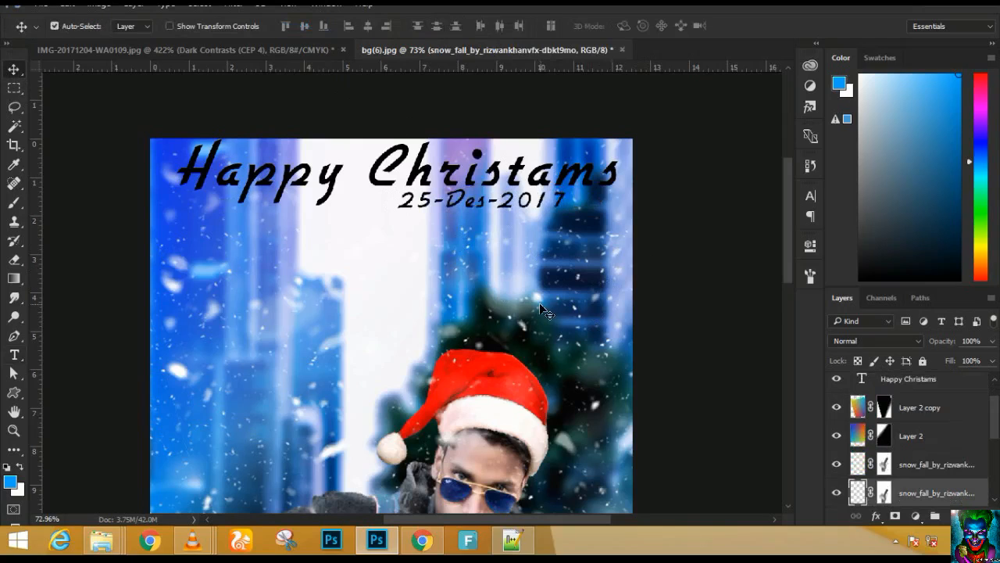
{"action": "key", "text": "ctrl+0"}
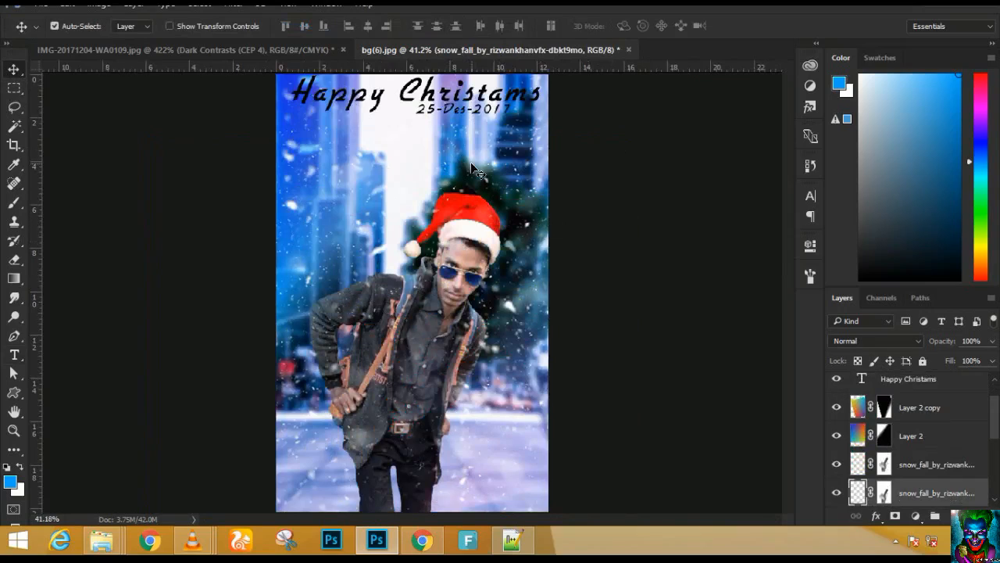
{"action": "mouse_move", "coordinate": [473, 168]}
{"action": "left_mouse_down"}
{"action": "mouse_move", "coordinate": [465, 116]}
{"action": "mouse_move", "coordinate": [463, 154]}
{"action": "left_mouse_up"}
{"action": "key", "text": "ctrl+z"}
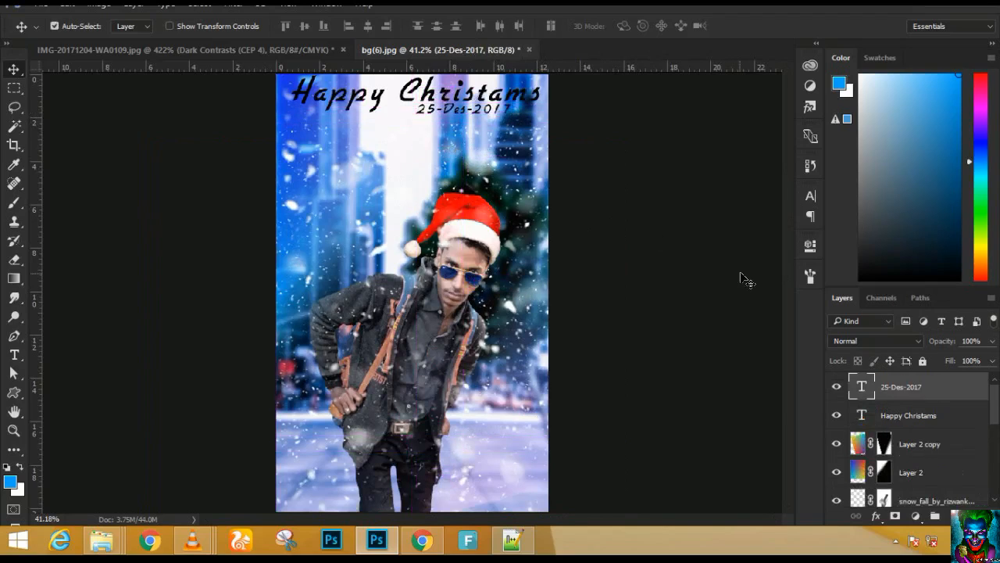
- Duplicate the 25-Des-2017 text layer and move the copy down over the man's upper legs
{"action": "key", "text": "ctrl+j"}
{"action": "key", "text": "ctrl+t"}
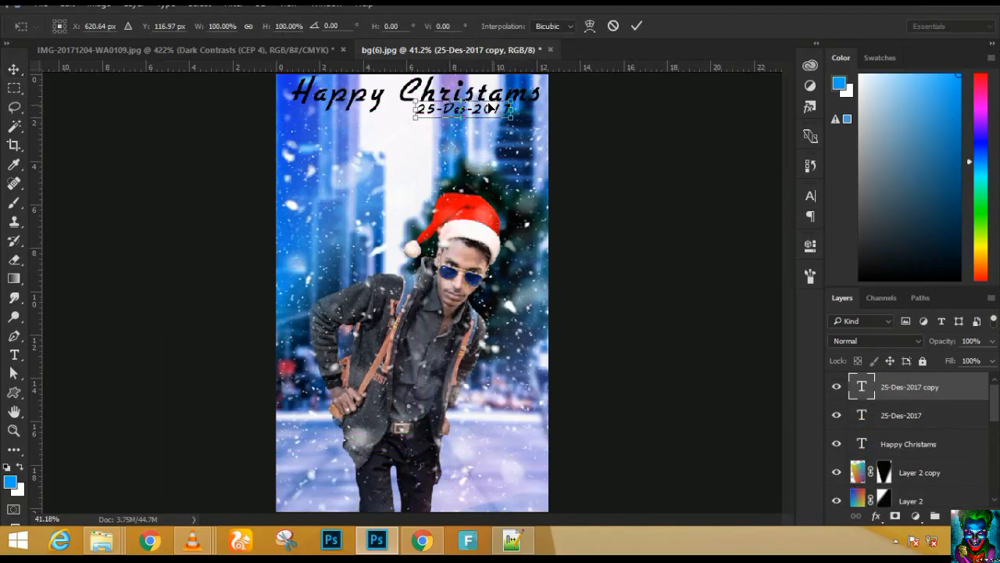
{"action": "key", "text": "Return"}
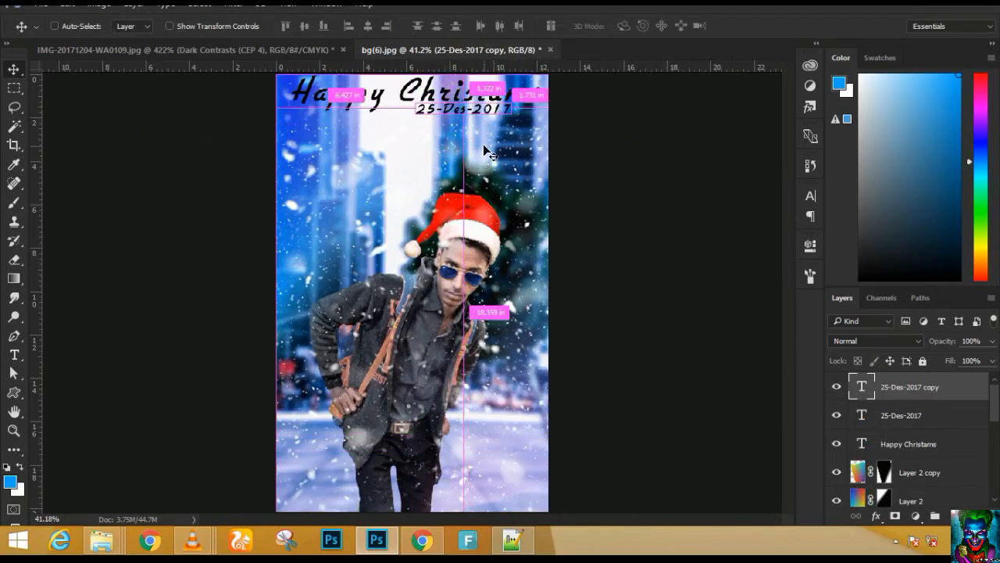
{"action": "key", "text": "ctrl+t"}
{"action": "left_click_drag", "start_coordinate": [501, 113], "coordinate": [424, 467]}
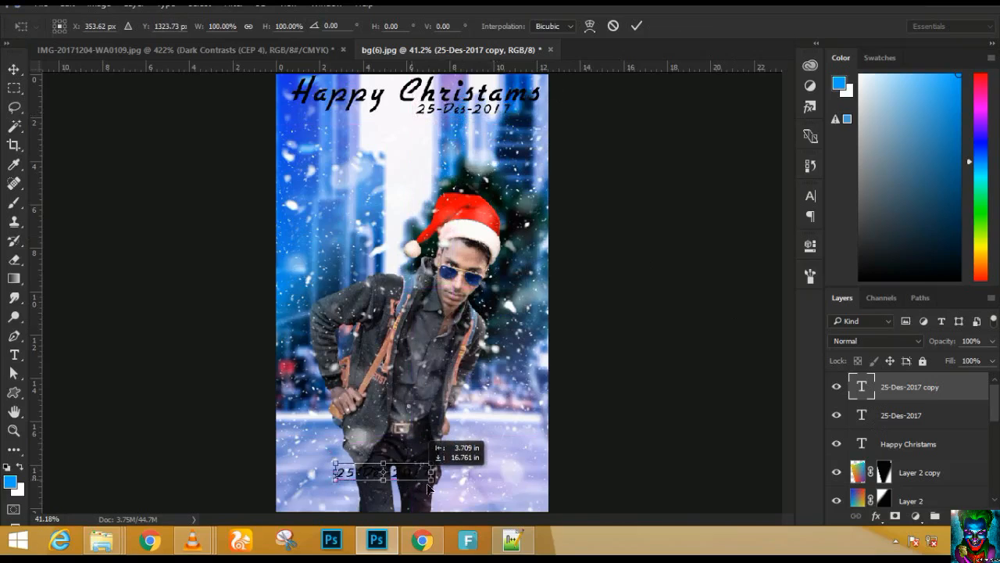
{"action": "left_click_drag", "start_coordinate": [425, 467], "coordinate": [433, 454]}
{"action": "key", "text": "Return"}
{"action": "left_click", "coordinate": [434, 454]}
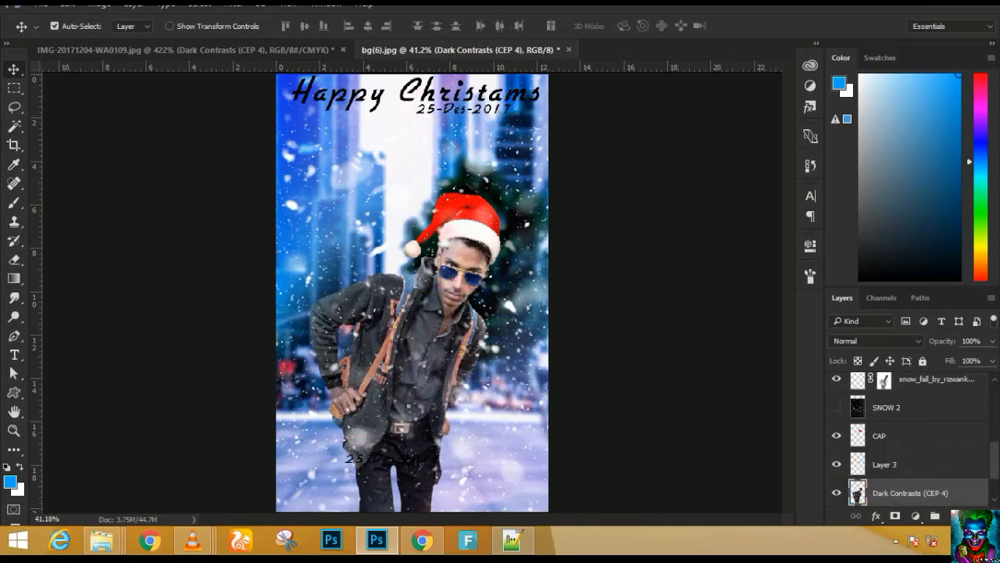
- Select the copied date layer, enlarge it to 71.51 pt and position it across the man's belt
{"action": "key", "text": "ctrl+t"}
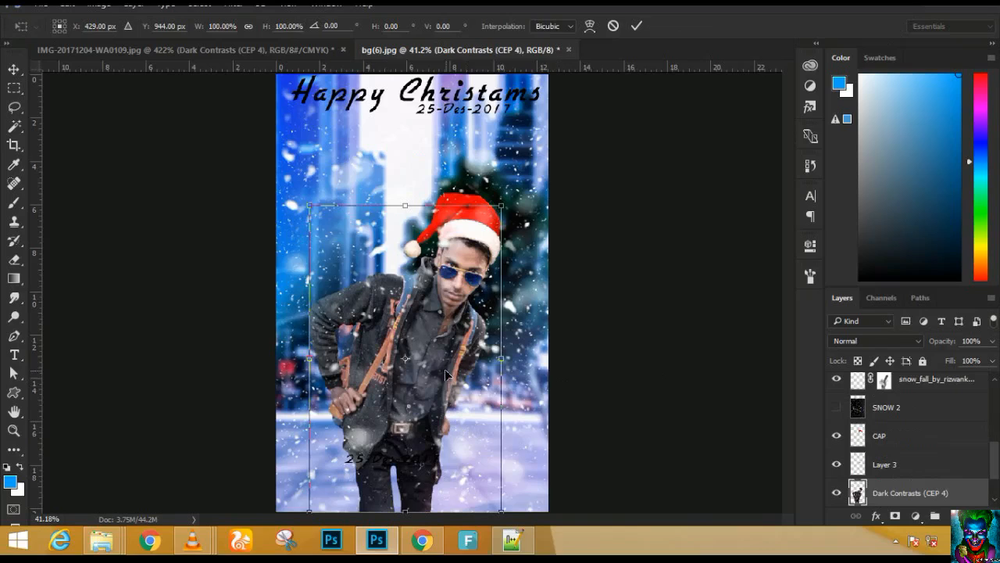
{"action": "key", "text": "Return"}
{"action": "scroll", "coordinate": [901, 406], "scroll_direction": "up", "scroll_amount": 5}
{"action": "left_click", "coordinate": [929, 387]}
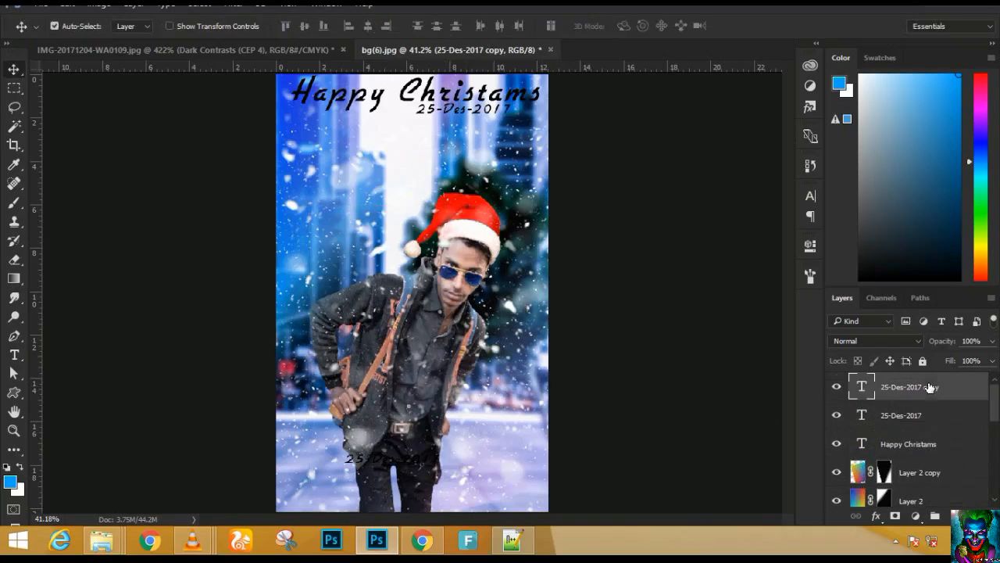
{"action": "key", "text": "ctrl+t"}
{"action": "left_click_drag", "start_coordinate": [440, 451], "coordinate": [447, 445]}
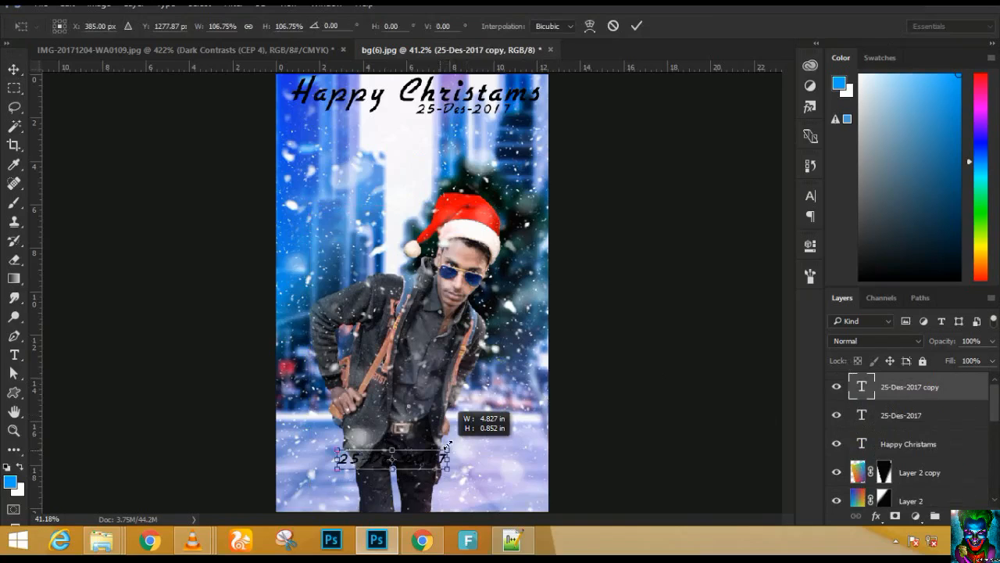
{"action": "left_click_drag", "start_coordinate": [448, 444], "coordinate": [454, 443]}
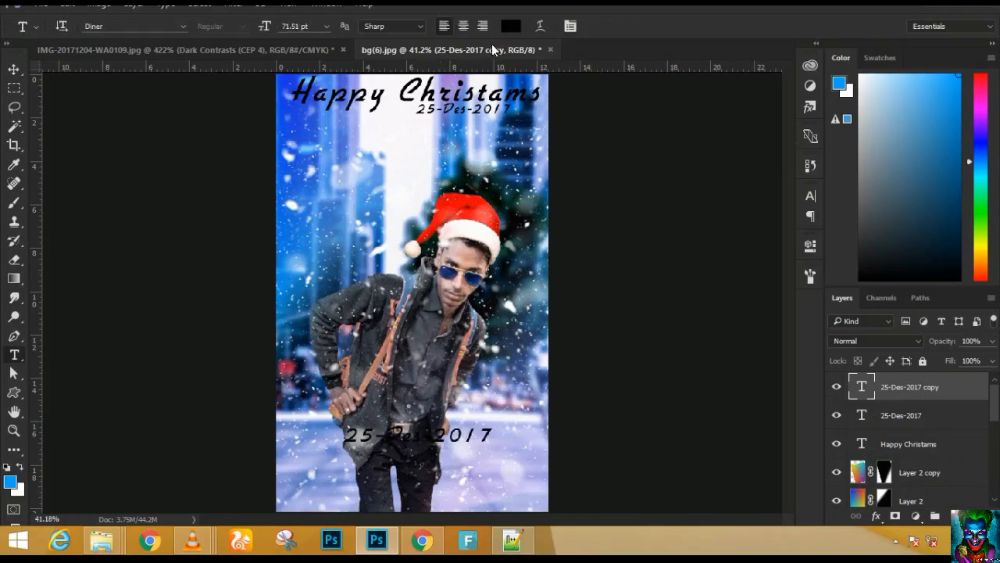
- Set the copied date's text colour to pure red, ff0000, and return to the Move tool
{"action": "left_click", "coordinate": [512, 28]}
{"action": "type", "text": "ffffff"}
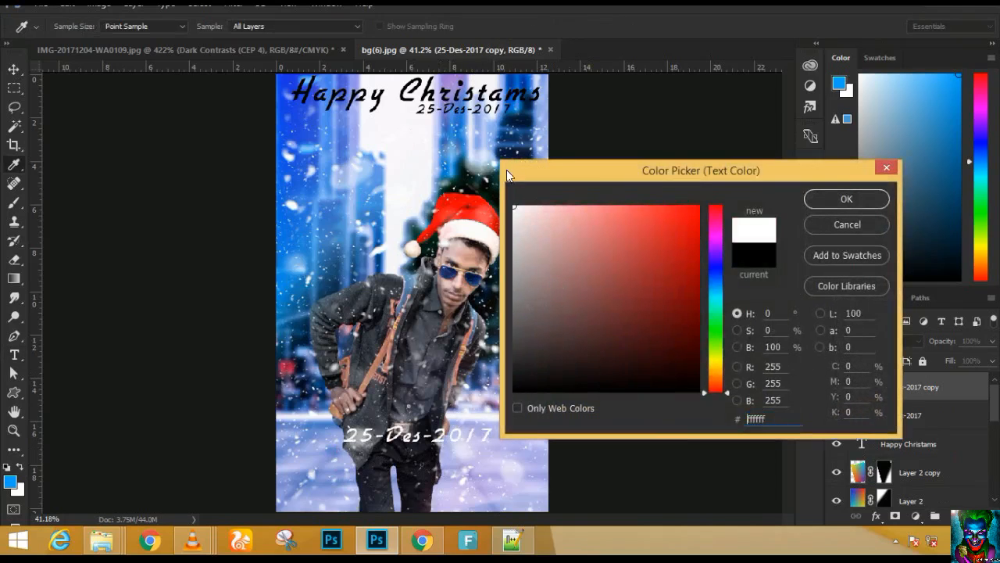
{"action": "left_click", "coordinate": [491, 212]}
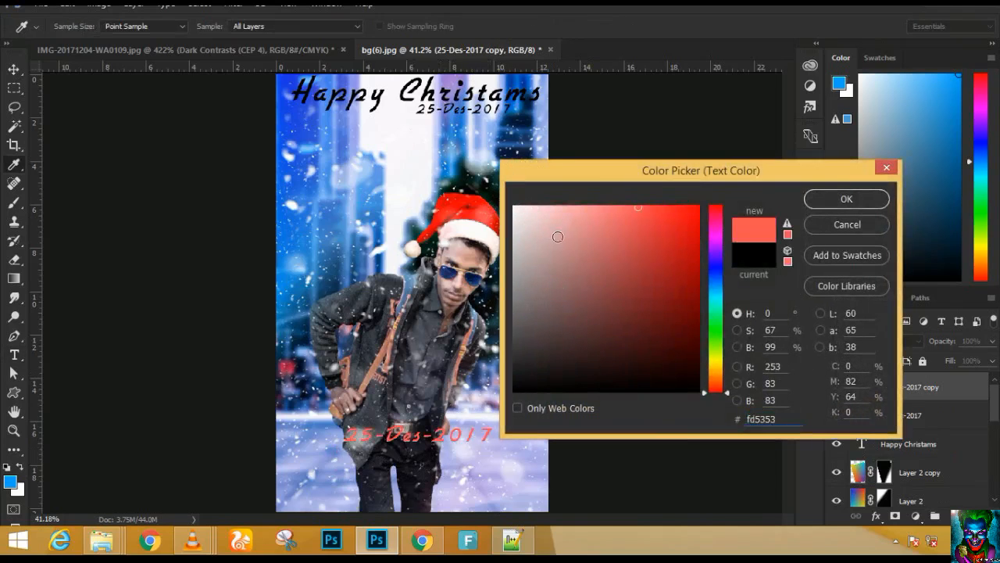
{"action": "mouse_move", "coordinate": [687, 249]}
{"action": "left_mouse_down"}
{"action": "mouse_move", "coordinate": [707, 204]}
{"action": "mouse_move", "coordinate": [763, 208]}
{"action": "left_mouse_up"}
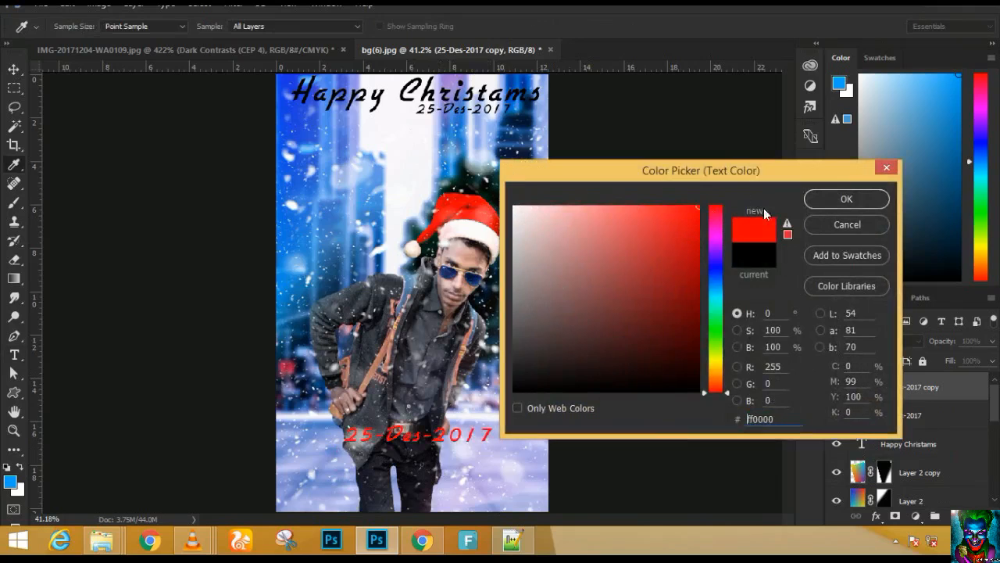
{"action": "left_click", "coordinate": [821, 201]}
{"action": "key", "text": "v"}
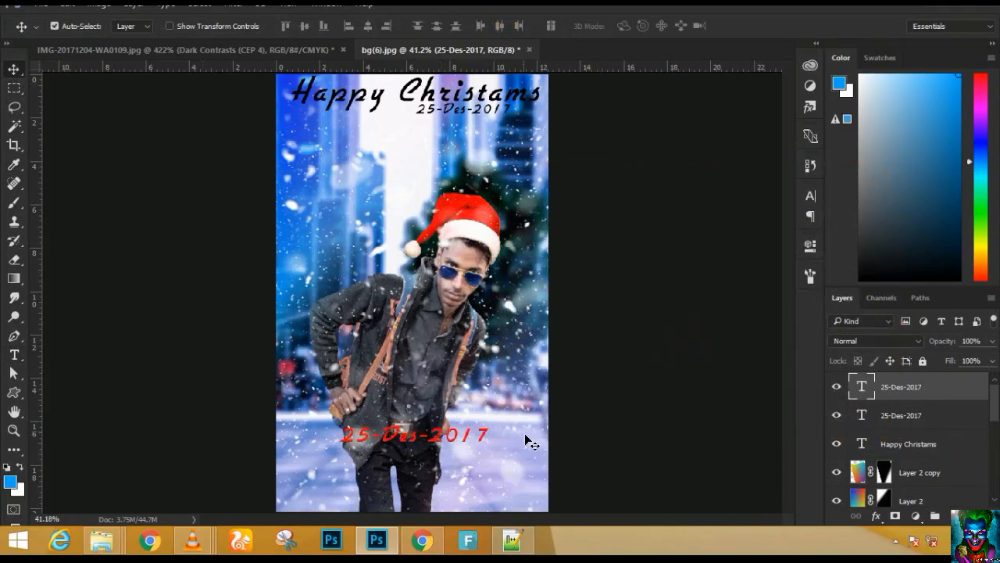
- Switch to File Explorer, browse to pendrive > Bluetooth > New folder (4), and place the movie-credits image 17 in the composite
{"action": "mouse_move", "coordinate": [117, 540]}
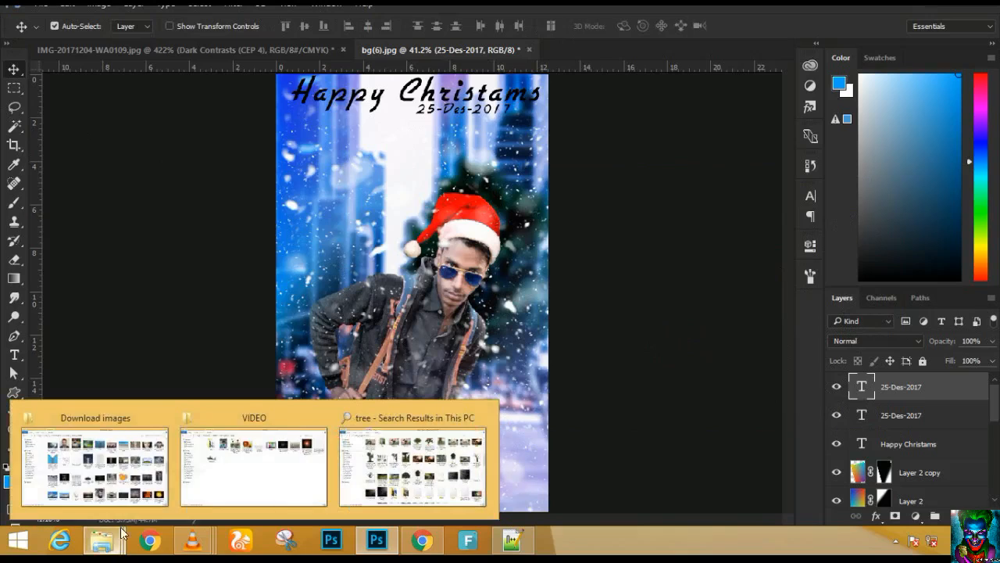
{"action": "left_click", "coordinate": [202, 441]}
{"action": "left_click", "coordinate": [14, 40]}
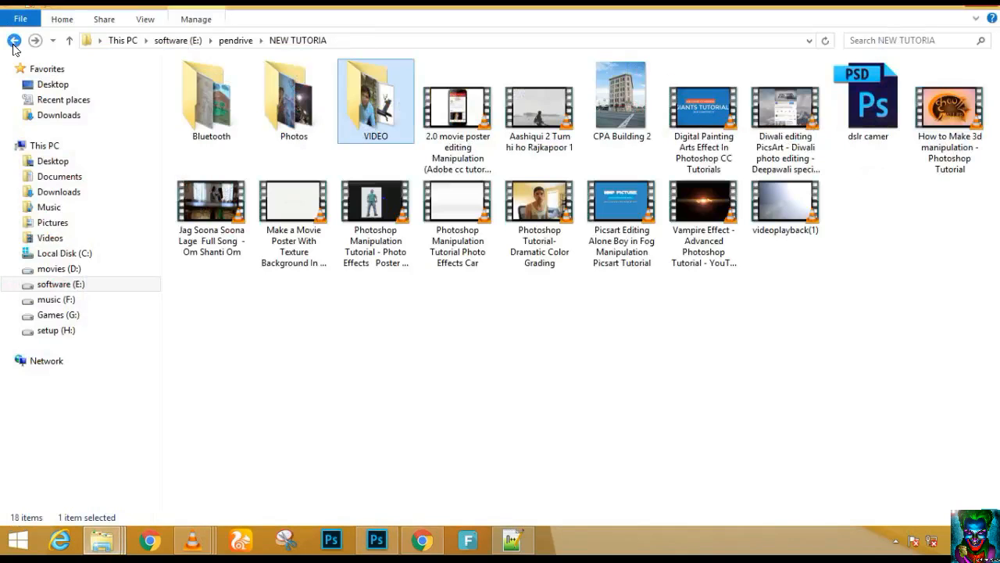
{"action": "left_click", "coordinate": [14, 40]}
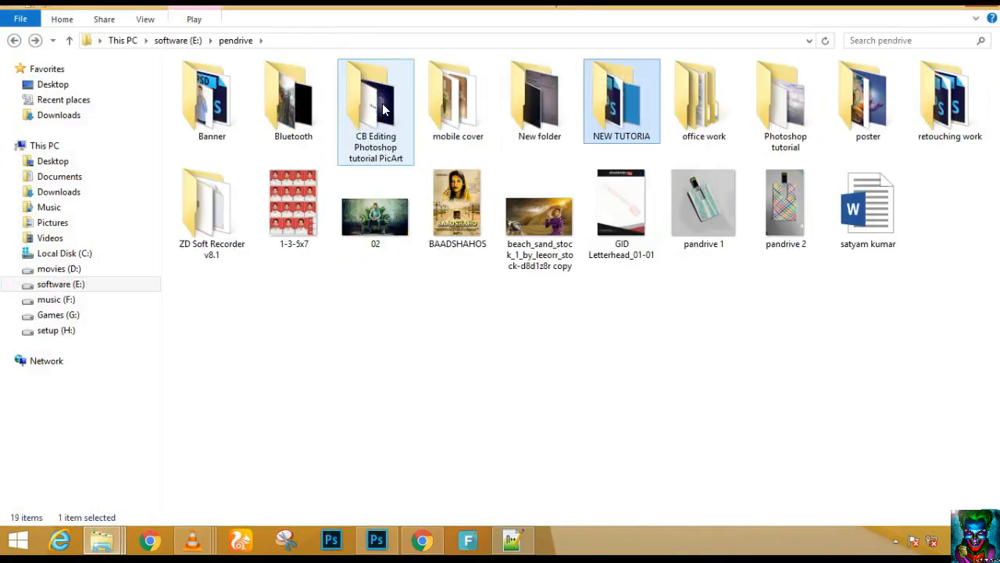
{"action": "double_click", "coordinate": [294, 111]}
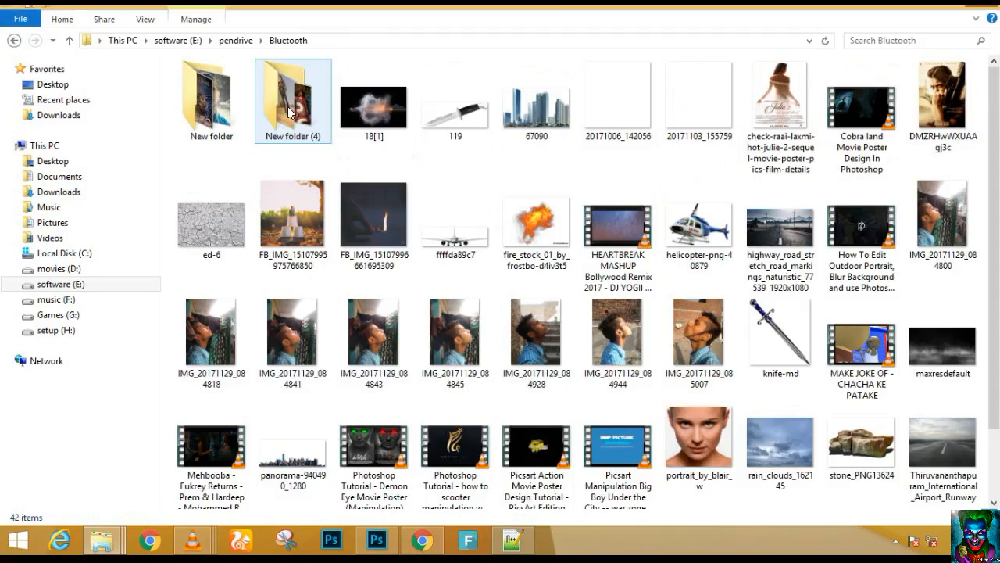
{"action": "double_click", "coordinate": [289, 111]}
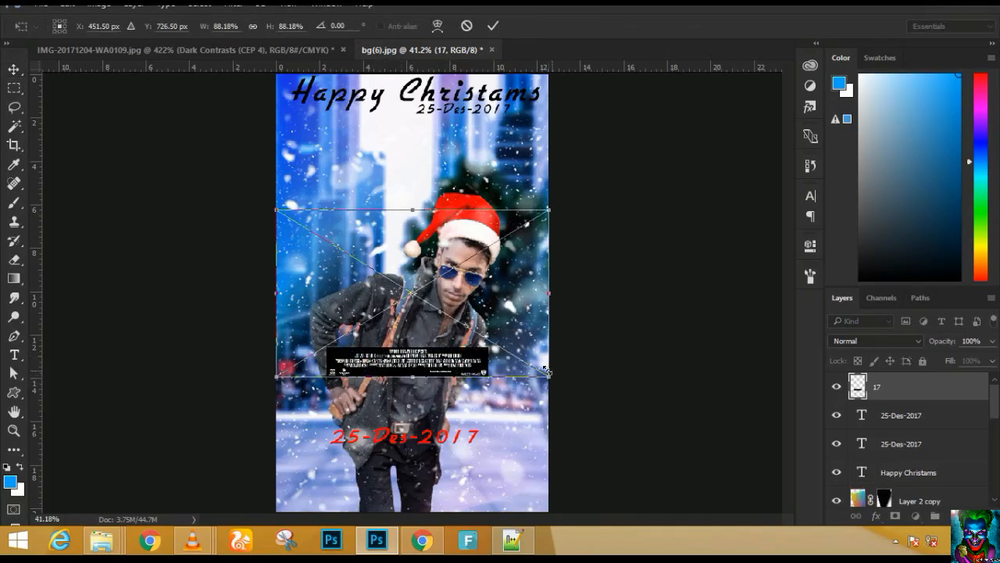
- Scale the credits image up to about 149% and position its black strip along the photo's lower edge
{"action": "left_click_drag", "start_coordinate": [545, 371], "coordinate": [636, 431]}
{"action": "left_click_drag", "start_coordinate": [476, 365], "coordinate": [478, 452]}
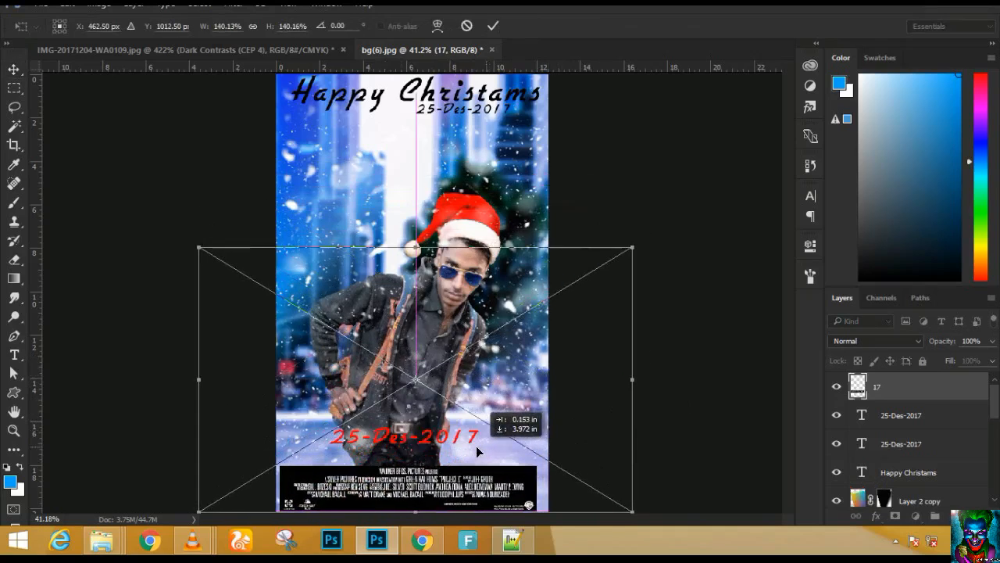
{"action": "left_click_drag", "start_coordinate": [627, 247], "coordinate": [648, 239]}
{"action": "left_click_drag", "start_coordinate": [530, 408], "coordinate": [536, 396]}
{"action": "key", "text": "Return"}
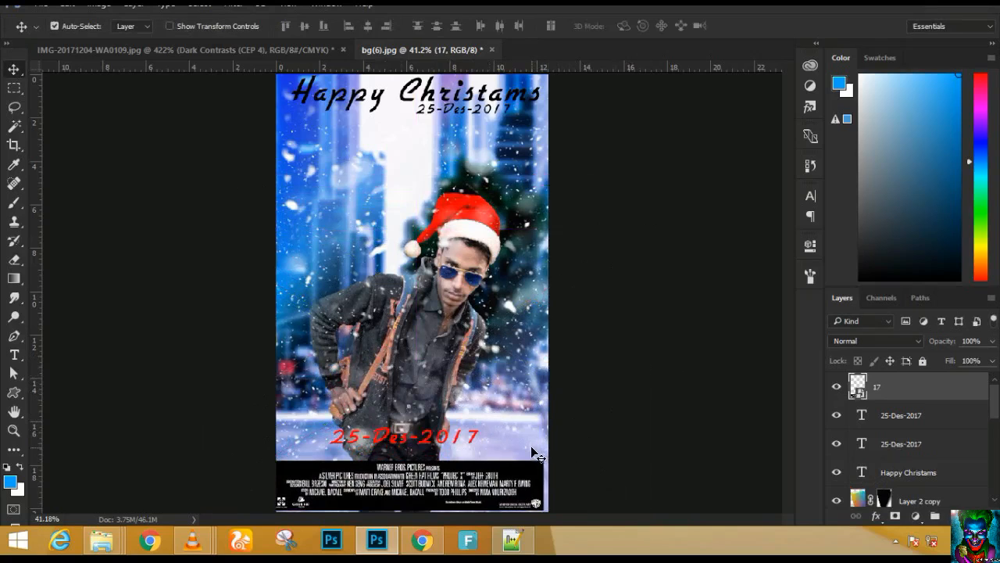
- Stretch the credits image to 151.07% wide and 149.60% high so it fills the photo's width and reaches the lower edge
{"action": "key", "text": "ctrl+t"}
{"action": "left_click_drag", "start_coordinate": [648, 369], "coordinate": [653, 369]}
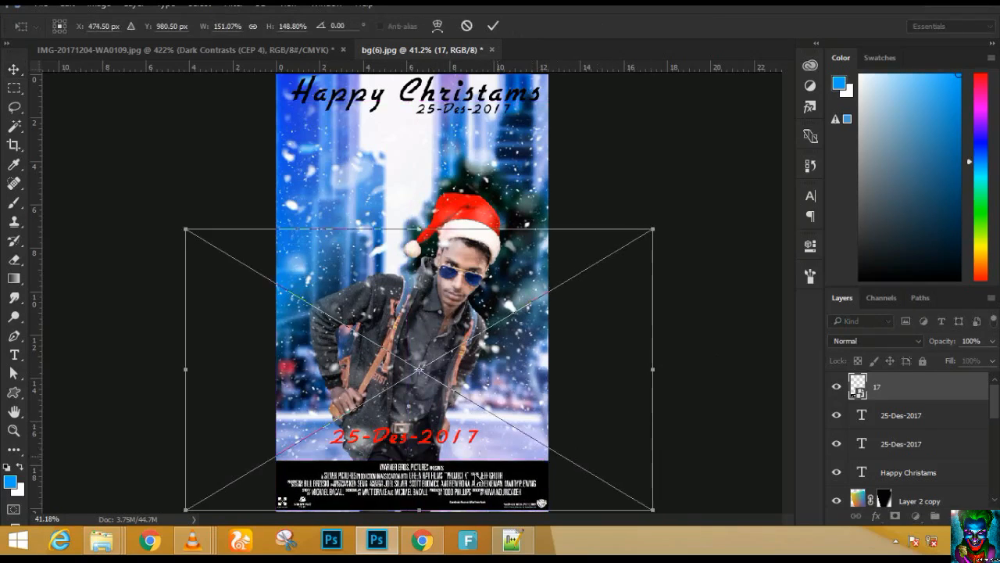
{"action": "left_click_drag", "start_coordinate": [422, 509], "coordinate": [421, 513]}
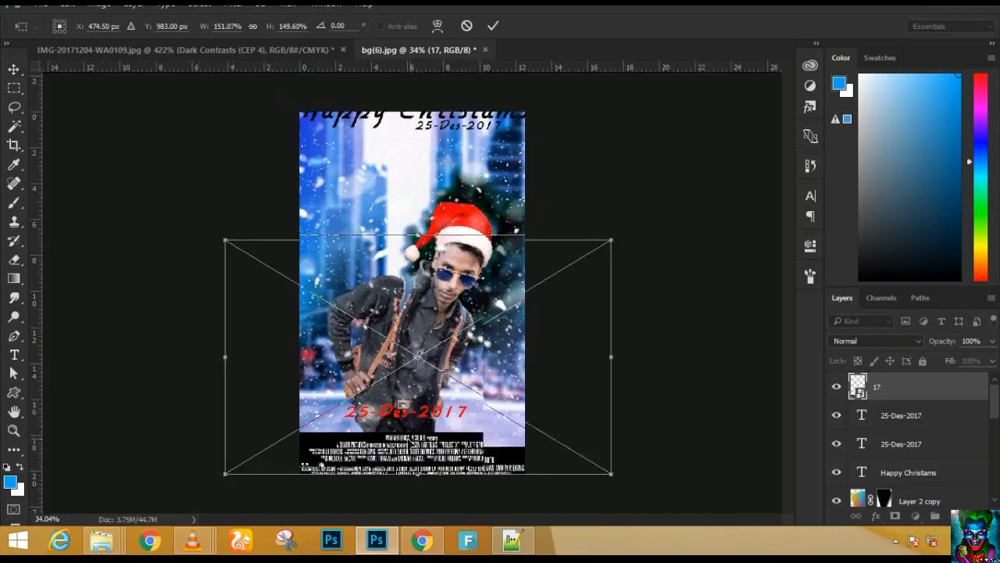
{"action": "scroll", "coordinate": [406, 445], "scroll_direction": "up", "scroll_amount": 2}
{"action": "key", "text": "Return"}
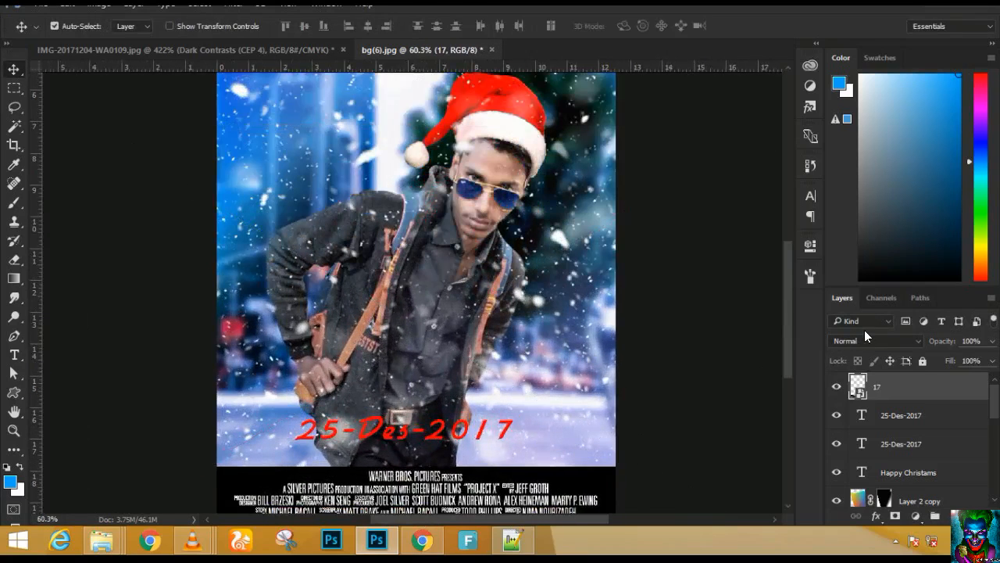
- Set the credits layer's blend mode to Screen to hide its black background
{"action": "left_click", "coordinate": [868, 341]}
{"action": "left_click", "coordinate": [868, 146]}
{"action": "scroll", "coordinate": [418, 361], "scroll_direction": "down", "scroll_amount": 2}
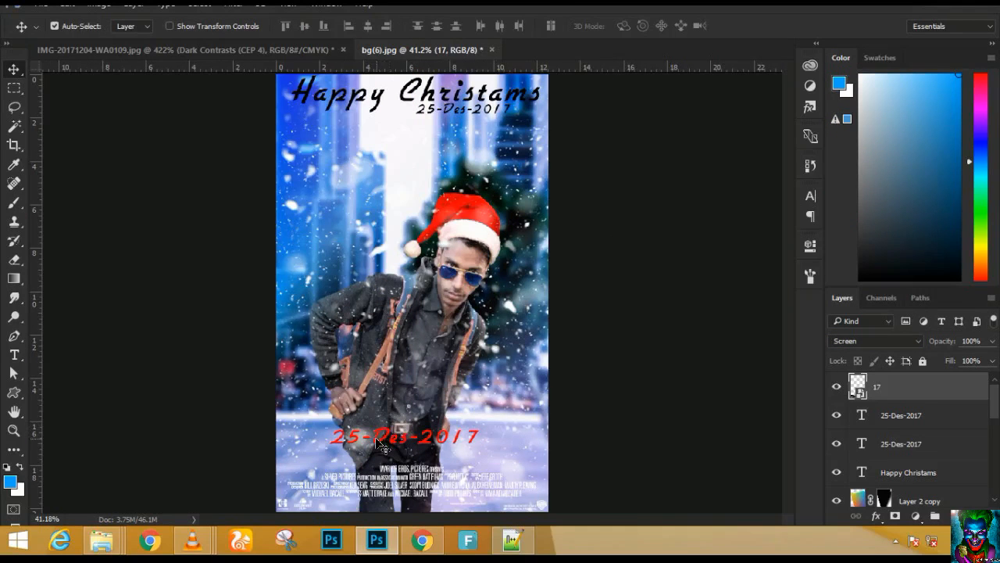
- Move the red 25-Des-2017 date down to sit just above the credits text
{"action": "left_click", "coordinate": [377, 441]}
{"action": "key", "text": "shift+Down"}
{"action": "key", "text": "shift+Down"}
{"action": "key", "text": "shift+Down"}
{"action": "key", "text": "shift+Down"}
{"action": "key", "text": "Down"}
{"action": "key", "text": "Down"}
{"action": "key", "text": "Down"}
{"action": "key", "text": "Down"}
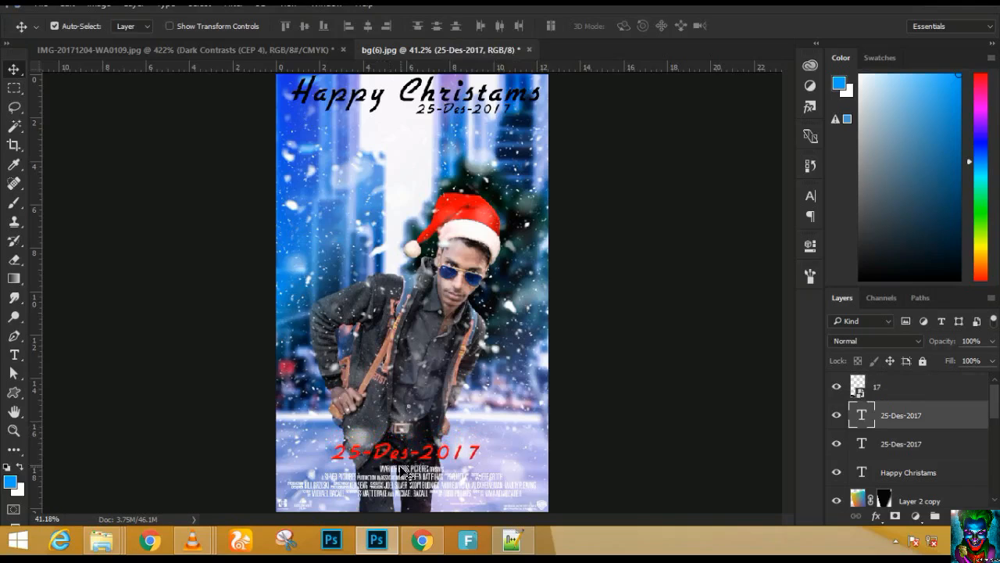
{"action": "double_click", "coordinate": [886, 397]}
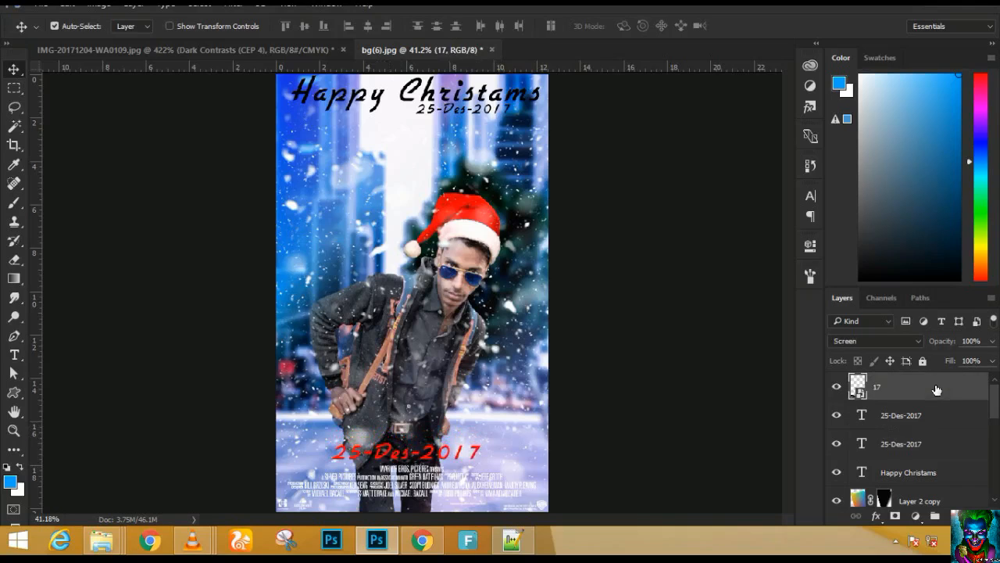
{"action": "left_click", "coordinate": [264, 264]}
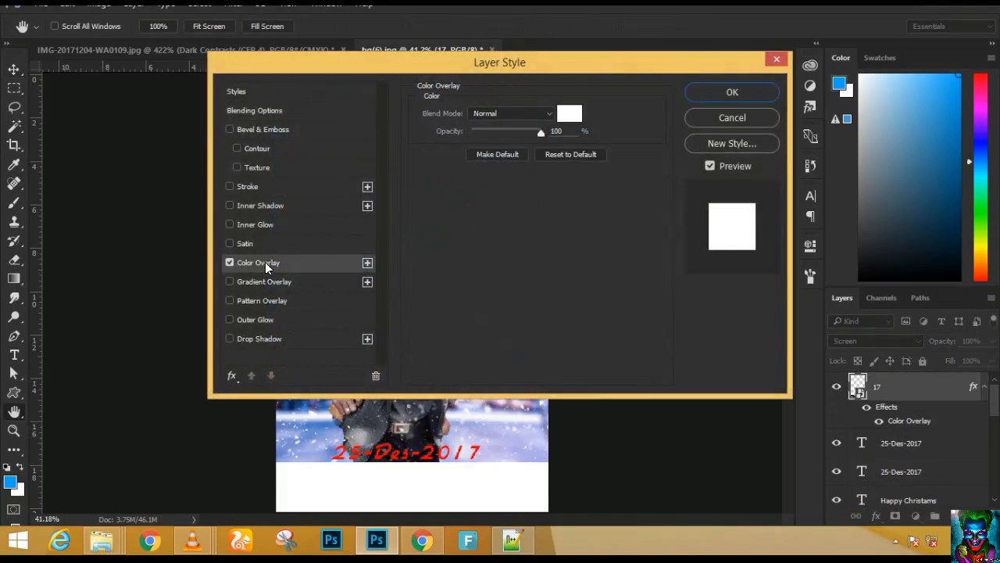
{"action": "left_click", "coordinate": [569, 116]}
{"action": "left_click", "coordinate": [698, 206]}
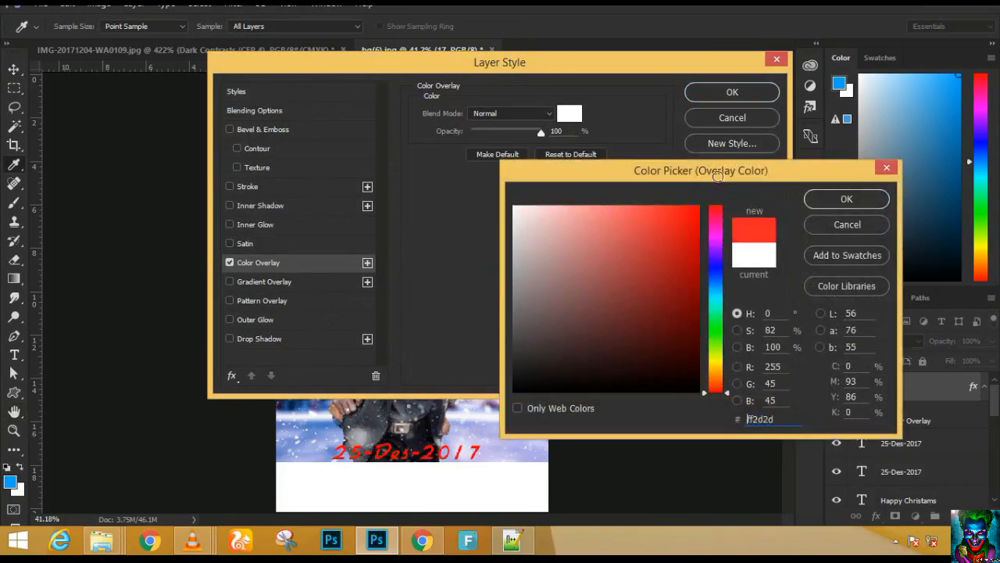
{"action": "left_click", "coordinate": [845, 224]}
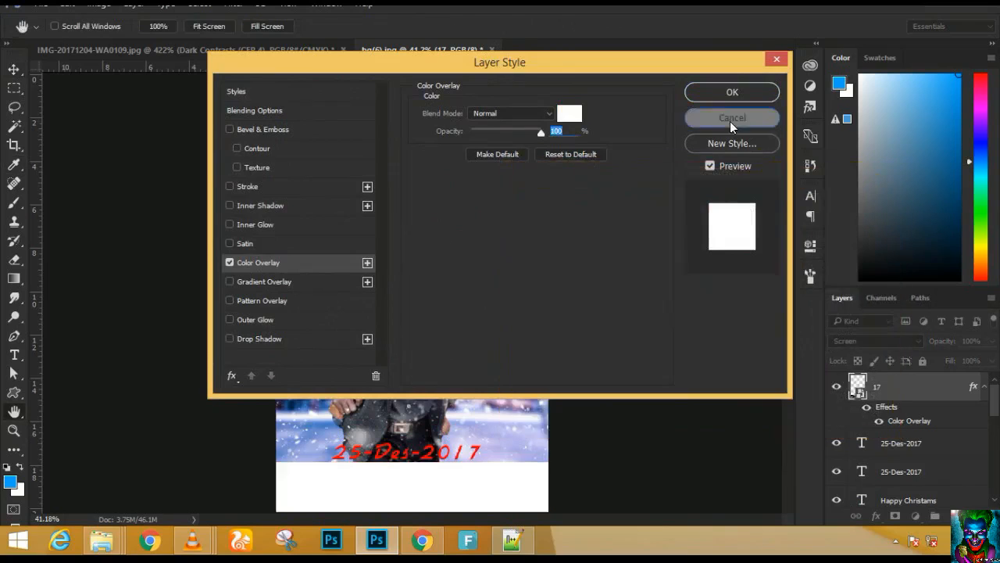
{"action": "left_click", "coordinate": [730, 118]}
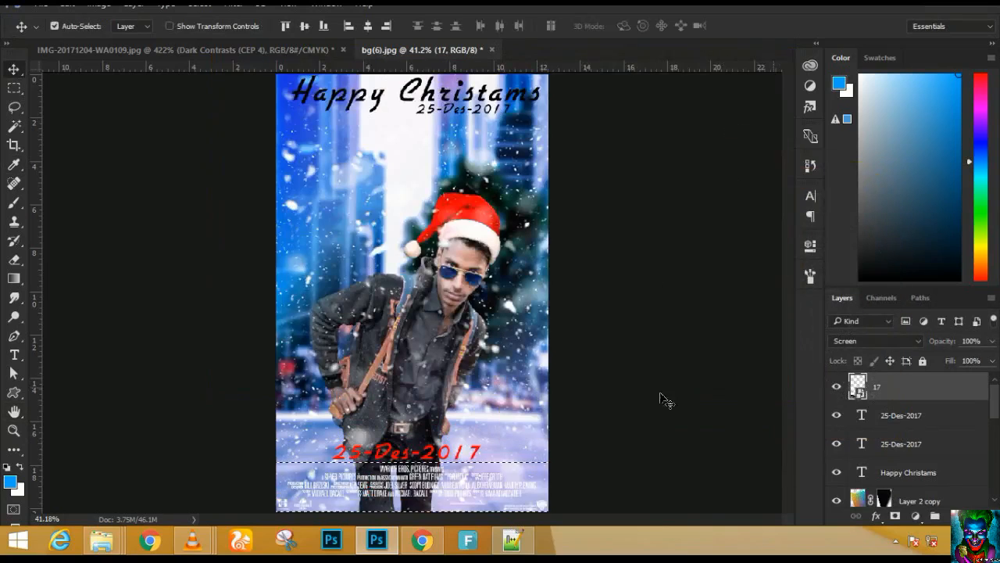
- Rasterize the credits layer, try painting its selected area with the hat's red (fe2825), then undo the paint and deselect
{"action": "key", "text": "b"}
{"action": "left_click", "coordinate": [10, 482]}
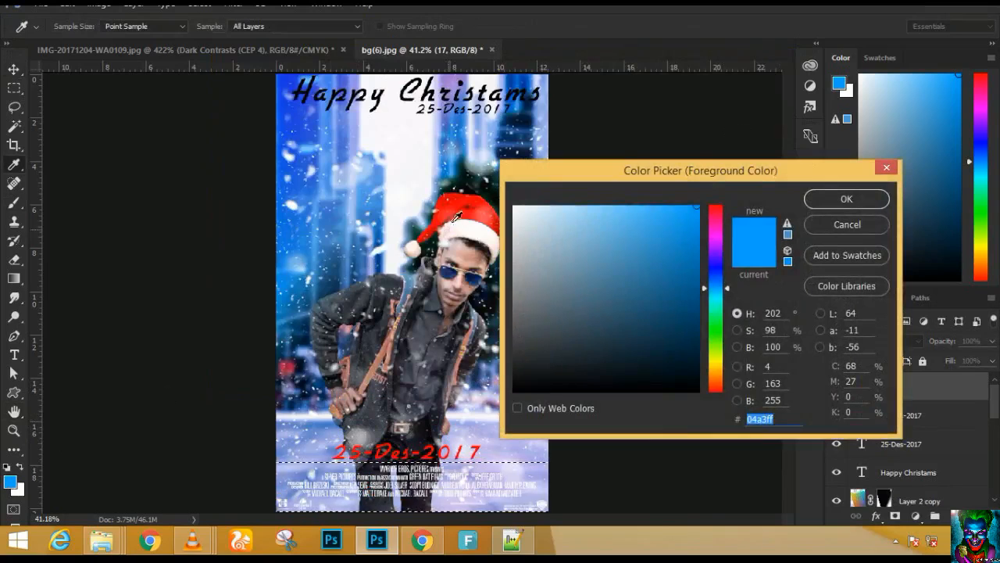
{"action": "left_click", "coordinate": [478, 204]}
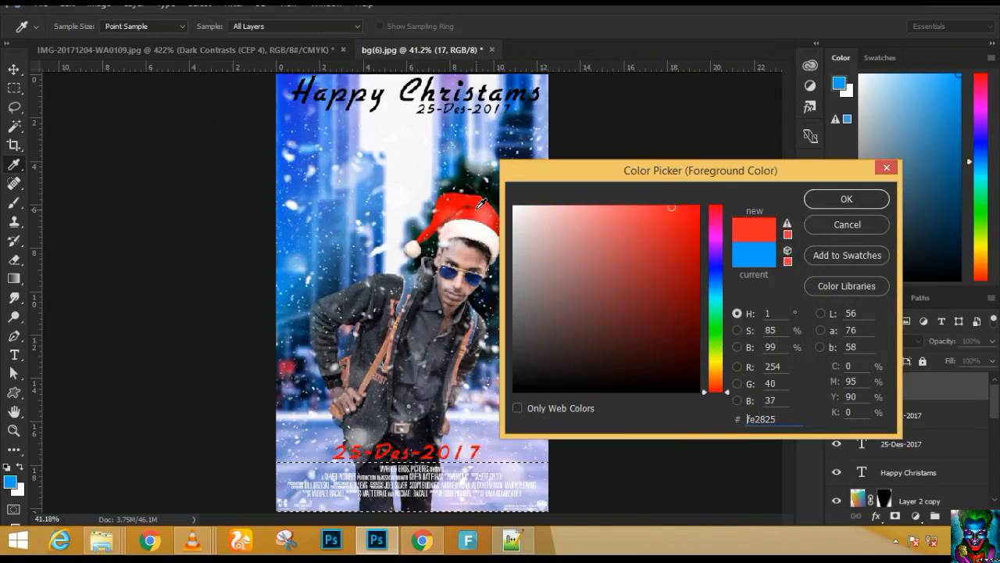
{"action": "left_click", "coordinate": [845, 205]}
{"action": "left_click", "coordinate": [413, 349]}
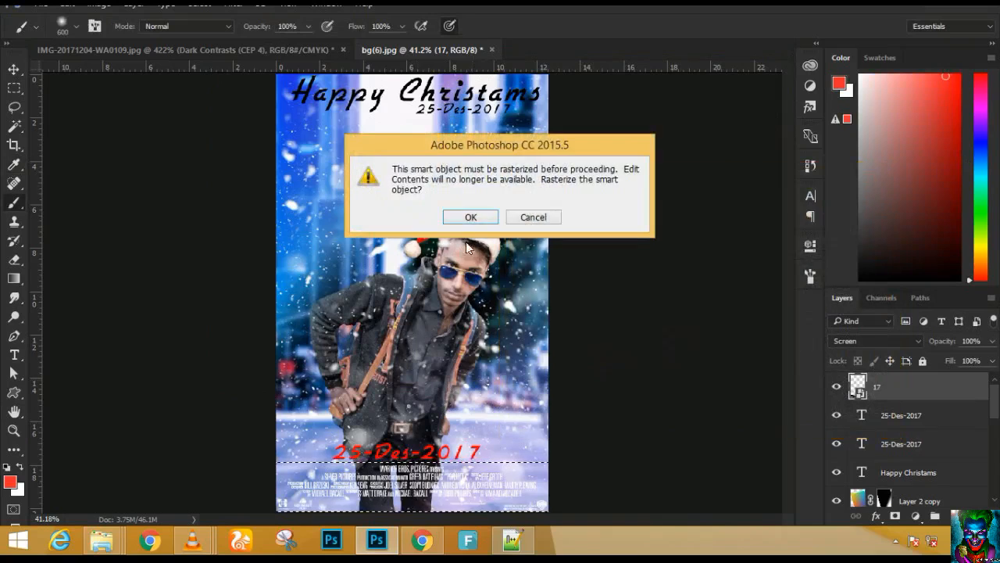
{"action": "left_click", "coordinate": [473, 222]}
{"action": "mouse_move", "coordinate": [301, 486]}
{"action": "left_mouse_down"}
{"action": "mouse_move", "coordinate": [296, 520]}
{"action": "mouse_move", "coordinate": [374, 518]}
{"action": "mouse_move", "coordinate": [279, 527]}
{"action": "left_mouse_up"}
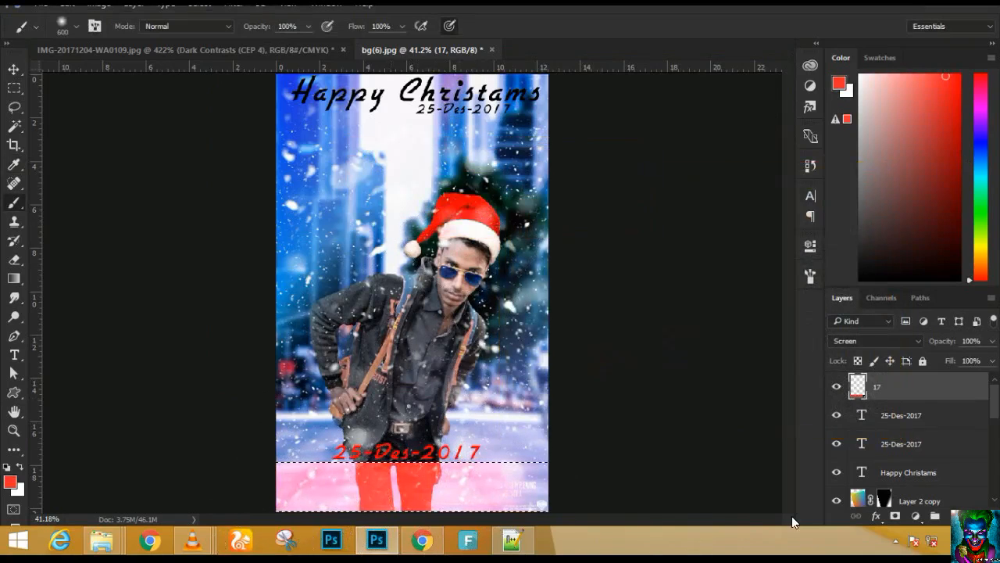
{"action": "key", "text": "ctrl+z"}
{"action": "key", "text": "ctrl+d"}
{"action": "left_click", "coordinate": [14, 69]}
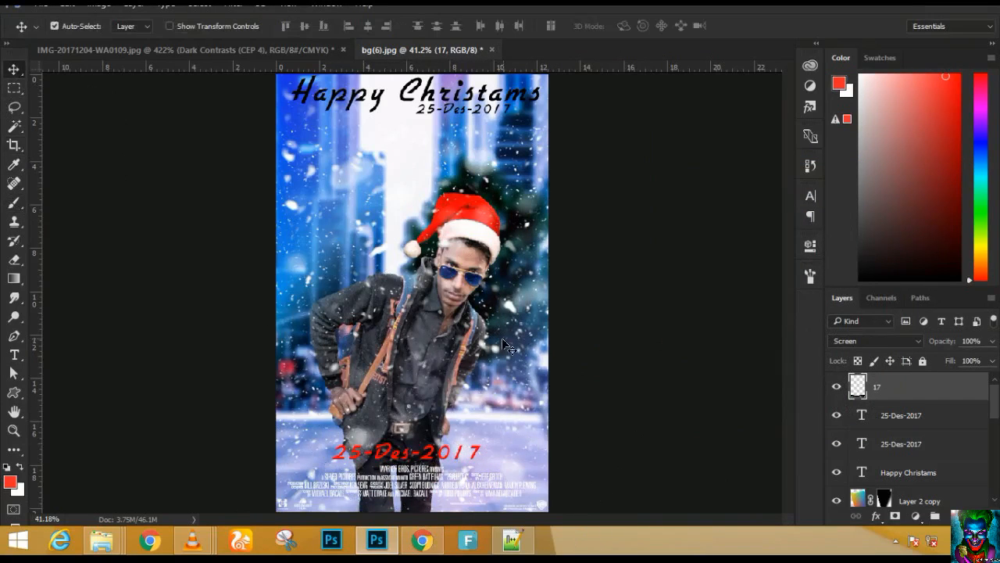
- Change the text colour of the lower 25-Des-2017 date to white (ffffff)
{"action": "left_click", "coordinate": [933, 415]}
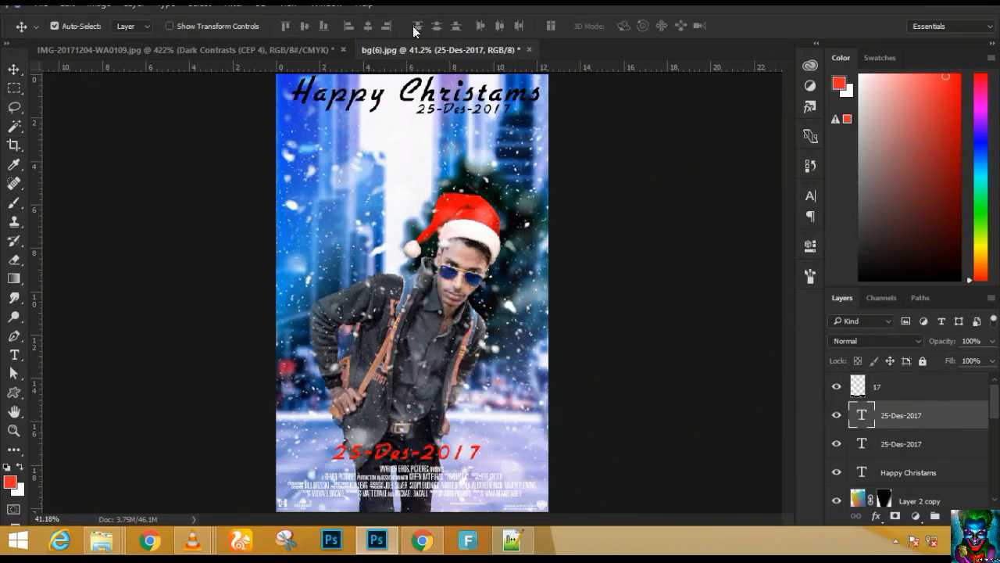
{"action": "key", "text": "t"}
{"action": "left_click", "coordinate": [509, 27]}
{"action": "left_click_drag", "start_coordinate": [563, 234], "coordinate": [469, 175]}
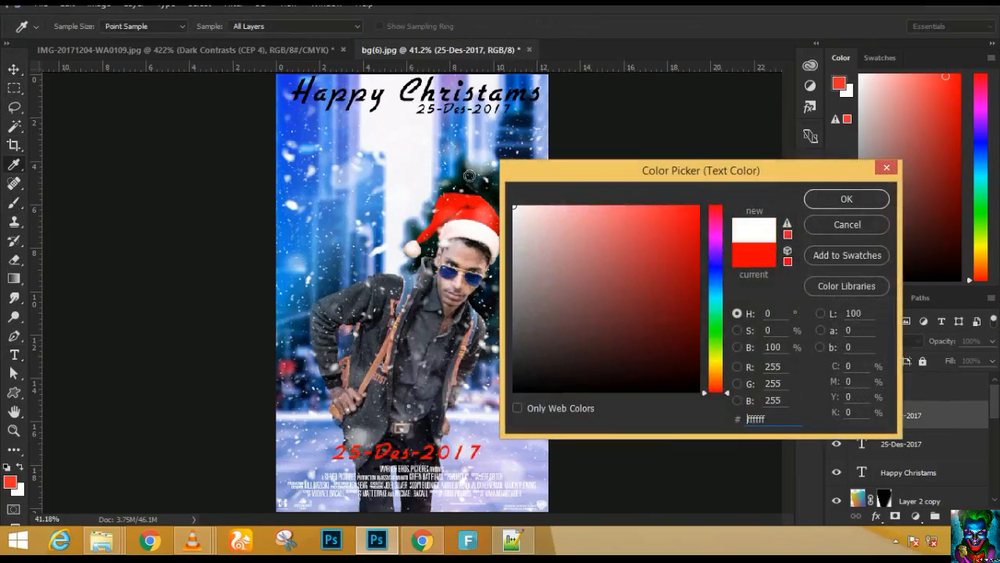
{"action": "left_click", "coordinate": [824, 200]}
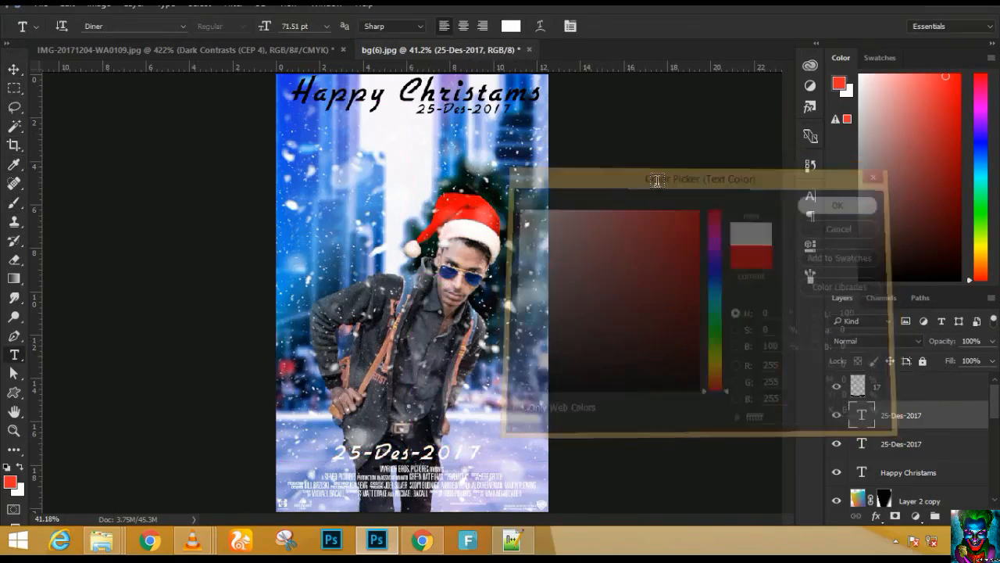
{"action": "left_click", "coordinate": [14, 69]}
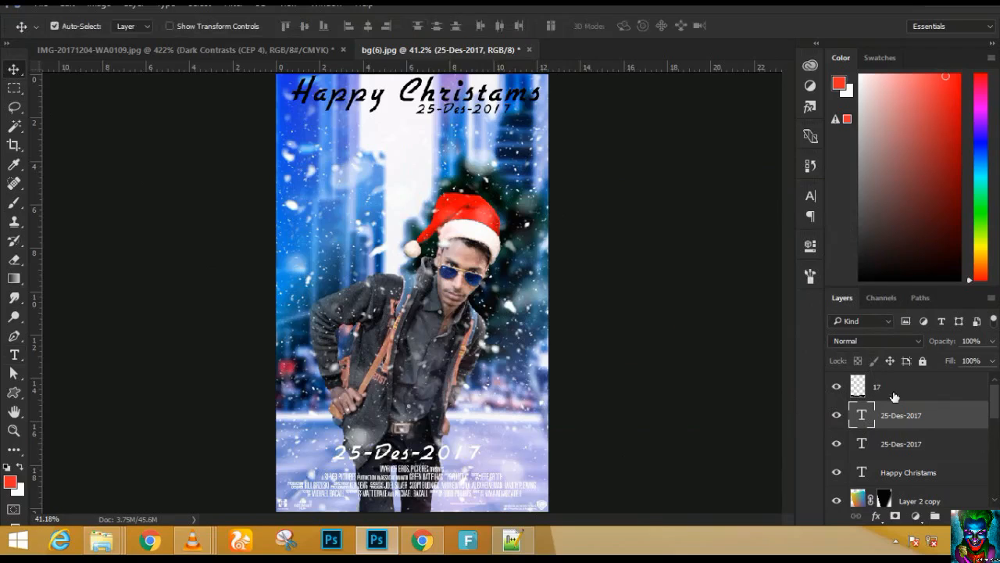
- Stamp all visible layers into a new merged layer above the credits layer
{"action": "left_click", "coordinate": [893, 395]}
{"action": "key", "text": "ctrl+t"}
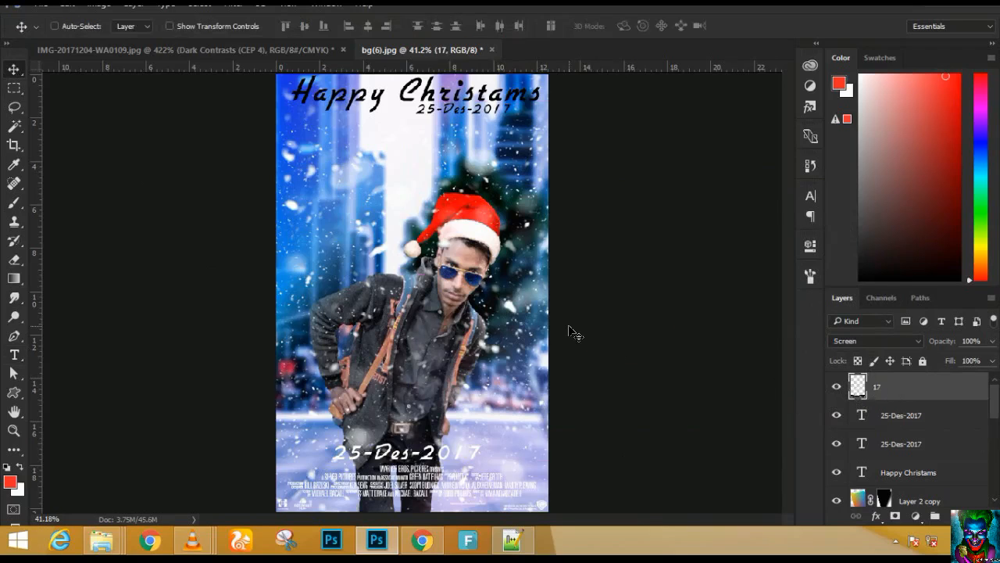
{"action": "key", "text": "ctrl+shift+alt+e"}
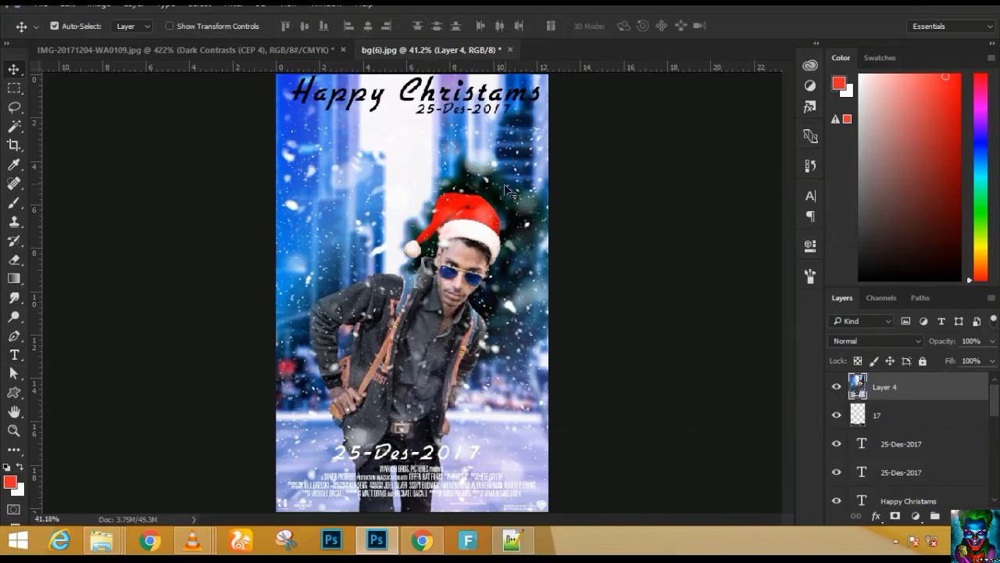
- Start the Camera Raw filter on the merged layer and set the temperature to +4 and the tint to +19
{"action": "left_click", "coordinate": [226, 10]}
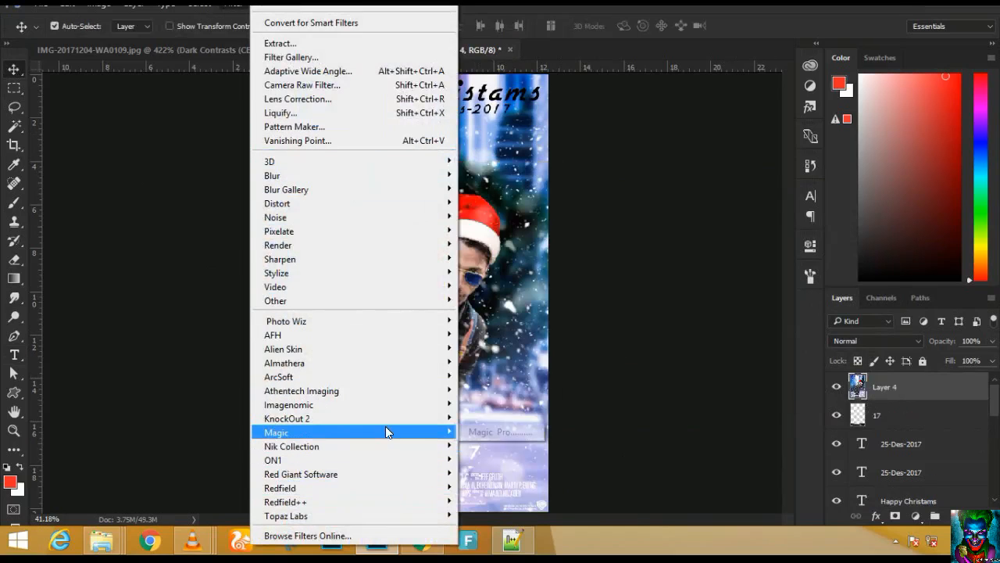
{"action": "mouse_move", "coordinate": [386, 420]}
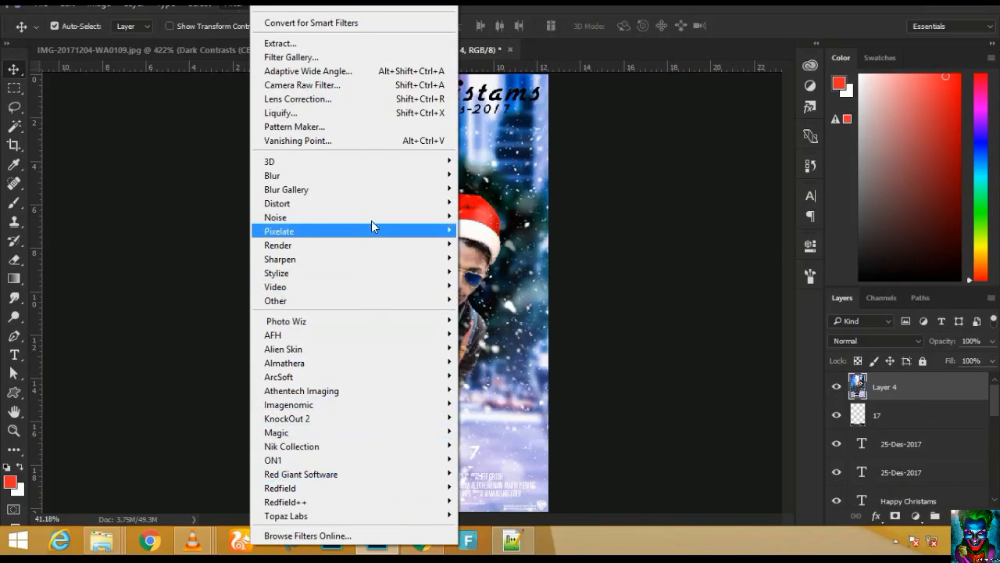
{"action": "left_click", "coordinate": [416, 84]}
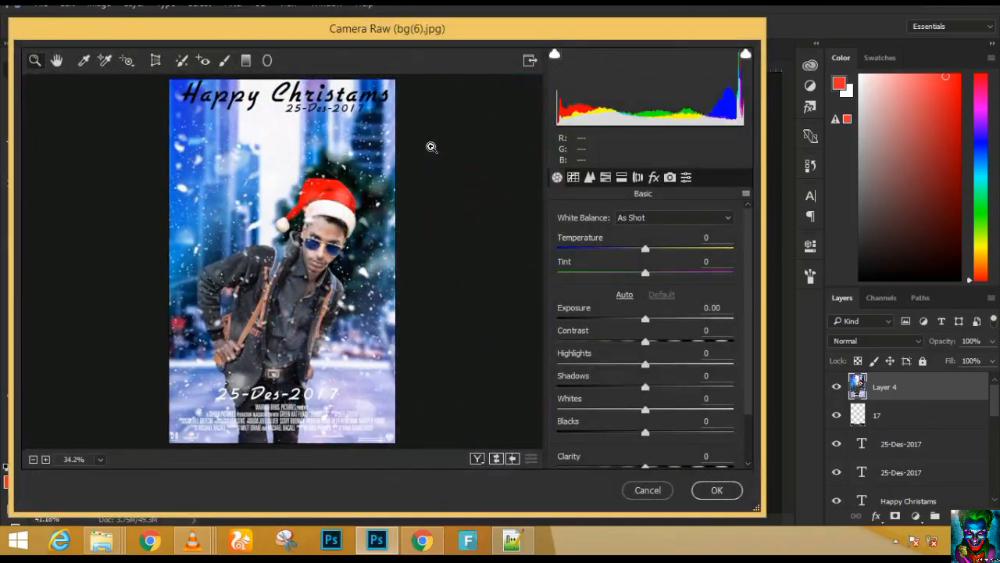
{"action": "left_click", "coordinate": [304, 213]}
{"action": "left_click_drag", "start_coordinate": [645, 250], "coordinate": [664, 275]}
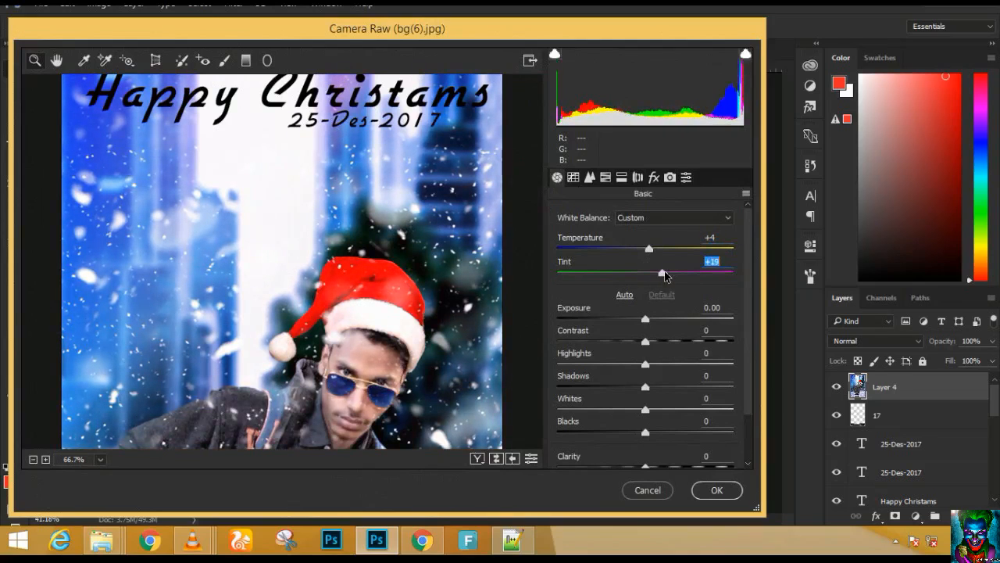
- Set exposure to -0.70, contrast +26, highlights +8, shadows +54, whites +6, blacks +44 and clarity +35
{"action": "mouse_move", "coordinate": [647, 315]}
{"action": "left_mouse_down"}
{"action": "mouse_move", "coordinate": [663, 317]}
{"action": "mouse_move", "coordinate": [637, 319]}
{"action": "left_mouse_up"}
{"action": "key", "text": "ctrl+0"}
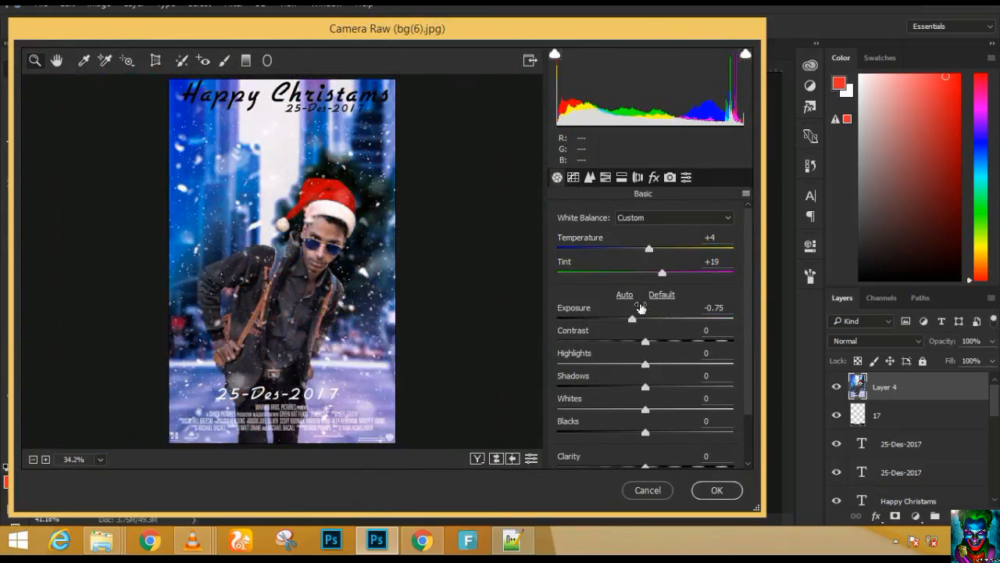
{"action": "left_click_drag", "start_coordinate": [635, 319], "coordinate": [692, 387]}
{"action": "left_click_drag", "start_coordinate": [645, 409], "coordinate": [688, 454]}
{"action": "left_click", "coordinate": [662, 456]}
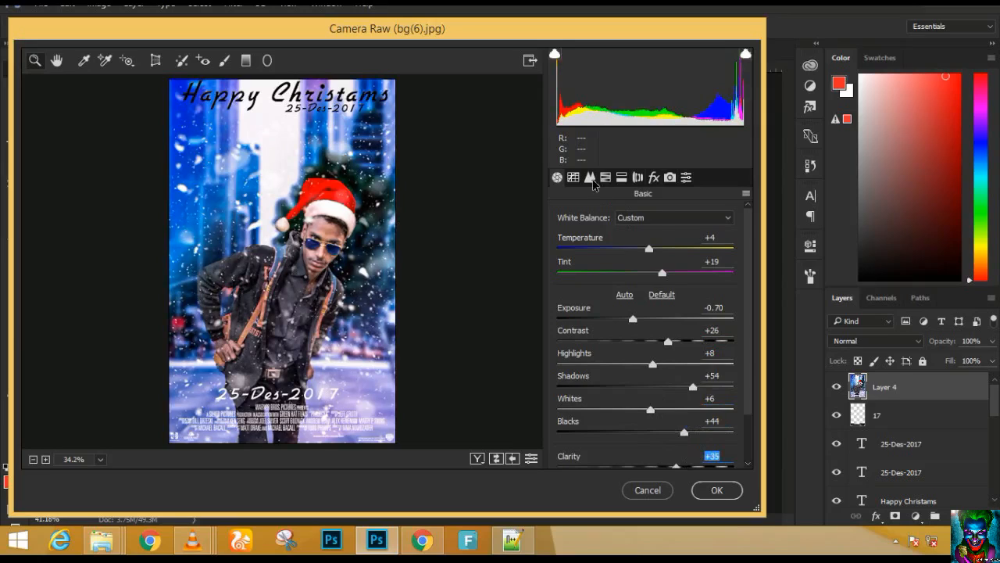
- Apply noise reduction with luminance 55 and luminance detail 40, and inspect the face and hat up close
{"action": "left_click", "coordinate": [591, 179]}
{"action": "left_click_drag", "start_coordinate": [573, 346], "coordinate": [609, 379]}
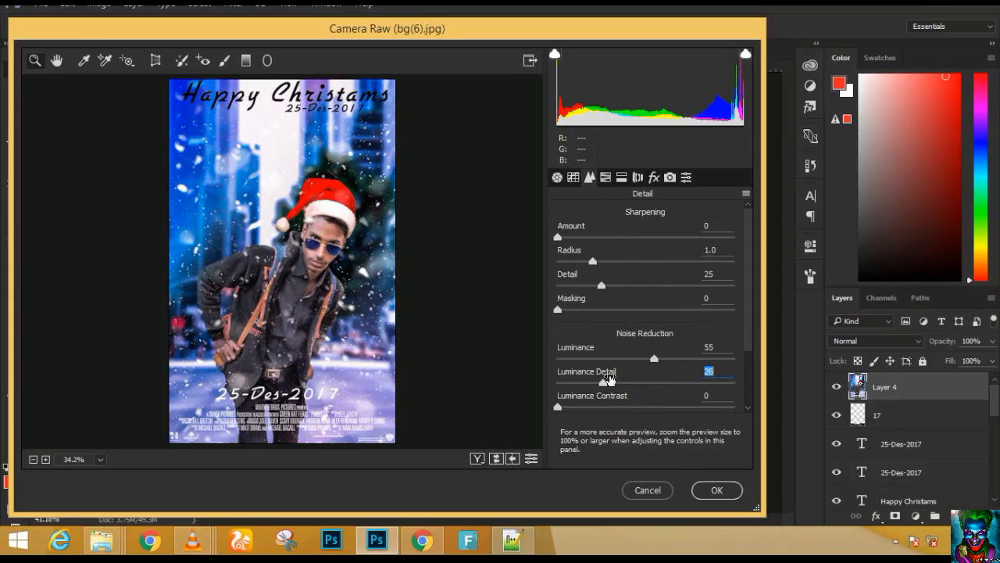
{"action": "type", "text": "40"}
{"action": "left_click", "coordinate": [325, 246]}
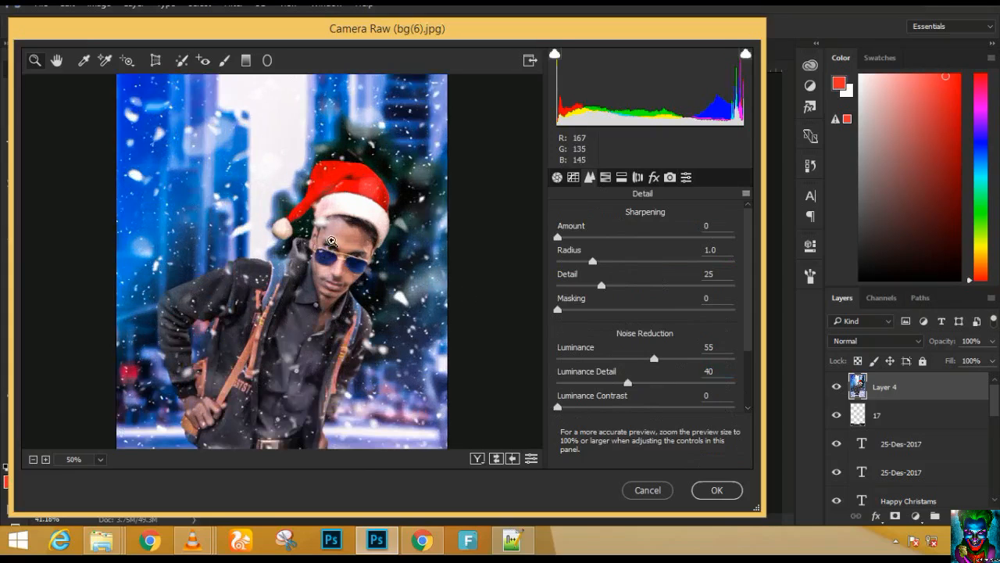
{"action": "left_click", "coordinate": [362, 281]}
{"action": "left_click", "coordinate": [385, 326]}
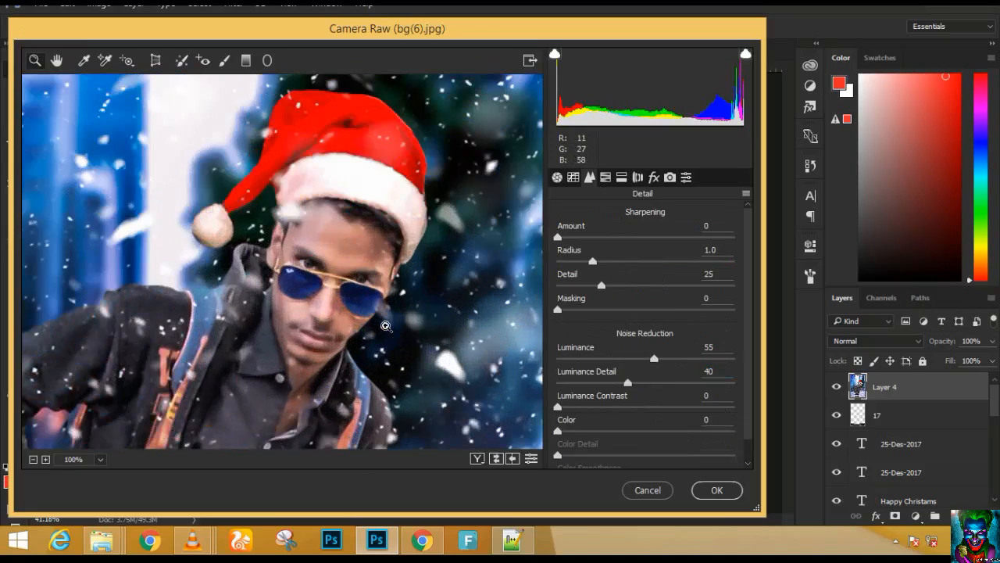
{"action": "key", "text": "ctrl+0"}
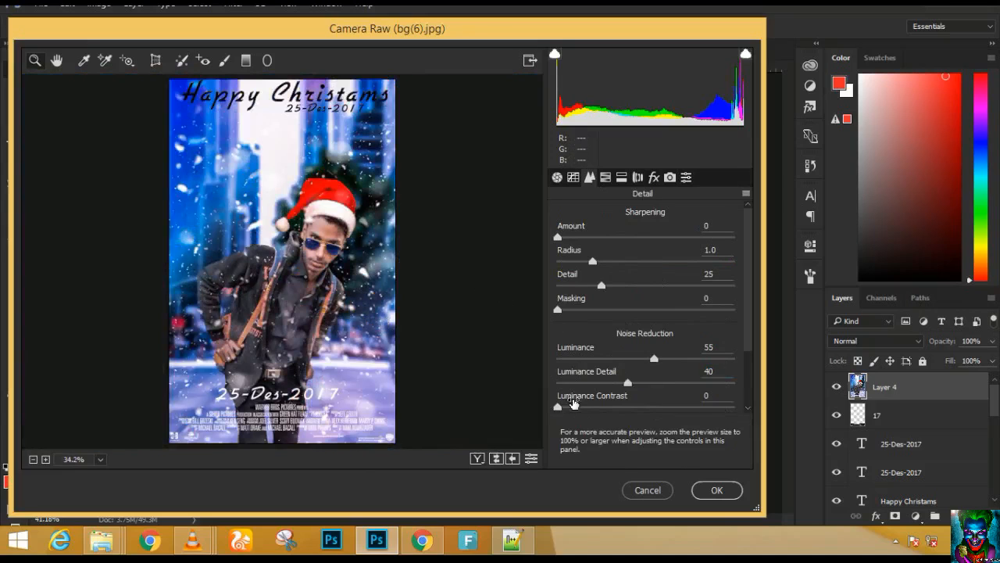
- Adjust the HSL luminance, set saturation to reds +16, oranges +27, yellows +27, greens +19, aquas +25, blues +26, purples +27, magentas +23, and apply the filter
{"action": "left_click", "coordinate": [606, 178]}
{"action": "left_click", "coordinate": [625, 179]}
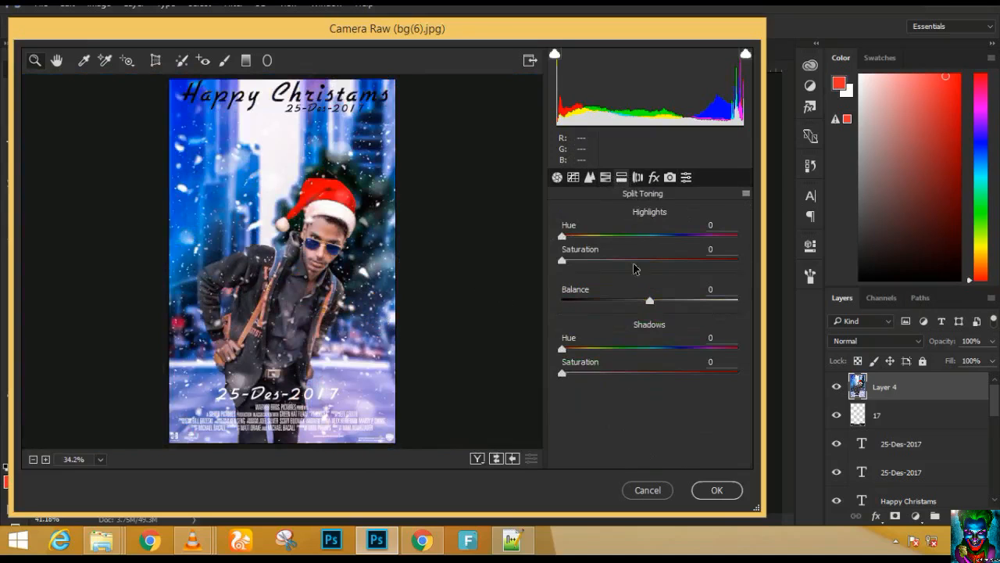
{"action": "left_click", "coordinate": [606, 179]}
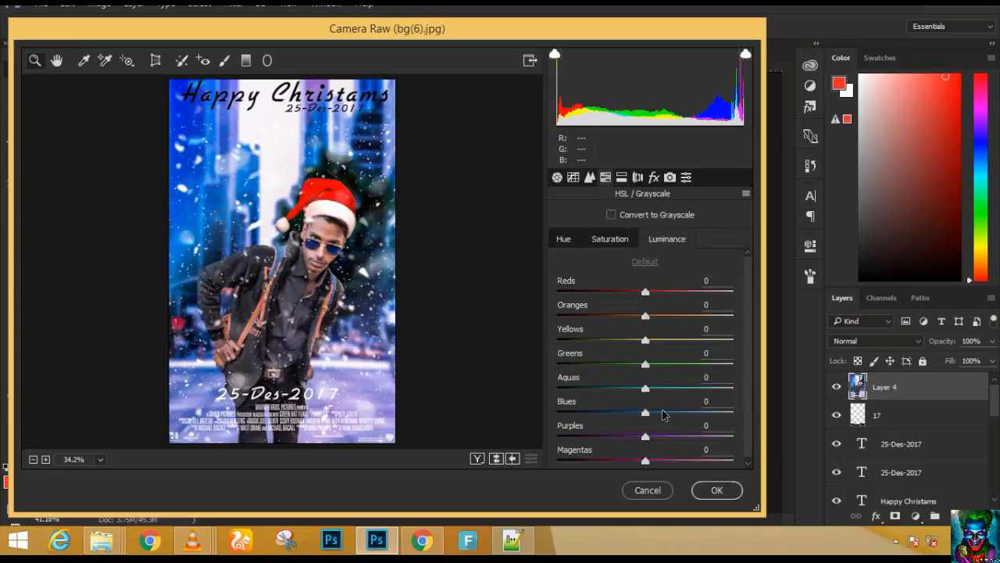
{"action": "left_click_drag", "start_coordinate": [650, 460], "coordinate": [618, 419]}
{"action": "left_click_drag", "start_coordinate": [645, 388], "coordinate": [676, 462]}
{"action": "left_click", "coordinate": [610, 238]}
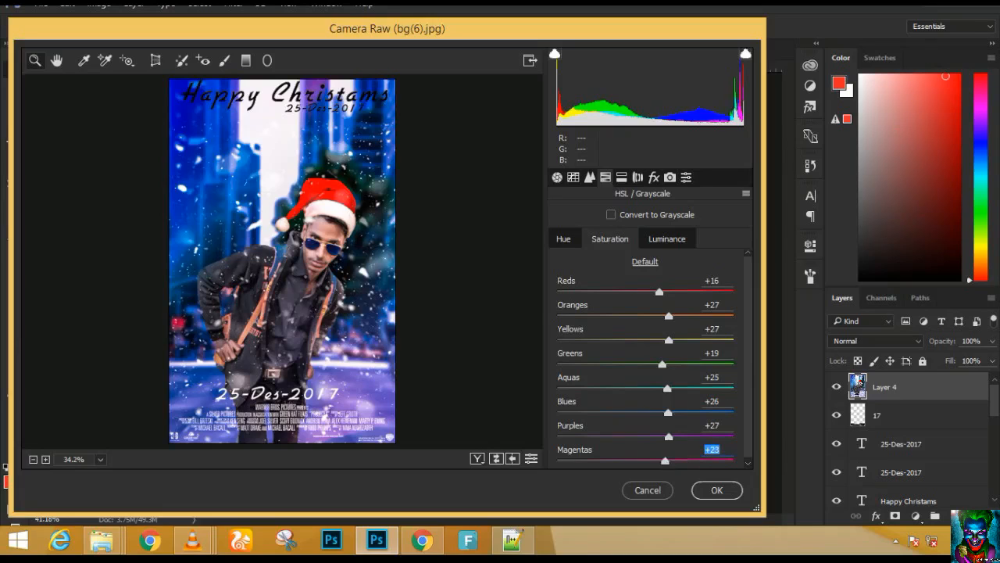
{"action": "key", "text": "Return"}
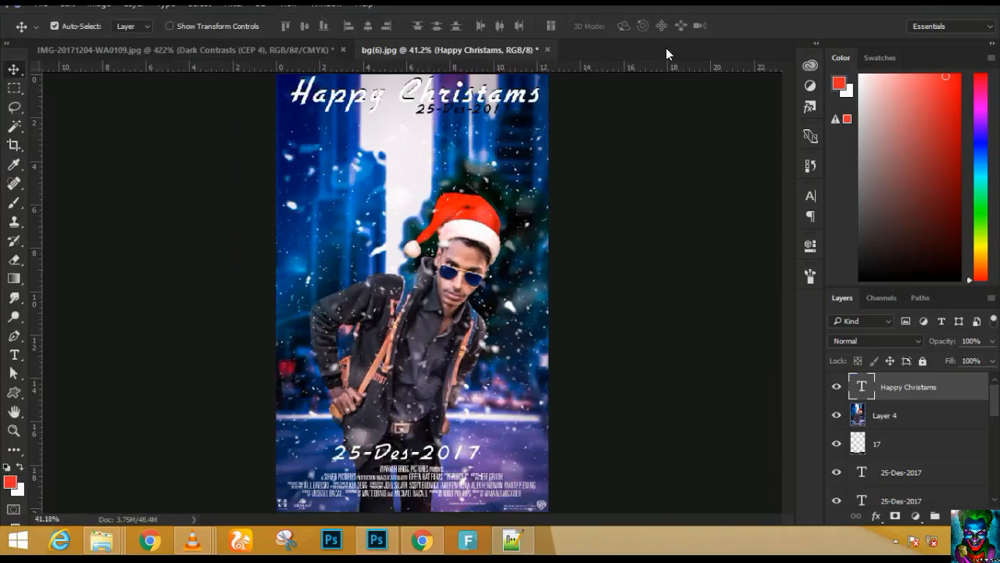
{"action": "left_click", "coordinate": [238, 7]}
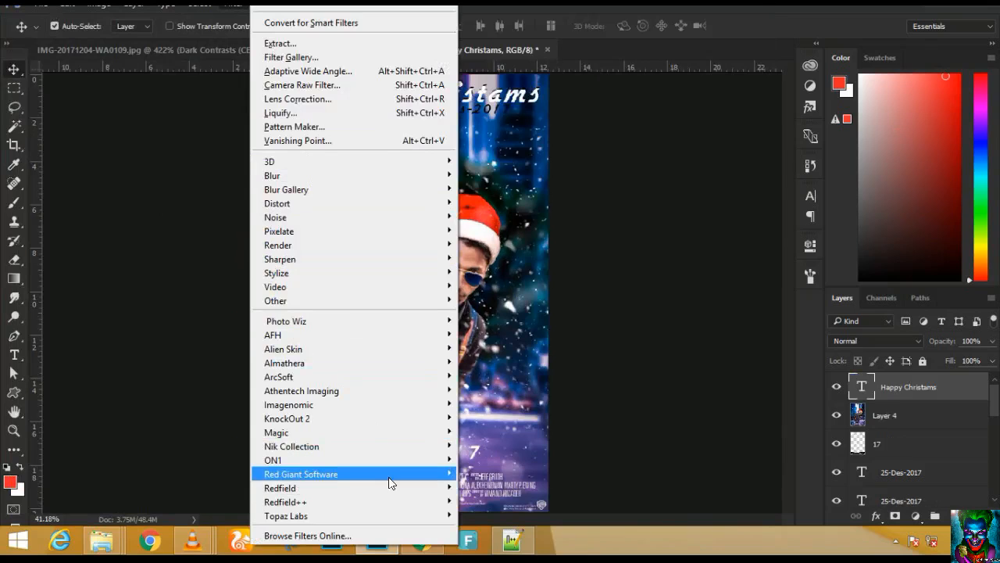
{"action": "mouse_move", "coordinate": [406, 475]}
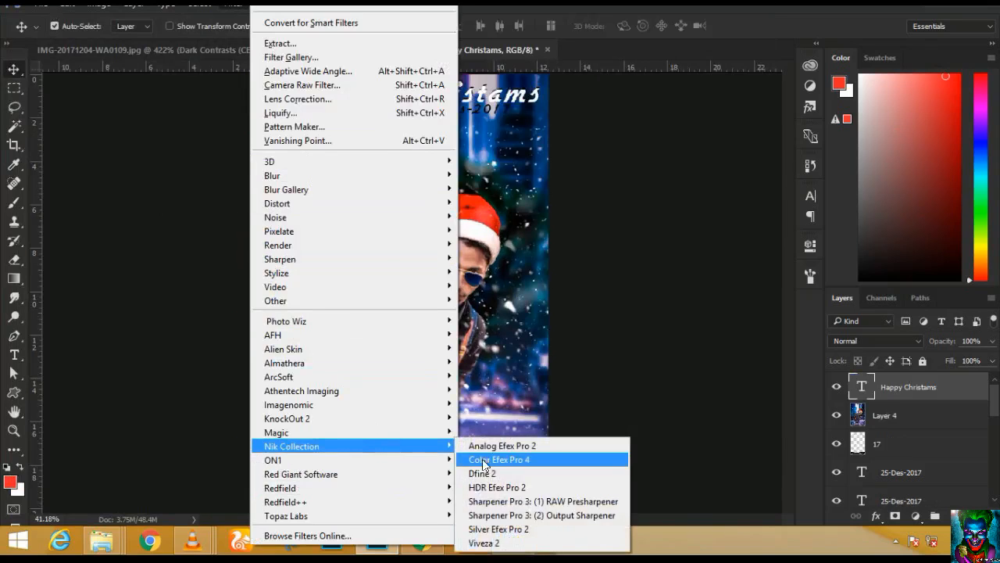
{"action": "left_click", "coordinate": [493, 458]}
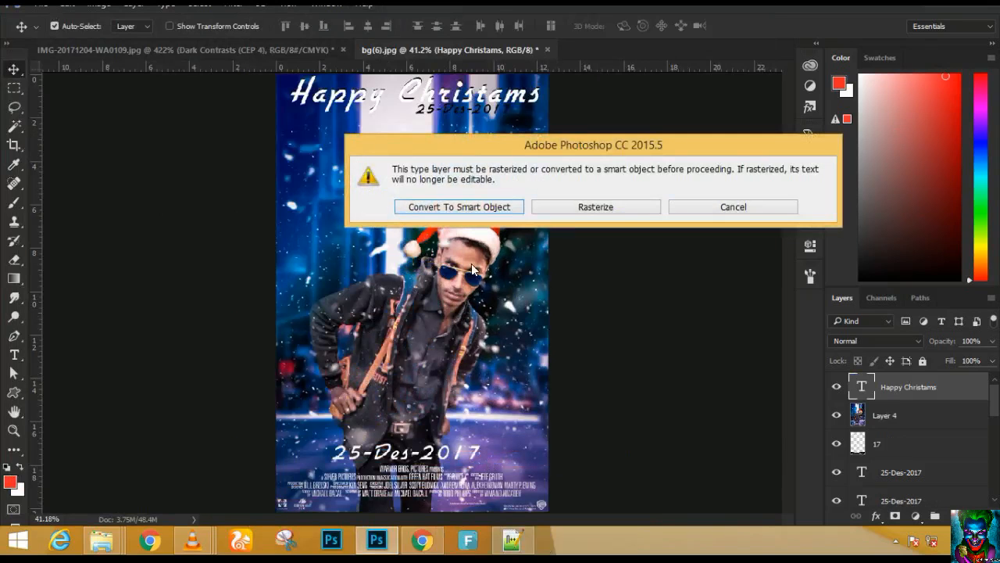
{"action": "left_click", "coordinate": [720, 207]}
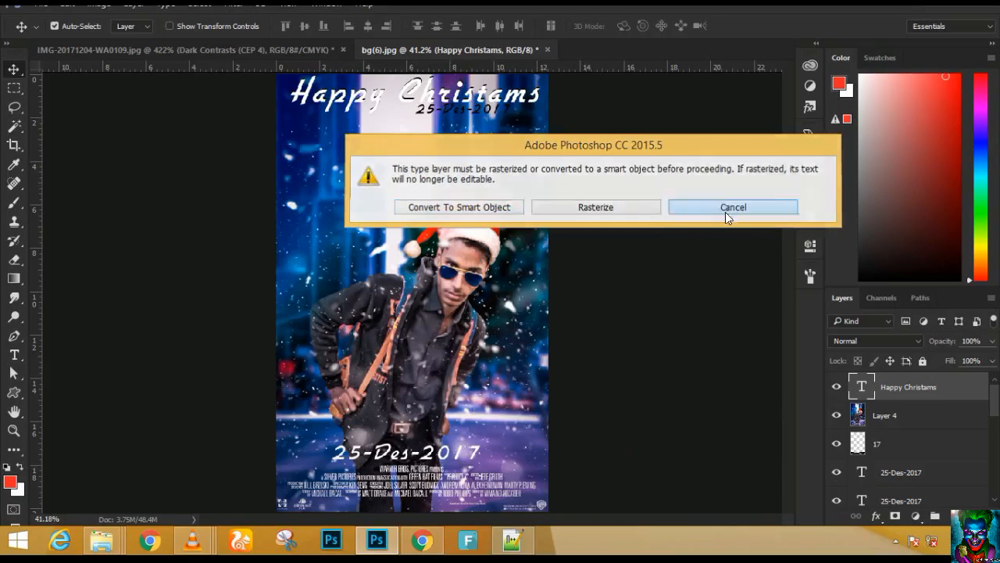
- Stamp the whole visible poster into a new layer above the white Happy Christams title
{"action": "key", "text": "ctrl+shift+alt+e"}
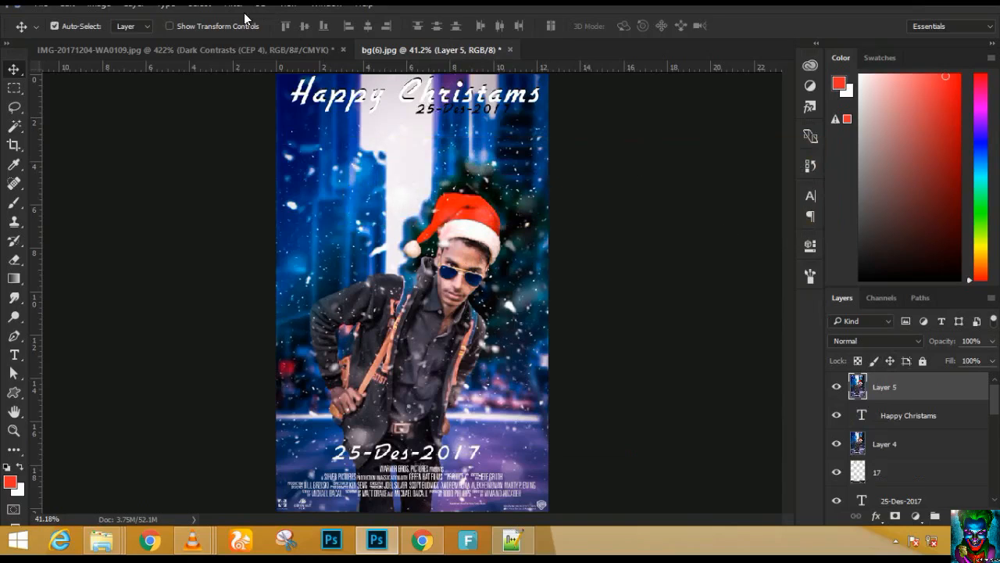
- Add a Color Lookup adjustment above the stamped poster layer with the Fuji ETERNA 250D Fuji 3510 3DLUT and compare its effect
{"action": "left_click", "coordinate": [916, 516]}
{"action": "left_click", "coordinate": [898, 423]}
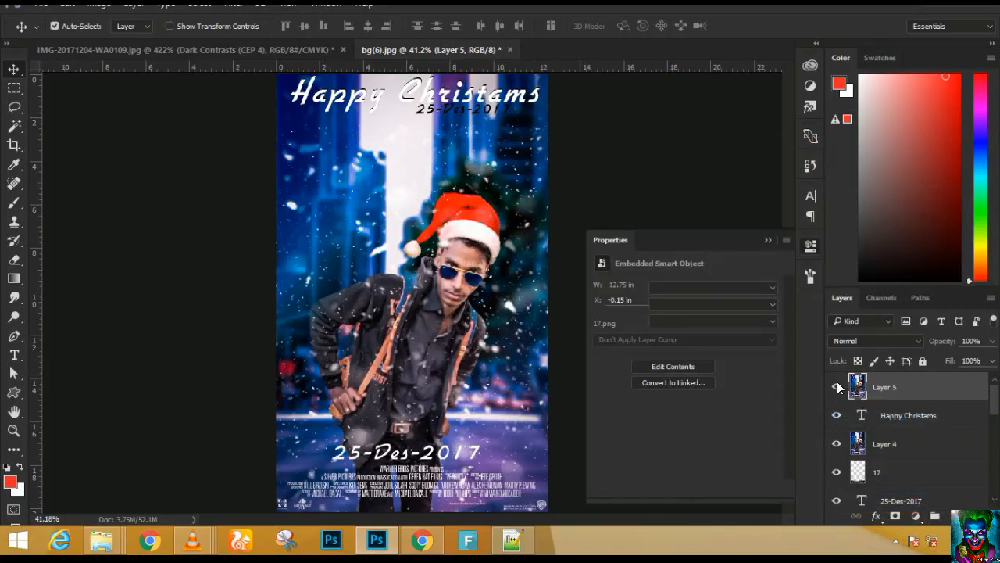
{"action": "left_click", "coordinate": [720, 287]}
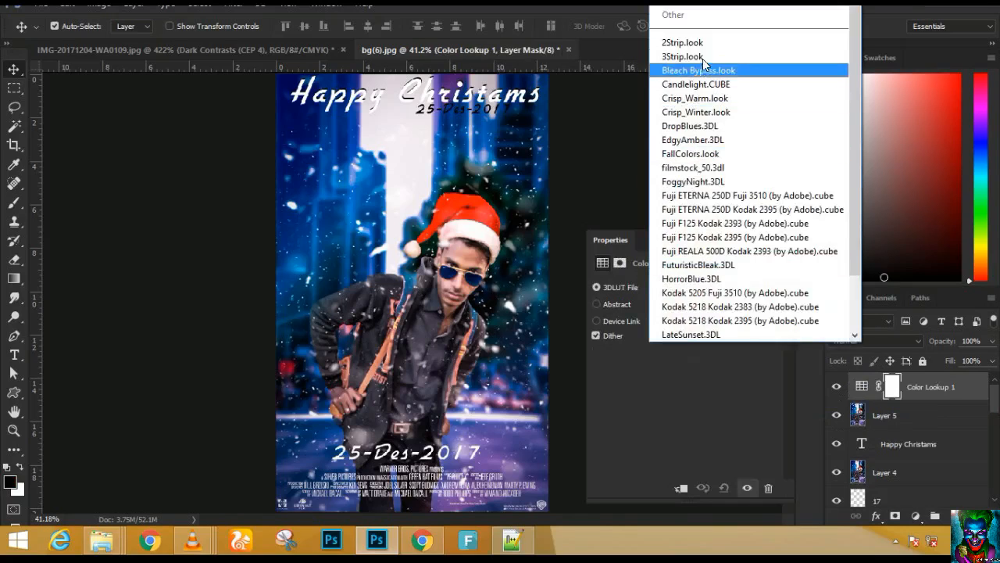
{"action": "left_click", "coordinate": [703, 43]}
{"action": "key", "text": "Down"}
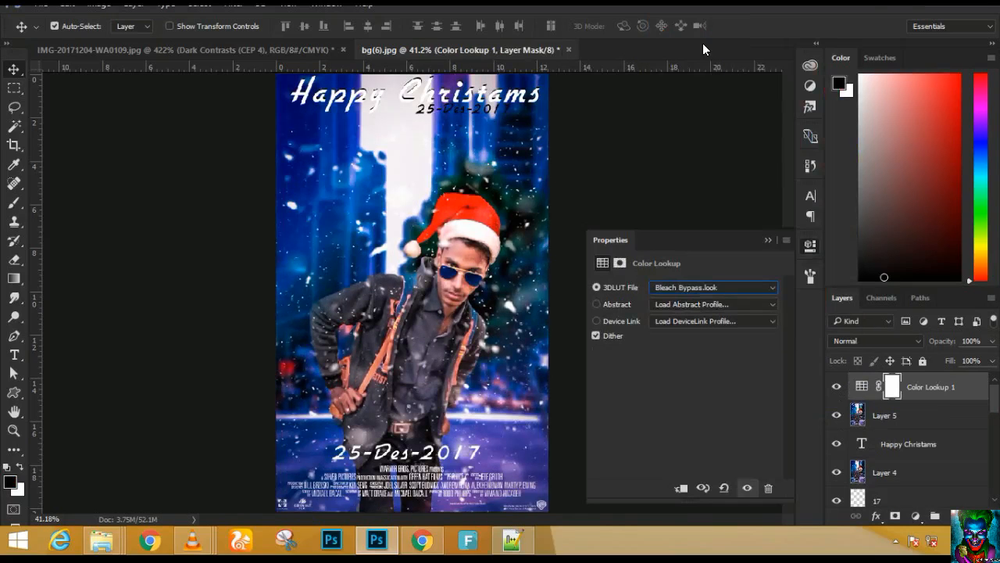
{"action": "key", "text": "Down"}
{"action": "key", "text": "Down"}
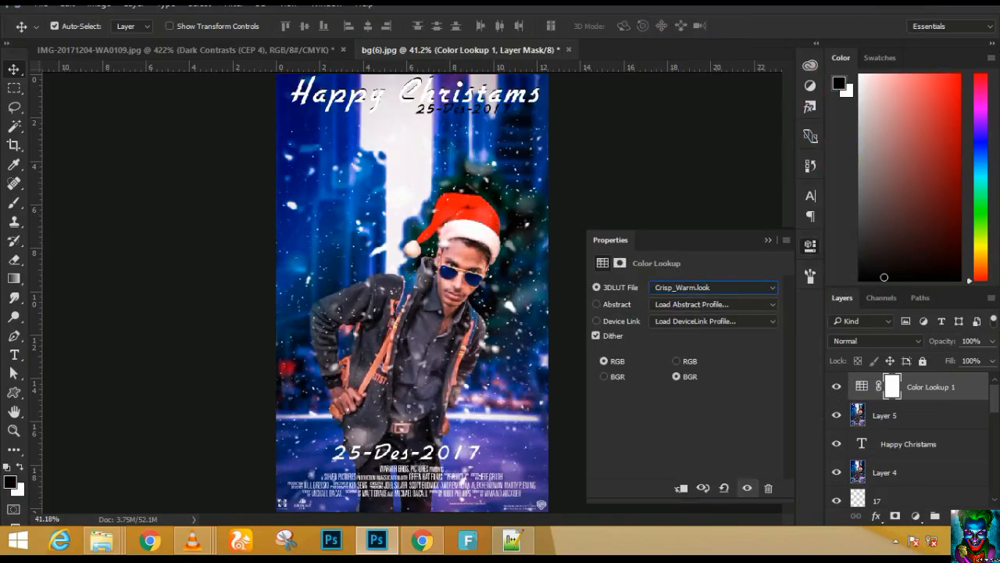
{"action": "key", "text": "Down"}
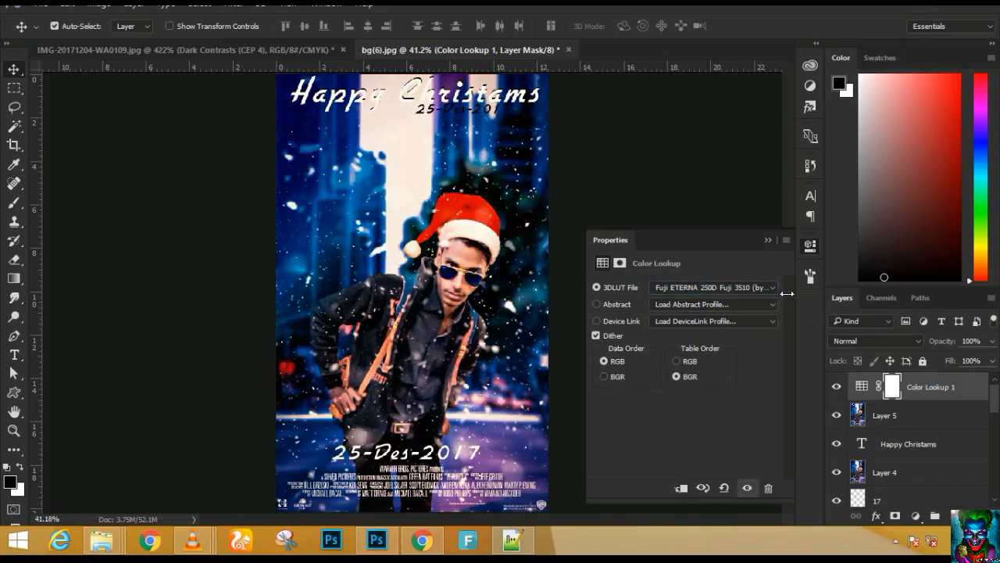
{"action": "left_click", "coordinate": [773, 247]}
{"action": "left_click", "coordinate": [836, 387]}
- Add a Color Balance adjustment with midtones at cyan-red -16, magenta-green +1 and yellow-blue -7
{"action": "left_click", "coordinate": [915, 516]}
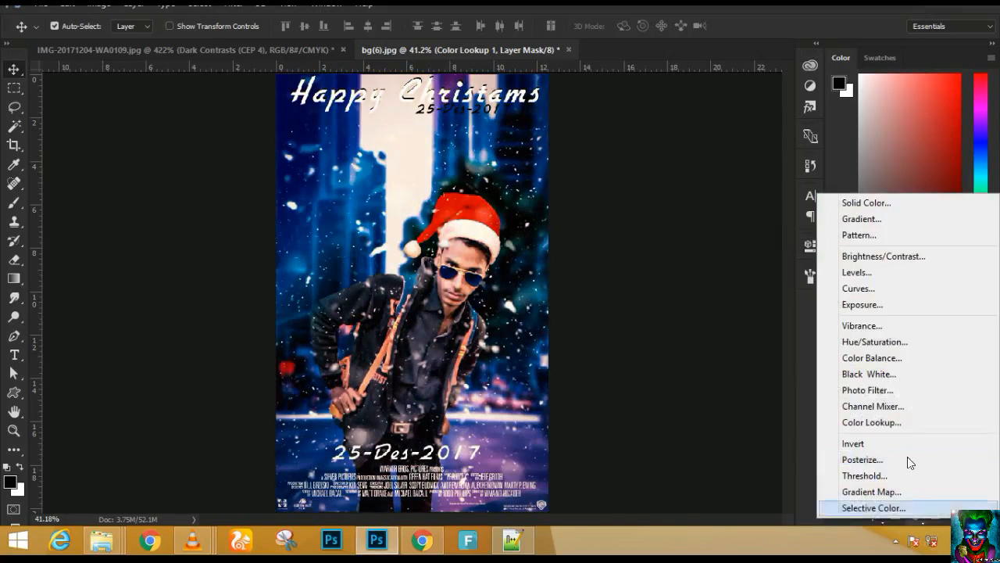
{"action": "left_click", "coordinate": [884, 358]}
{"action": "left_click_drag", "start_coordinate": [679, 322], "coordinate": [663, 376]}
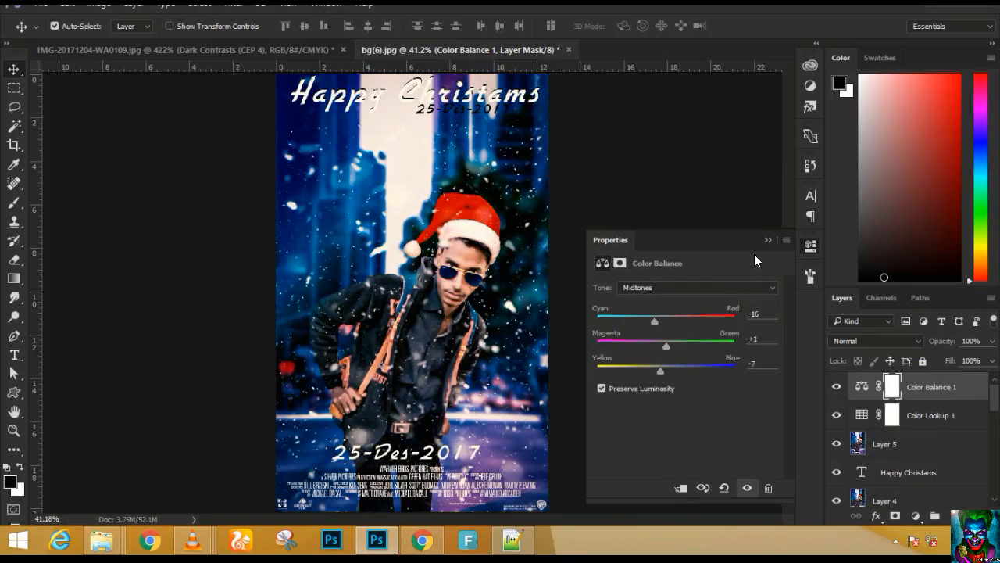
{"action": "left_click", "coordinate": [767, 241]}
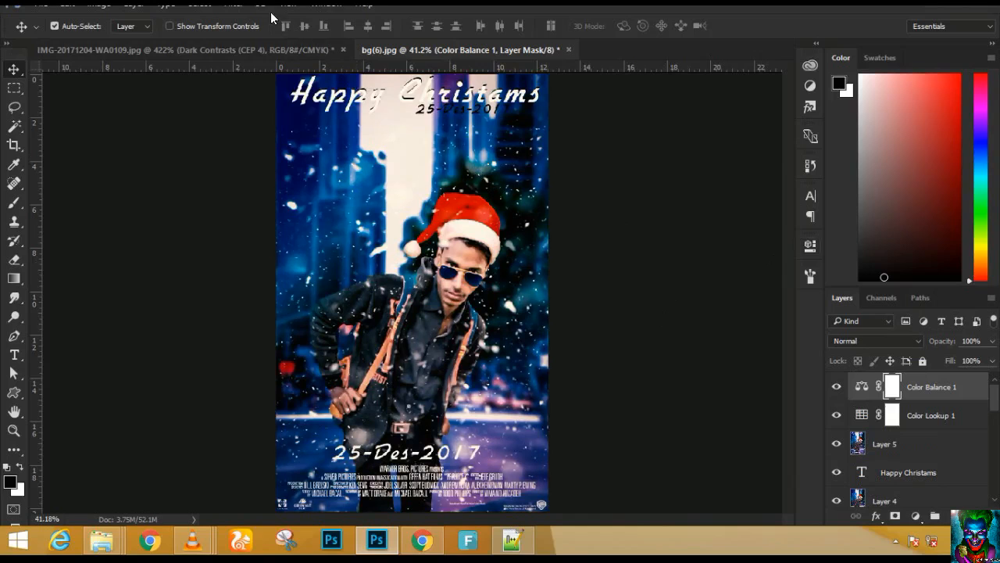
- Stamp all visible layers into a new layer above the Color Balance adjustment
{"action": "left_click", "coordinate": [240, 10]}
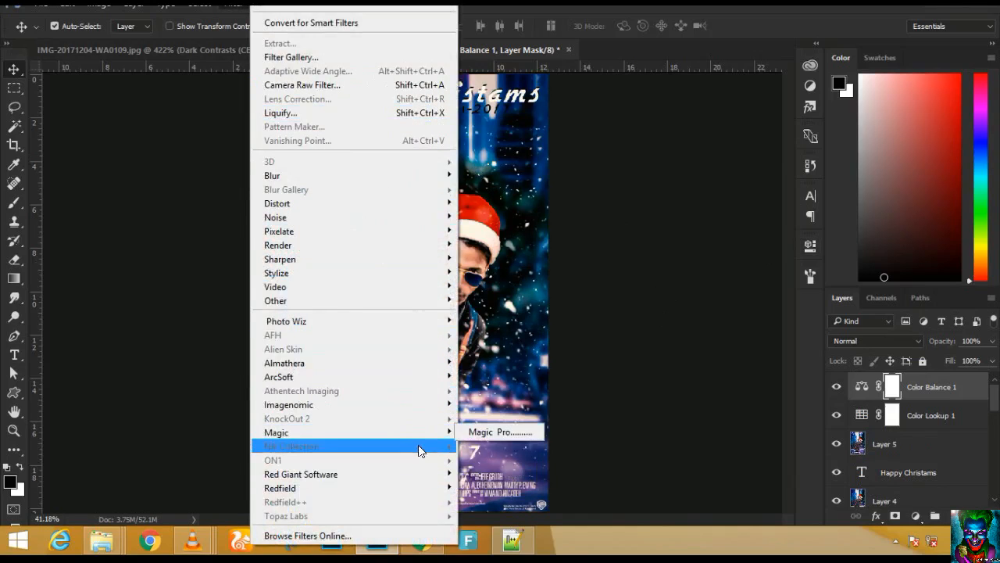
{"action": "left_click", "coordinate": [938, 384]}
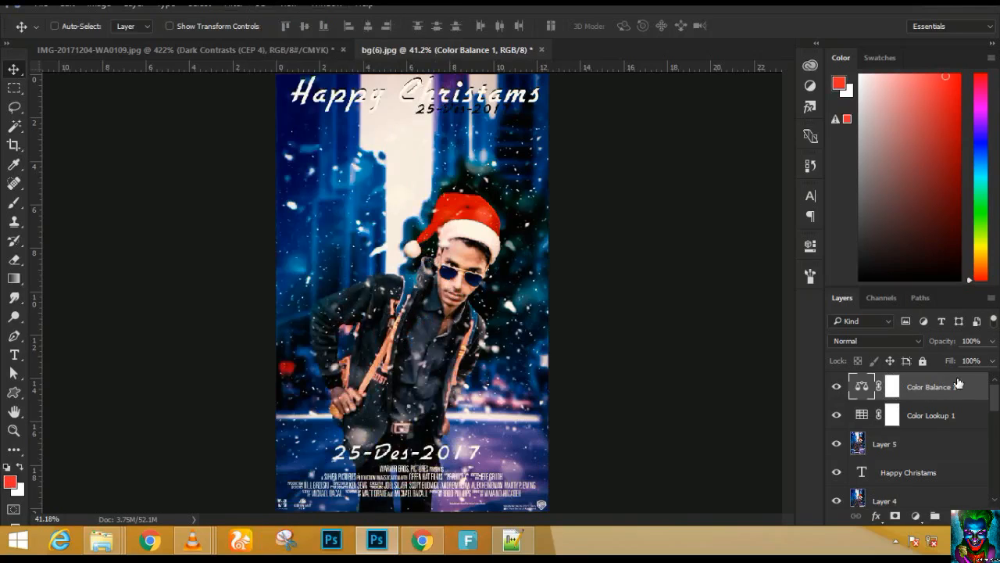
{"action": "key", "text": "ctrl+shift+alt+e"}
- Open the stamped layer in Color Efex Pro 4, set Photo Stylizer to Varitone style 1 and add a second filter slot
{"action": "left_click", "coordinate": [231, 8]}
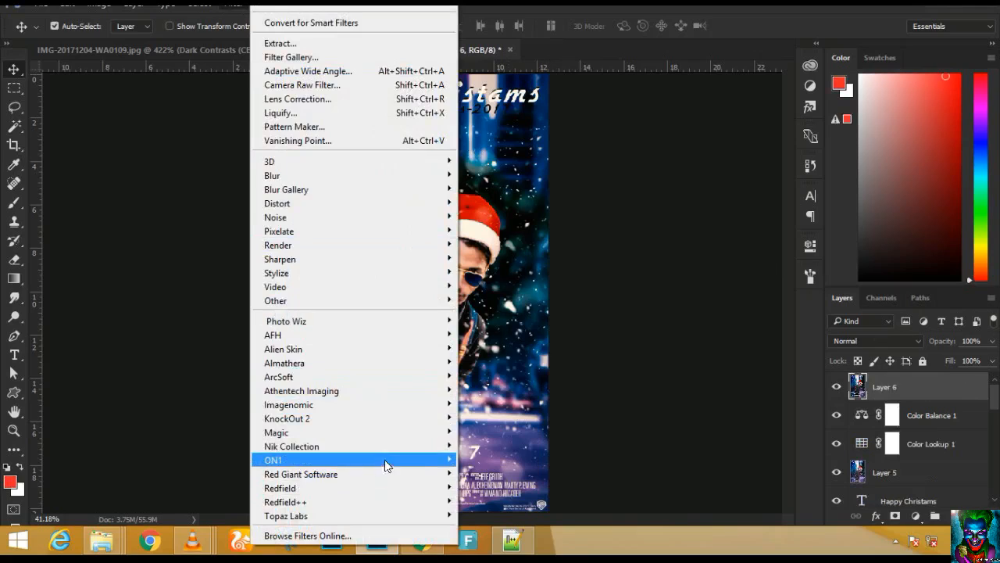
{"action": "mouse_move", "coordinate": [450, 446]}
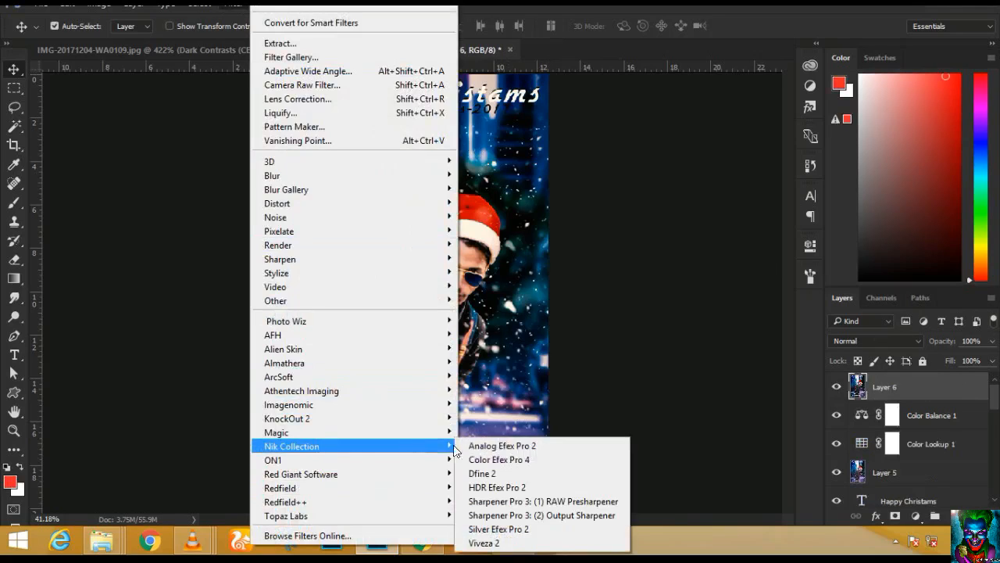
{"action": "left_click", "coordinate": [497, 458]}
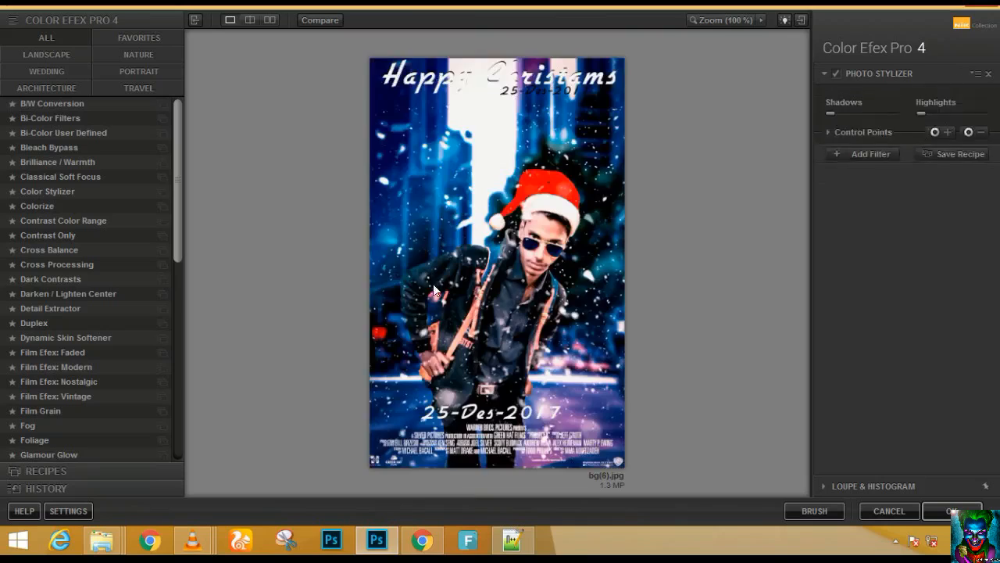
{"action": "left_click", "coordinate": [983, 120]}
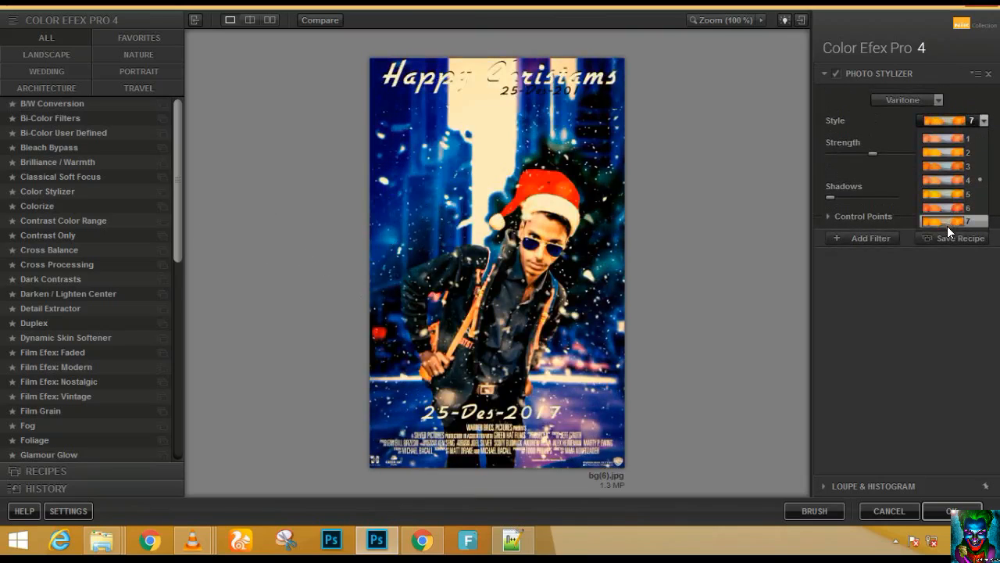
{"action": "left_click", "coordinate": [940, 137]}
{"action": "left_click", "coordinate": [877, 230]}
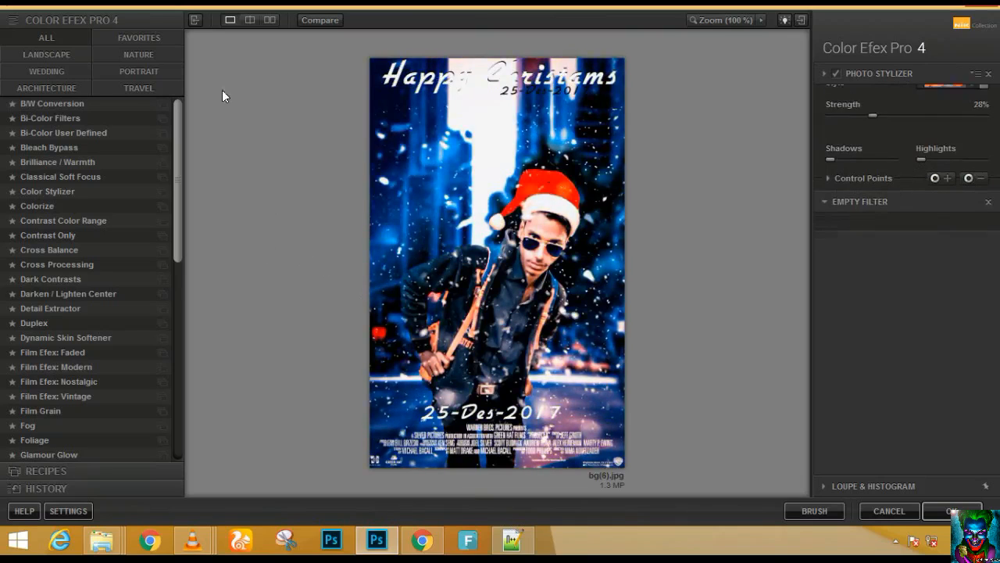
- Try Vignette Filter, Tonal Contrast, Sunlight, Remove Color Cast and Pro Contrast as the second filter
{"action": "scroll", "coordinate": [61, 417], "scroll_direction": "down", "scroll_amount": 1}
{"action": "scroll", "coordinate": [61, 417], "scroll_direction": "down", "scroll_amount": 10}
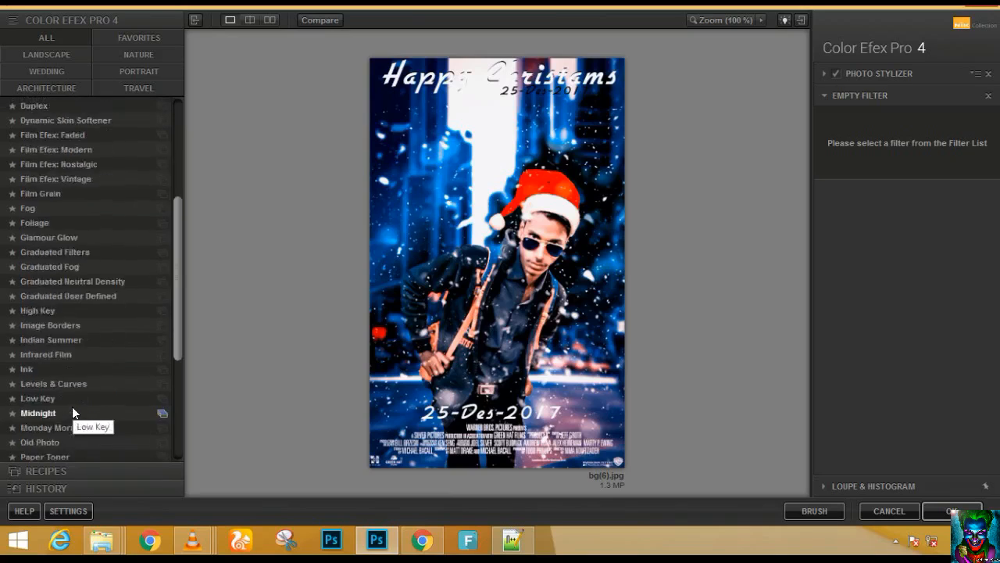
{"action": "left_click", "coordinate": [69, 410]}
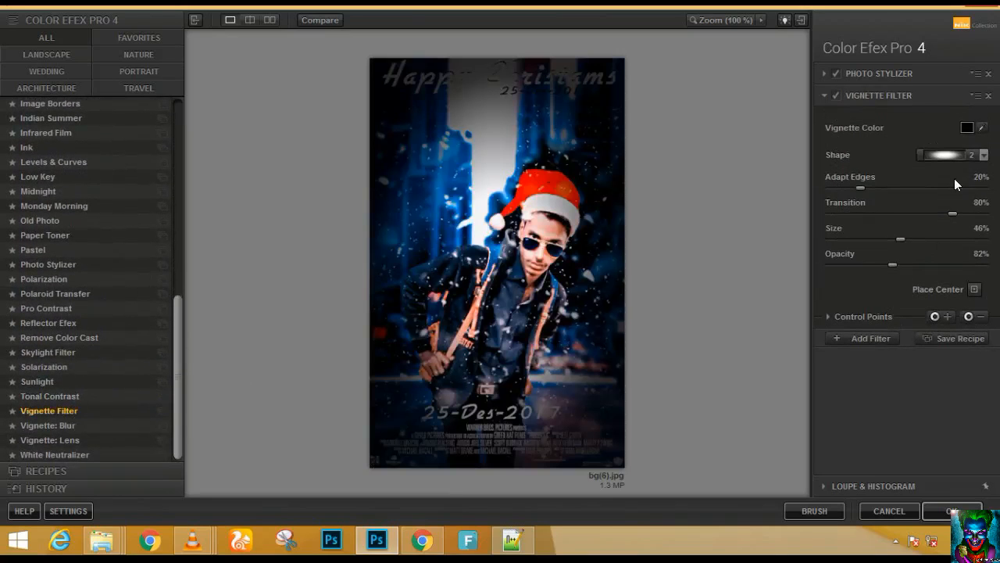
{"action": "left_click", "coordinate": [86, 391]}
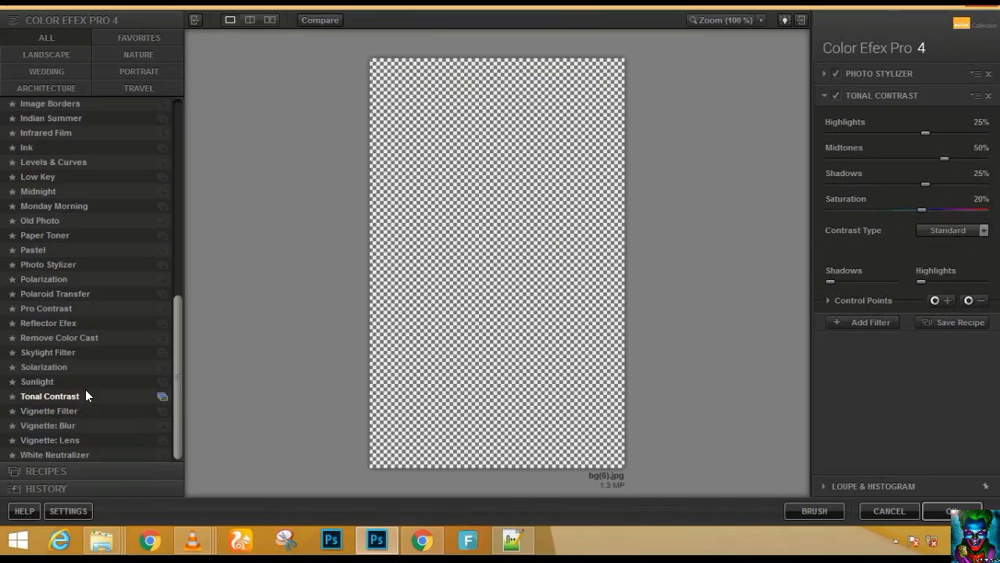
{"action": "left_click", "coordinate": [91, 382]}
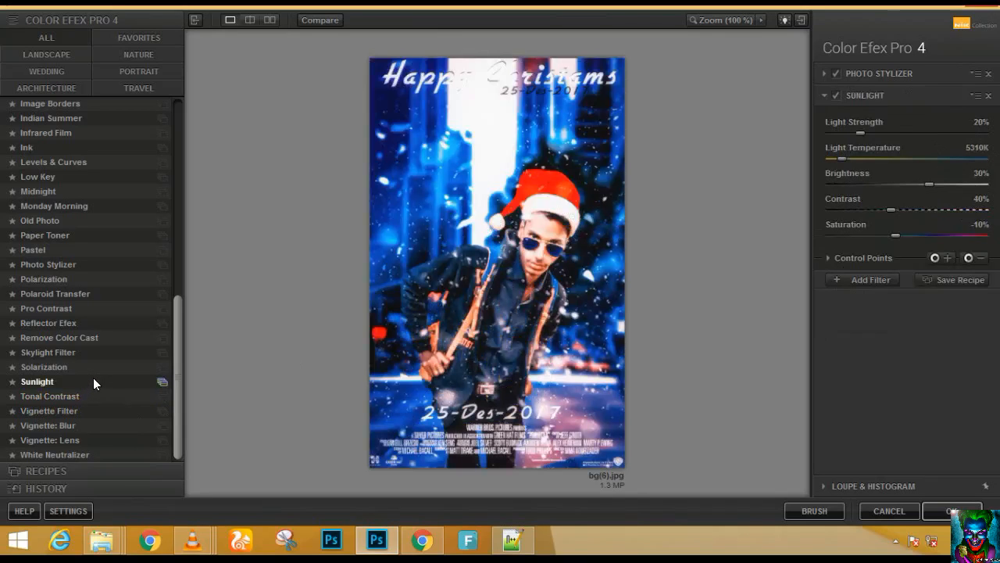
{"action": "left_click", "coordinate": [93, 366]}
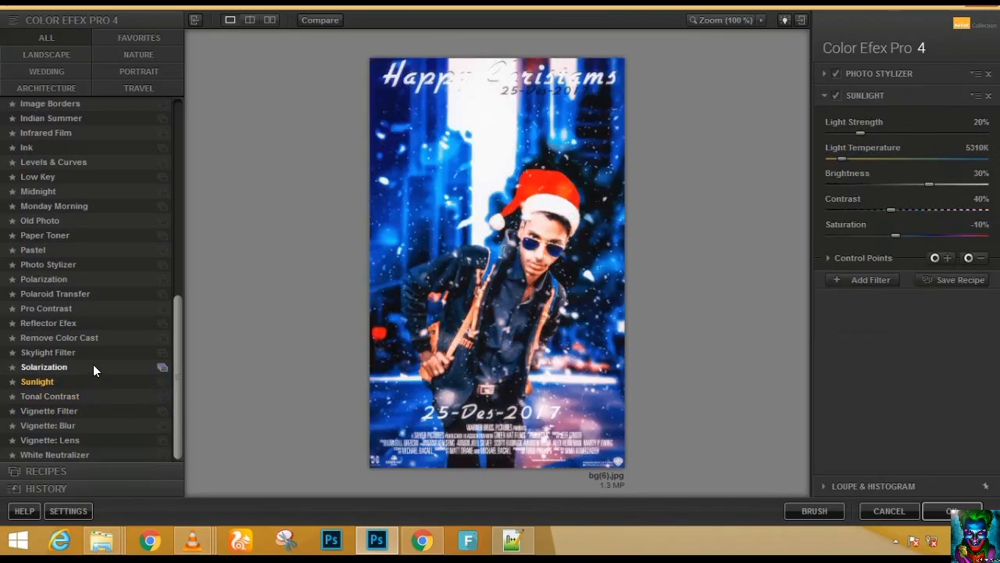
{"action": "left_click", "coordinate": [104, 352]}
{"action": "left_click", "coordinate": [116, 337]}
{"action": "left_click", "coordinate": [125, 323]}
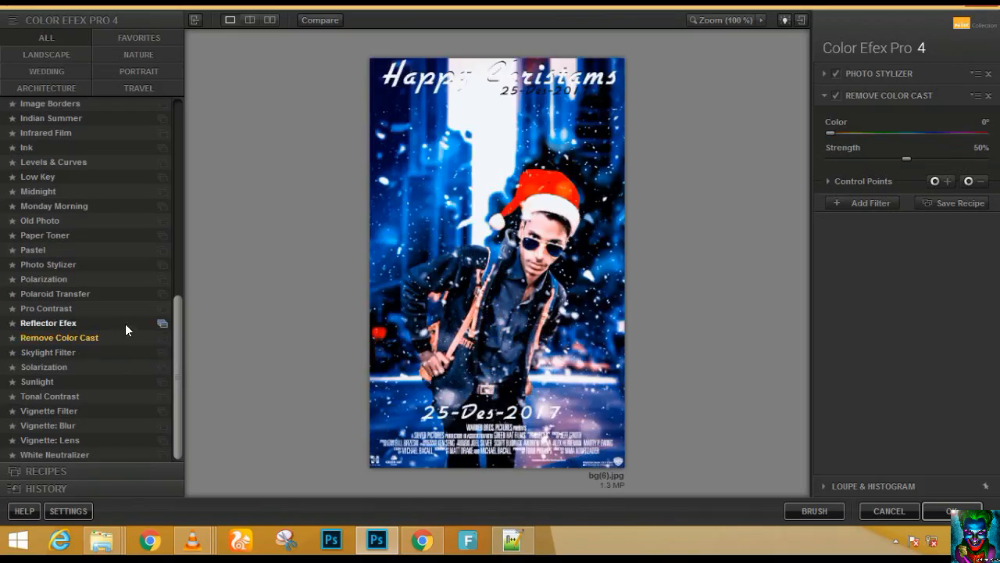
{"action": "left_click", "coordinate": [112, 310]}
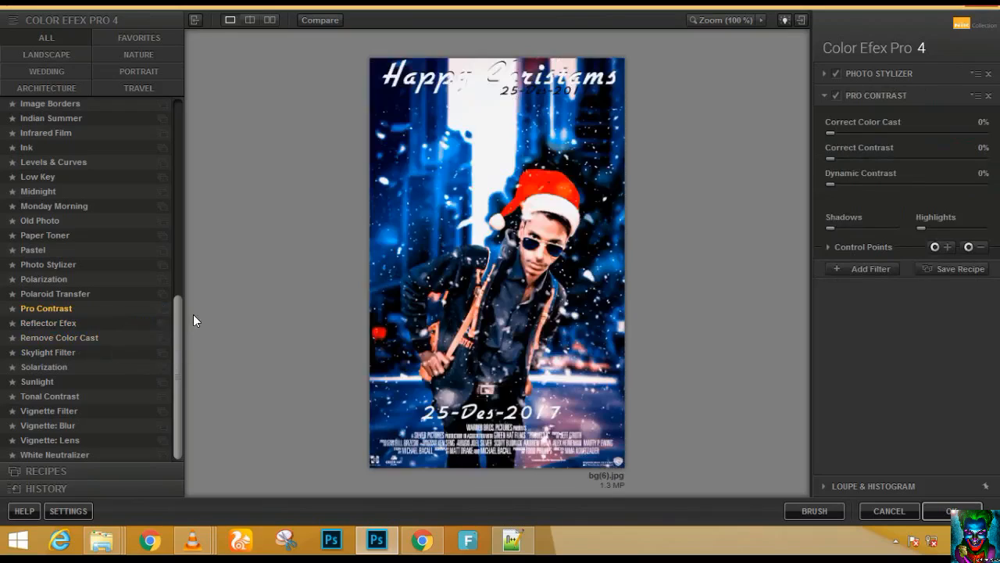
- Try Polaroid Transfer, Photo Stylizer, Pastel, Paper Toner, Old Photo, Midnight and Levels & Curves in the second filter slot
{"action": "left_click", "coordinate": [83, 293]}
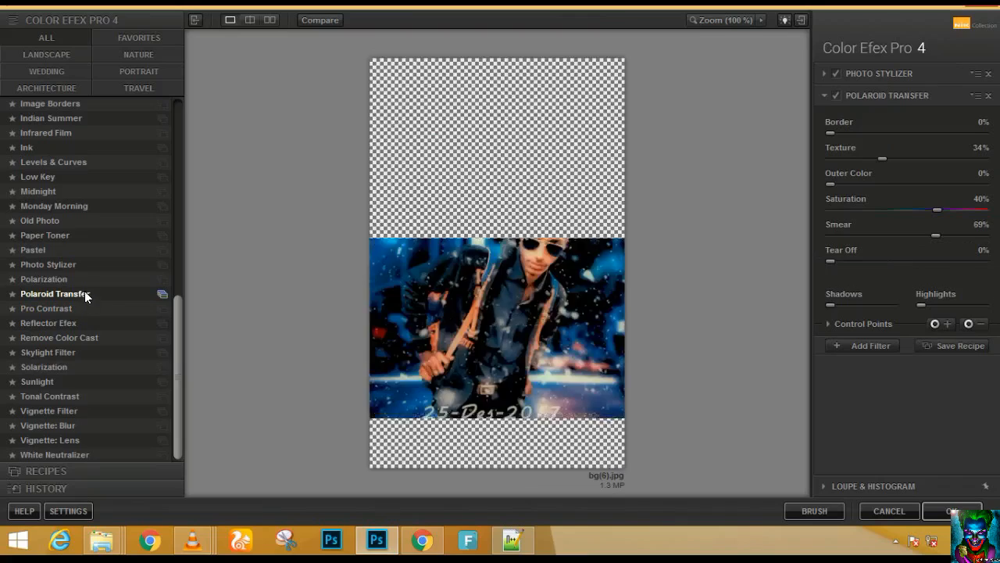
{"action": "left_click", "coordinate": [91, 282]}
{"action": "left_click", "coordinate": [96, 270]}
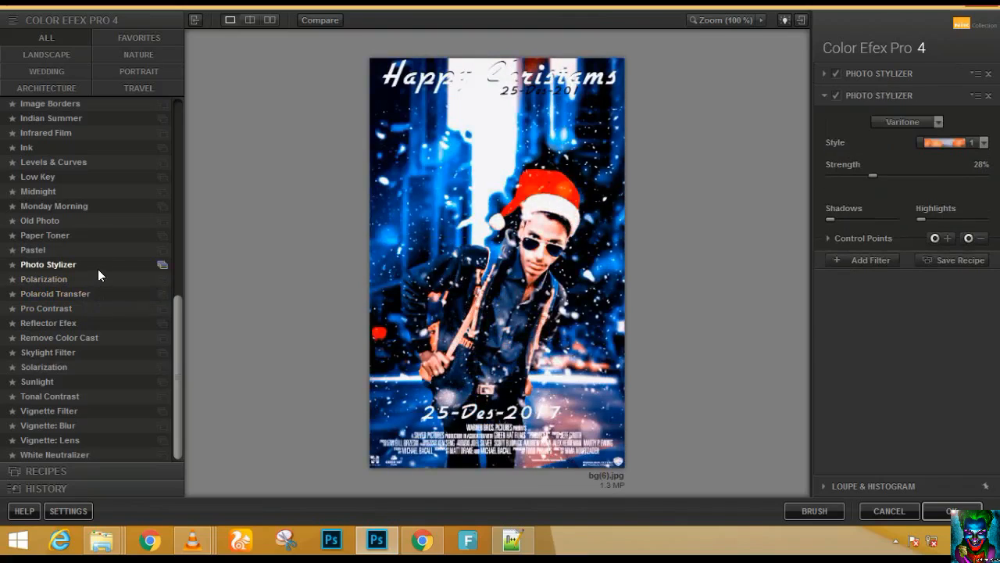
{"action": "left_click", "coordinate": [104, 250]}
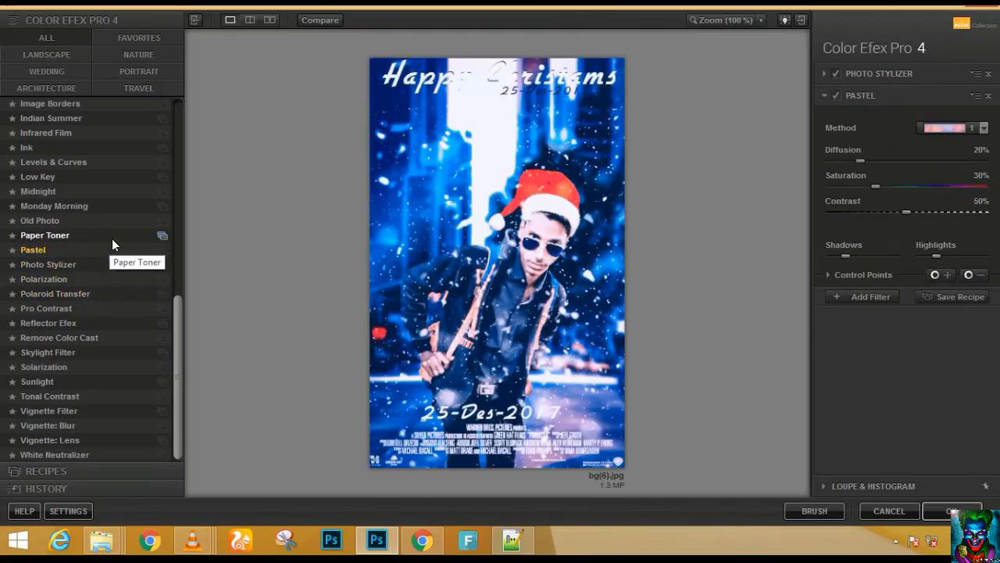
{"action": "left_click", "coordinate": [113, 238]}
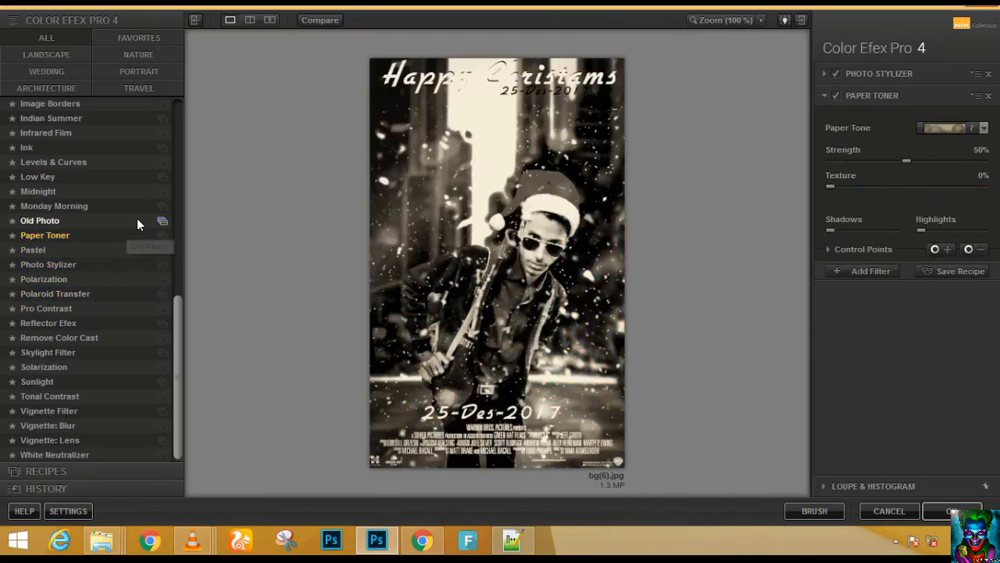
{"action": "left_click", "coordinate": [107, 222]}
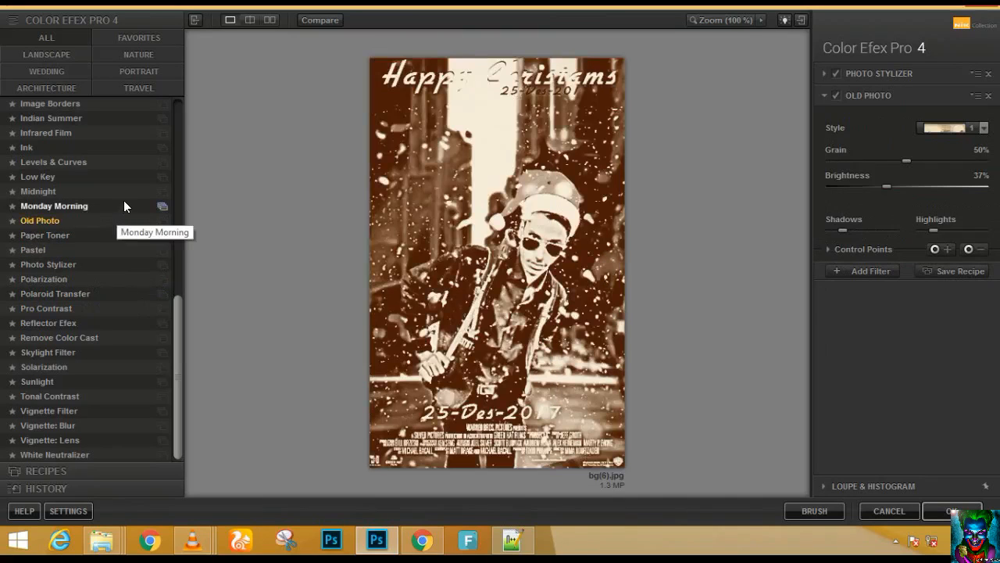
{"action": "left_click", "coordinate": [123, 202]}
{"action": "left_click", "coordinate": [130, 195]}
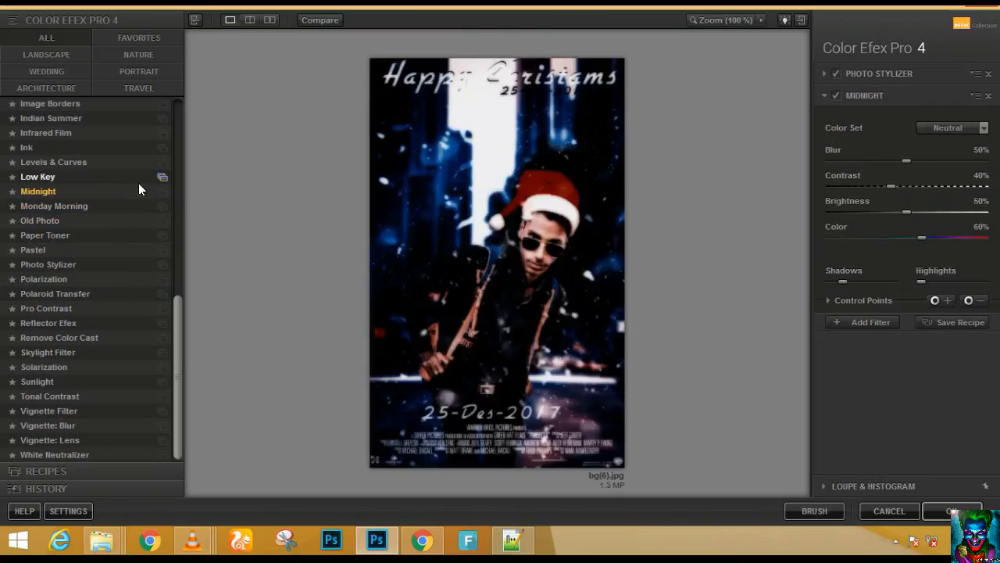
{"action": "left_click", "coordinate": [142, 178]}
{"action": "left_click", "coordinate": [151, 164]}
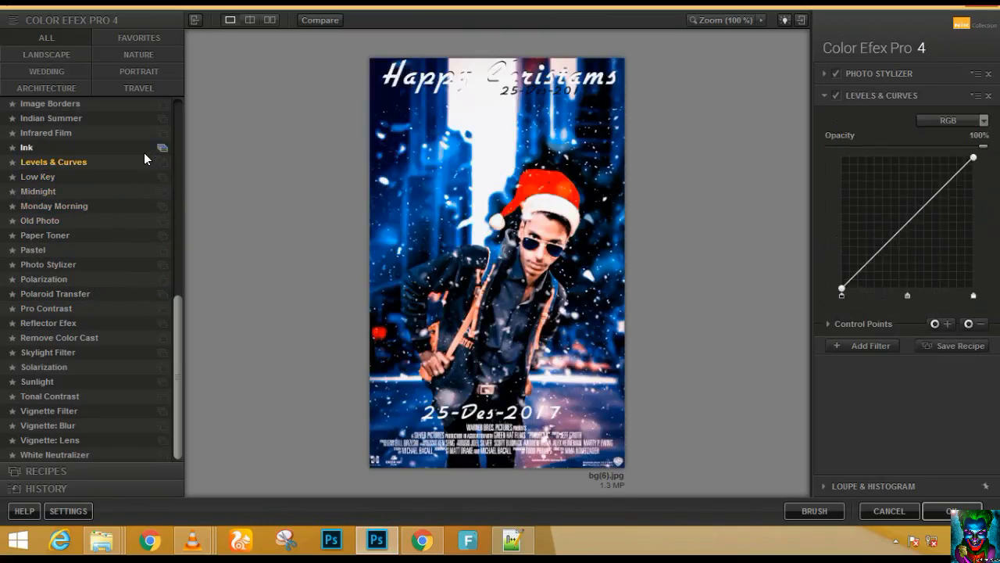
- Try the Ink filter, preview its color sets up to 11, and replace it with Levels & Curves
{"action": "left_click", "coordinate": [143, 149]}
{"action": "scroll", "coordinate": [144, 152], "scroll_direction": "up", "scroll_amount": 1}
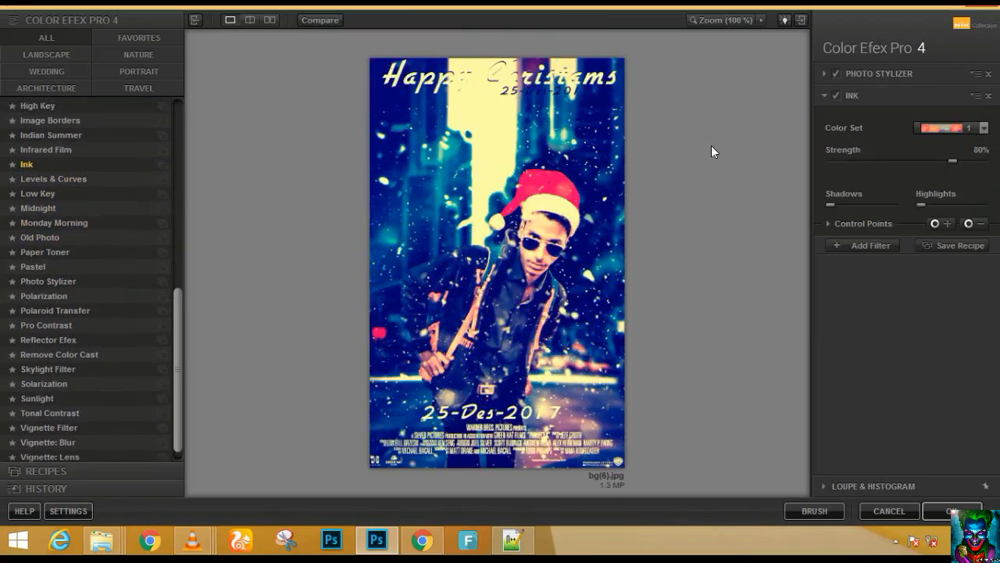
{"action": "left_click", "coordinate": [949, 127]}
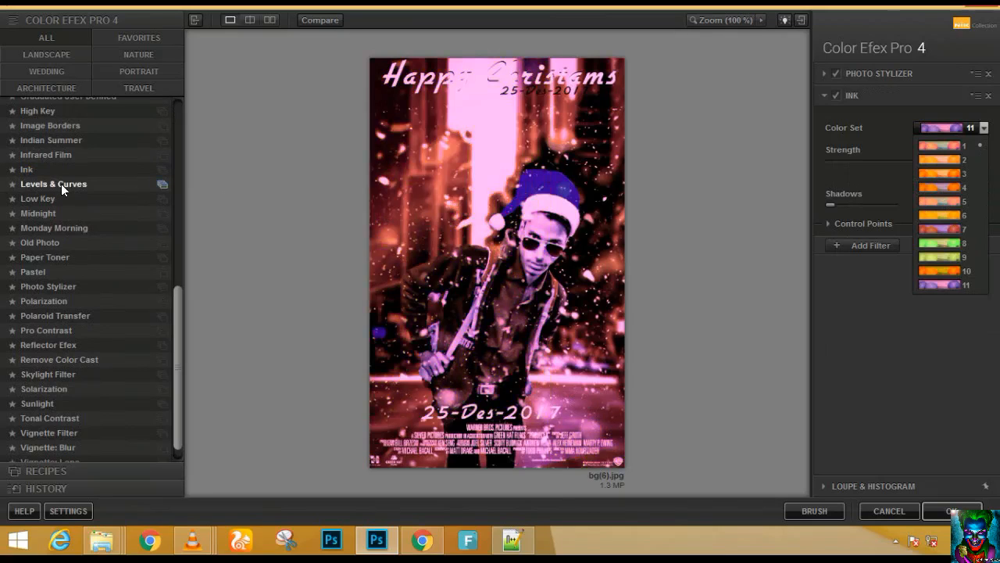
{"action": "left_click", "coordinate": [62, 184]}
{"action": "scroll", "coordinate": [68, 180], "scroll_direction": "up", "scroll_amount": 3}
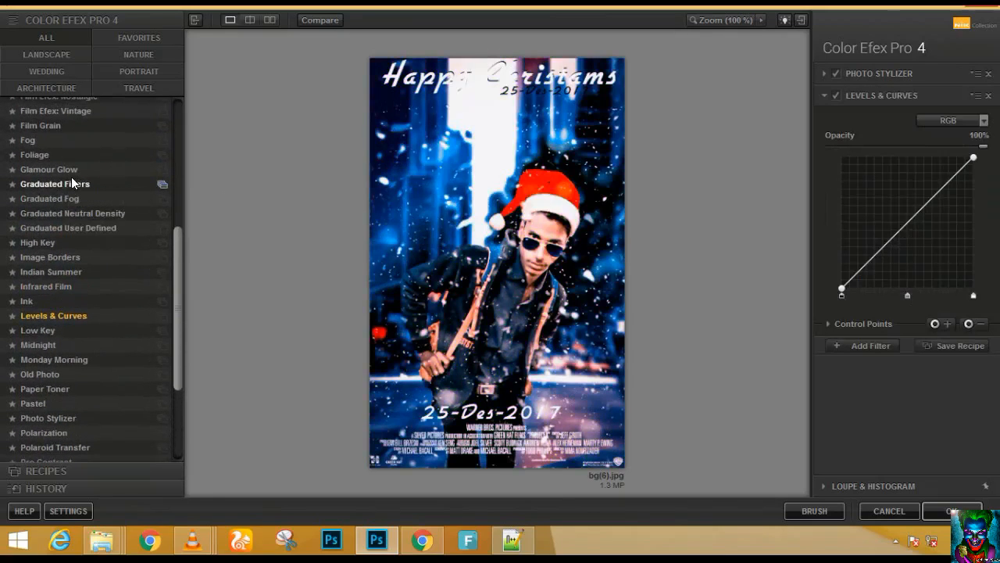
- Try Graduated Filters in the second filter slot, replace it with Foliage using method 2, and apply the filters
{"action": "left_click", "coordinate": [71, 178]}
{"action": "left_click", "coordinate": [74, 169]}
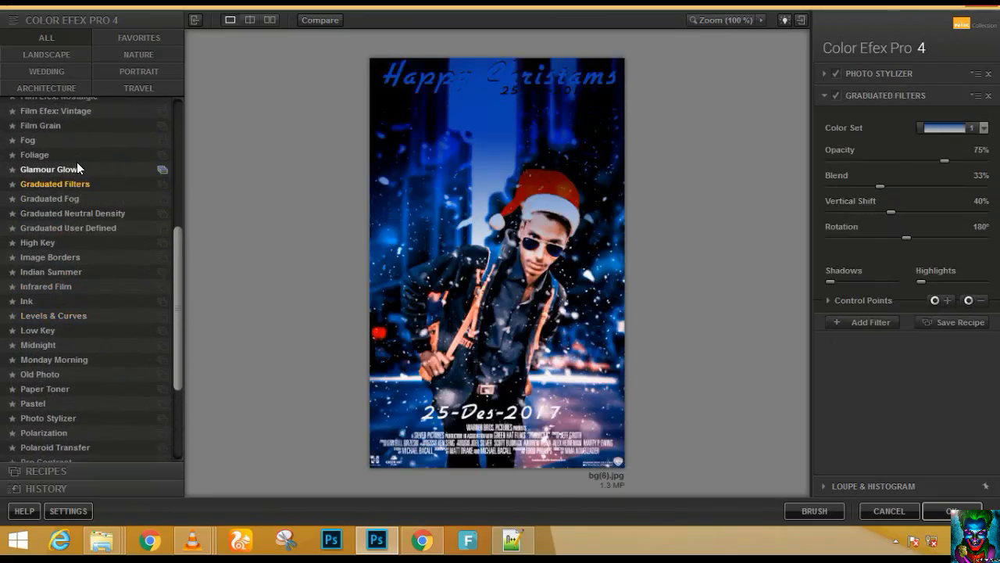
{"action": "left_click", "coordinate": [81, 155]}
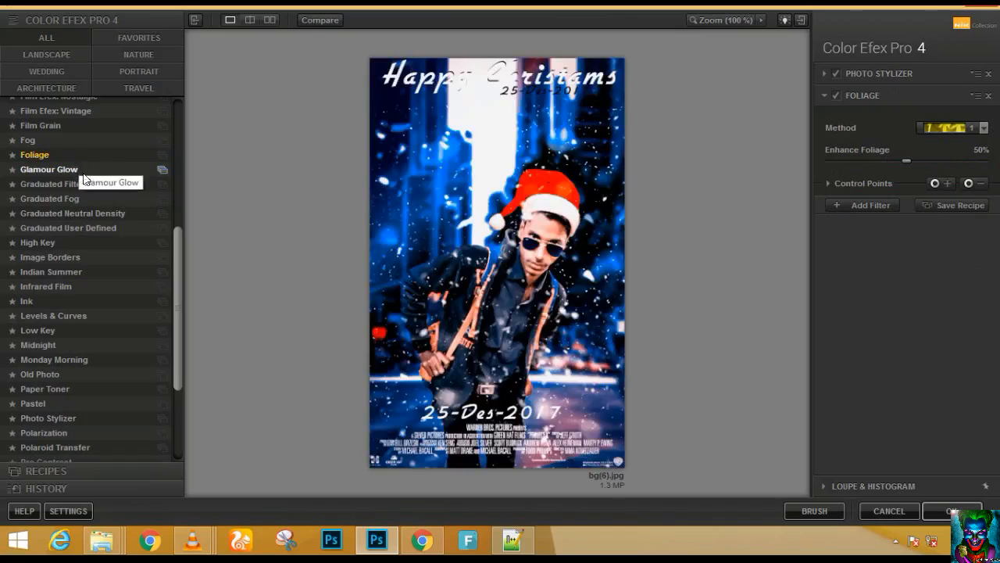
{"action": "left_click", "coordinate": [946, 127]}
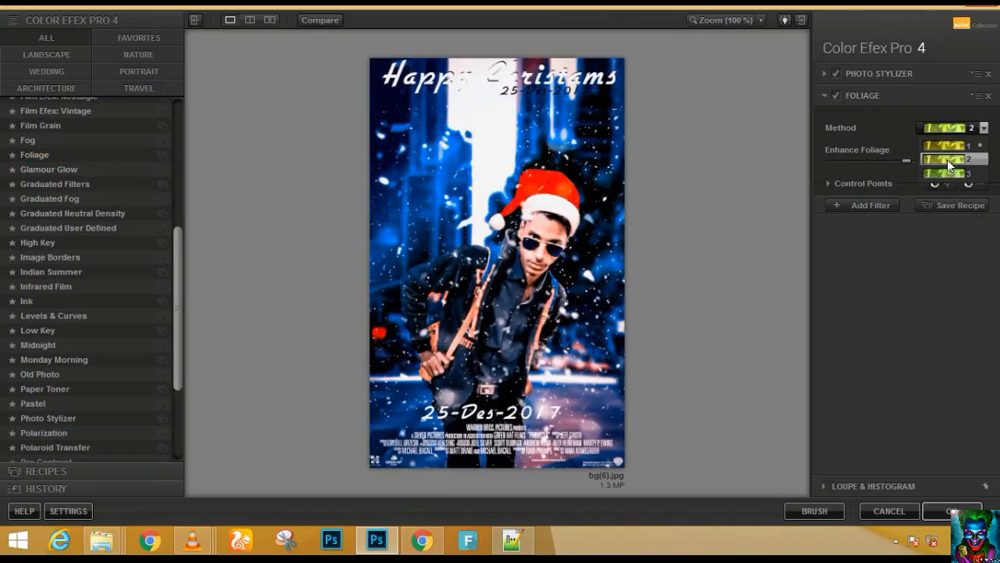
{"action": "left_click", "coordinate": [947, 159]}
{"action": "left_click", "coordinate": [937, 511]}
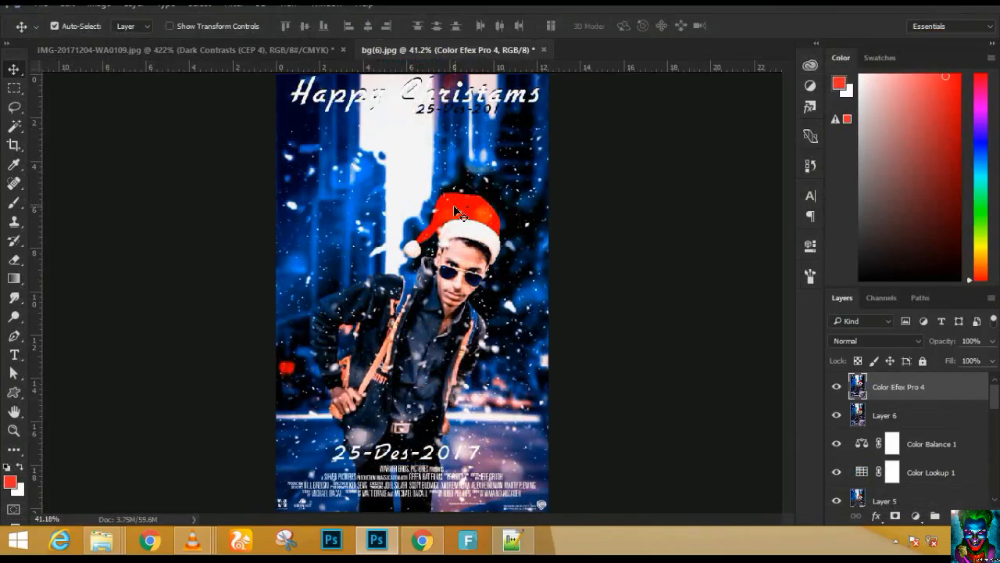
- Add a Curves adjustment layer above the filtered layer and place three RGB points that slightly darken the midtones
{"action": "left_click", "coordinate": [916, 515]}
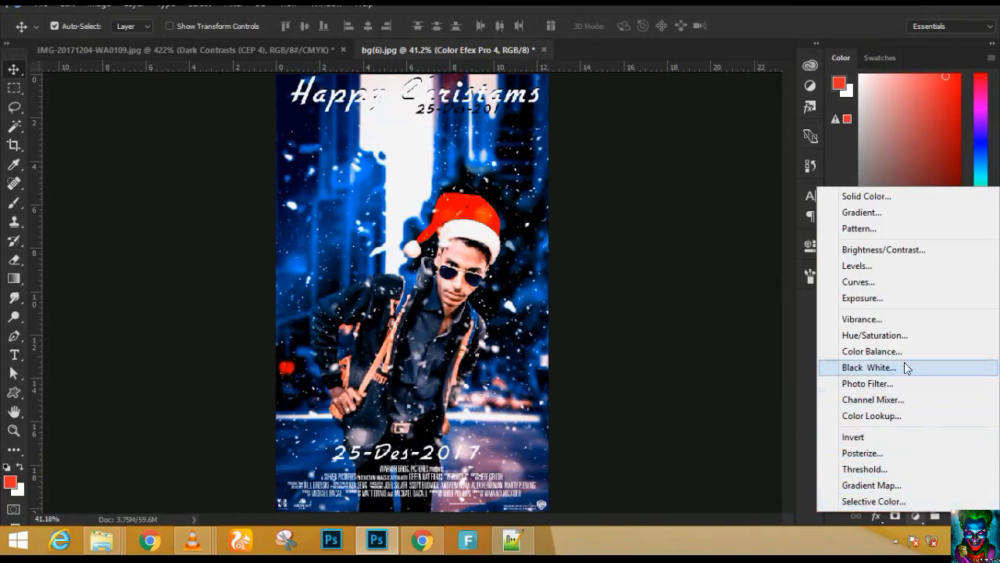
{"action": "left_click", "coordinate": [895, 282]}
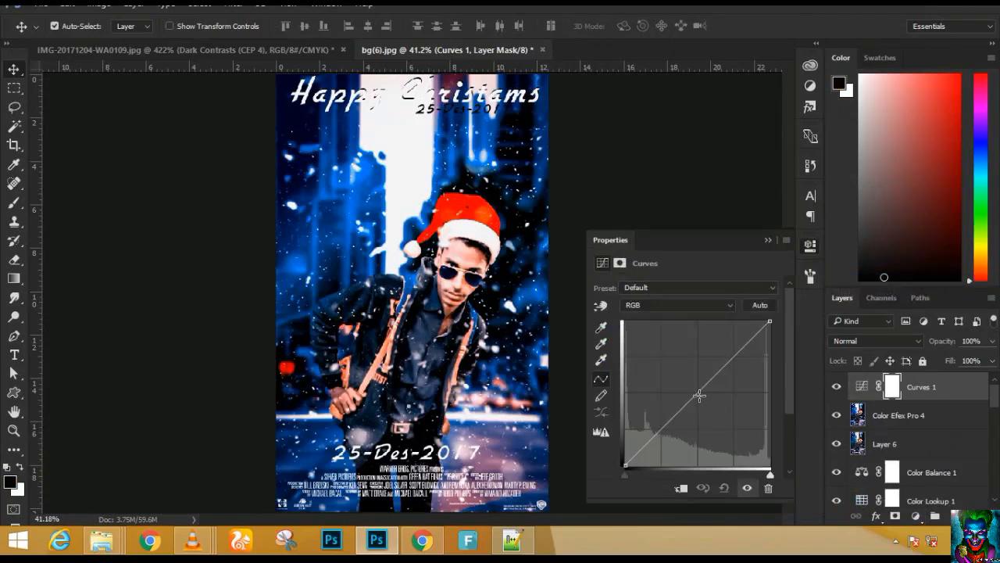
{"action": "left_click_drag", "start_coordinate": [702, 395], "coordinate": [701, 390]}
{"action": "left_click", "coordinate": [728, 365]}
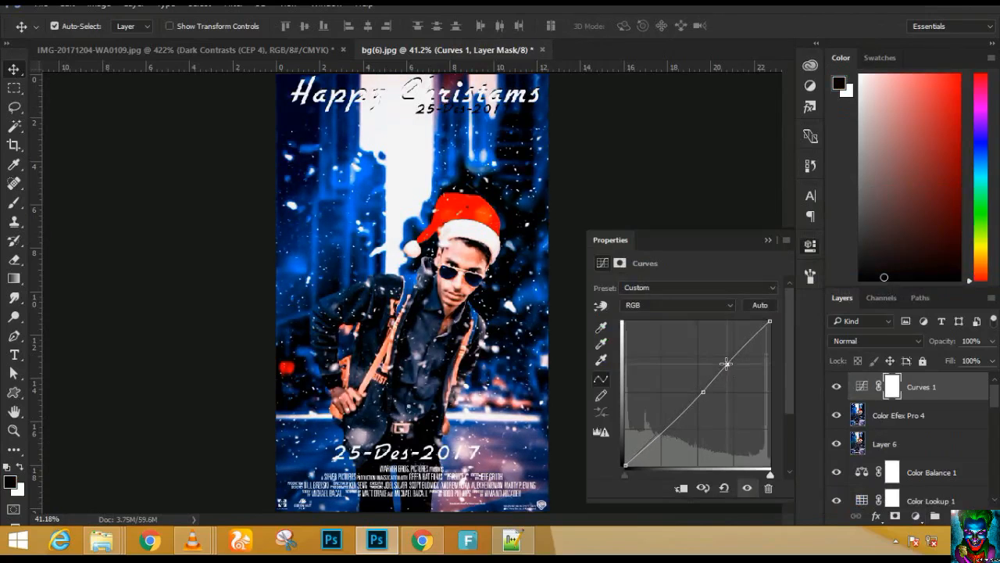
{"action": "left_click", "coordinate": [670, 422]}
- Raise the midtones of the Red curve and add a midpoint to the Green curve
{"action": "left_click", "coordinate": [690, 308]}
{"action": "left_click", "coordinate": [694, 326]}
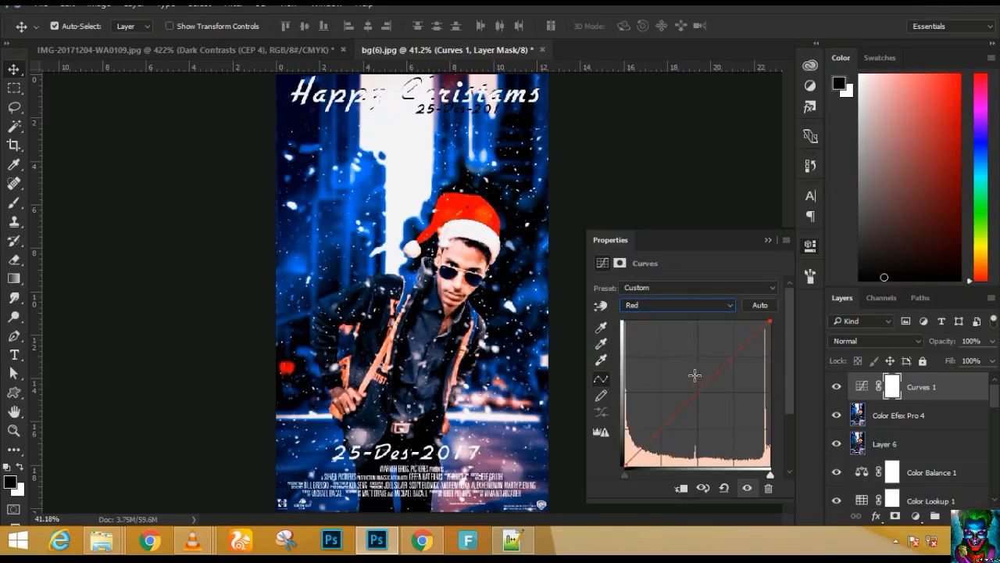
{"action": "mouse_move", "coordinate": [708, 383]}
{"action": "left_mouse_down"}
{"action": "mouse_move", "coordinate": [691, 367]}
{"action": "mouse_move", "coordinate": [726, 393]}
{"action": "mouse_move", "coordinate": [699, 377]}
{"action": "left_mouse_up"}
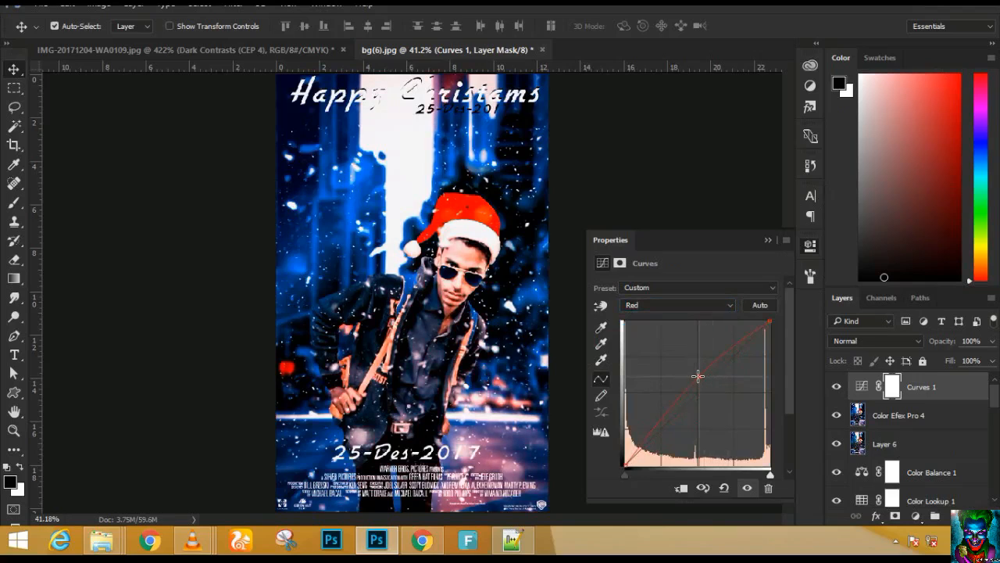
{"action": "left_click", "coordinate": [701, 312]}
{"action": "left_click", "coordinate": [700, 336]}
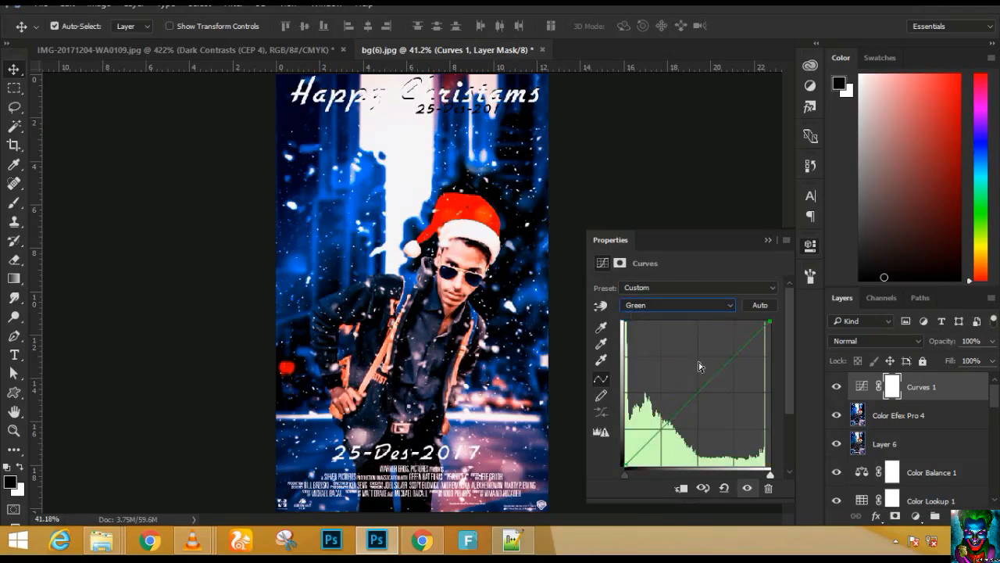
{"action": "mouse_move", "coordinate": [706, 387]}
{"action": "left_mouse_down"}
{"action": "mouse_move", "coordinate": [711, 395]}
{"action": "mouse_move", "coordinate": [687, 376]}
{"action": "mouse_move", "coordinate": [705, 386]}
{"action": "left_mouse_up"}
- Slightly lower the midtones of the Blue curve and close the Curves properties
{"action": "left_click", "coordinate": [700, 307]}
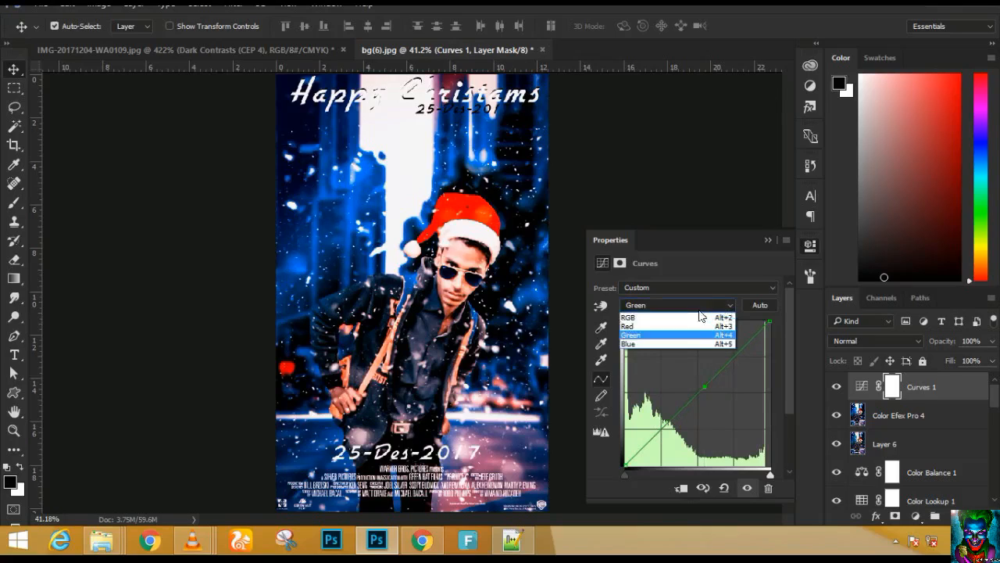
{"action": "left_click", "coordinate": [696, 343]}
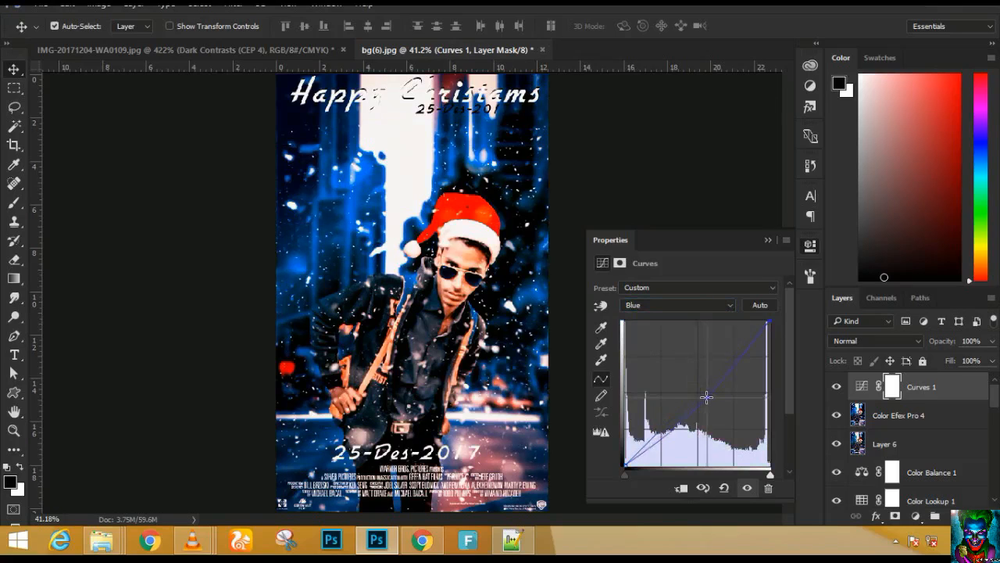
{"action": "left_click", "coordinate": [702, 392]}
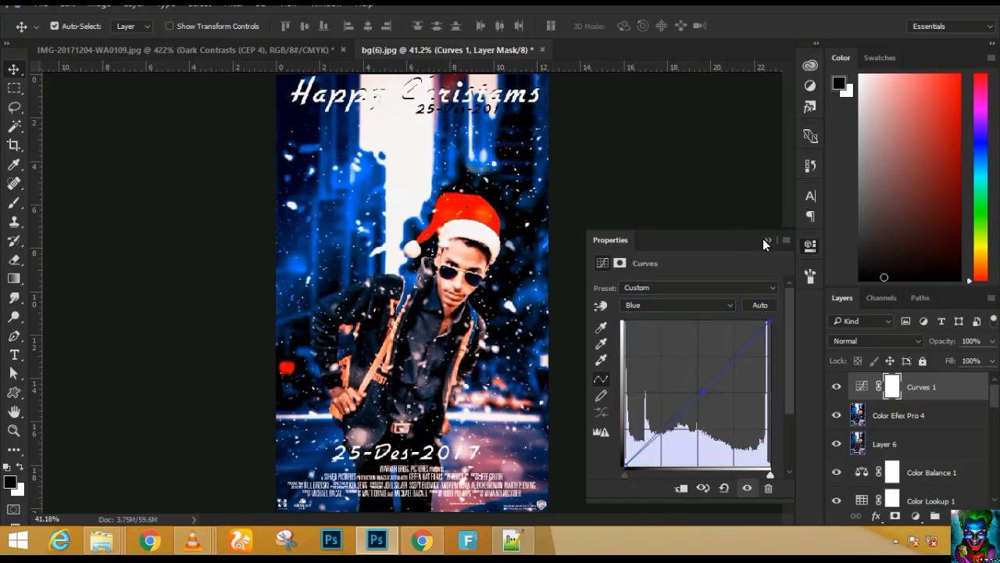
{"action": "left_click", "coordinate": [763, 240]}
- Stamp all visible layers into a new top layer and start saving the document under the file name Happy christams
{"action": "key", "text": "ctrl"}
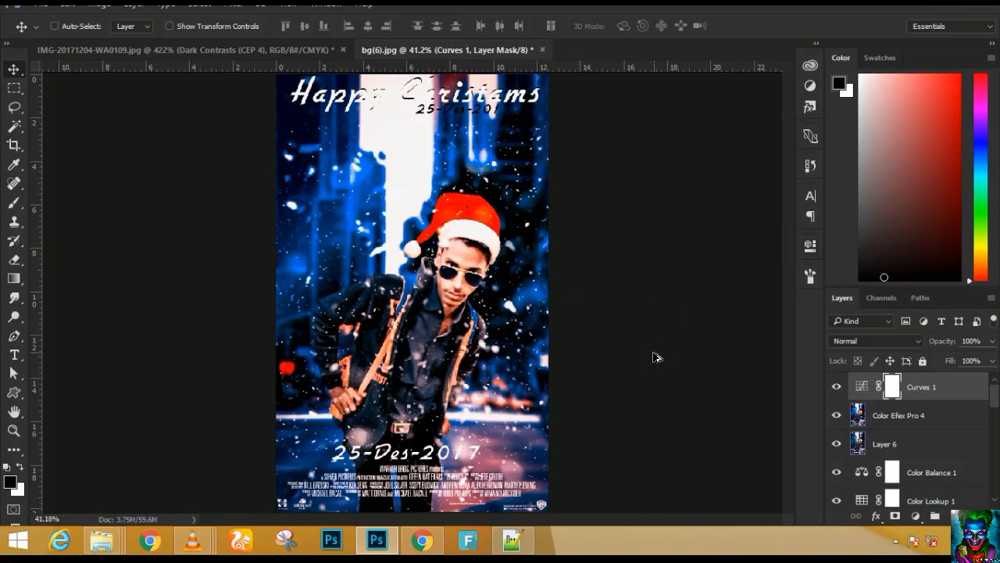
{"action": "key", "text": "ctrl+shift+alt+e"}
{"action": "key", "text": "ctrl+shift+s"}
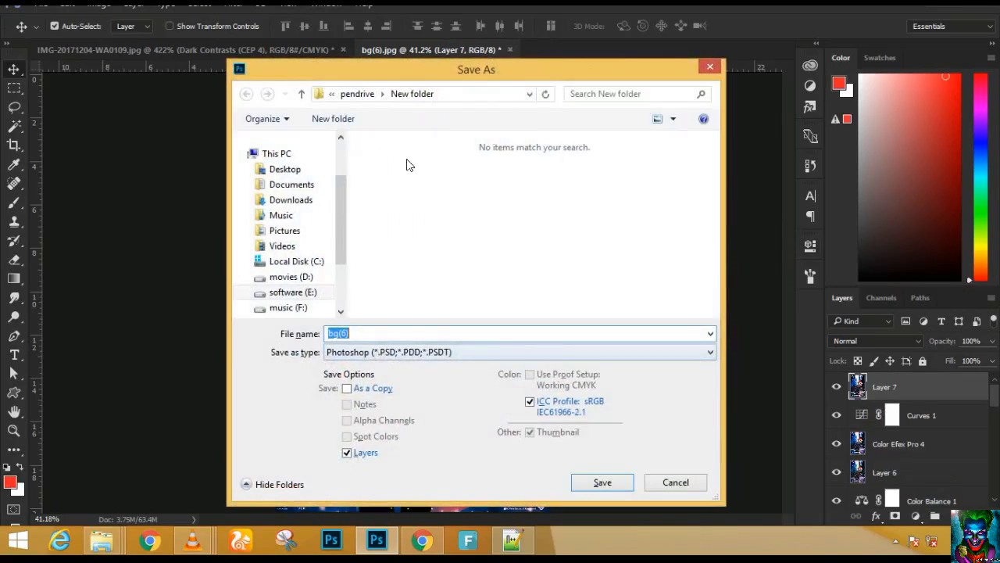
{"action": "left_click_drag", "start_coordinate": [456, 70], "coordinate": [672, 170]}
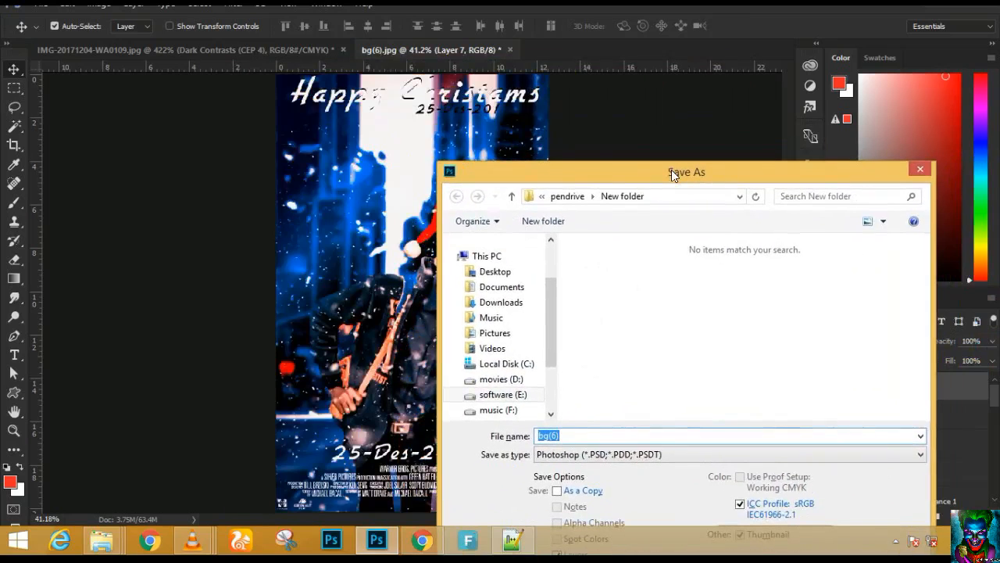
{"action": "type", "text": "Hap"}
{"action": "left_click_drag", "start_coordinate": [672, 171], "coordinate": [671, 84]}
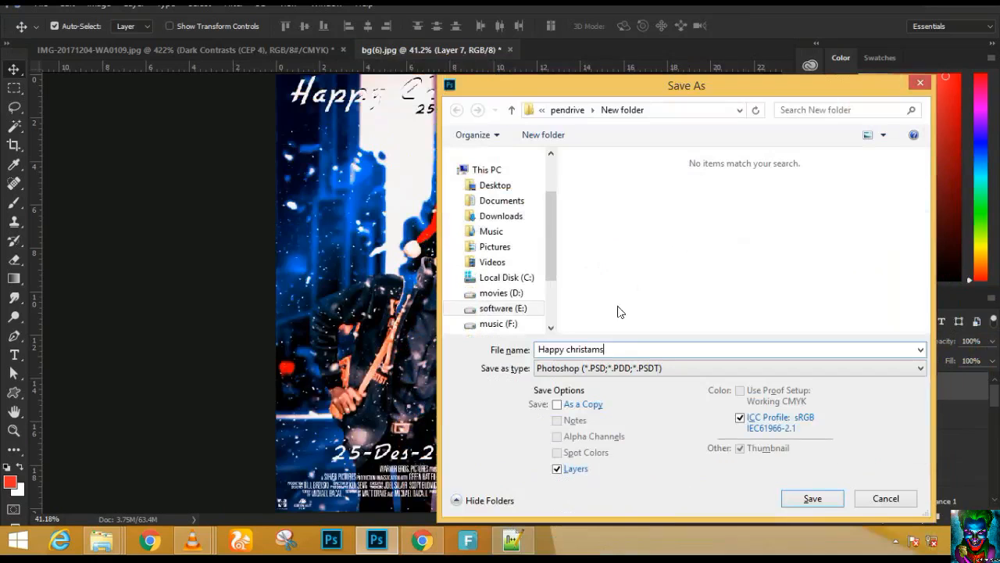
- Choose the folder whose name starts with 19-7-2017 Photoshop File on the music (F:) drive as the save location
{"action": "left_click", "coordinate": [497, 323]}
{"action": "left_click", "coordinate": [726, 221]}
{"action": "left_click", "coordinate": [733, 206]}
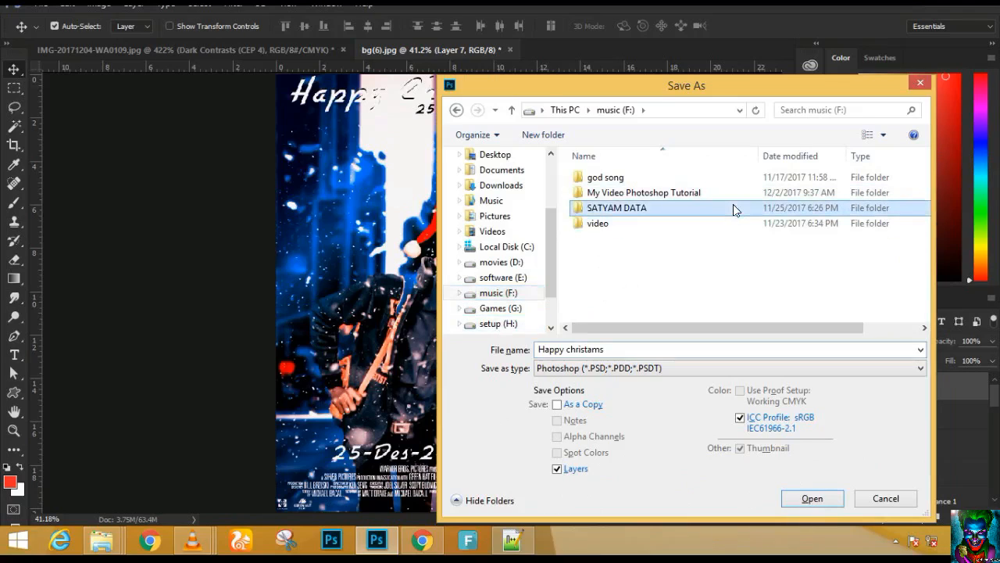
{"action": "double_click", "coordinate": [734, 206]}
{"action": "double_click", "coordinate": [724, 238]}
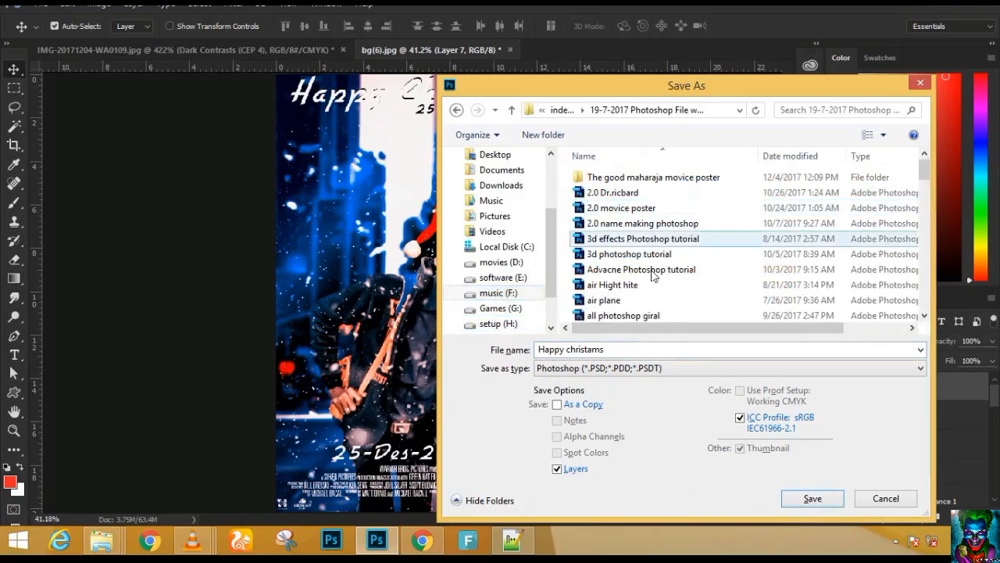